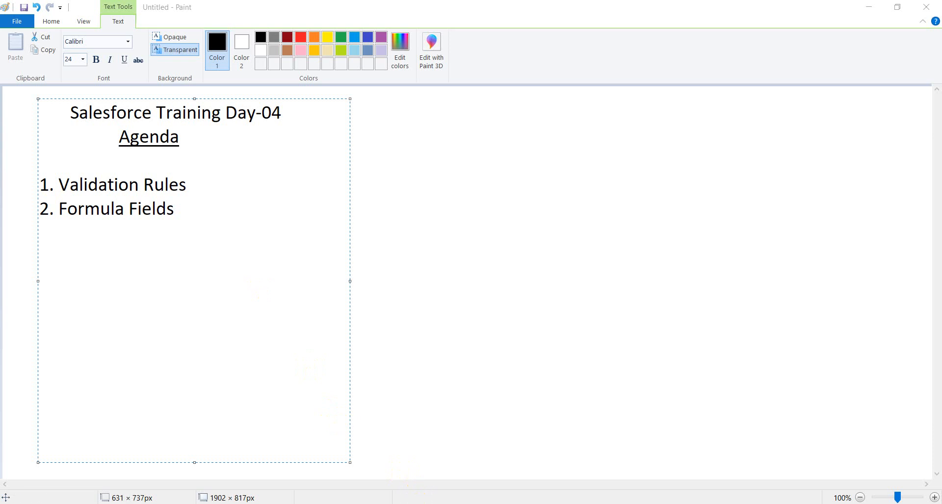
Step: Switch to Salesforce in the browser and open the Universities home page
click(398, 465)
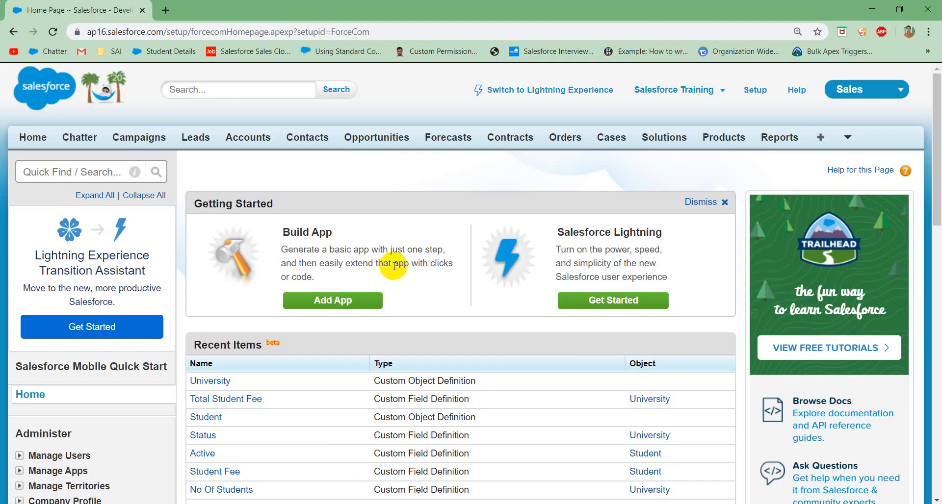
scroll(332, 217, down, 3)
scroll(331, 217, up, 3)
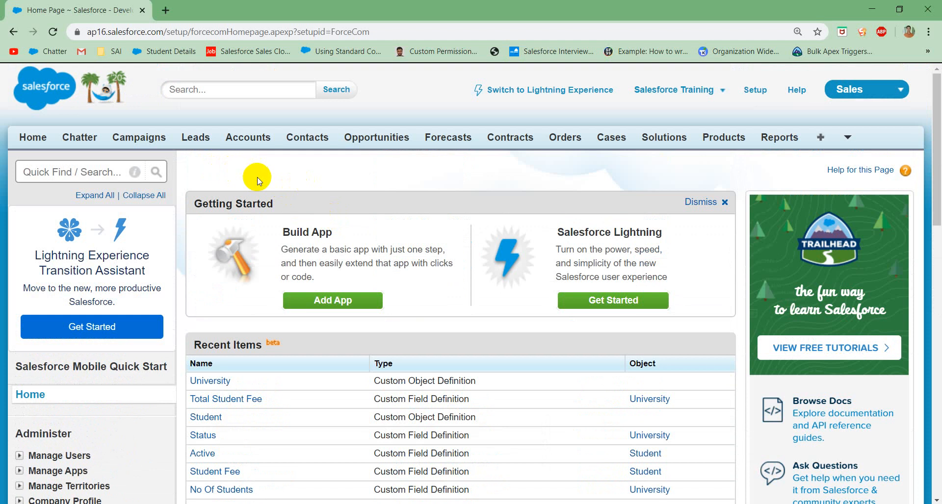
click(847, 137)
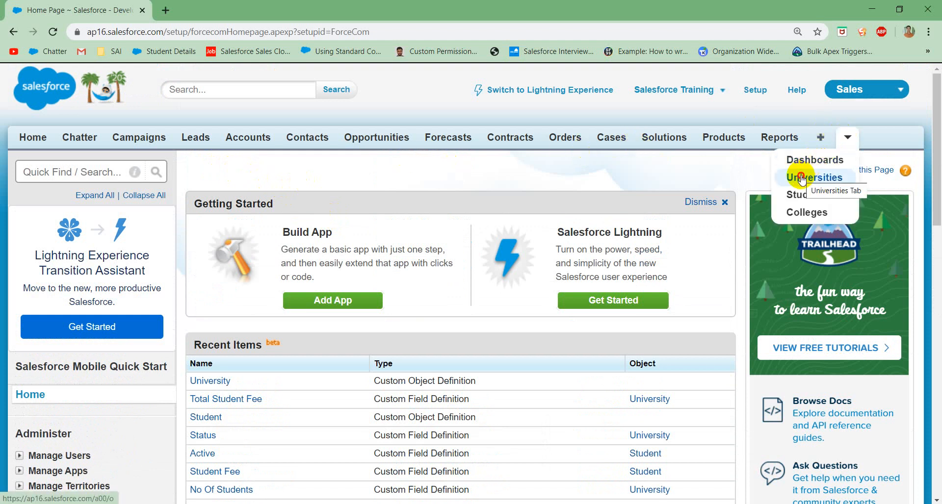
click(808, 175)
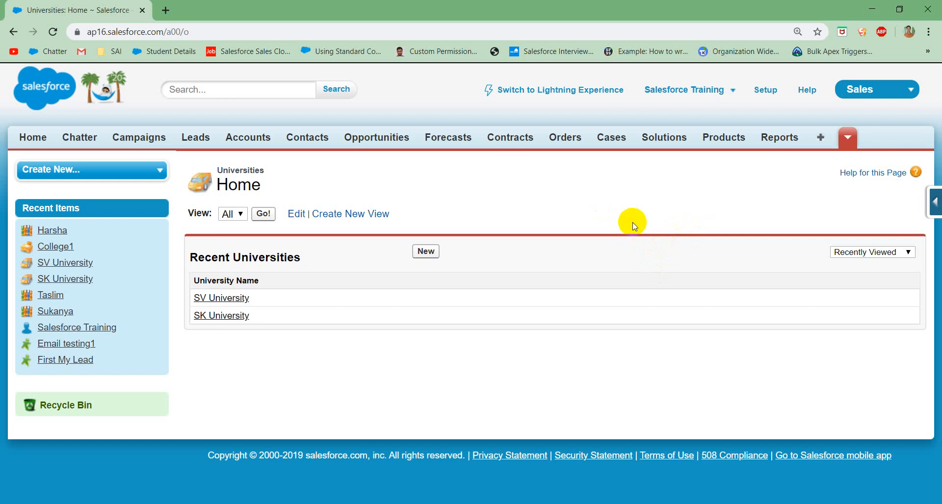
triple_click(630, 176)
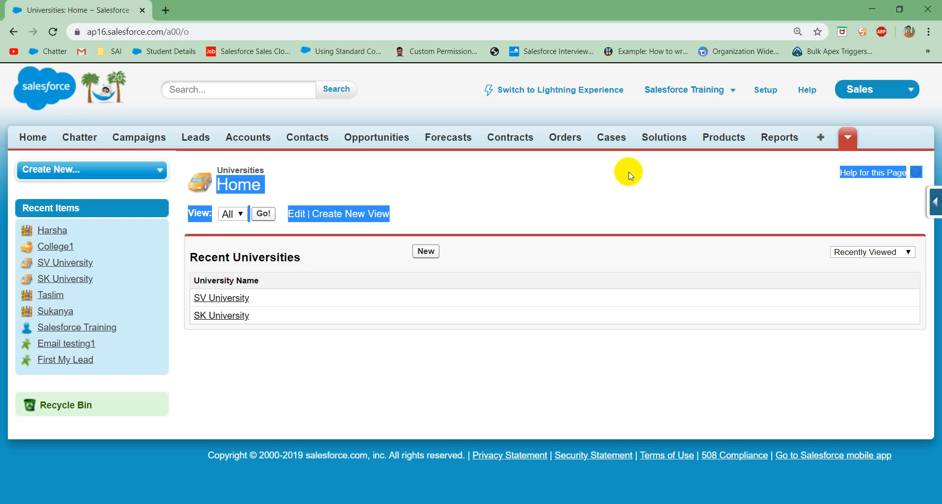
click(591, 245)
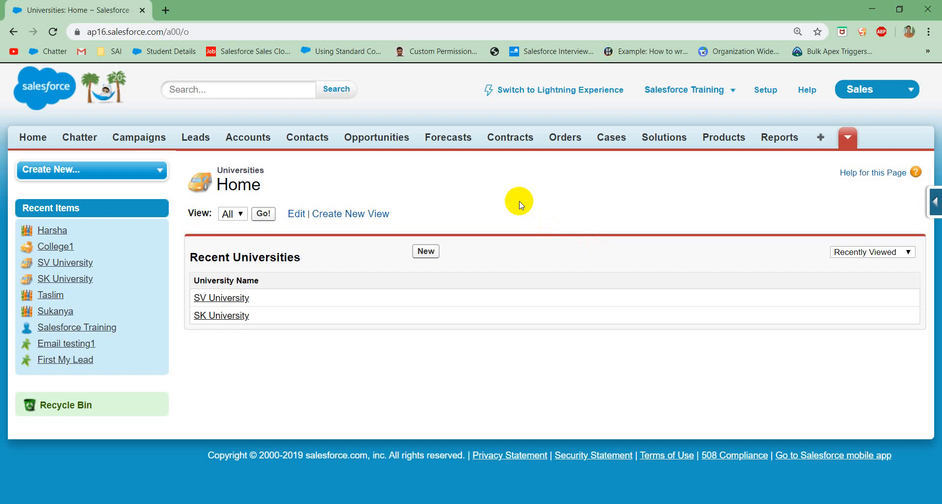
Step: Go to the Students home page and open the Student object's field definitions
click(847, 136)
click(848, 139)
click(848, 139)
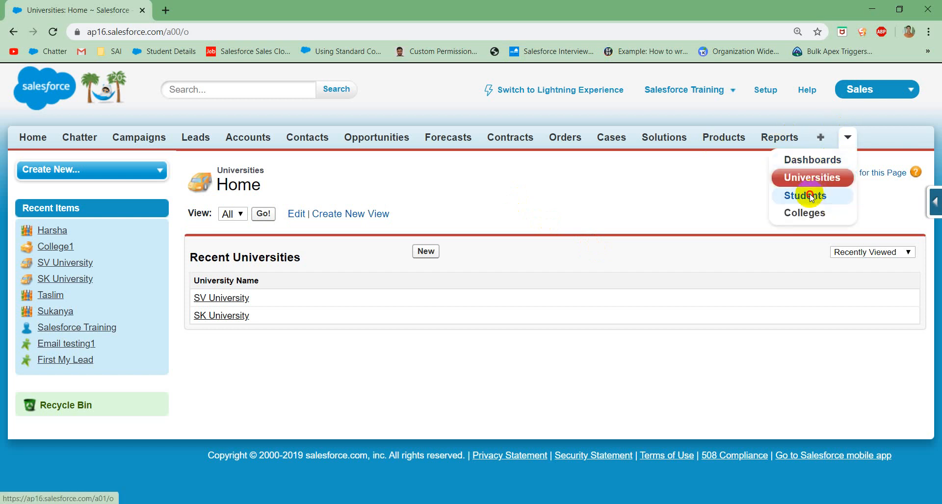
click(810, 195)
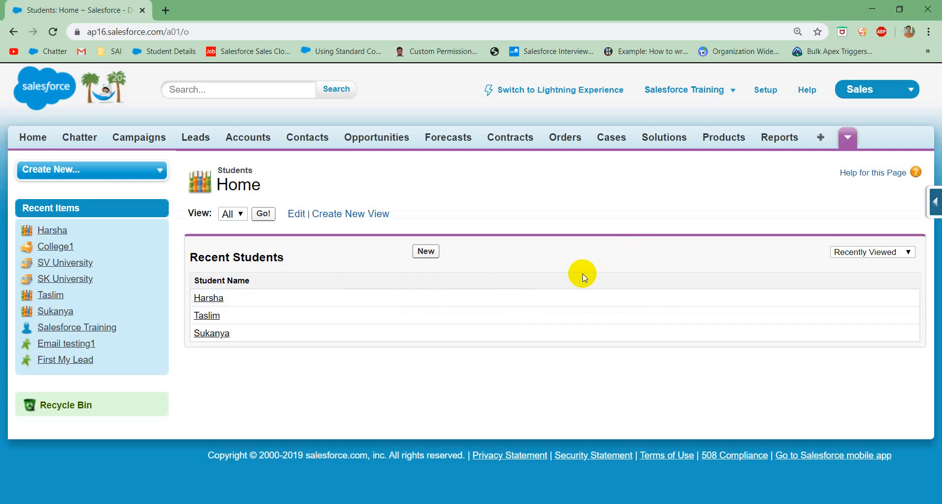
click(935, 202)
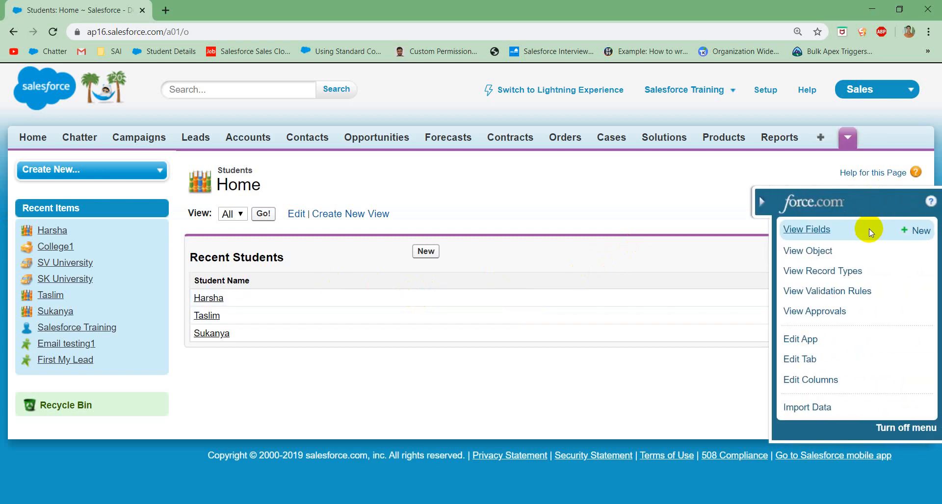
click(814, 229)
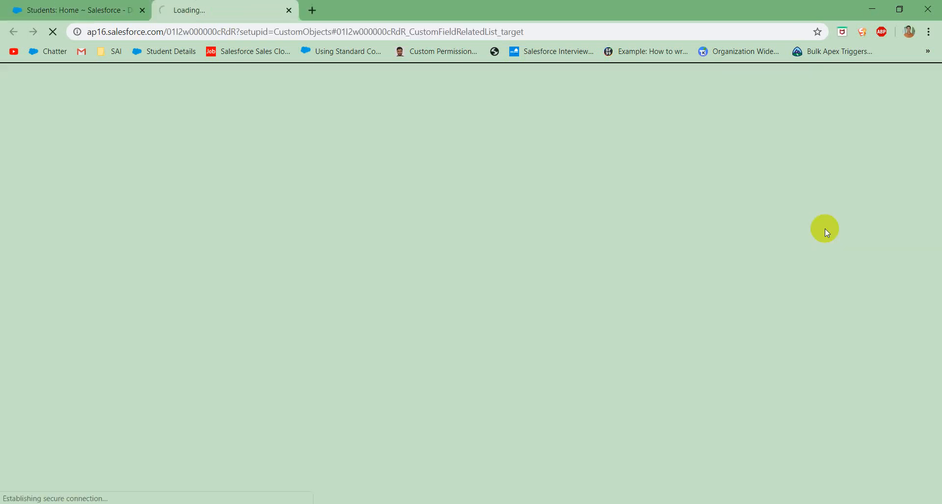
Step: Return to the Students home page and open a blank new student form to examine its fields
click(113, 11)
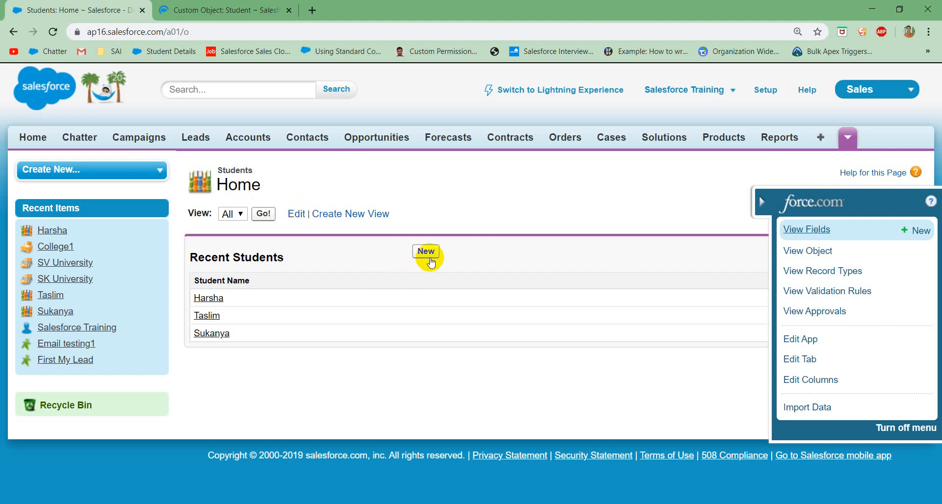
click(428, 259)
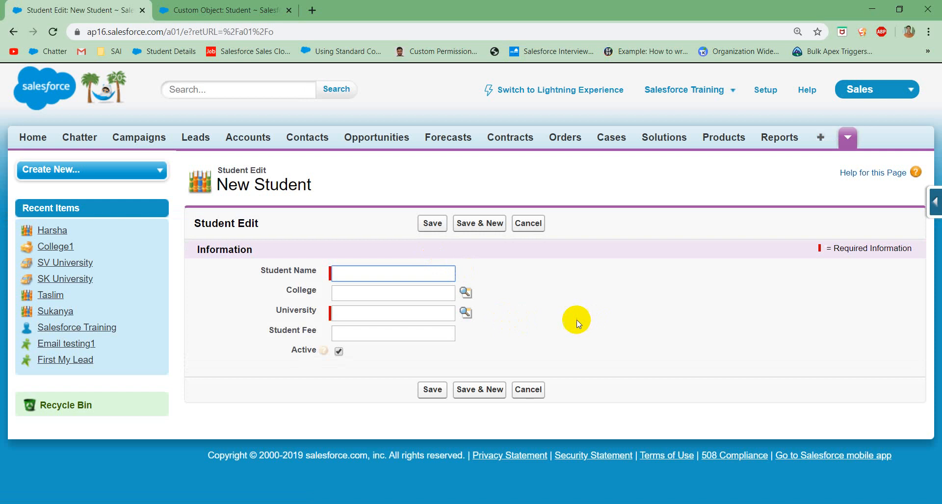
click(576, 320)
click(445, 338)
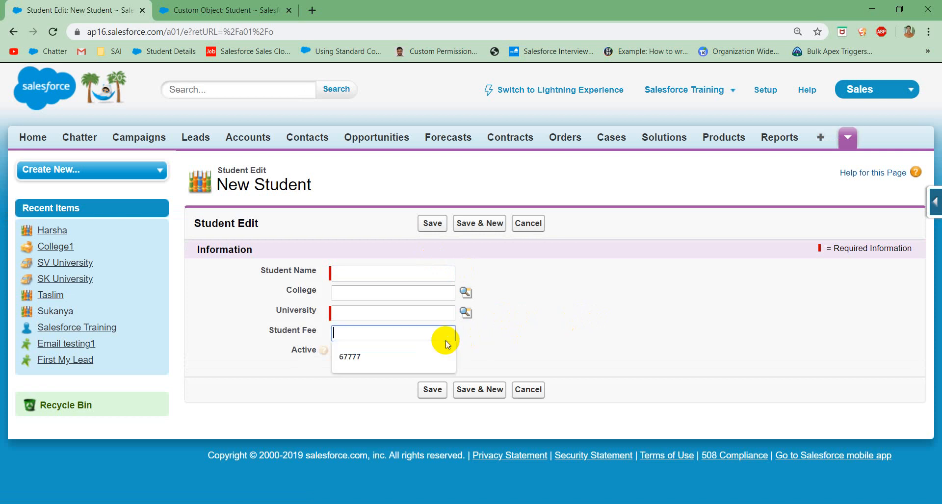
click(583, 322)
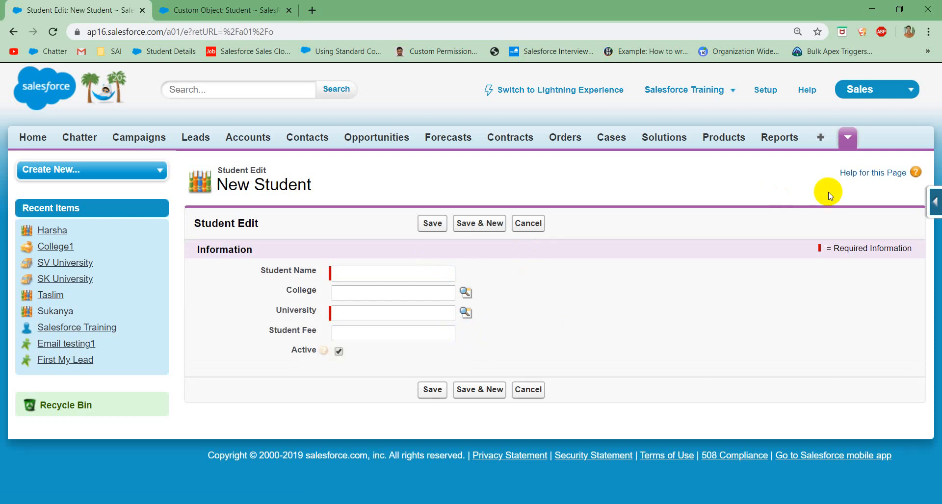
Step: Start a new custom field on the Student object with the Picklist data type
click(222, 4)
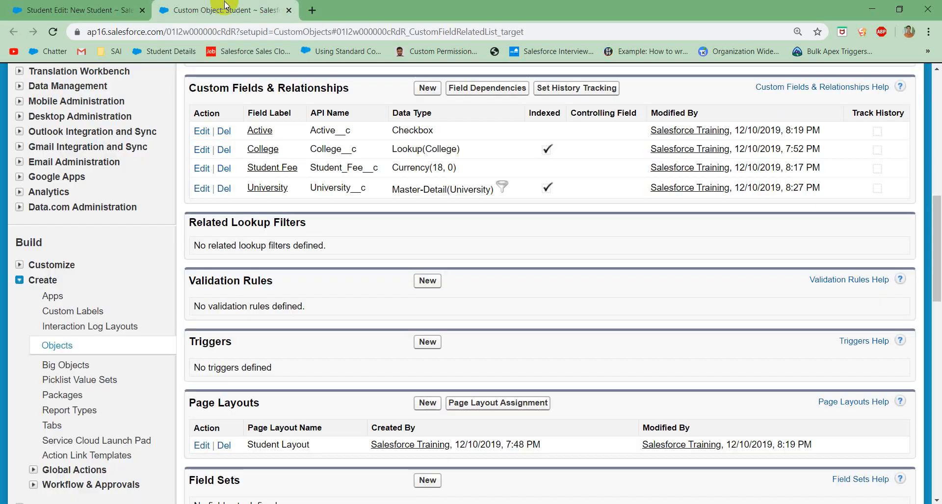
scroll(530, 297, up, 5)
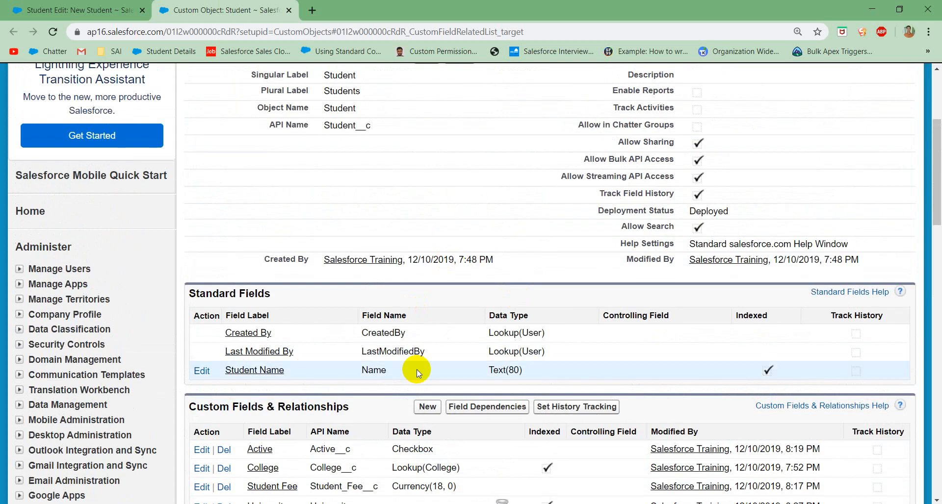
click(427, 403)
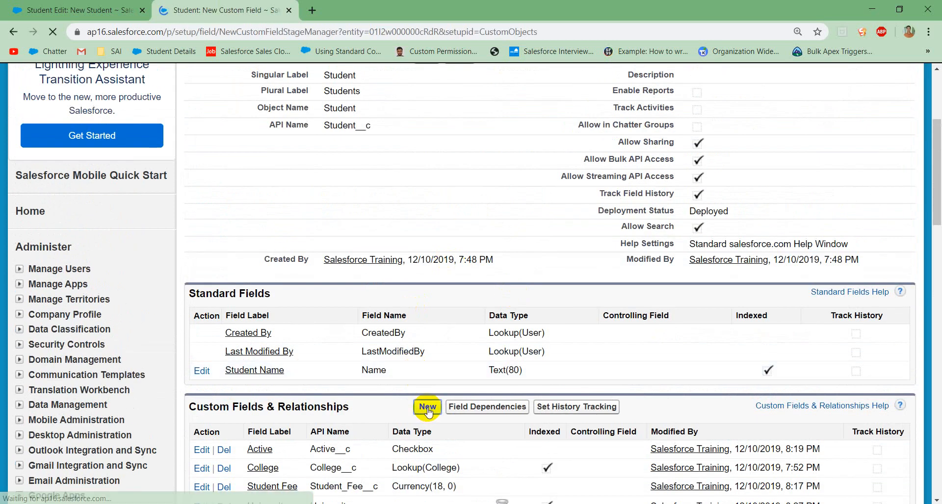
scroll(408, 394, down, 9)
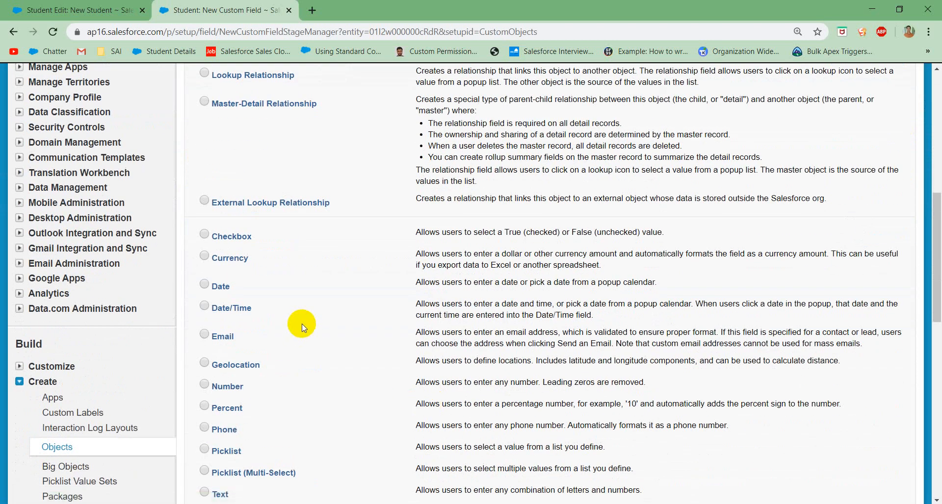
scroll(313, 319, down, 4)
click(216, 259)
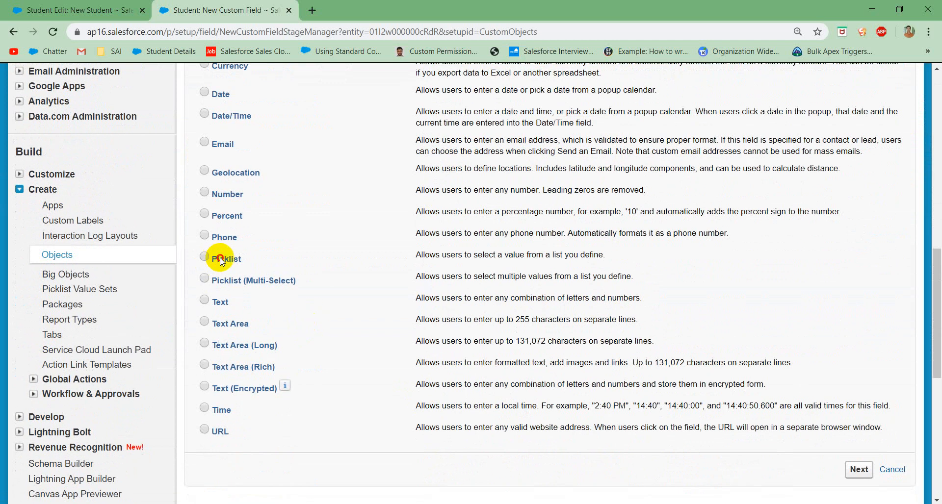
click(859, 472)
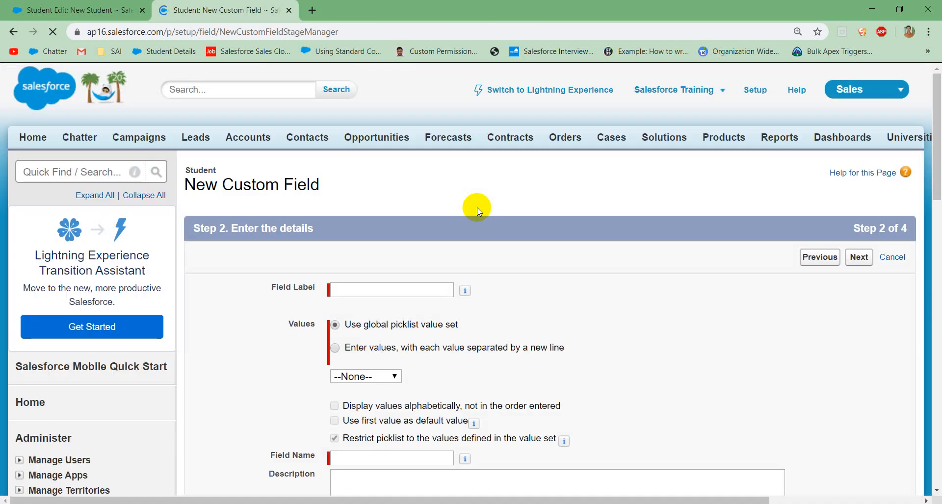
Step: Label the new picklist field Department
click(360, 289)
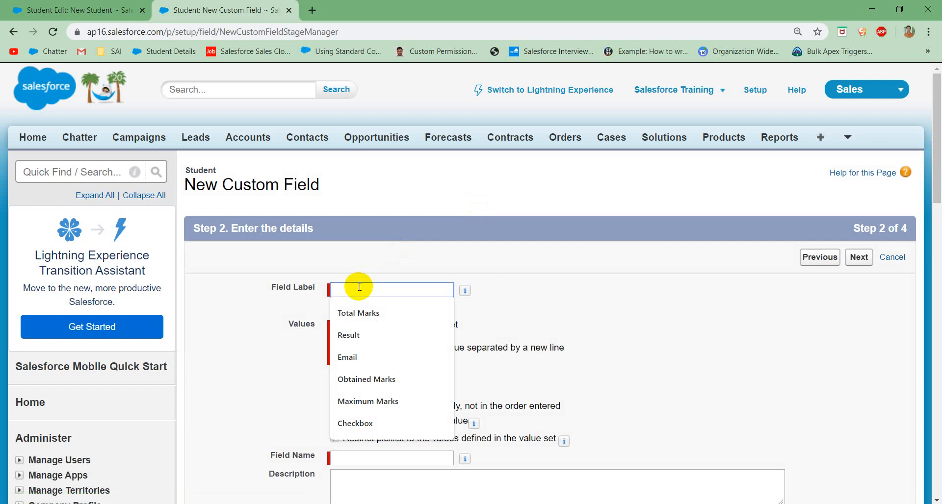
text(Department)
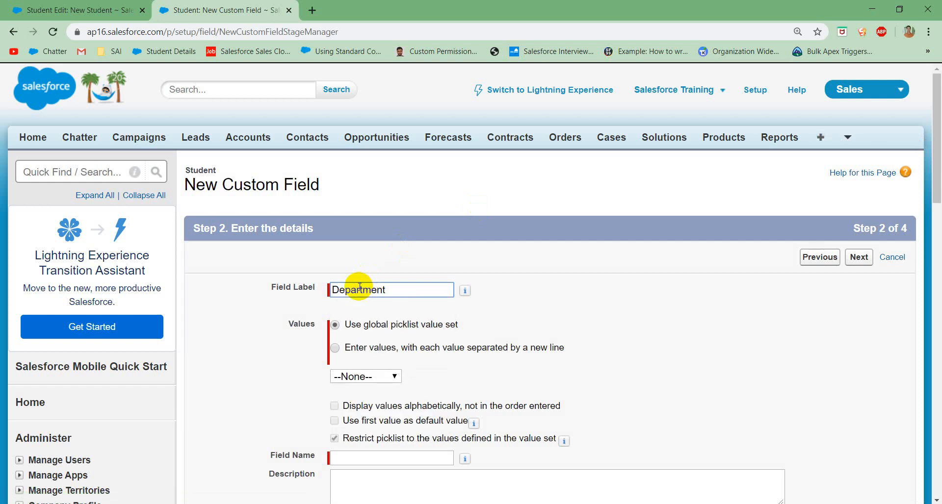
click(404, 267)
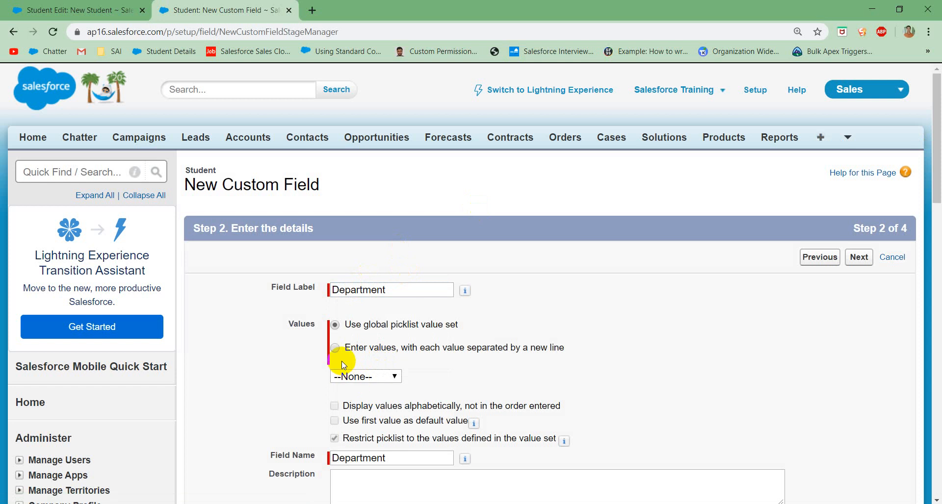
Step: Define the Department picklist's own values, one per line: Commerce, Accounts, Science, Arts and Computers
click(336, 348)
click(356, 392)
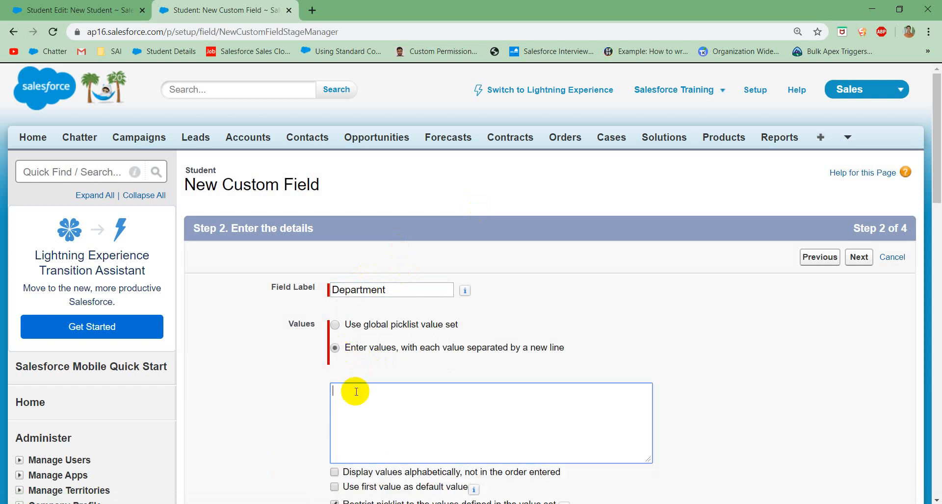
text(IT)
key(BackSpace)
key(BackSpace)
text(Commerce )
text(Accoun)
text(ts)
key(Return)
text(Science)
key(Return)
text(Artd)
key(BackSpace)
text(s Comput)
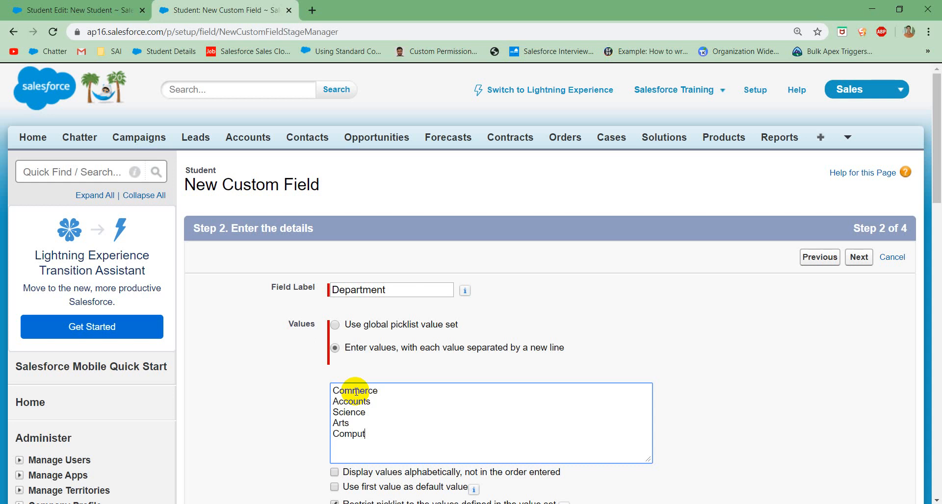
text(ers)
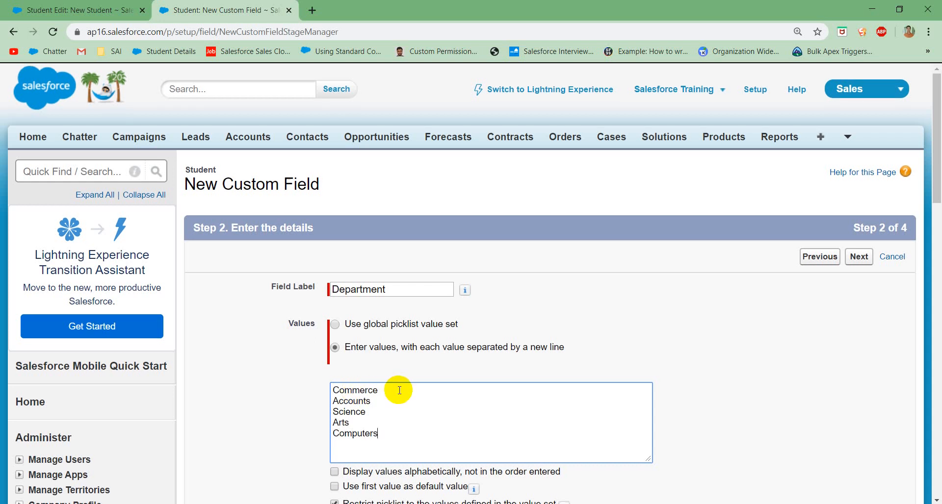
Step: Accept the default field-level security and page layout for Department, then save it and begin another custom field
scroll(397, 387, down, 1)
scroll(398, 390, down, 10)
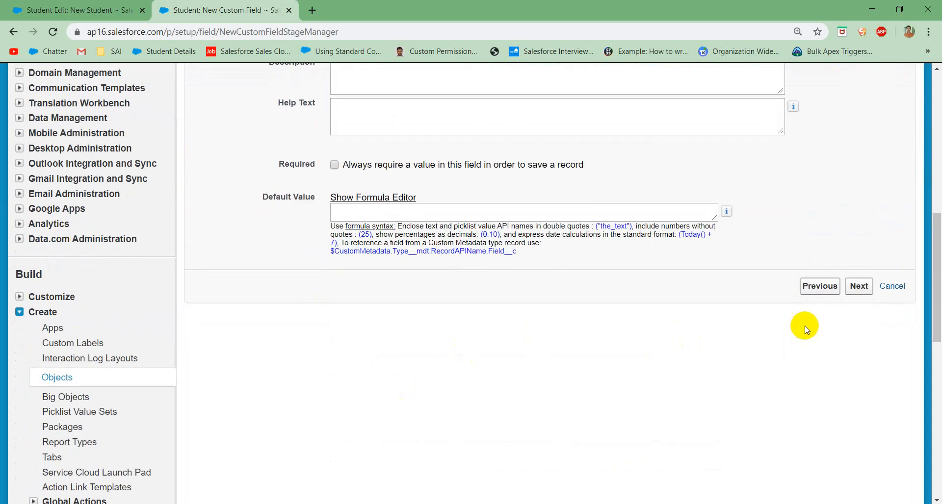
click(869, 291)
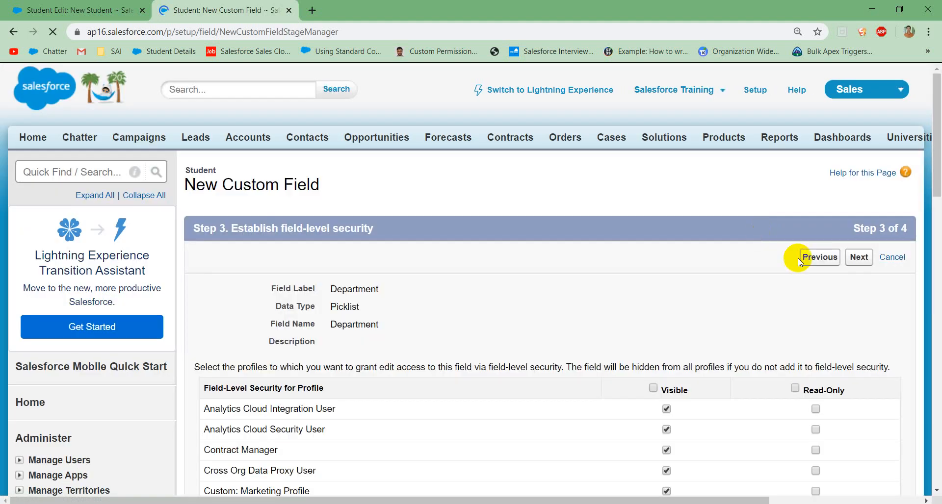
click(855, 259)
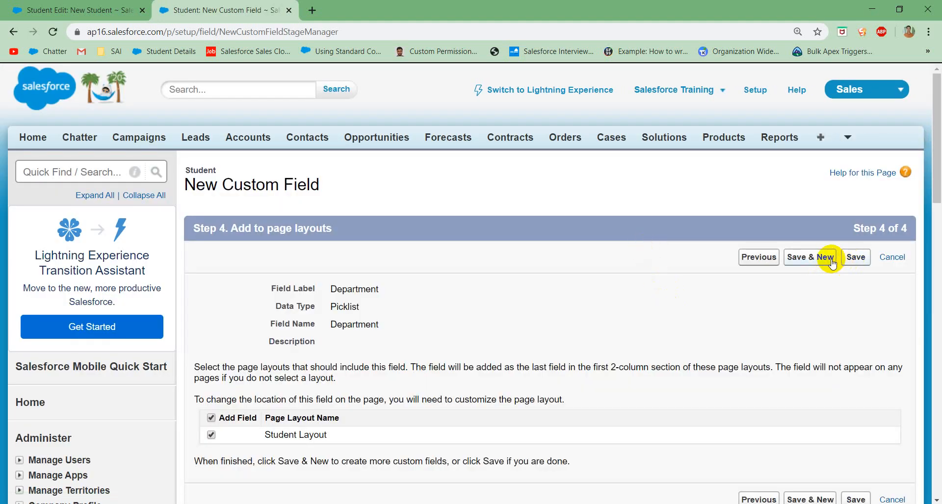
click(831, 261)
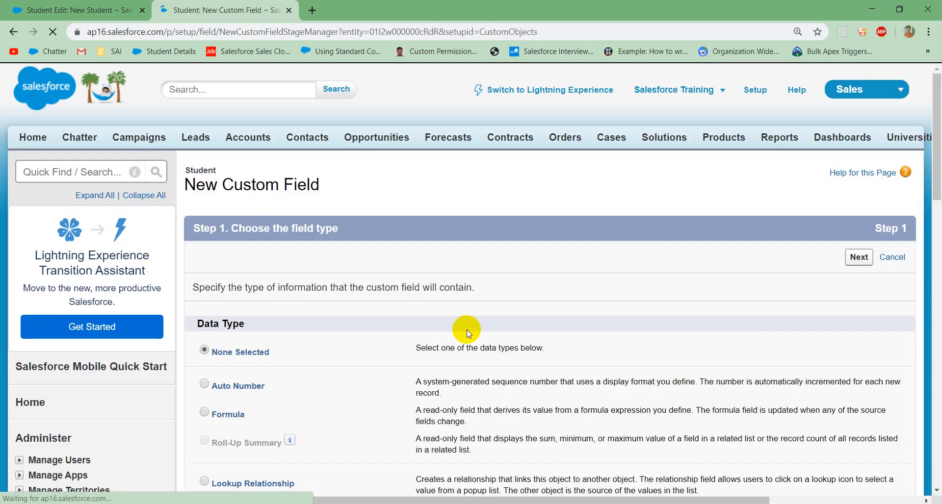
Step: Choose Picklist (Multi-Select) as the data type of the new Student field and continue to its details
scroll(465, 339, down, 15)
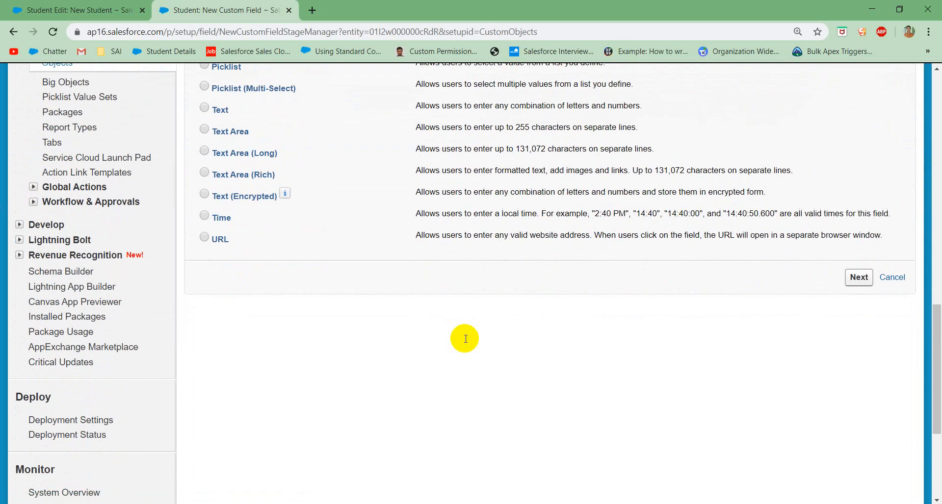
scroll(392, 299, up, 4)
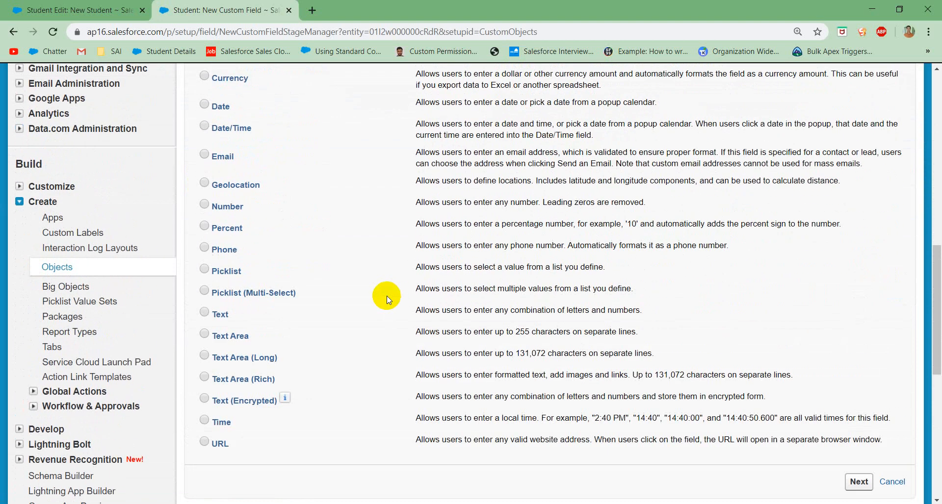
click(268, 295)
click(854, 482)
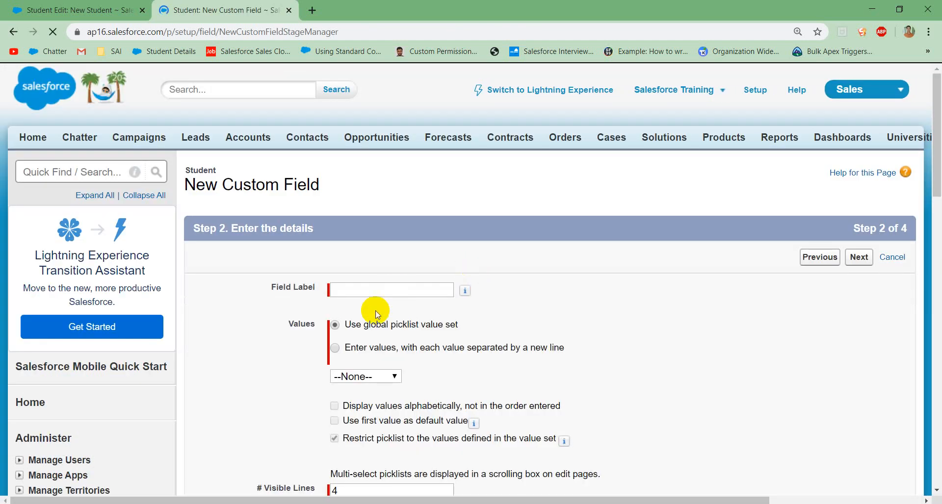
Step: Label the multi-select picklist field Sports and choose to enter its own values instead of a global value set
click(391, 293)
text(Sports)
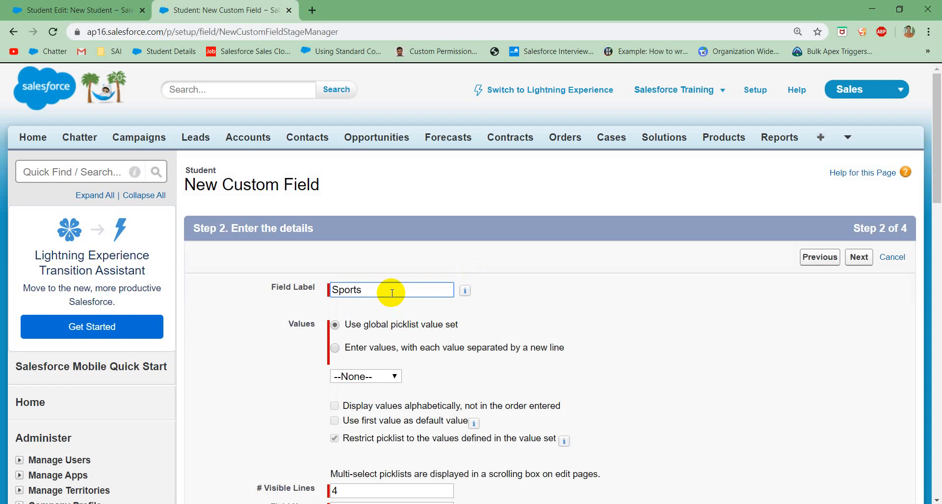
click(361, 348)
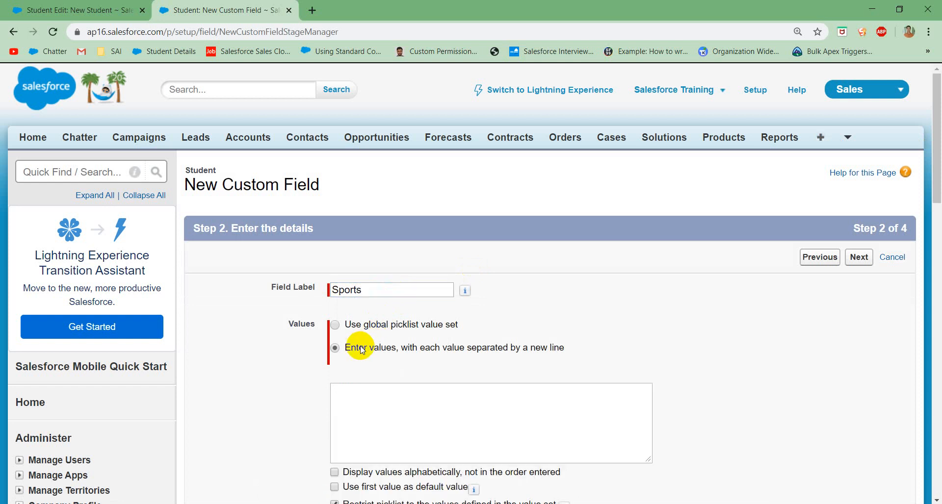
Step: Define the Sports picklist values, one per line: Cricket, Hockey, Kabaddi, Valleyball and Baseball
scroll(361, 349, down, 3)
click(355, 284)
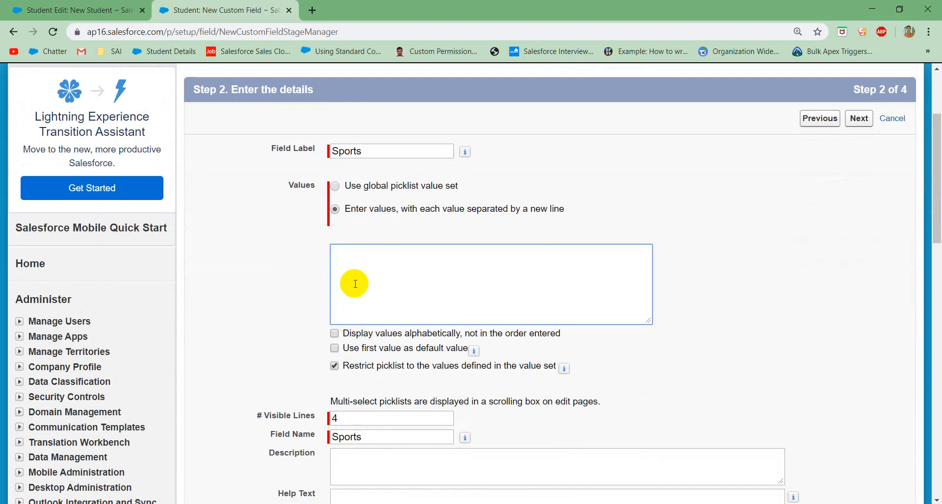
text(Crickeg)
key(Return)
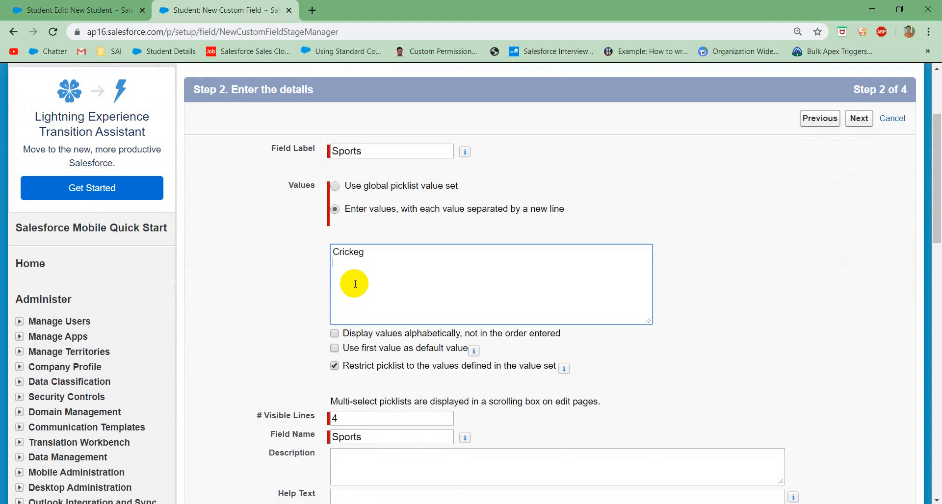
key(BackSpace)
key(BackSpace)
text(Ho)
text(ckey )
text(Kabaddi )
text(Valley)
text(ball)
key(Return)
text(Baseball)
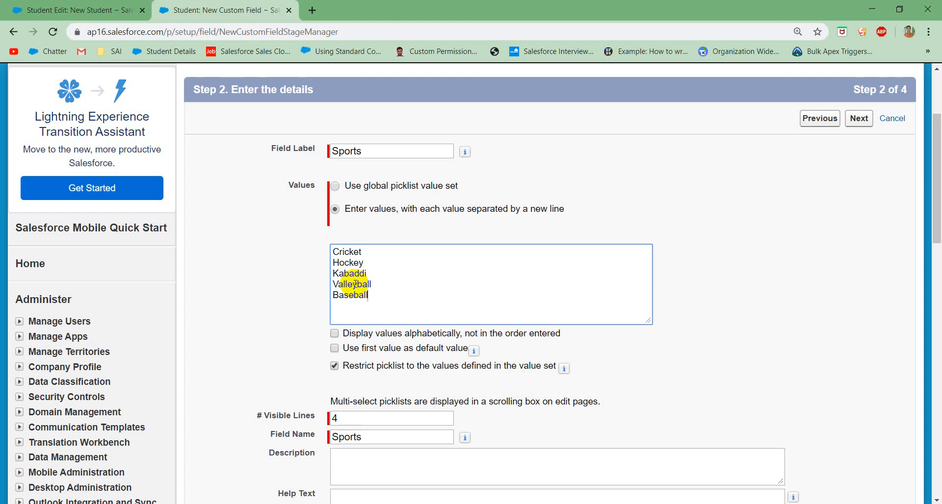
Step: Accept the default field-level security and Student Layout placement for Sports, and save the field
scroll(355, 284, down, 6)
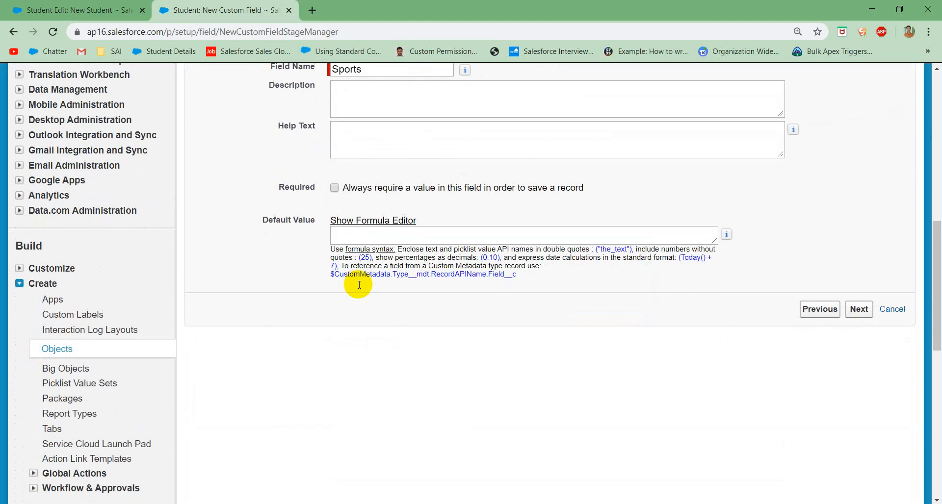
click(868, 309)
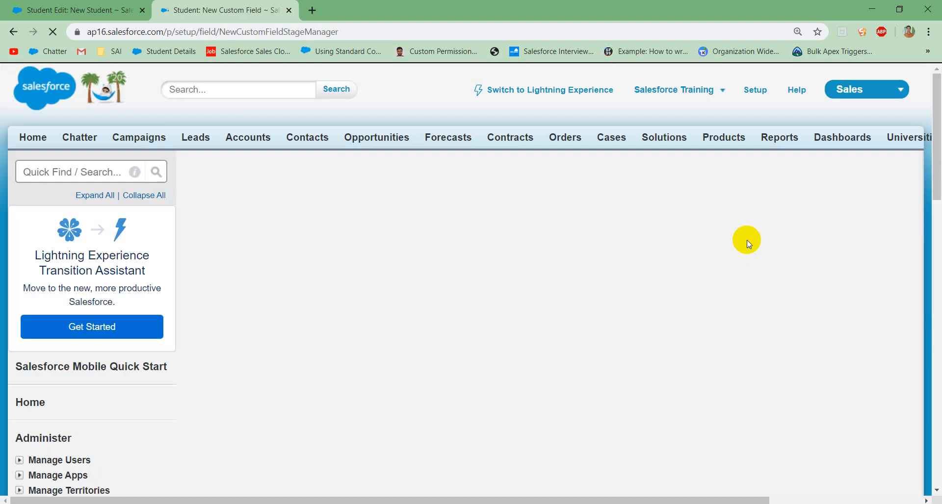
click(860, 260)
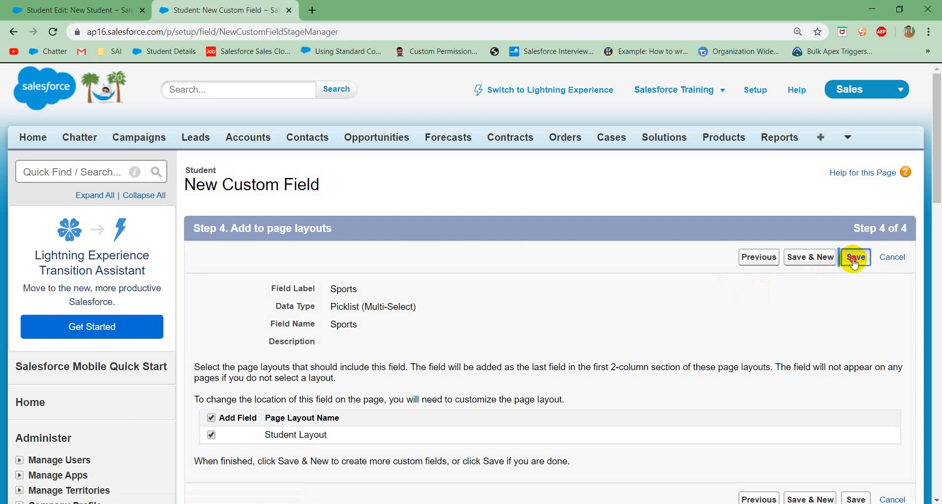
click(856, 257)
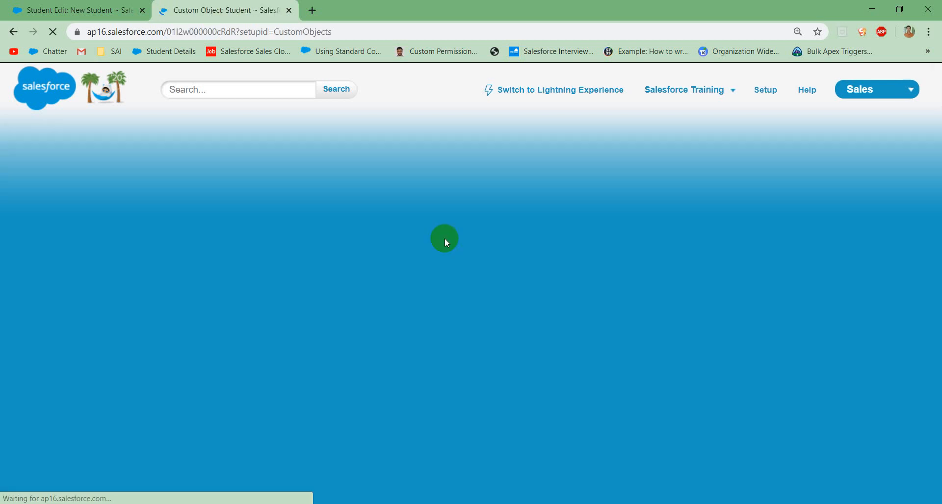
Step: Begin another custom field on the Student object with the Percent data type and continue to its details
scroll(445, 312, down, 8)
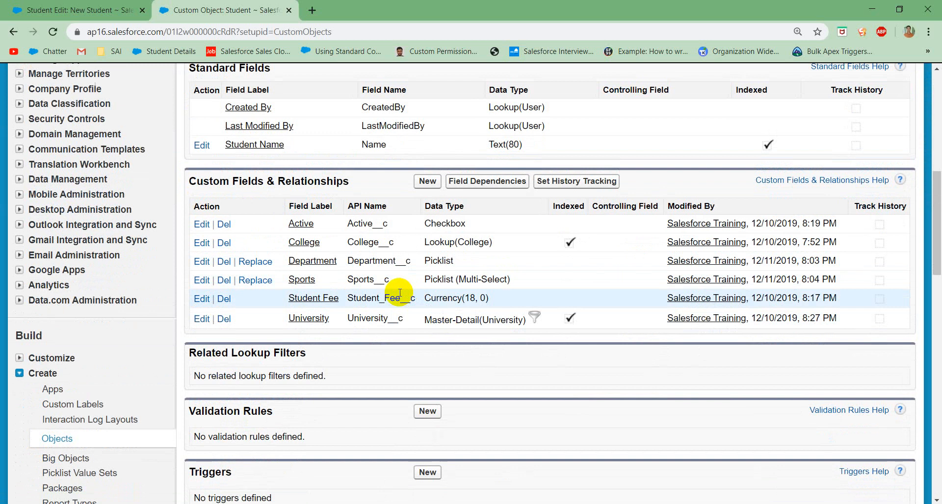
click(427, 183)
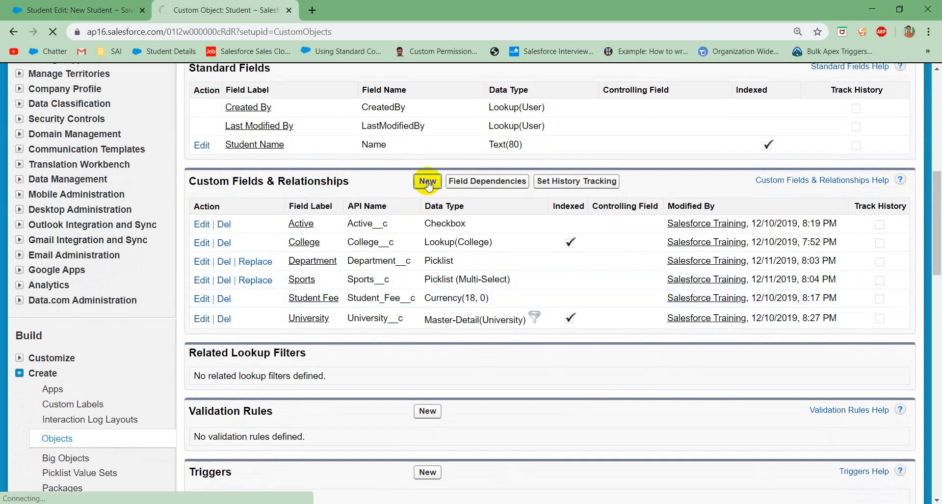
scroll(414, 277, down, 5)
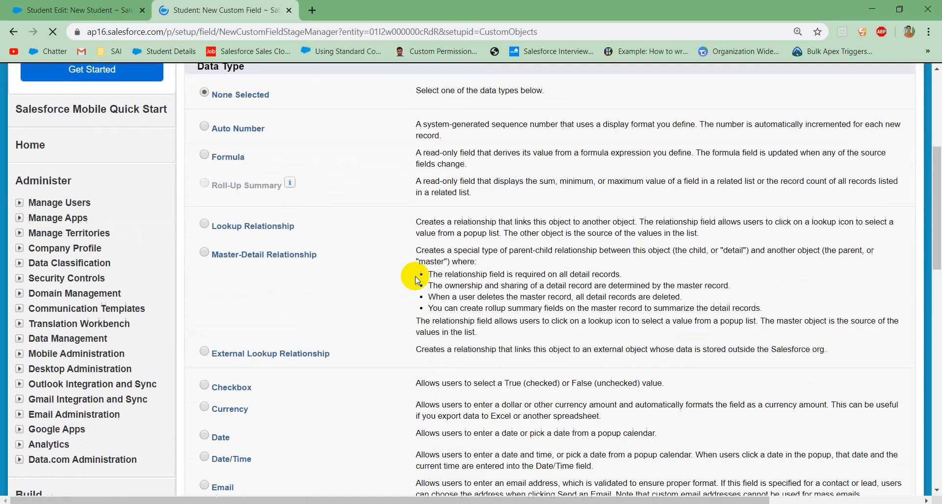
scroll(415, 276, down, 2)
scroll(340, 316, down, 2)
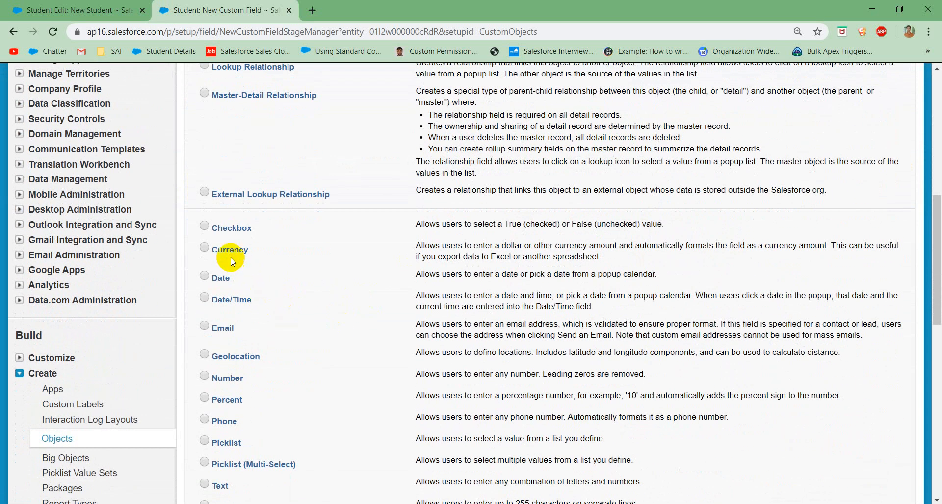
scroll(286, 305, down, 2)
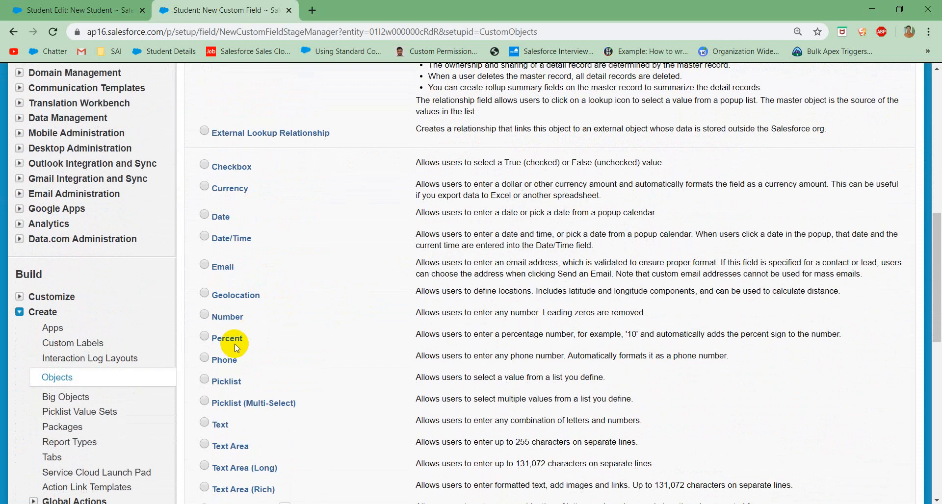
click(226, 343)
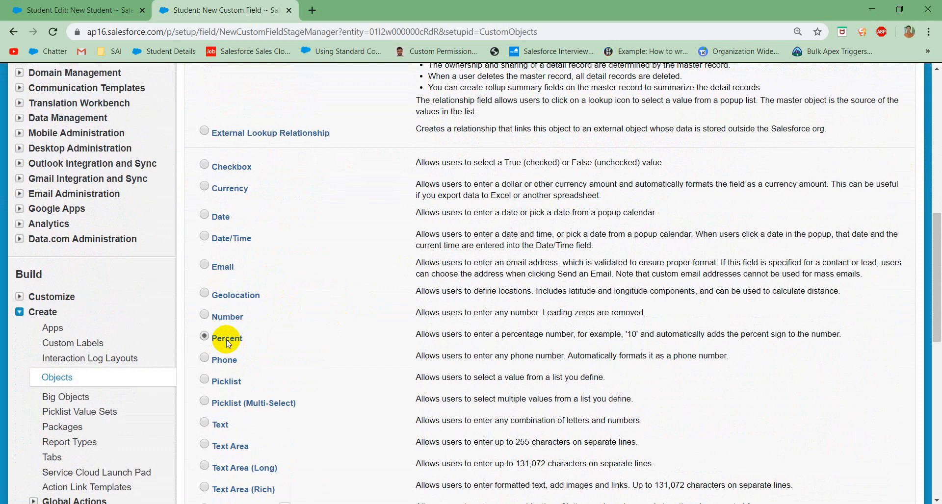
scroll(393, 375, down, 3)
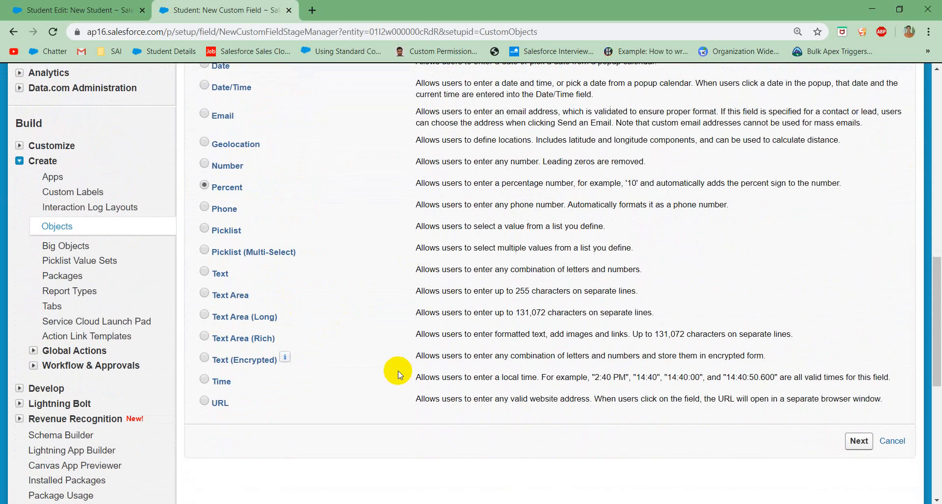
click(854, 441)
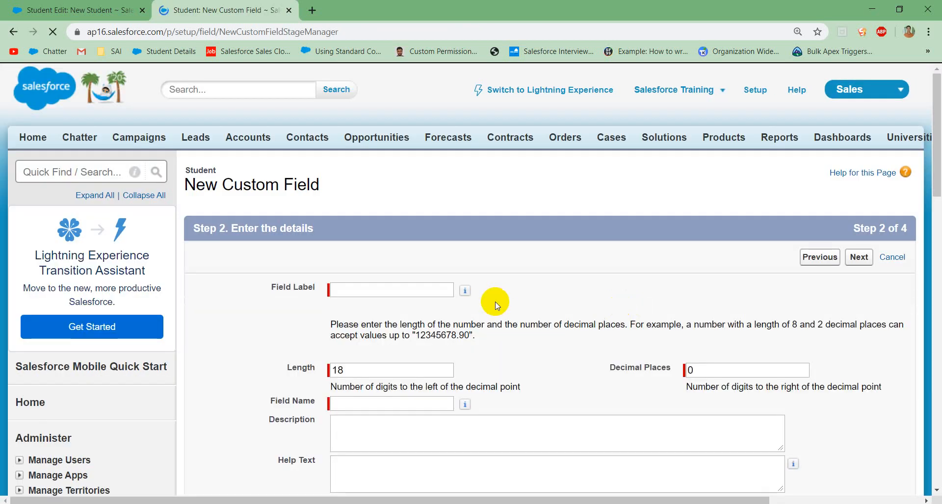
Step: Label the new percent field Discount and let its field name fill in from the label
click(423, 292)
text(Discount)
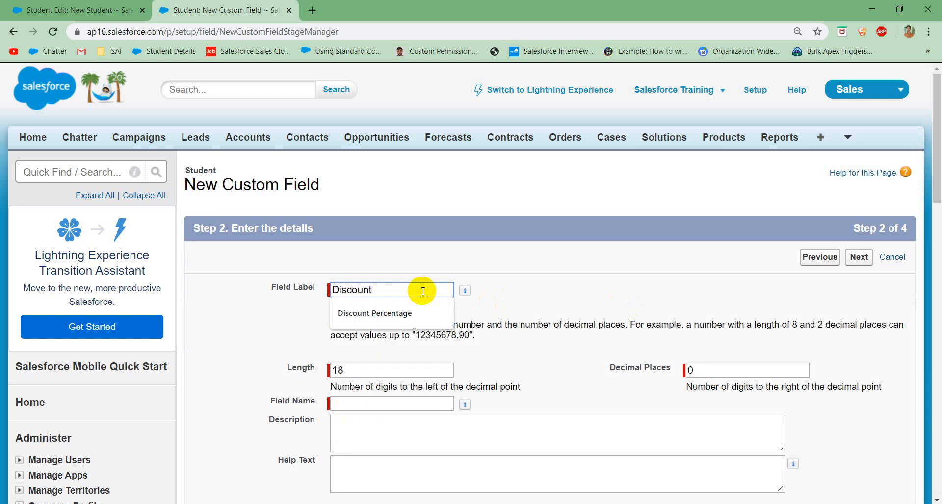
click(400, 260)
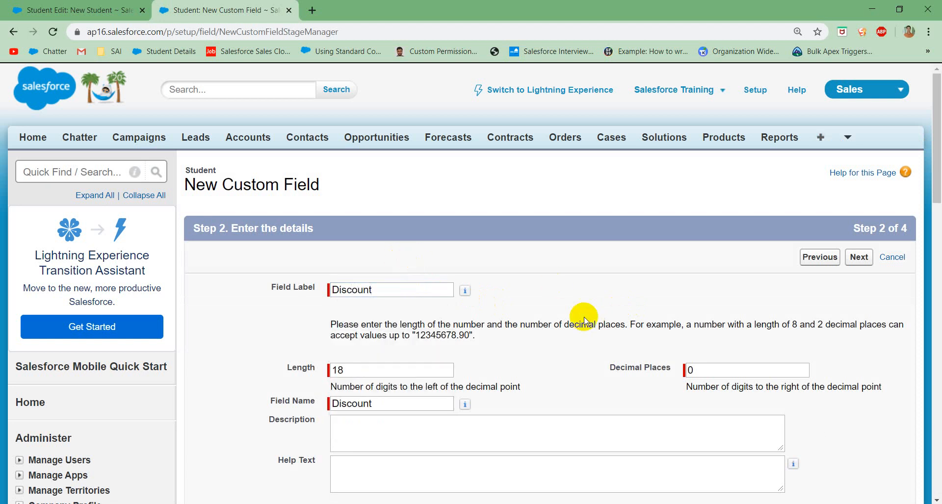
Step: Keep the default length, decimal places, field-level security and page layout for Discount, and save the field
scroll(584, 317, down, 3)
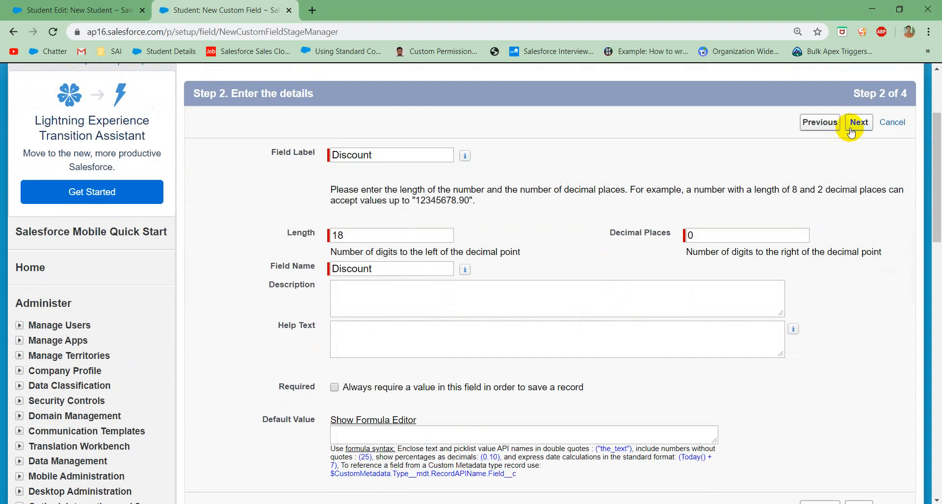
click(854, 123)
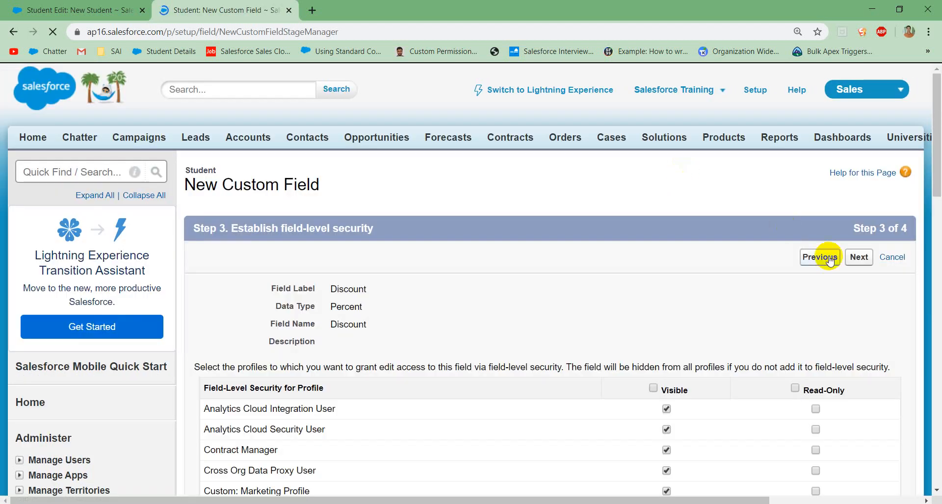
click(858, 258)
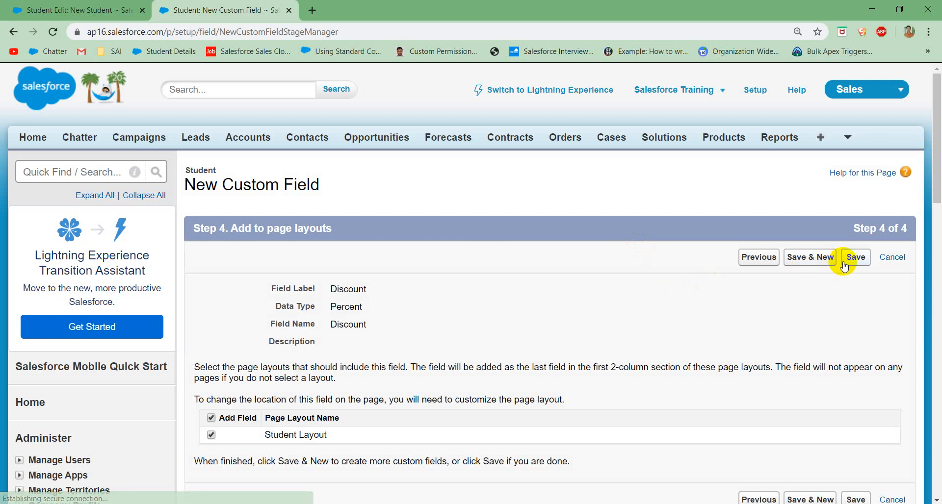
click(855, 258)
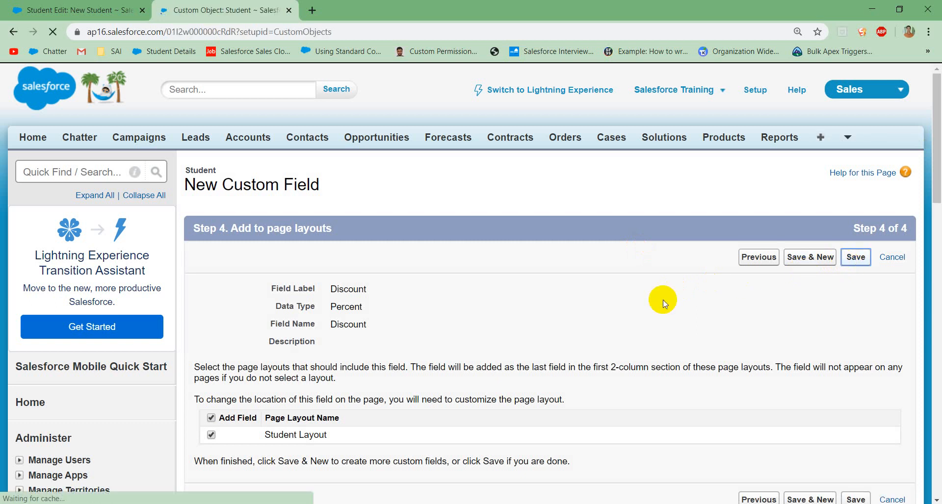
scroll(474, 372, down, 8)
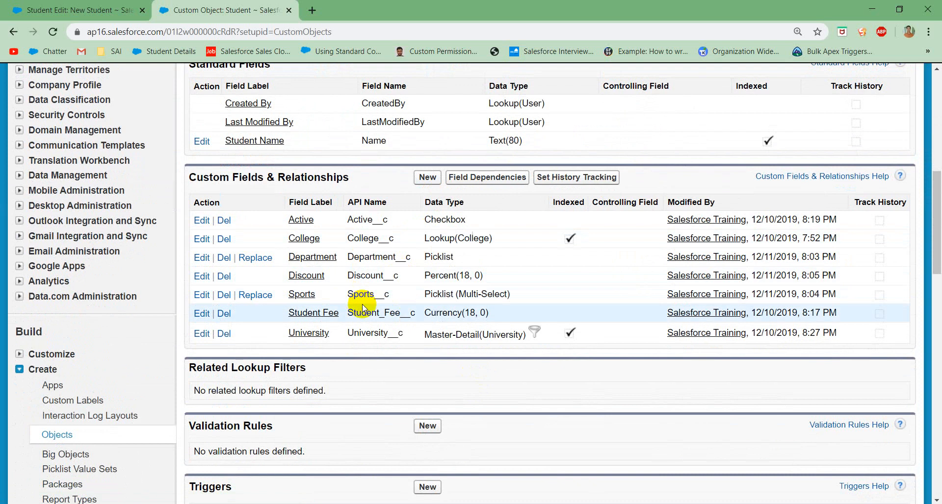
double_click(374, 312)
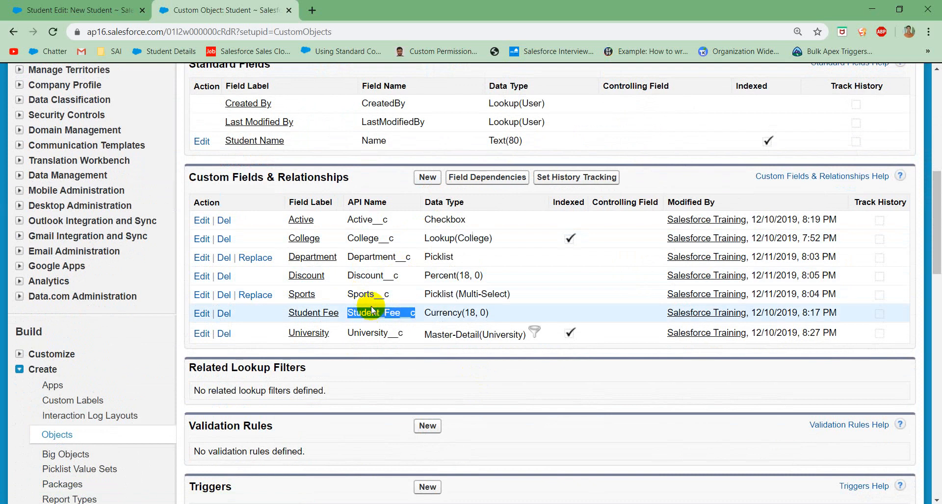
click(375, 284)
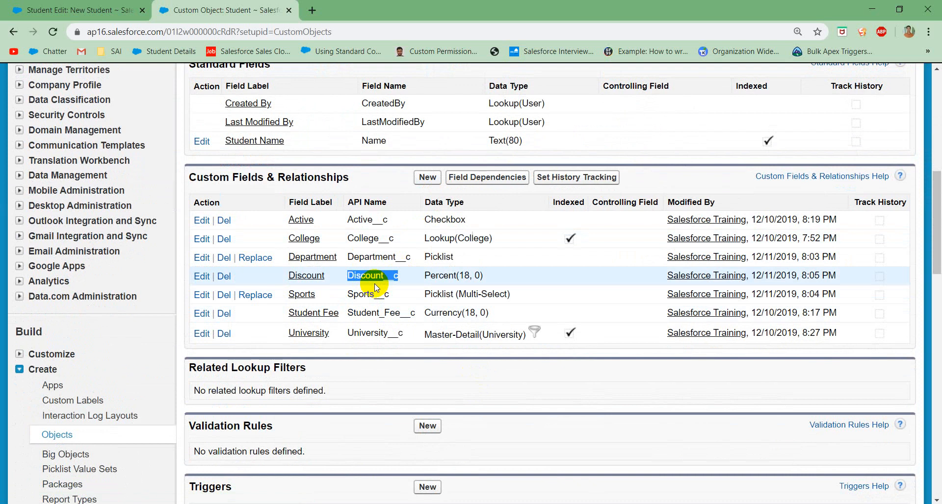
click(389, 280)
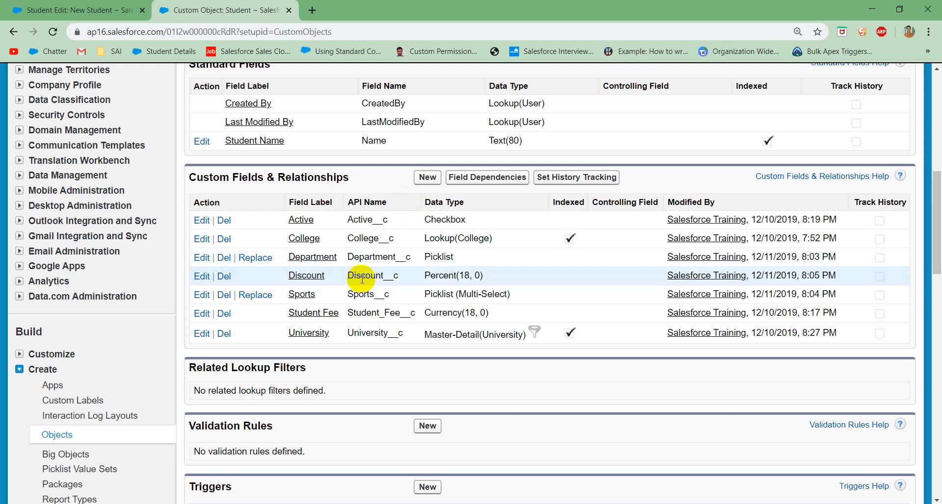
Step: Begin another custom field on the Student object with the Formula data type and continue to its output type
click(425, 182)
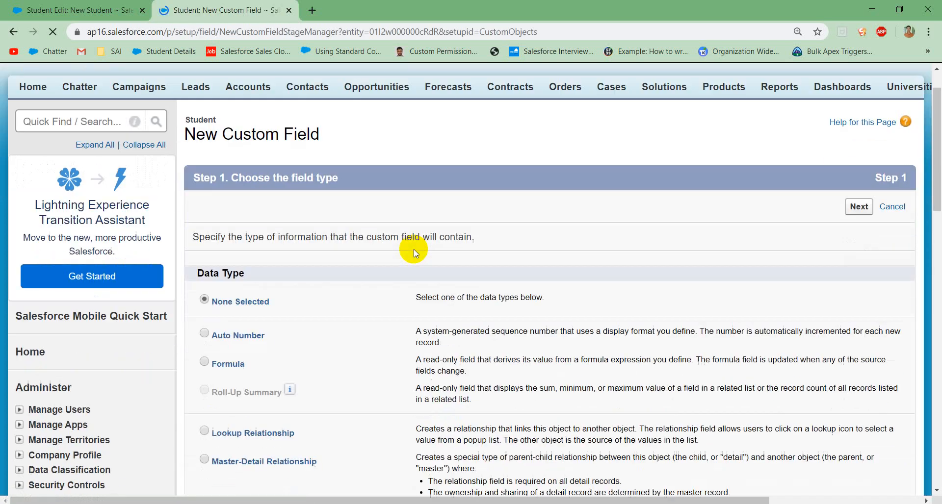
scroll(414, 250, down, 2)
click(228, 310)
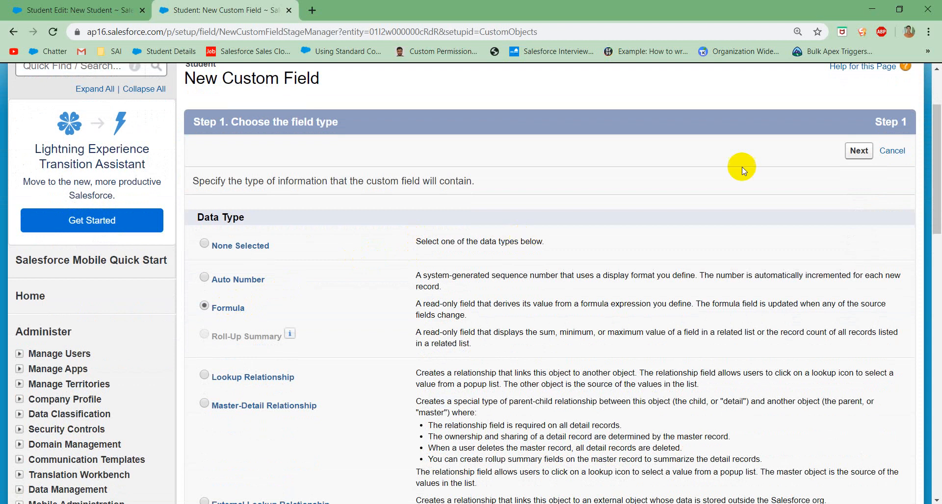
click(857, 151)
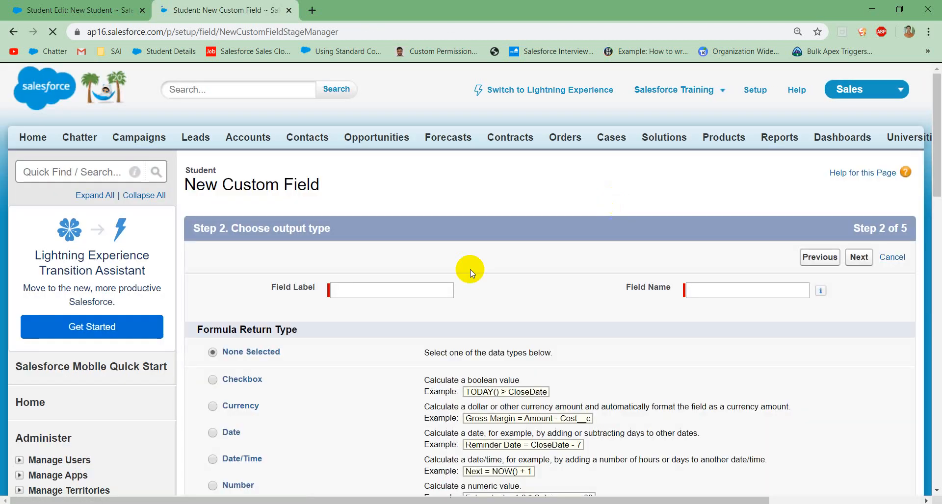
Step: Label the formula field Actual Student Fee, with field name Actual_Student_Fee, and set its return type to Currency
click(367, 294)
text(Ac)
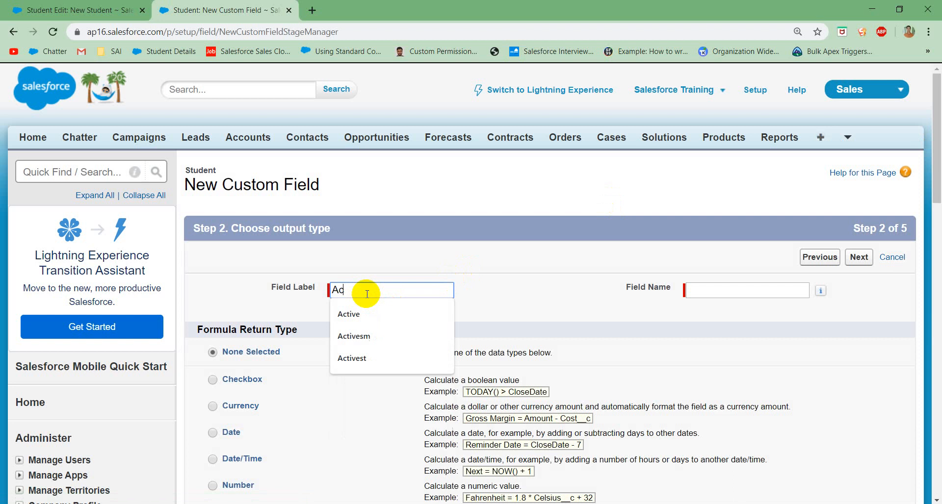
text(tual)
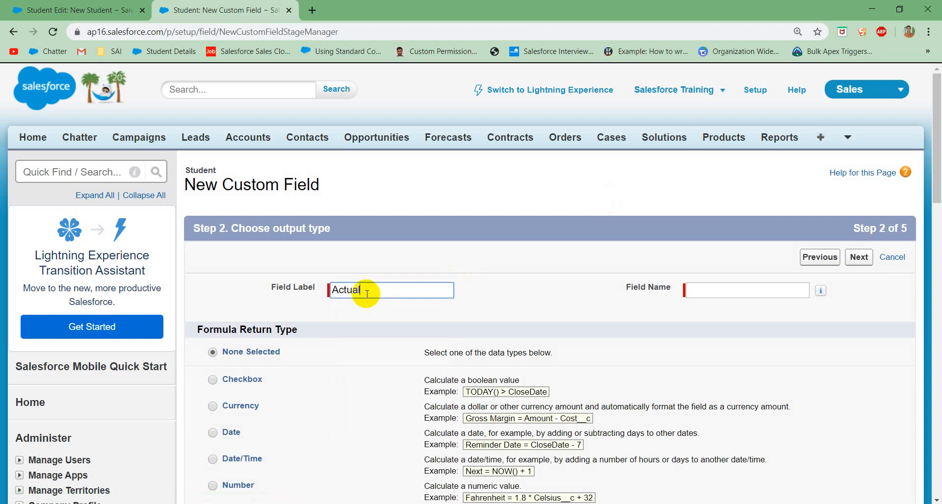
text( Student Fee)
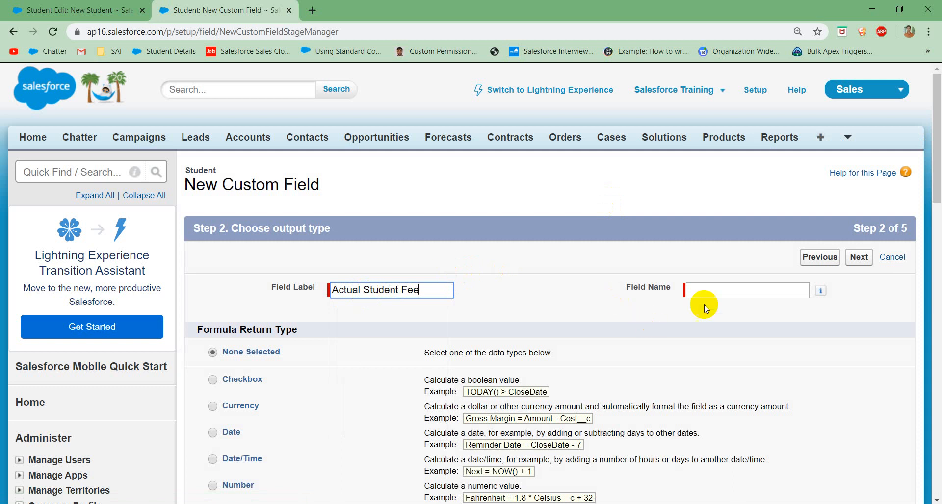
click(731, 296)
scroll(510, 319, down, 4)
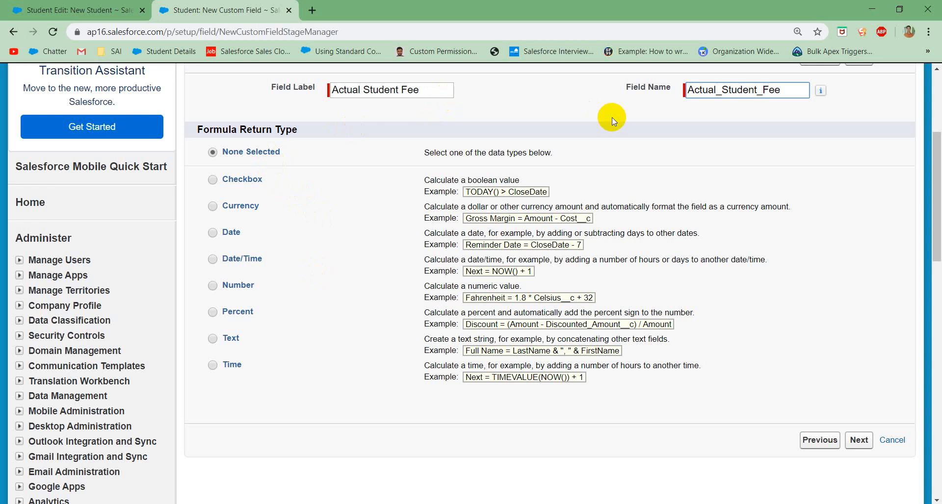
click(249, 210)
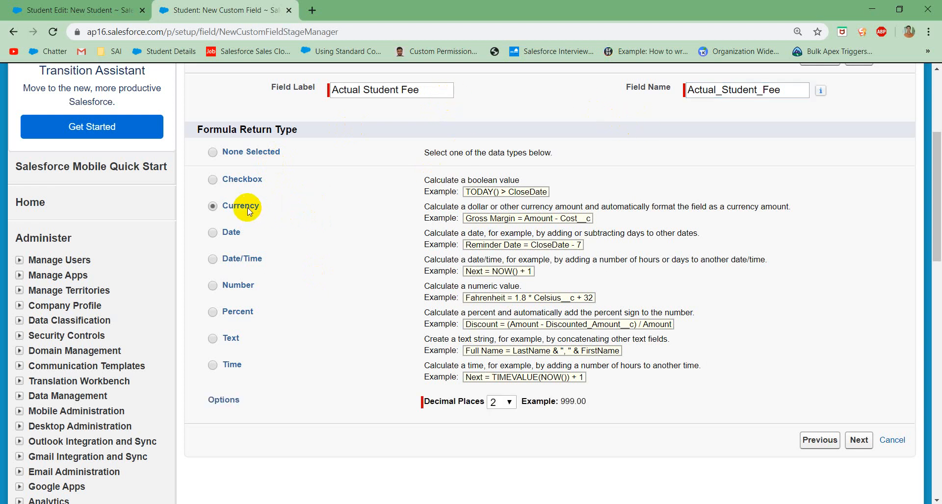
Step: Define the Actual Student Fee formula as Student_Fee__c * Discount__c /100, inserting the Student Fee and Discount merge fields
click(861, 440)
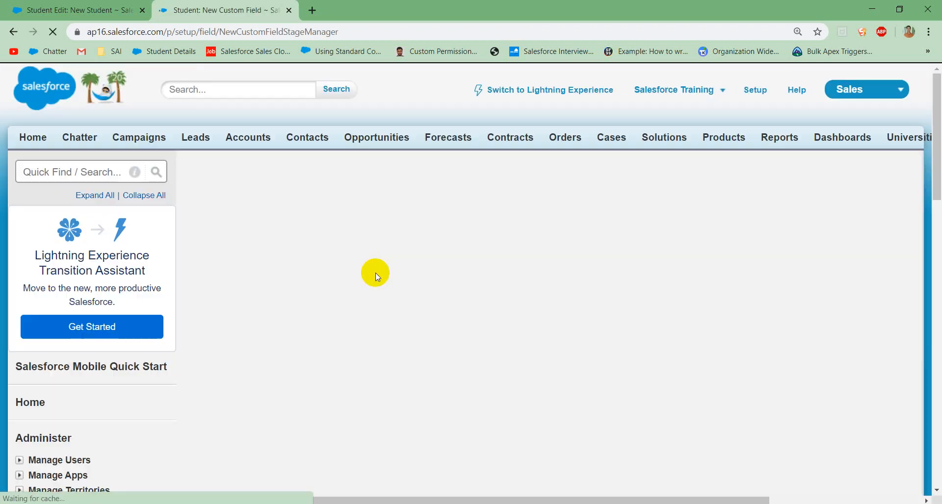
scroll(343, 275, down, 5)
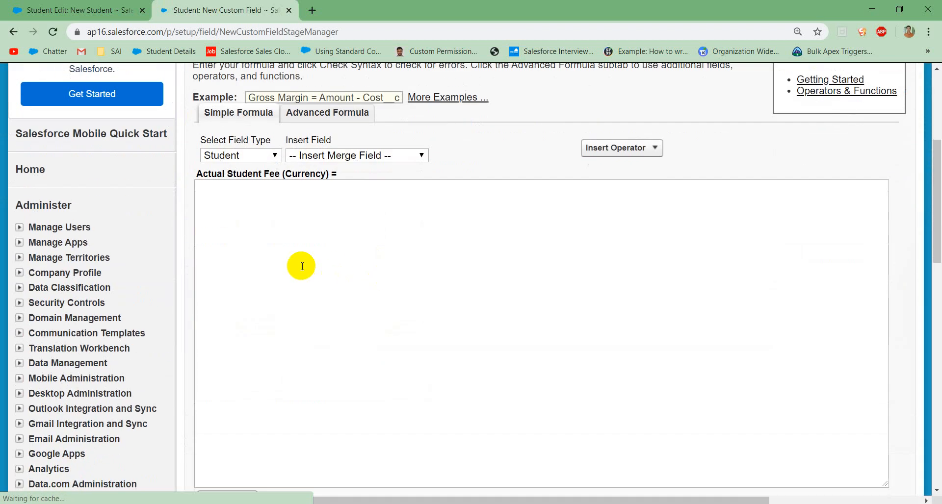
click(287, 212)
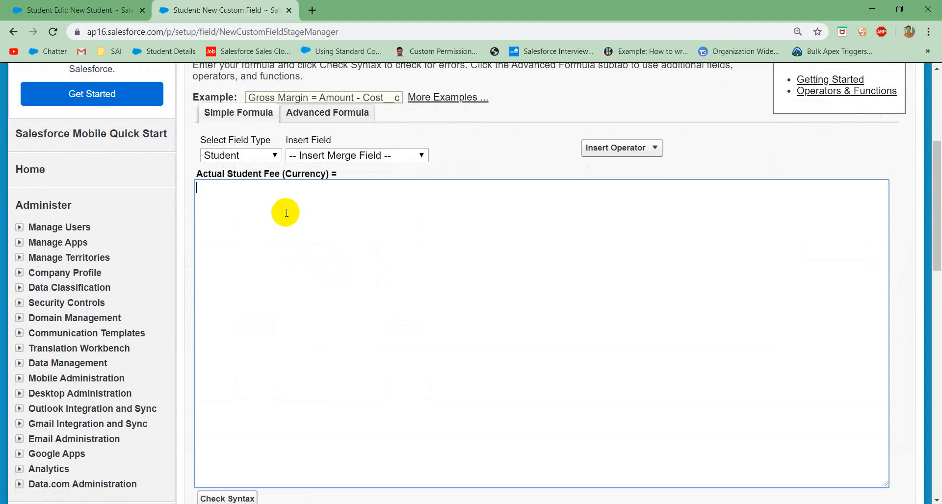
click(301, 156)
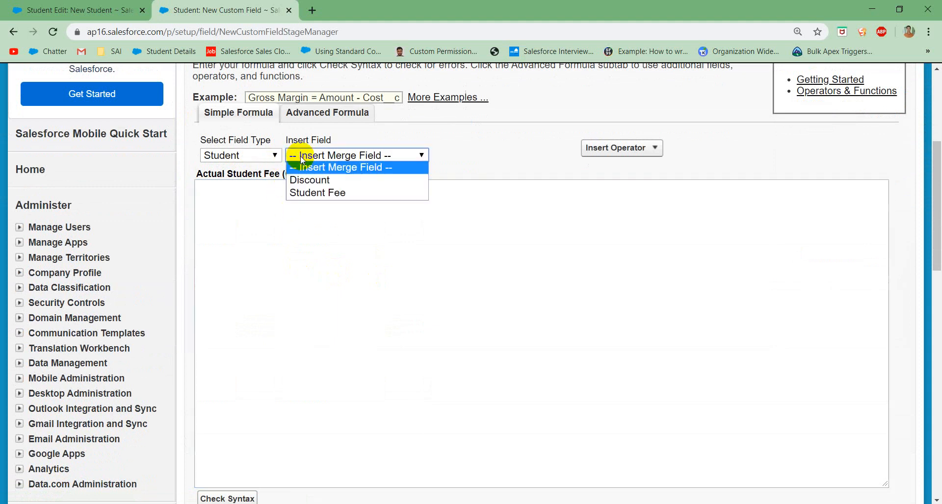
click(300, 193)
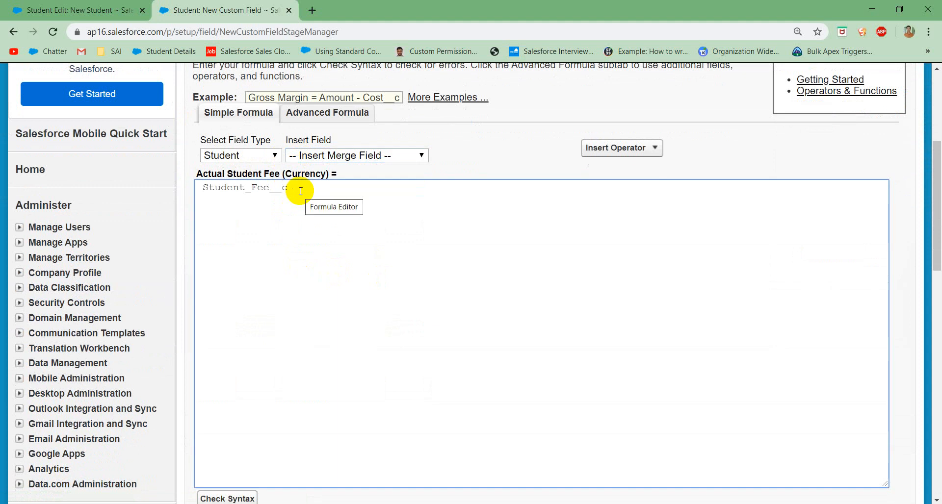
text(*)
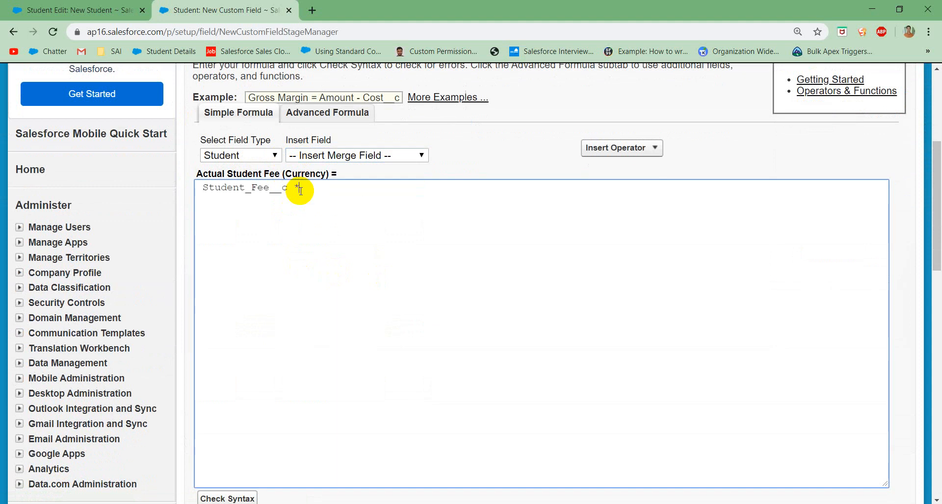
click(347, 156)
click(334, 182)
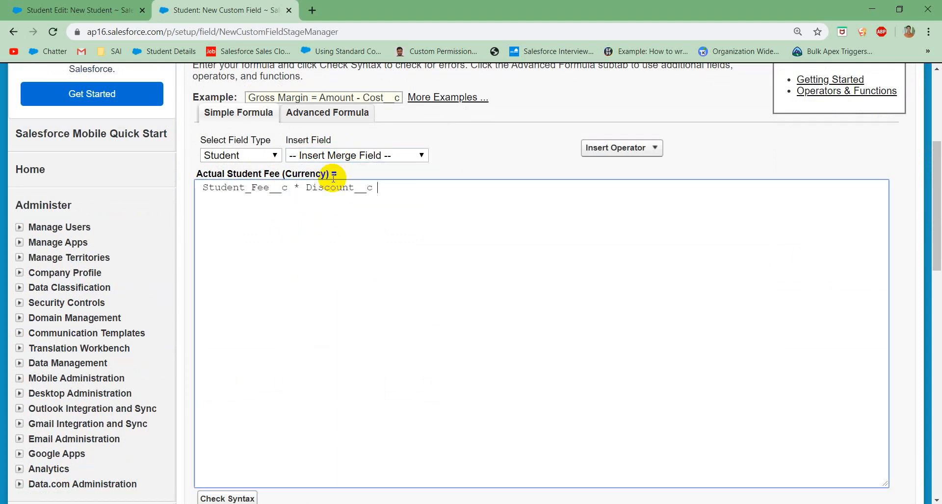
text(/100)
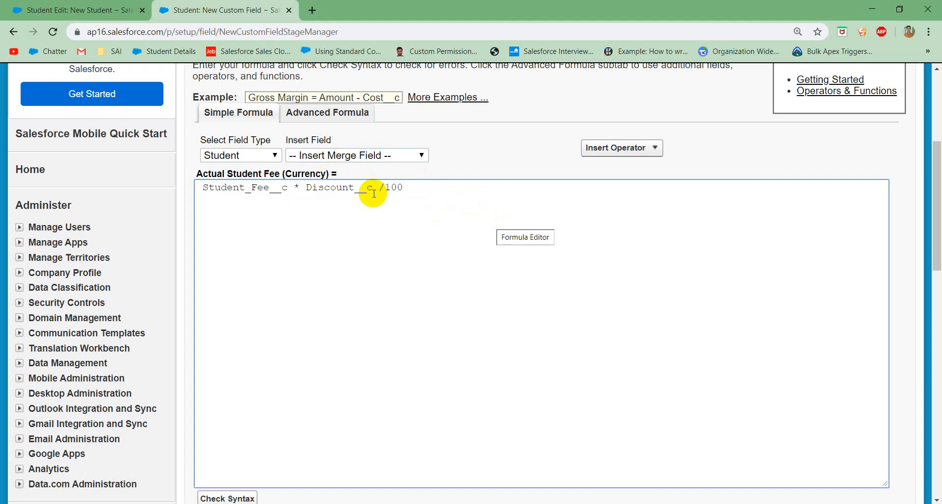
Step: Switch to the advanced formula editor, review its function list, and continue with blank fields treated as zeroes
click(318, 115)
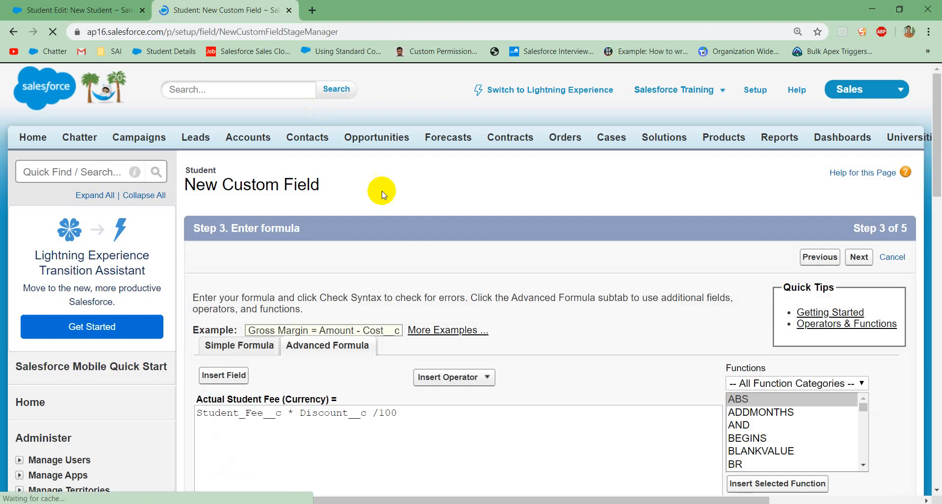
scroll(596, 427, down, 3)
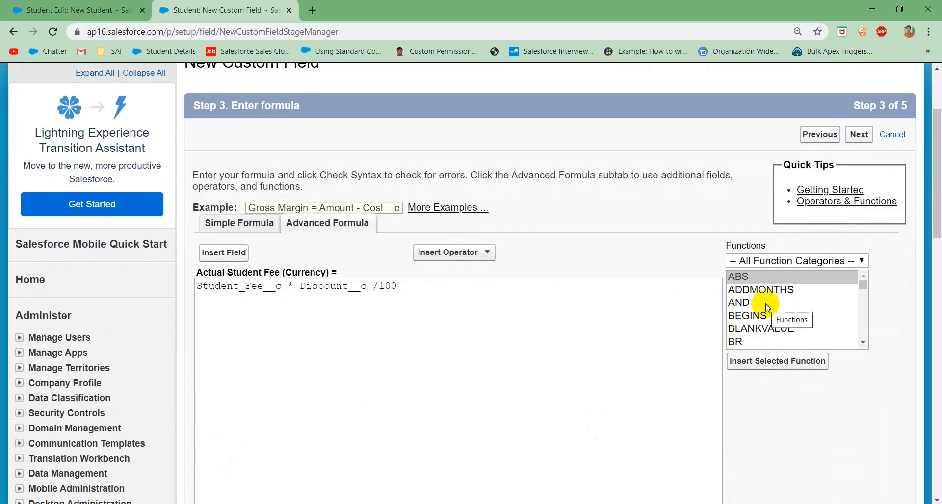
scroll(766, 325, down, 4)
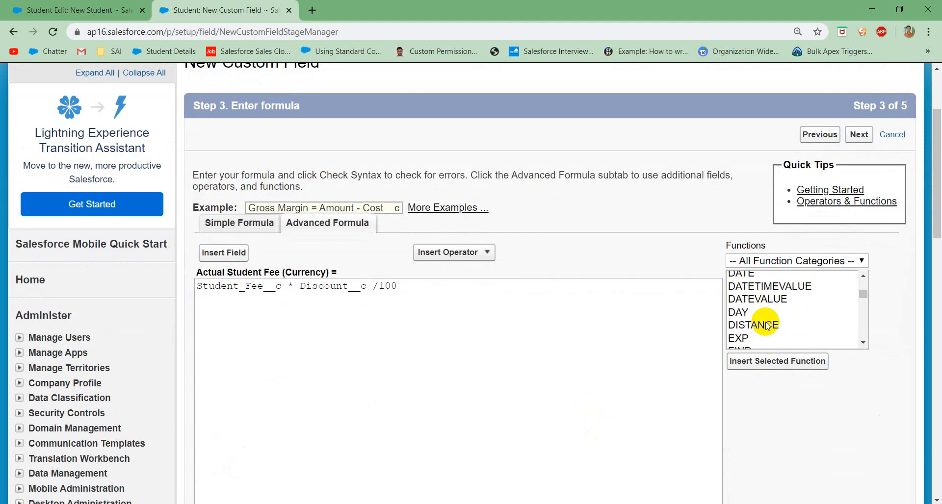
scroll(380, 354, down, 6)
scroll(382, 355, down, 2)
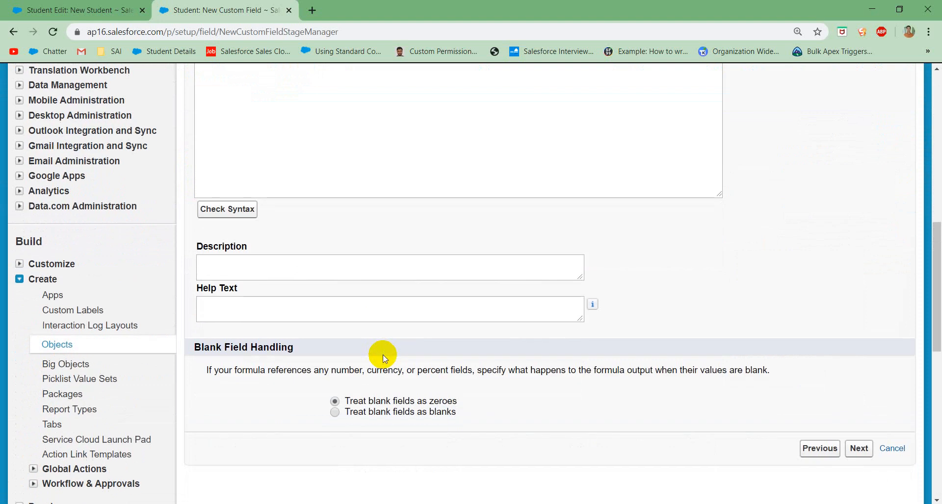
scroll(370, 213, up, 7)
scroll(395, 359, down, 7)
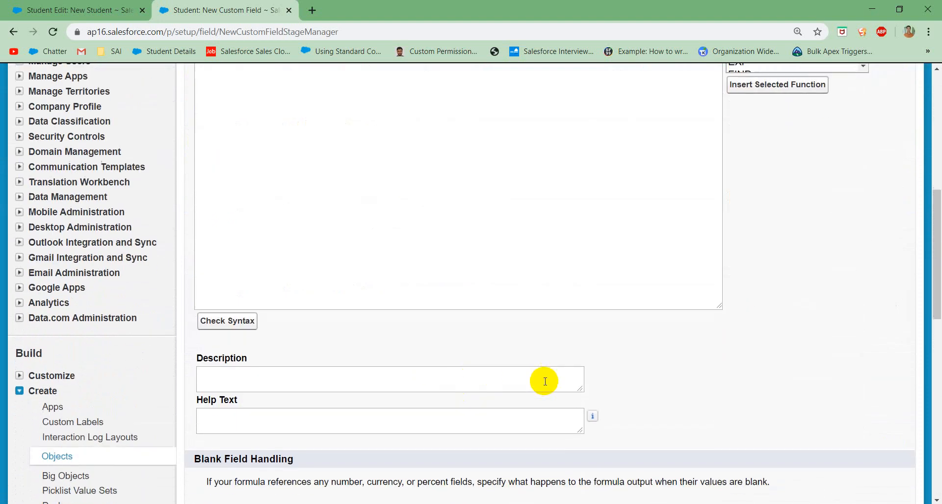
scroll(543, 381, down, 5)
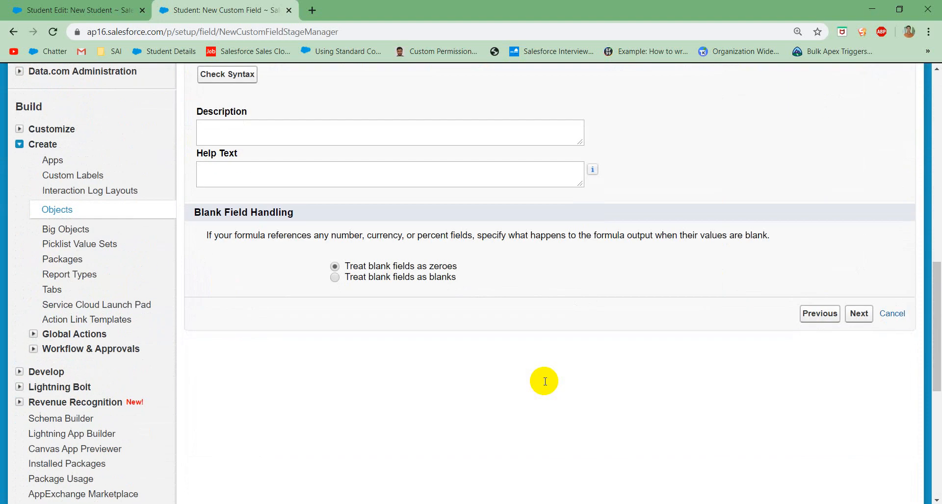
click(857, 316)
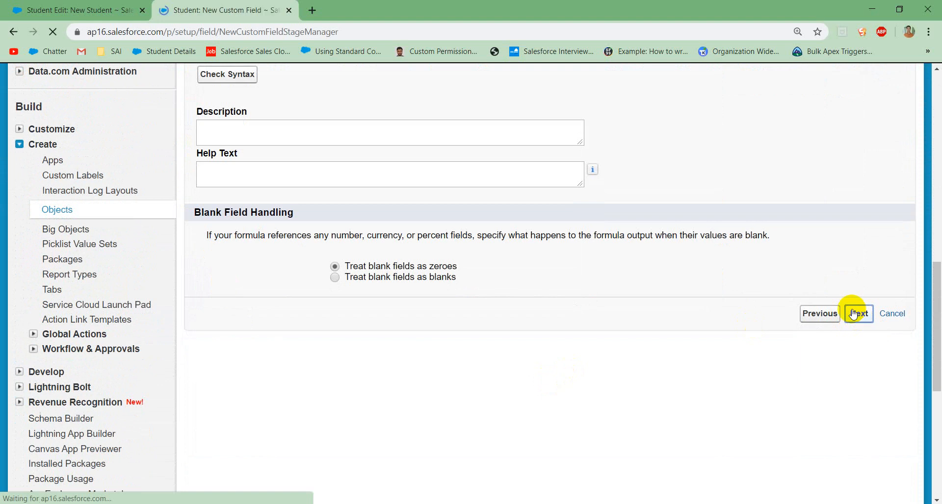
Step: Keep the default field-level security and page layout for Actual Student Fee, and save the field
scroll(402, 326, down, 4)
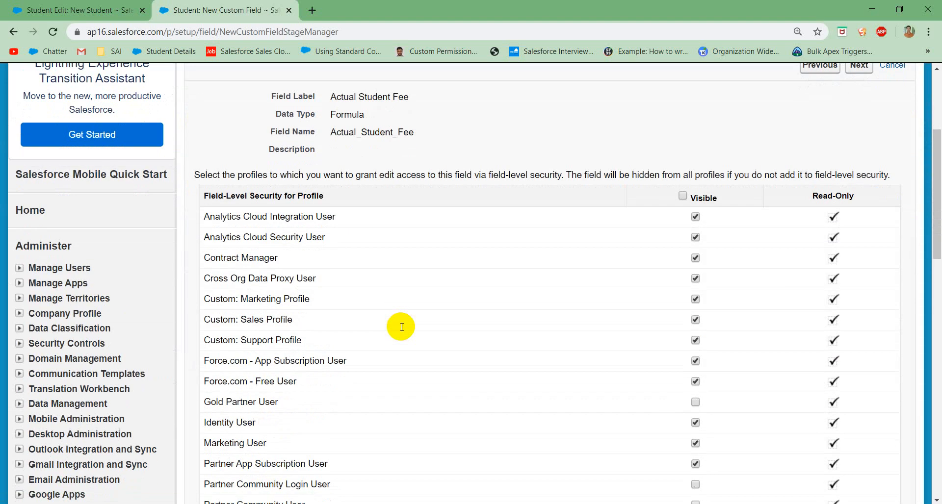
scroll(785, 174, up, 3)
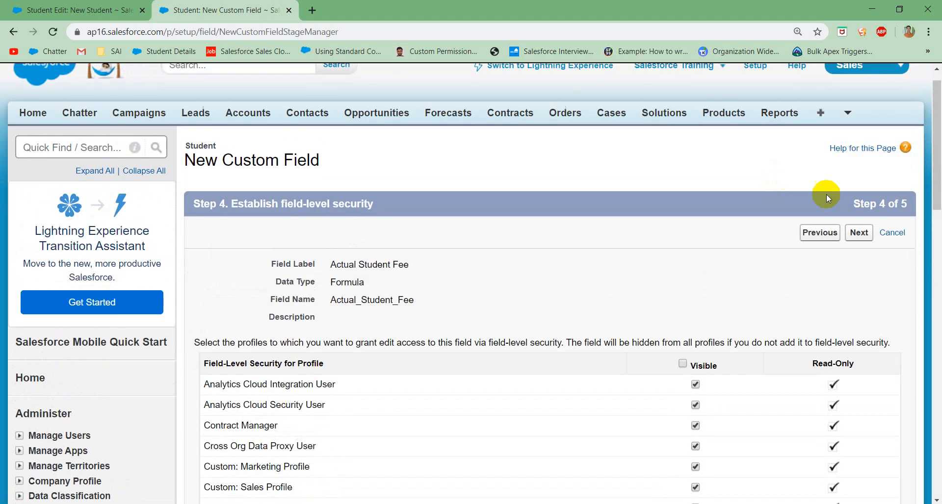
click(862, 237)
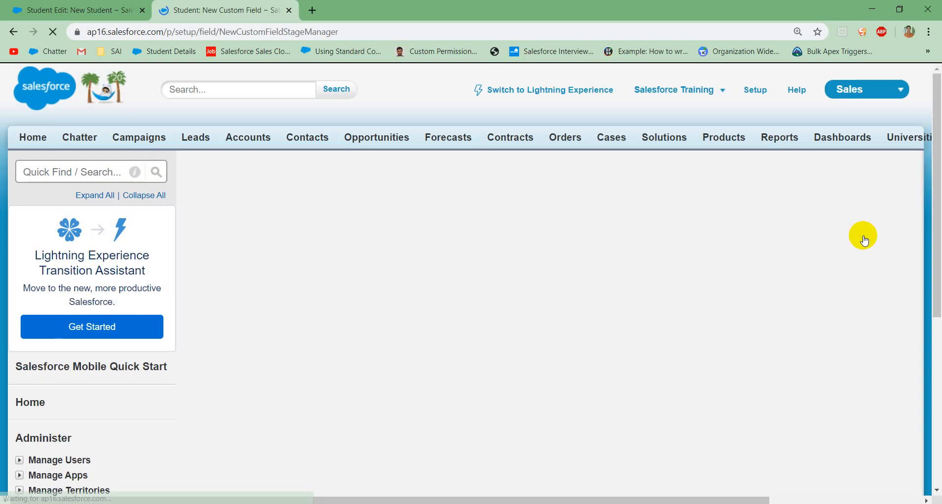
click(855, 259)
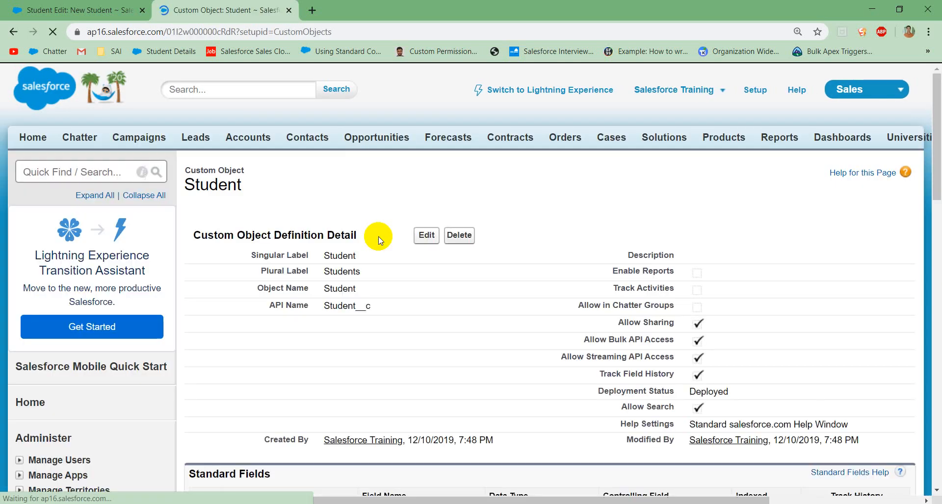
Step: Reload the New Student form, fill in the student's name, and look up SK University as the university
click(76, 10)
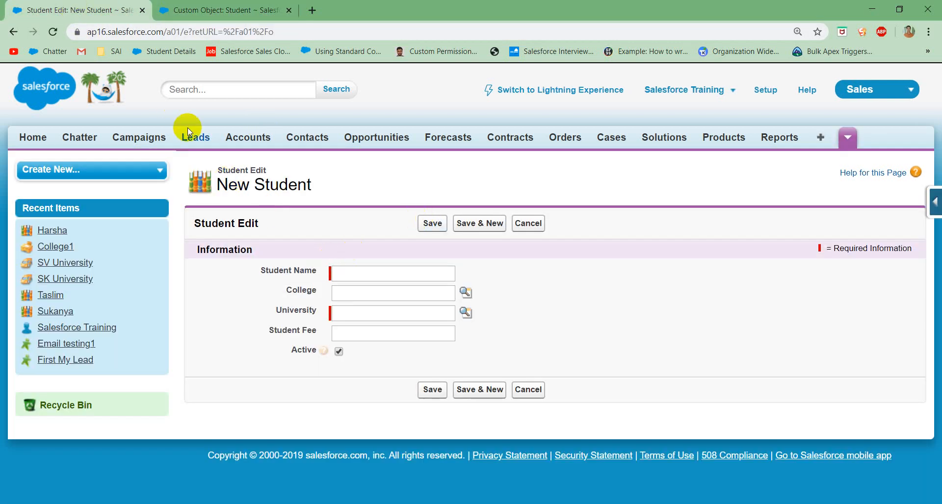
click(54, 33)
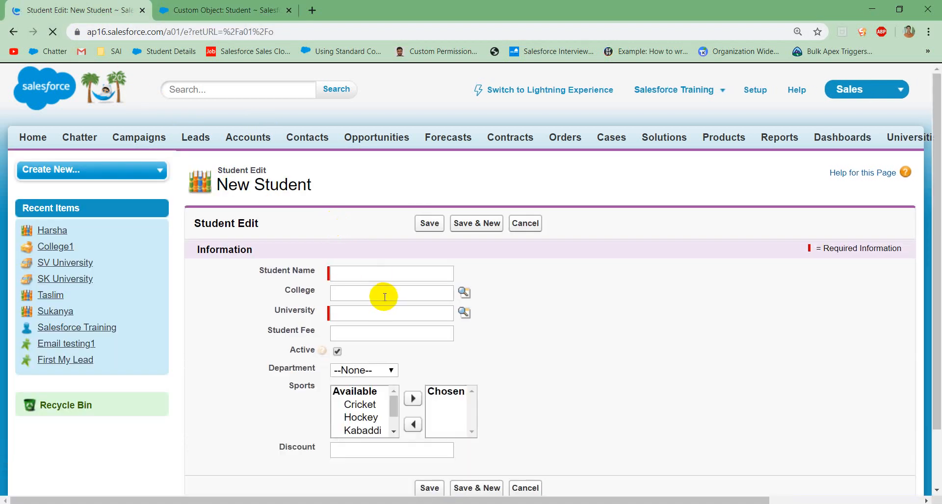
click(358, 271)
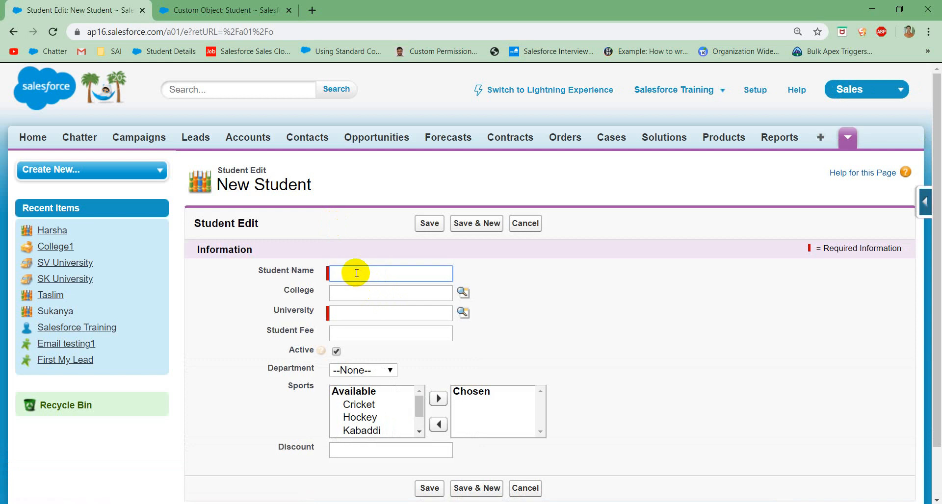
click(355, 297)
click(349, 293)
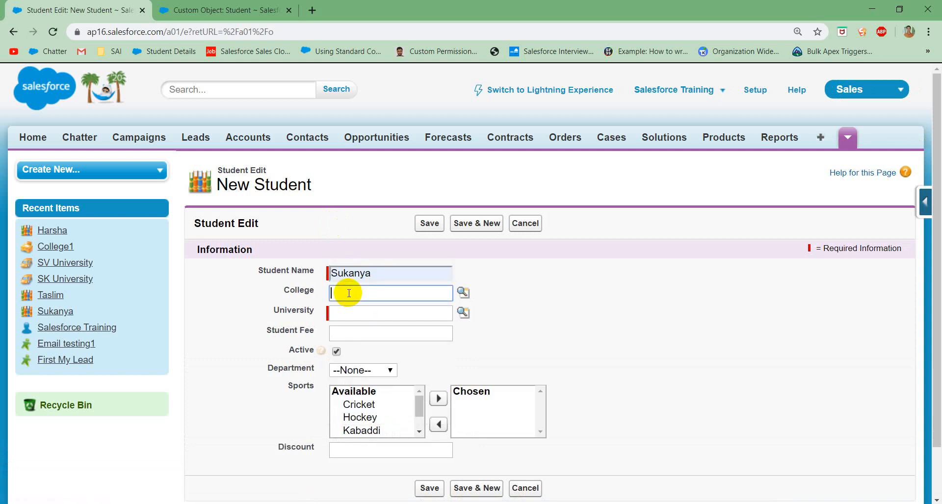
click(463, 312)
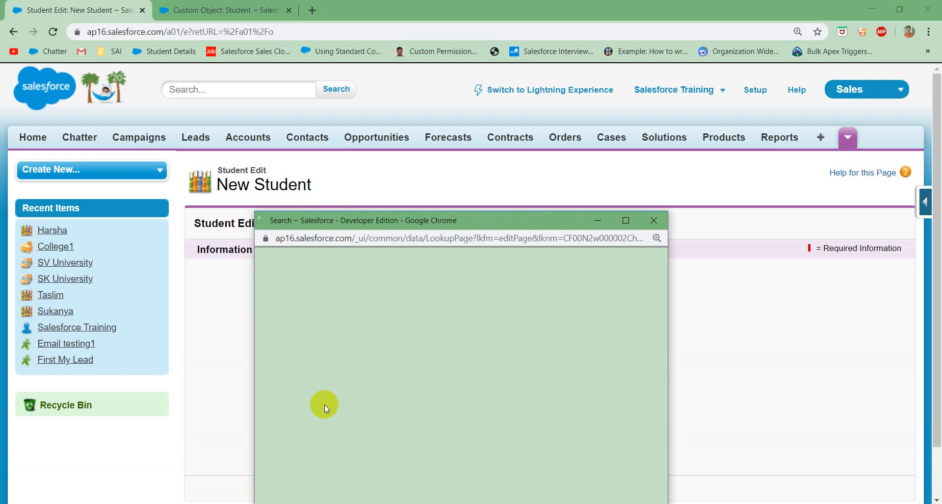
click(294, 417)
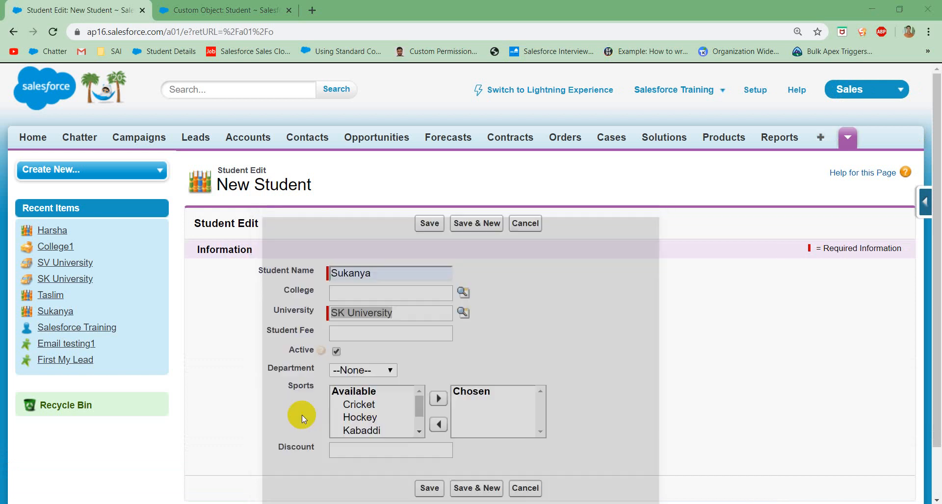
Step: Set the new student's Student Fee to 60000 and the Department to Commerce
click(390, 339)
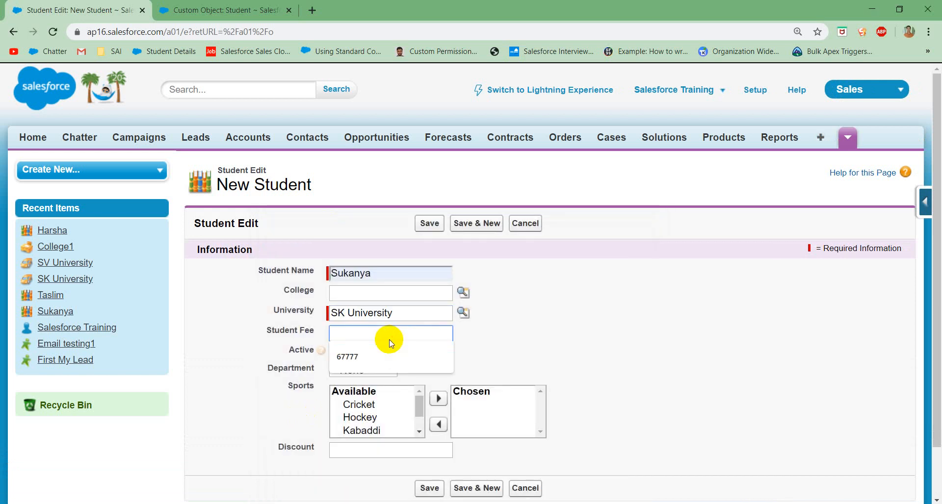
text(60000)
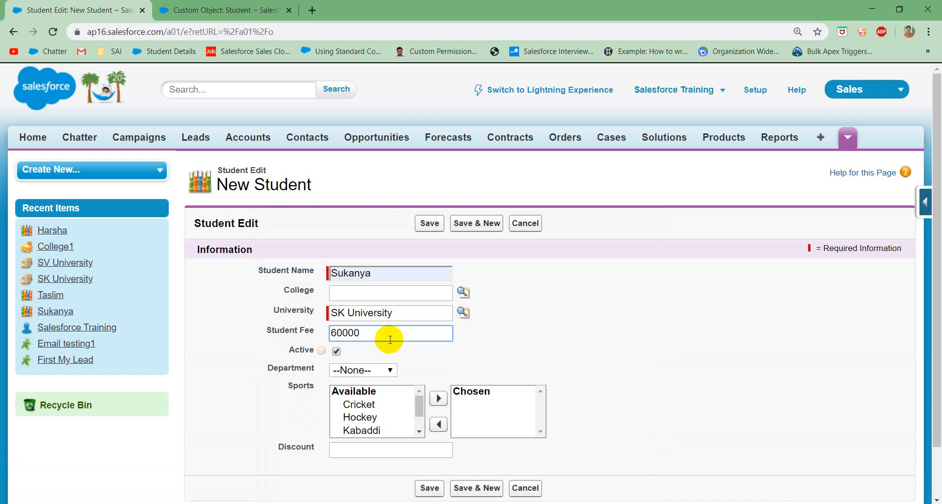
click(441, 349)
click(385, 371)
click(346, 393)
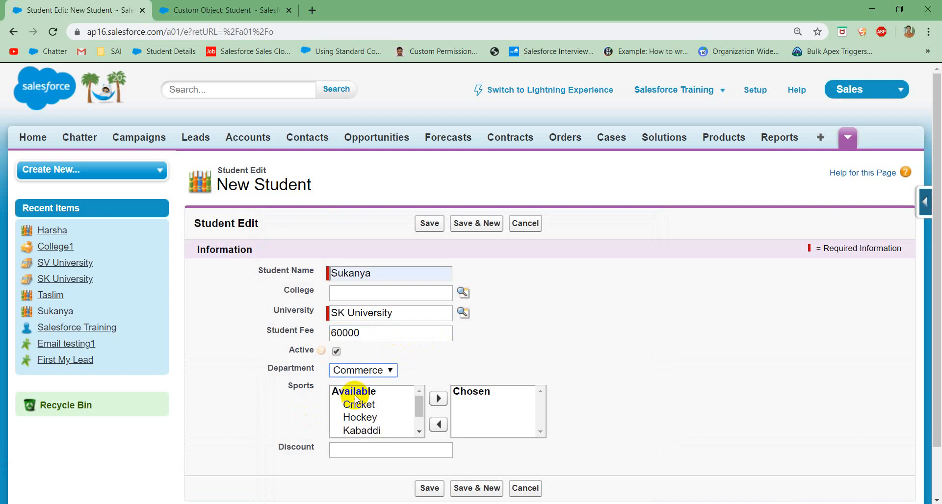
Step: Leave Sports unselected, set the student's Discount to 10, and save the record
scroll(370, 407, down, 1)
scroll(371, 409, down, 1)
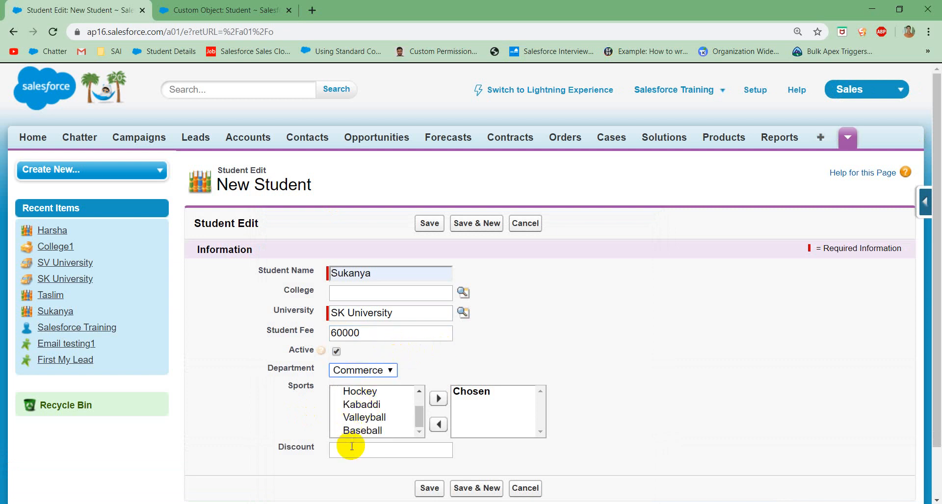
click(351, 451)
text(10)
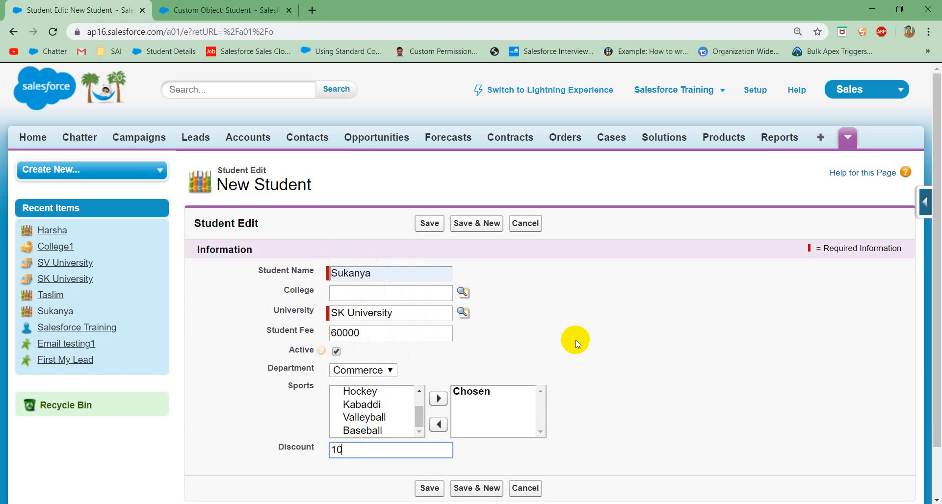
click(422, 224)
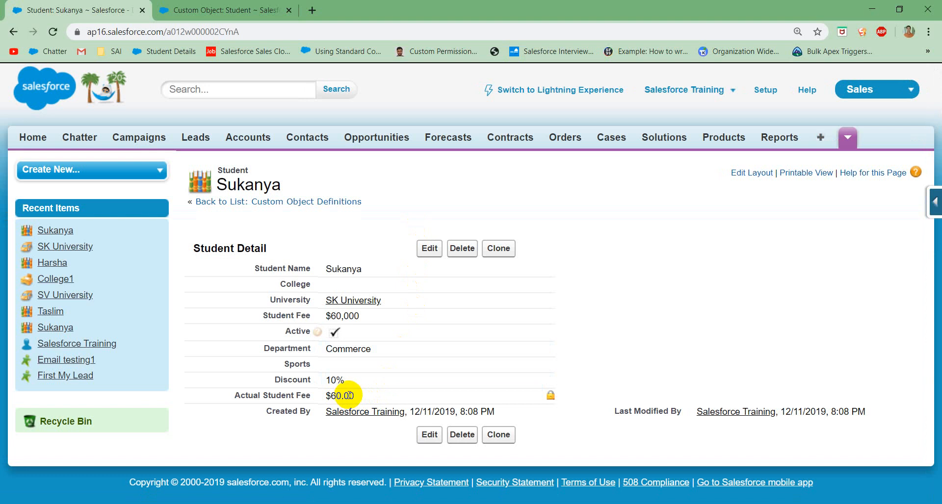
Step: Check the Actual Student Fee against the Discount and Student Fee on the saved student record
double_click(334, 381)
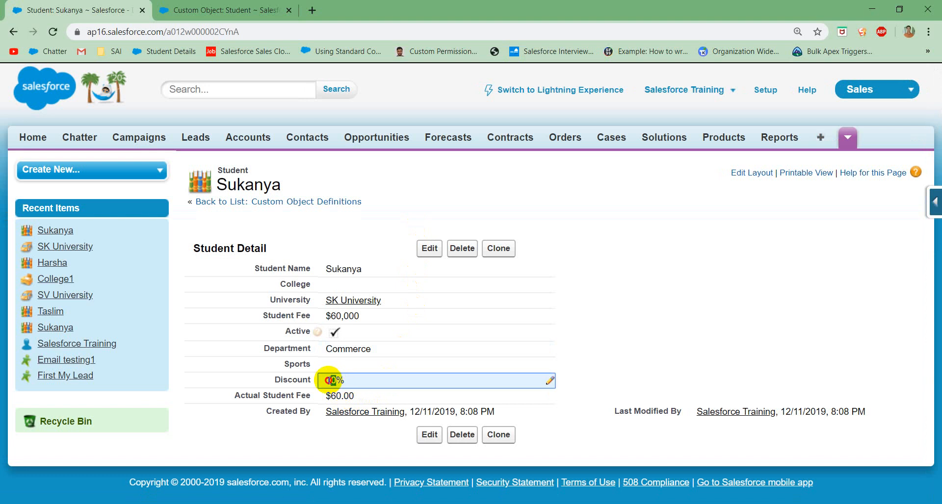
click(362, 375)
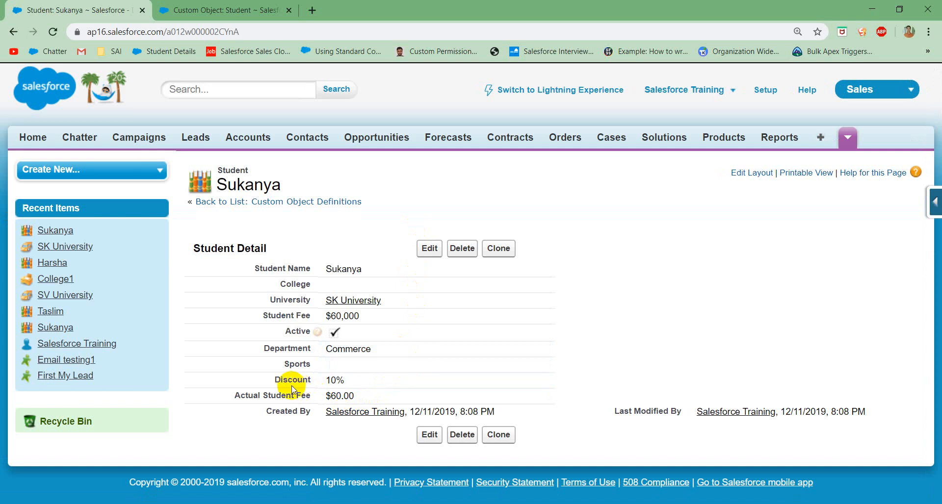
drag(274, 381, 312, 385)
Step: Go to the Student object's custom fields and view the Discount field's definition without changing it
click(233, 11)
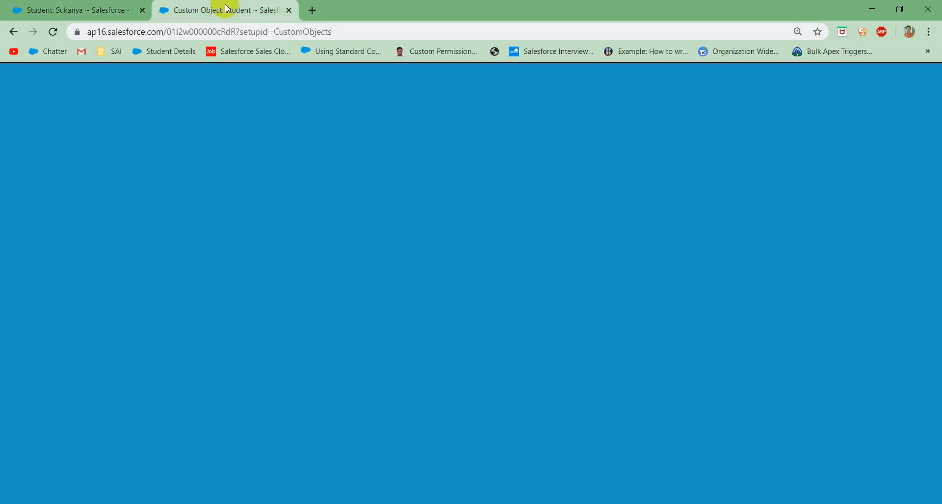
scroll(403, 336, down, 6)
scroll(404, 342, down, 1)
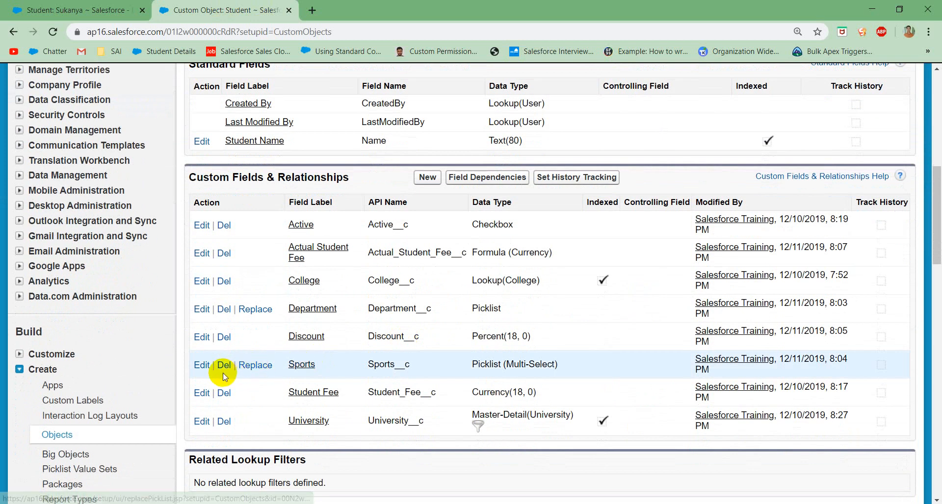
click(202, 337)
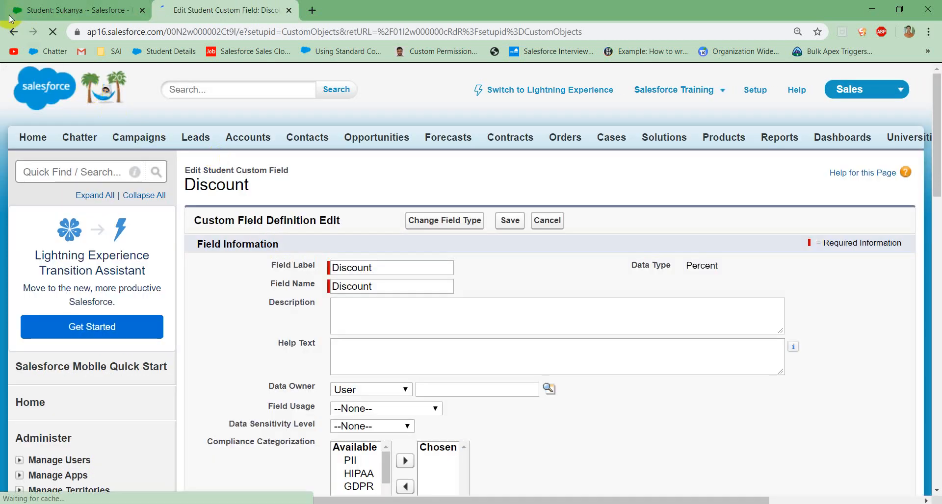
click(14, 32)
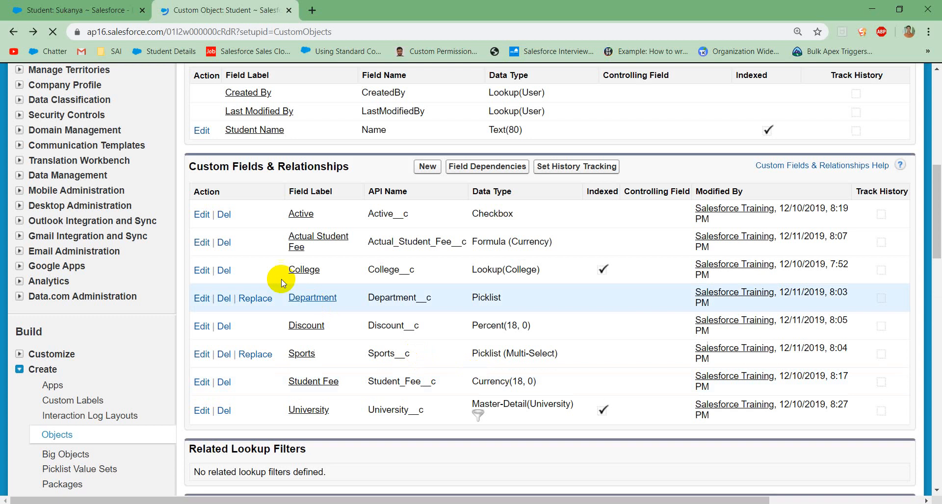
Step: Remove the division by 100 from the Actual Student Fee formula, leaving Student_Fee__c * Discount__c, and save the field
click(202, 255)
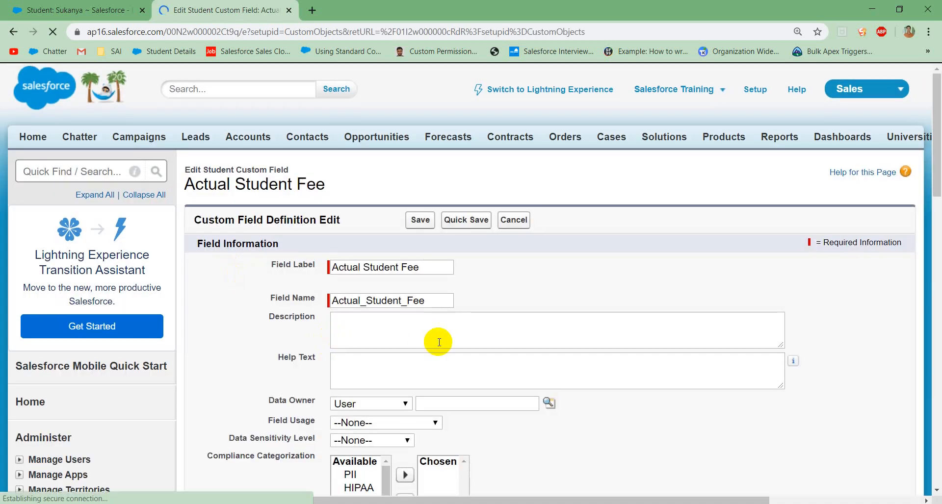
scroll(437, 342, down, 5)
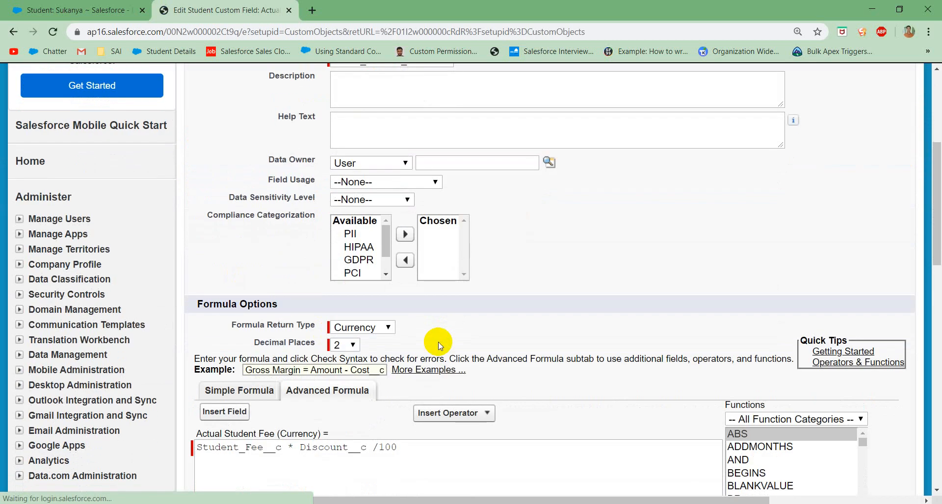
click(403, 446)
key(BackSpace)
key(BackSpace)
key(BackSpace)
key(BackSpace)
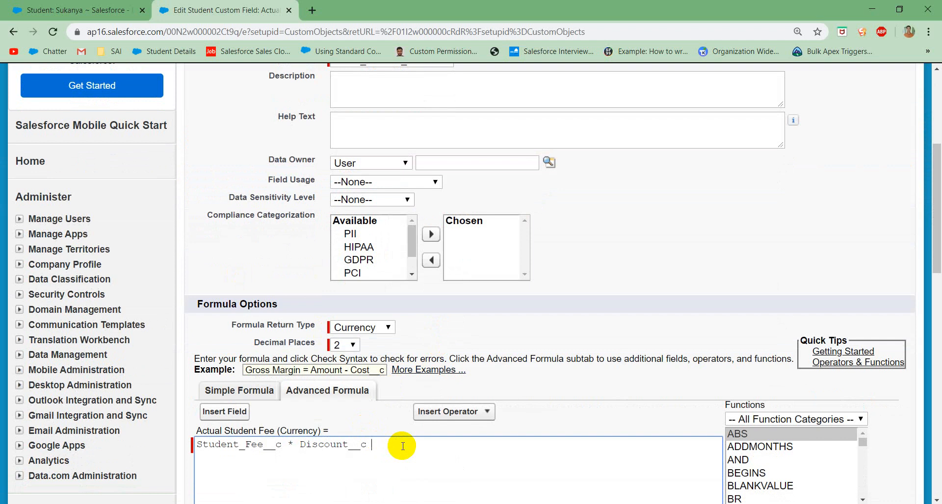
scroll(402, 445, down, 10)
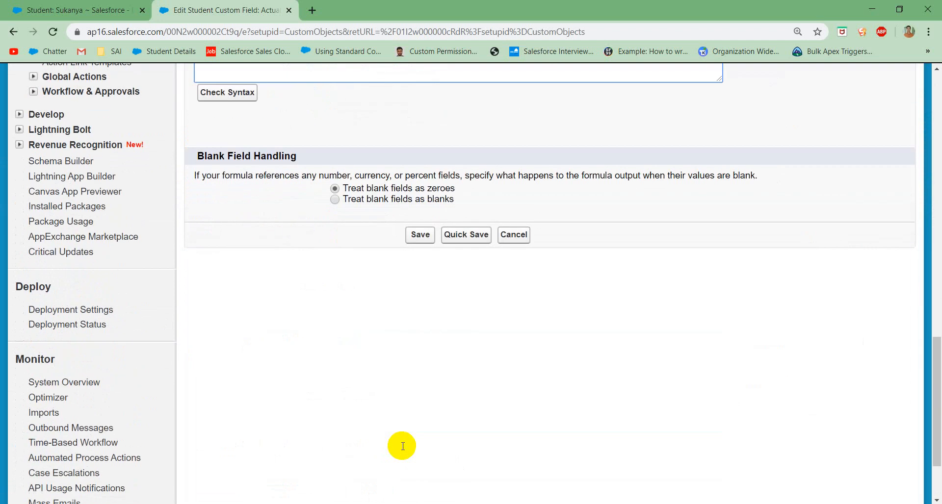
click(414, 235)
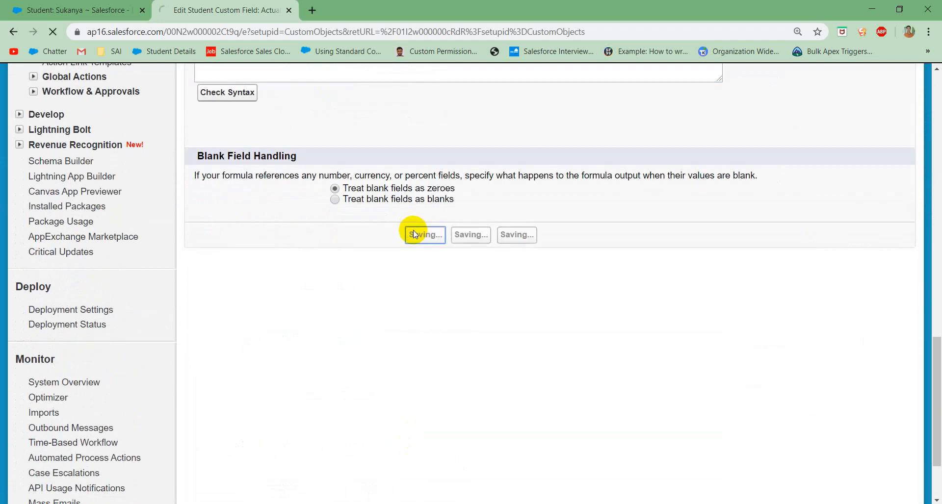
Step: Reload the student record and compare its Actual Student Fee with the Discount and Student Fee
click(94, 13)
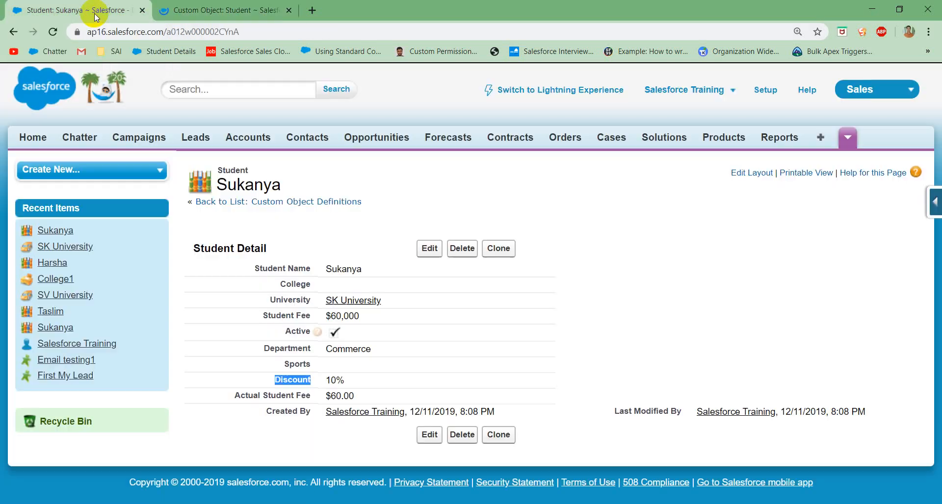
click(49, 37)
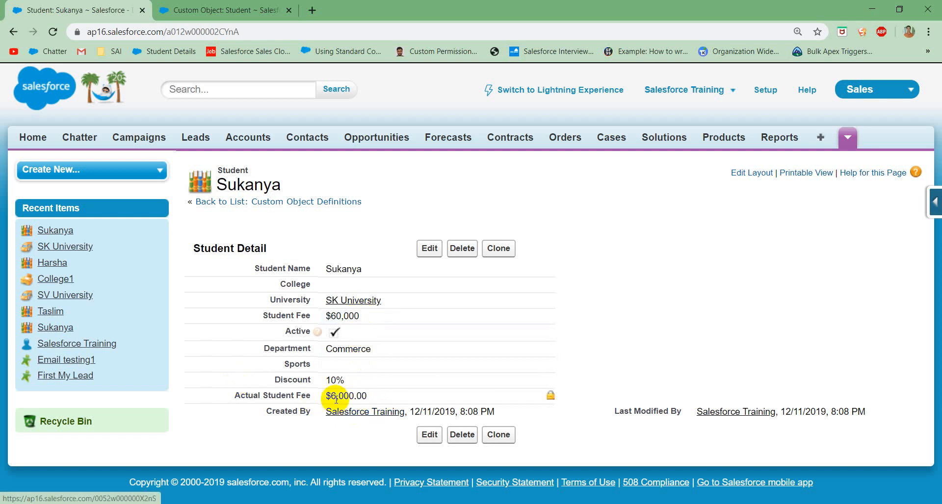
drag(354, 397, 321, 399)
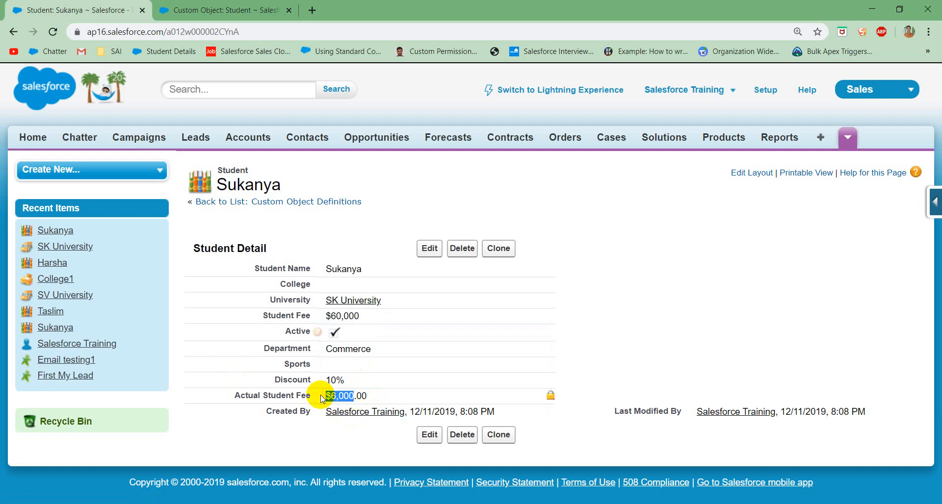
click(368, 373)
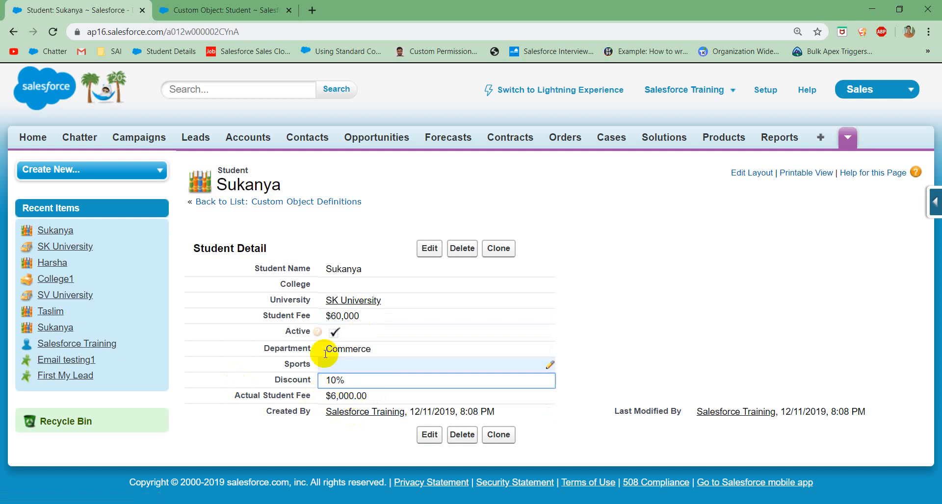
click(344, 317)
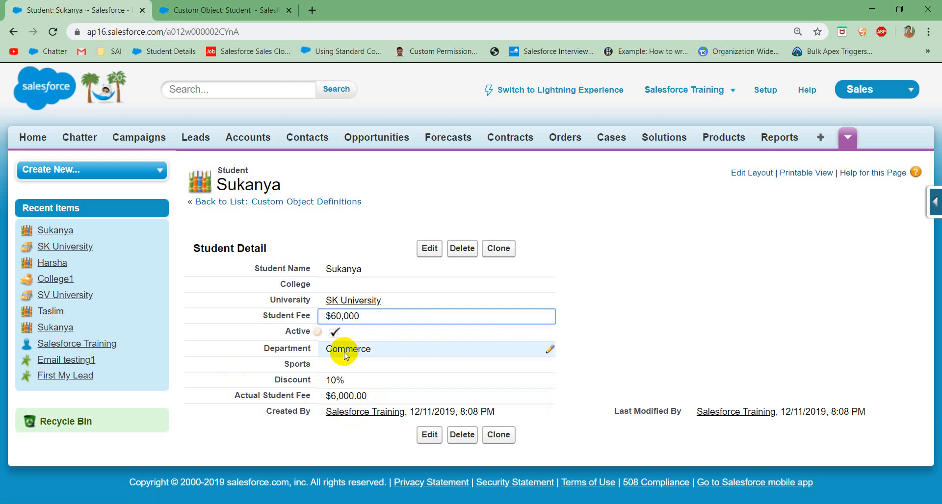
click(325, 396)
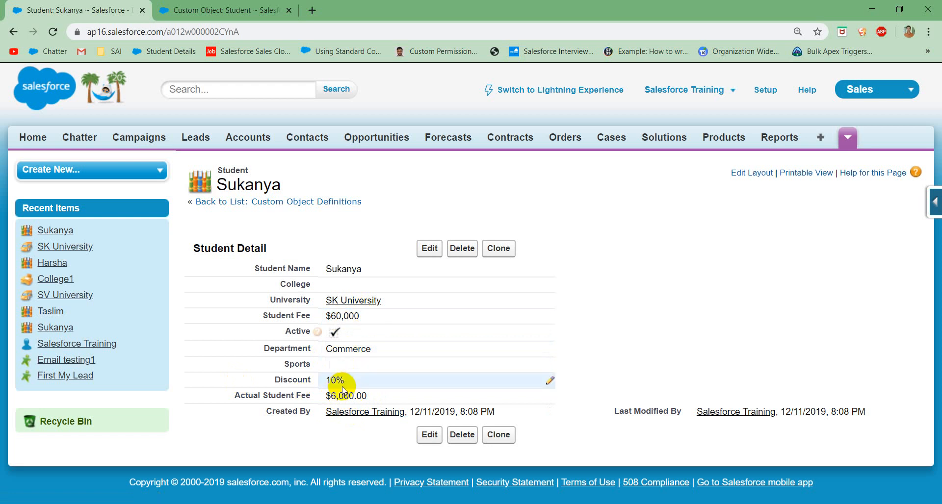
drag(324, 396, 403, 393)
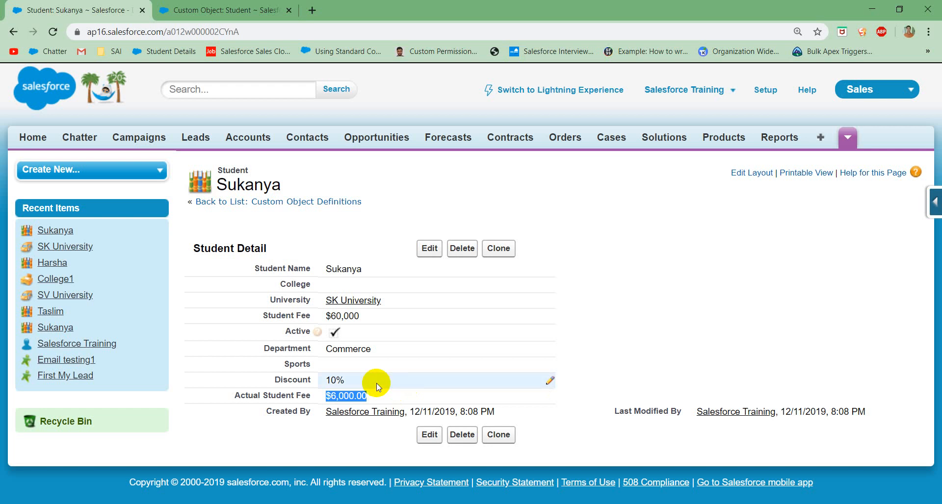
Step: Set the student's Discount to 90 and save the record
double_click(342, 382)
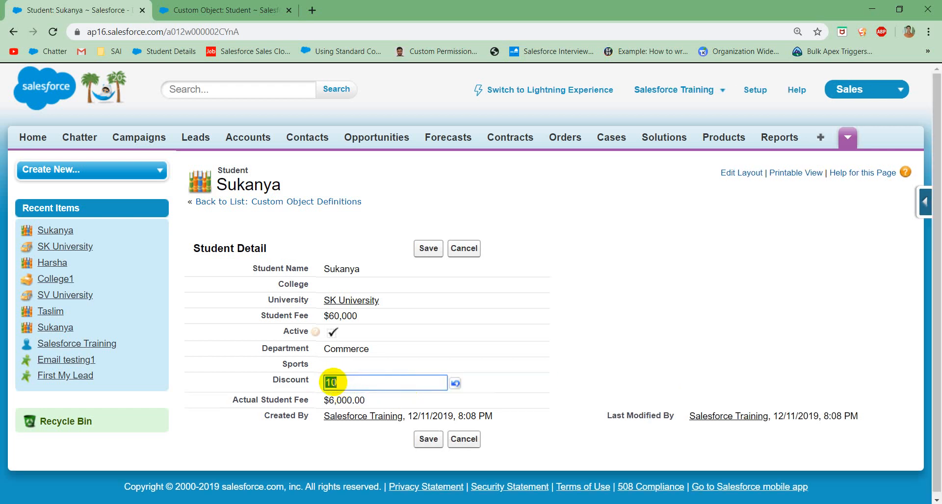
text(90)
click(434, 249)
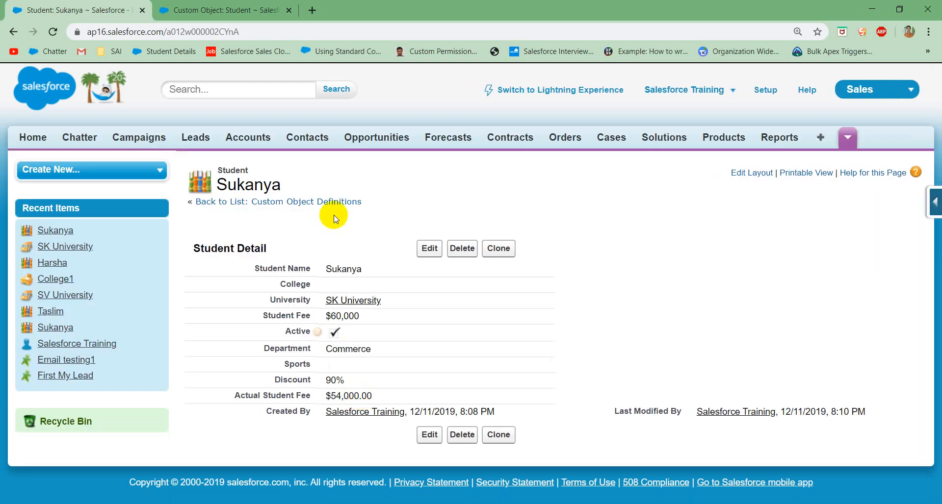
Step: Change the Student object's Actual Student Fee formula to Student_Fee__c - (Student_Fee__c * Discount__c) and save the field
click(227, 6)
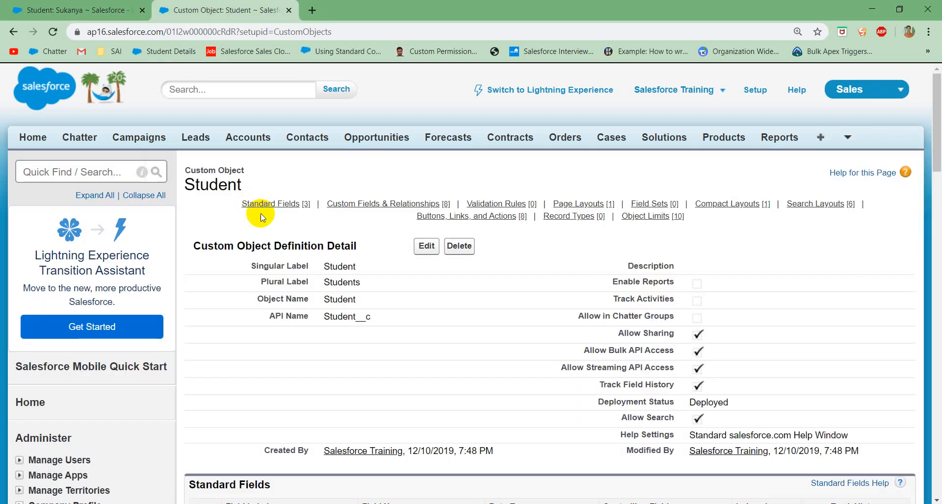
scroll(316, 343, down, 8)
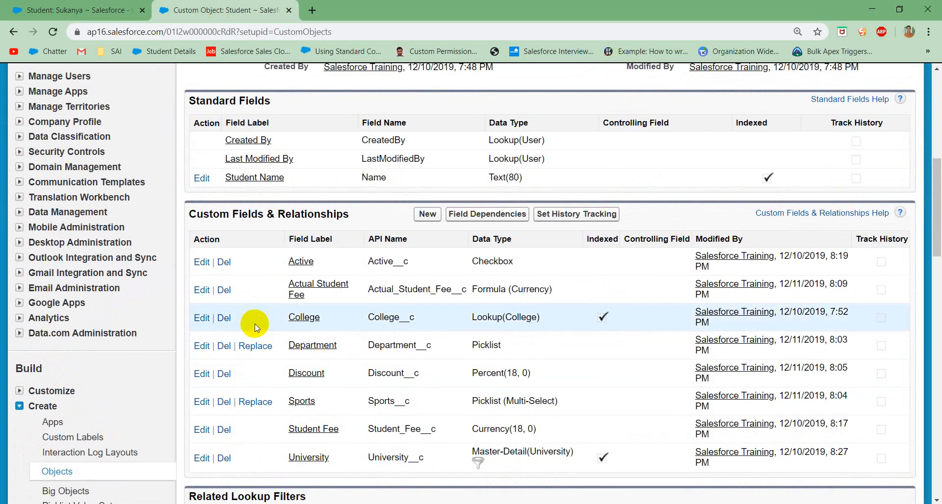
click(201, 291)
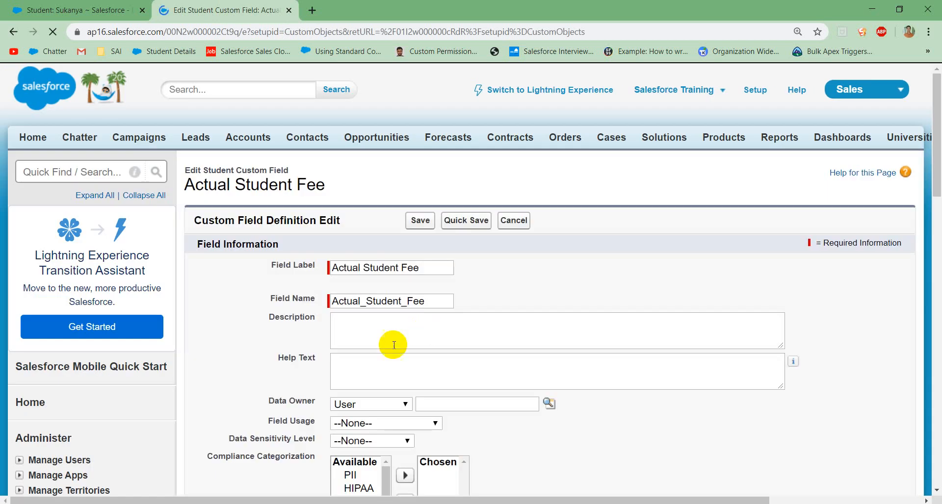
scroll(378, 351, down, 10)
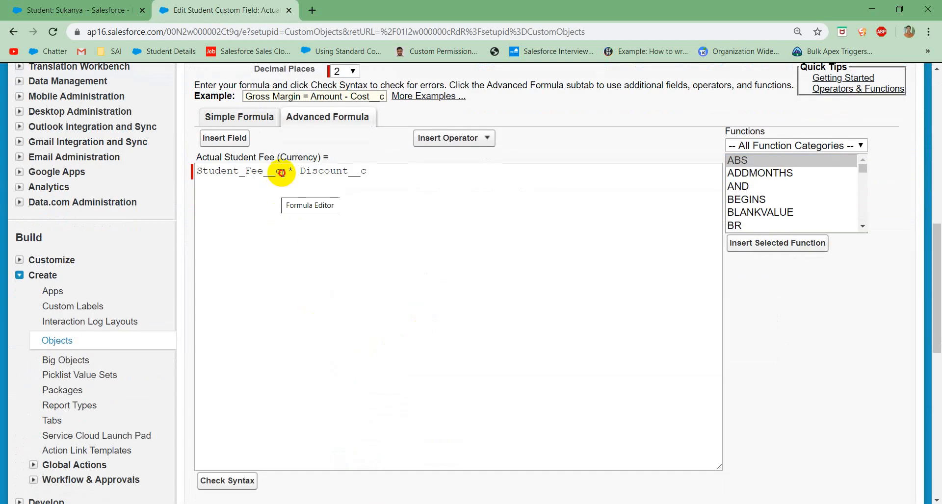
drag(281, 172, 194, 174)
key(ctrl+c)
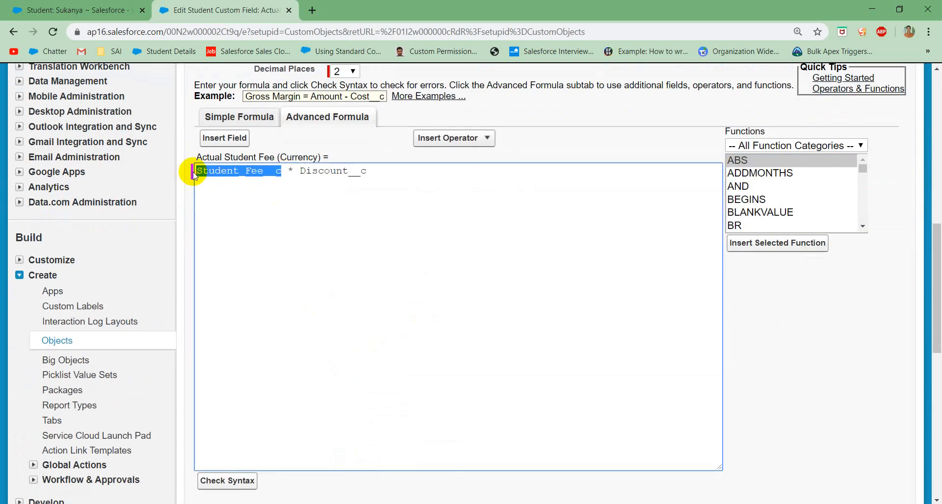
click(194, 174)
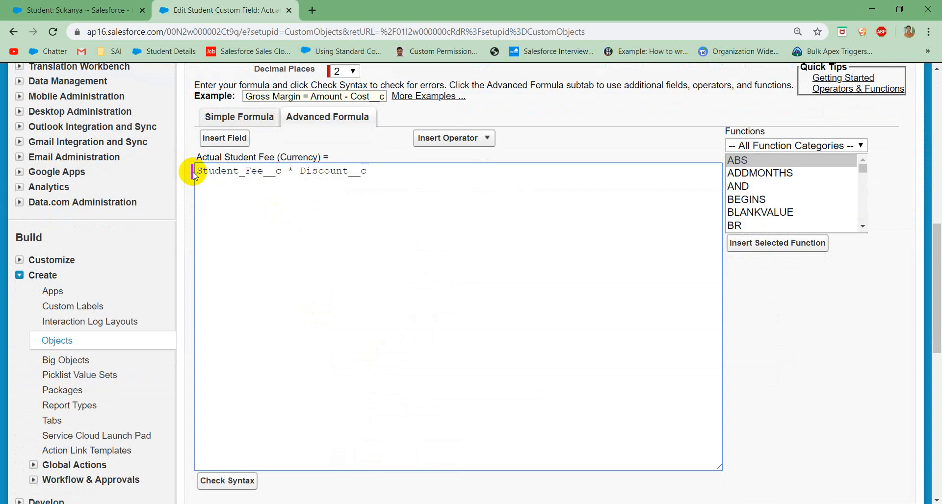
key(ctrl+v)
text(- )
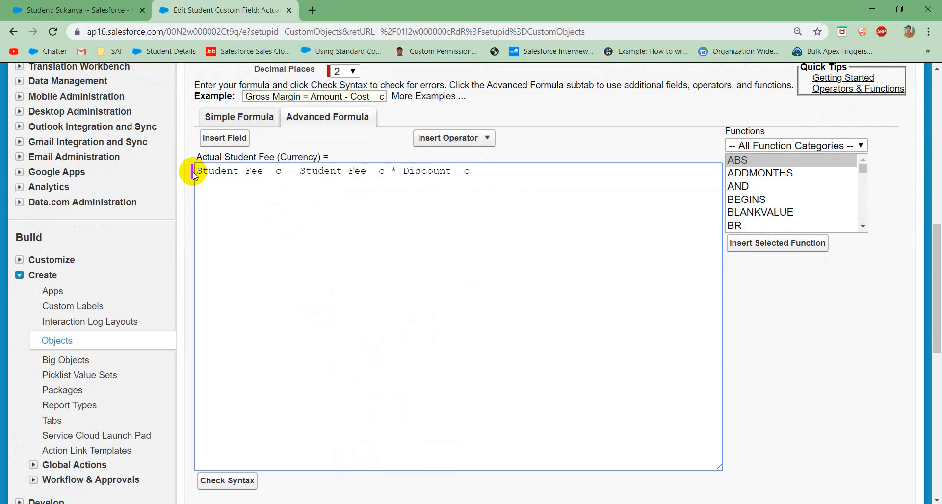
text(()
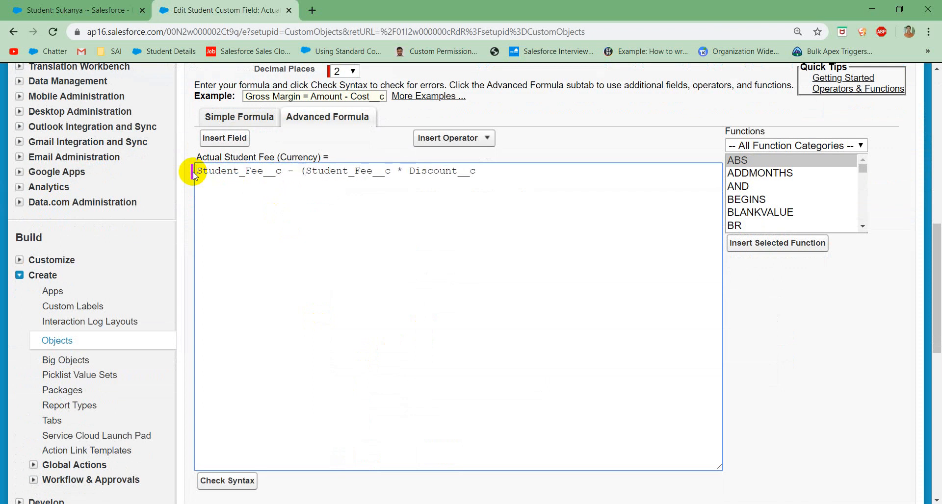
click(485, 168)
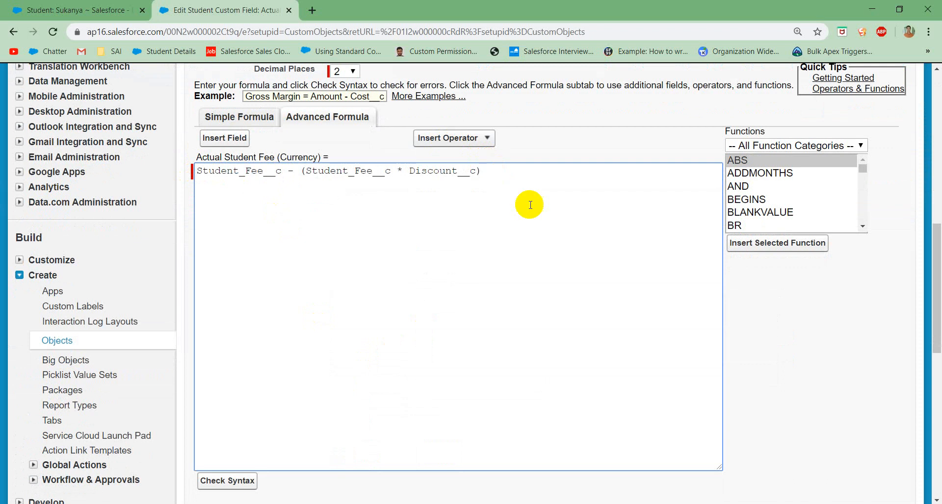
scroll(530, 205, down, 5)
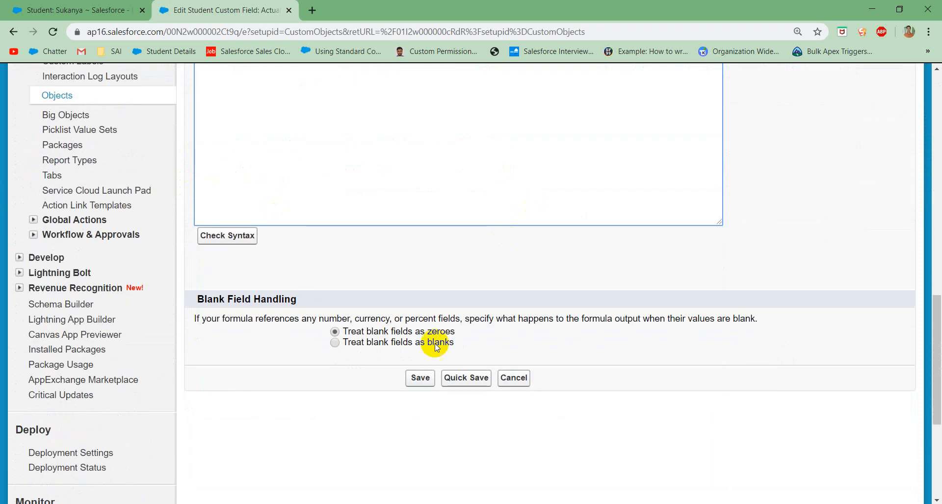
click(420, 379)
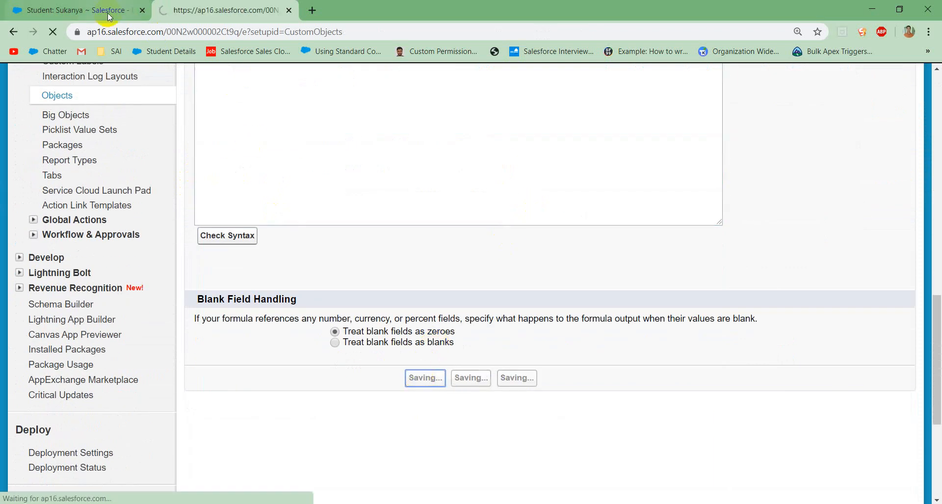
Step: Reload the student record, set its Discount to 10, and save it
click(107, 12)
click(54, 31)
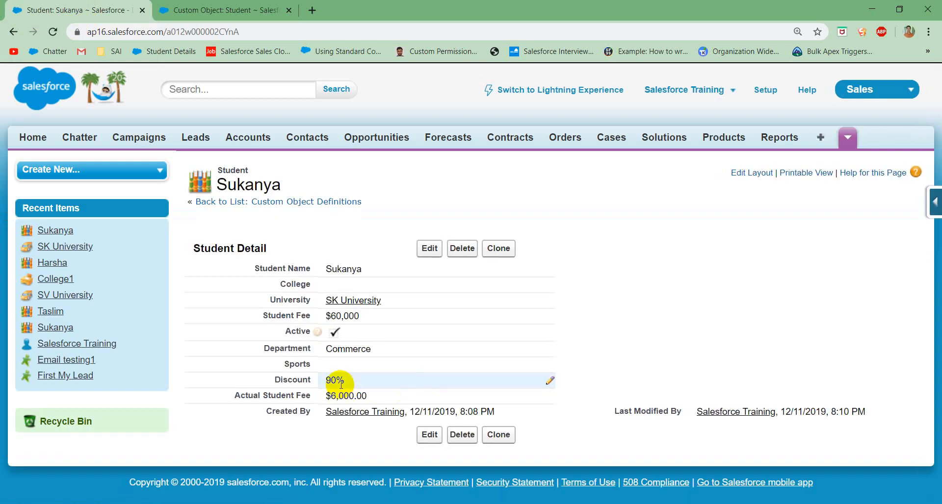
double_click(339, 382)
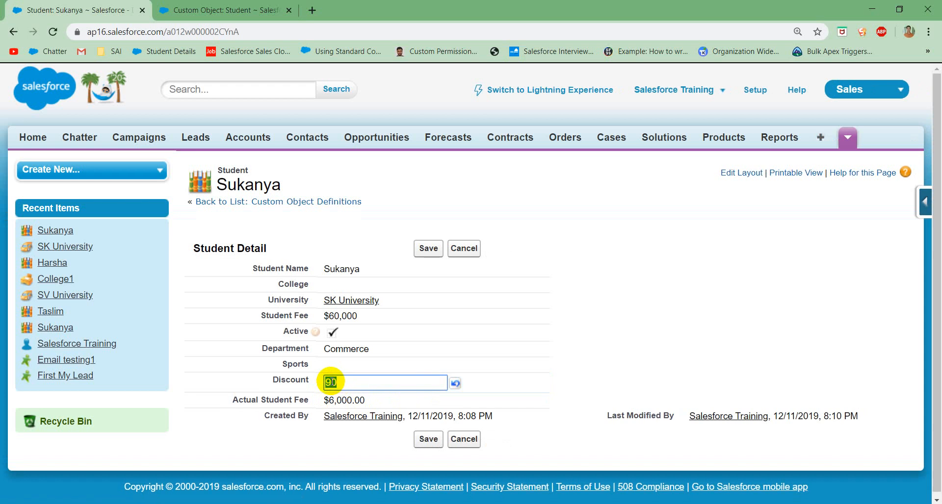
text(10)
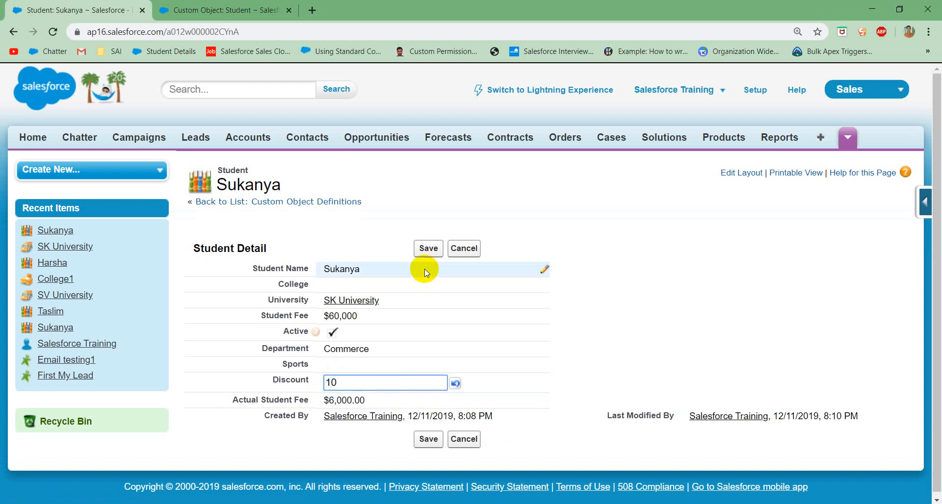
click(428, 248)
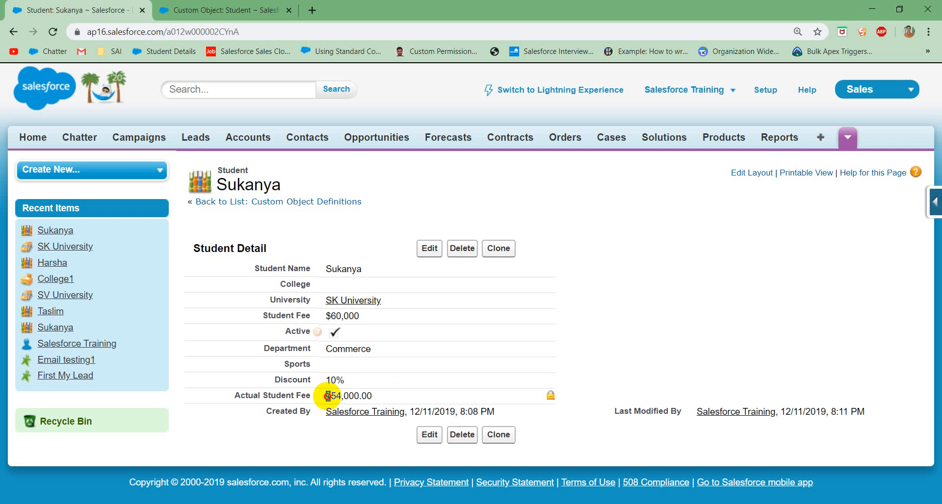
Step: Check the recalculated Actual Student Fee against the Student Fee on the student record
drag(327, 396, 375, 397)
click(394, 401)
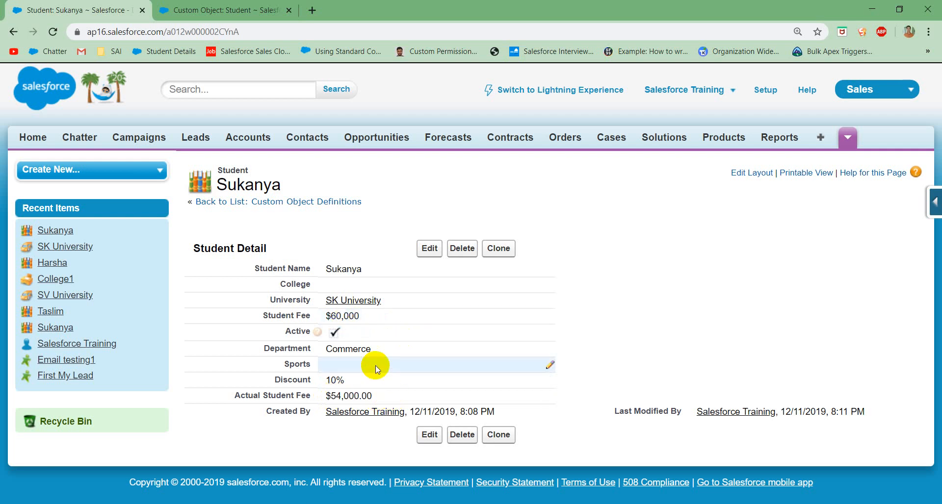
double_click(387, 316)
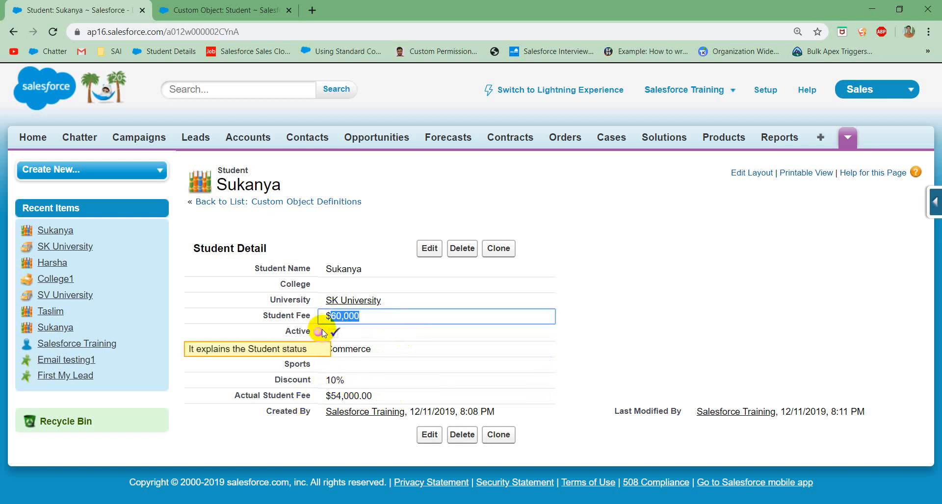
Step: Set the student record's Discount to 80 and save the change
click(319, 389)
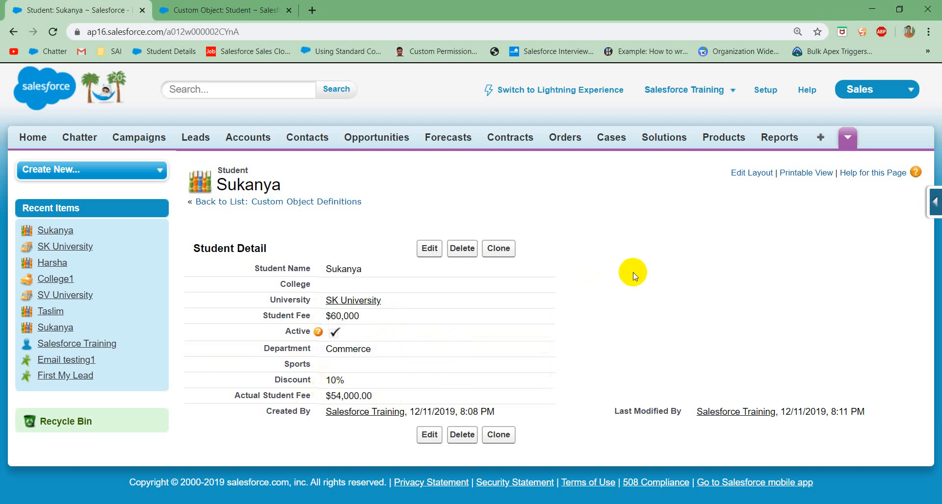
double_click(369, 381)
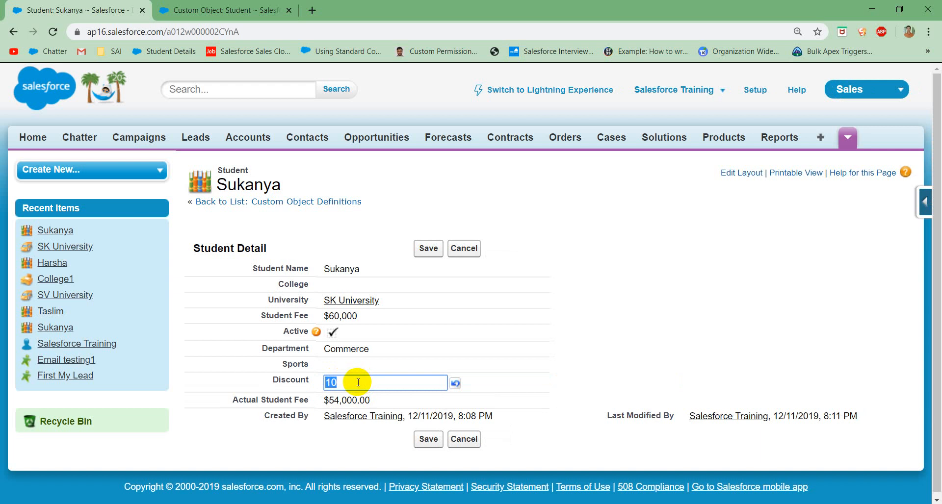
text(80)
click(426, 249)
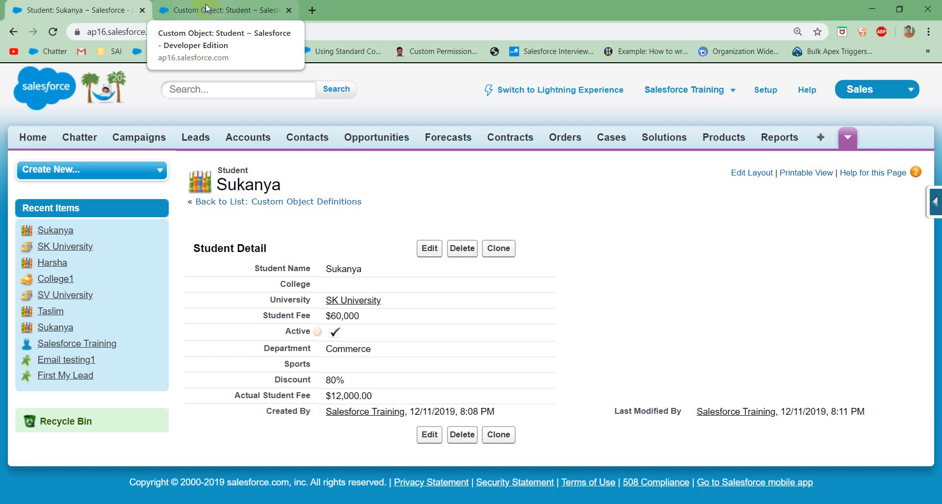
Step: Start a new validation rule on the Student object and go to its rule name
click(205, 7)
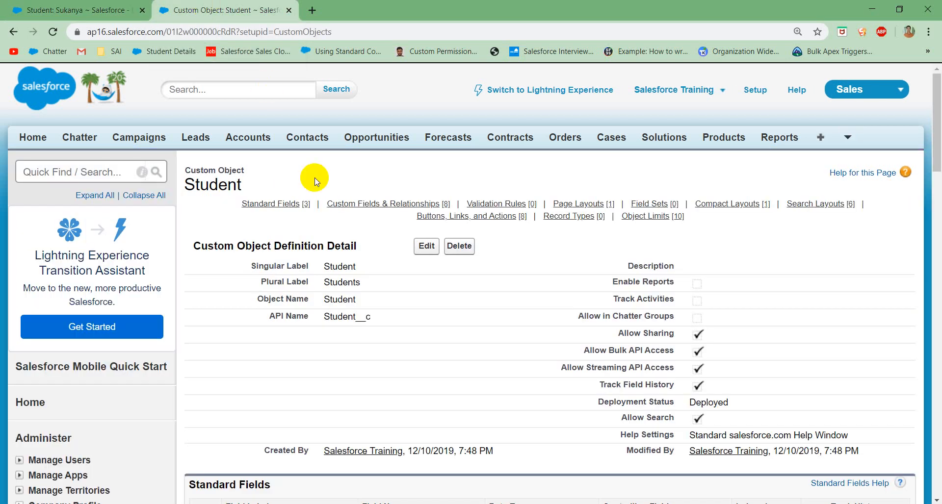
scroll(388, 313, down, 4)
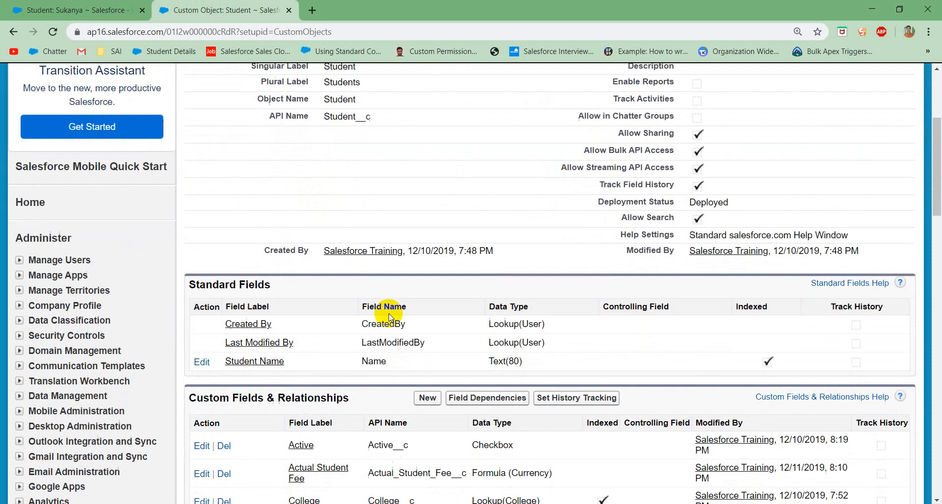
scroll(353, 343, down, 9)
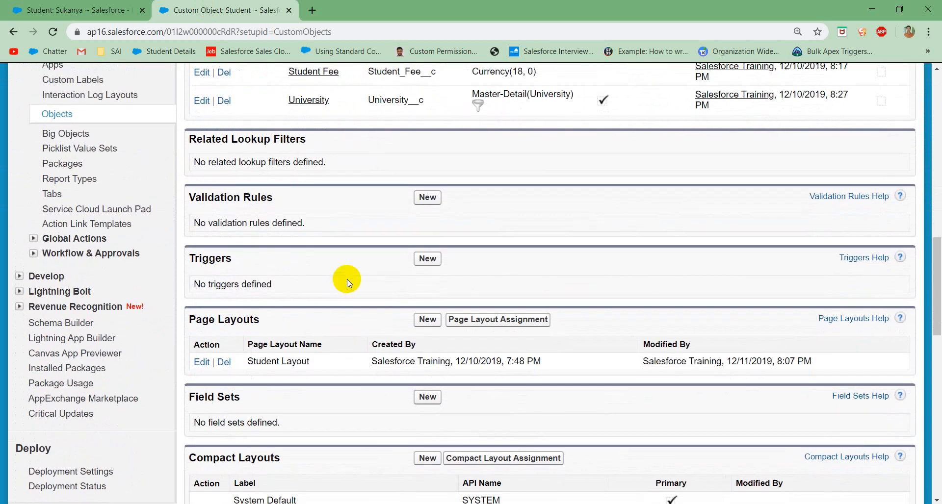
scroll(349, 304, up, 6)
scroll(402, 287, down, 7)
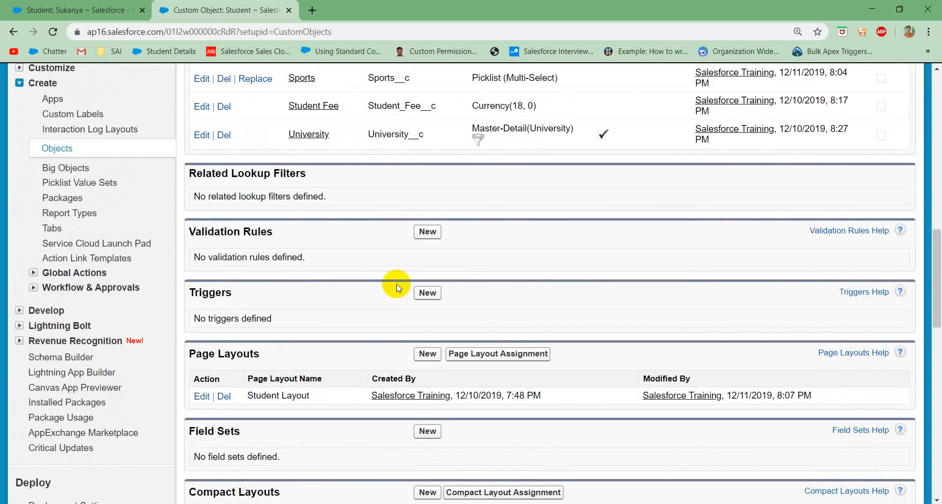
click(433, 234)
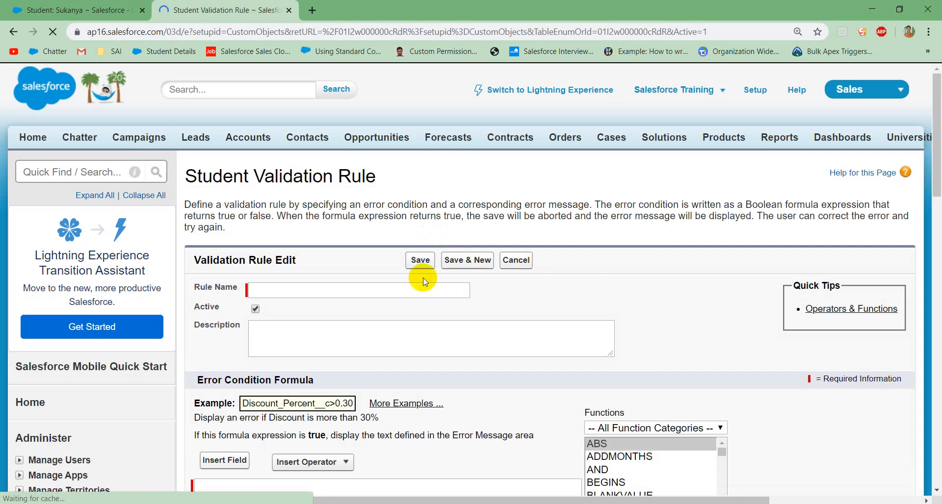
click(383, 290)
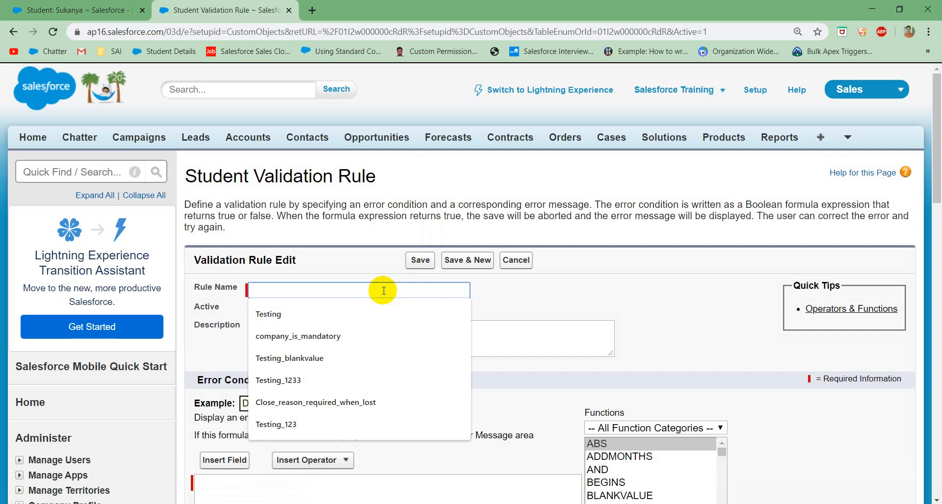
text(Discount)
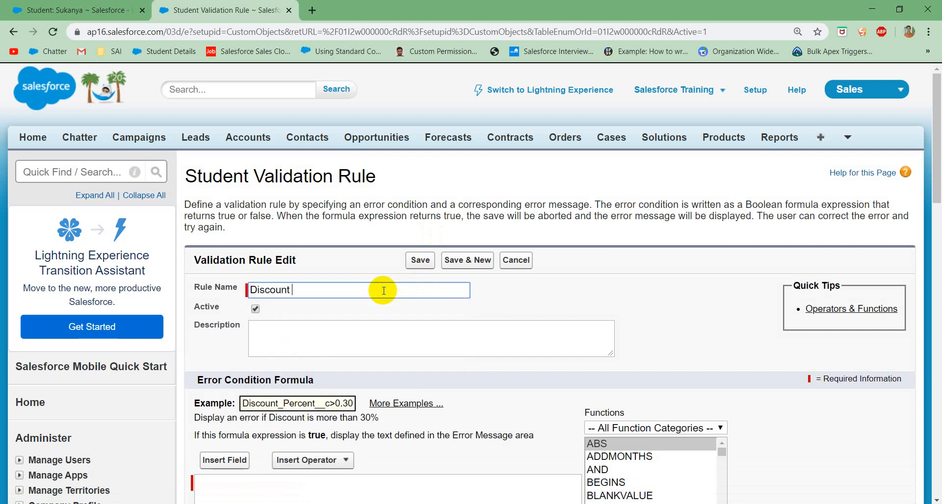
text( Shou)
text(o)
key(BackSpace)
key(BackSpace)
key(BackSpace)
key(BackSpace)
text(ld not More t)
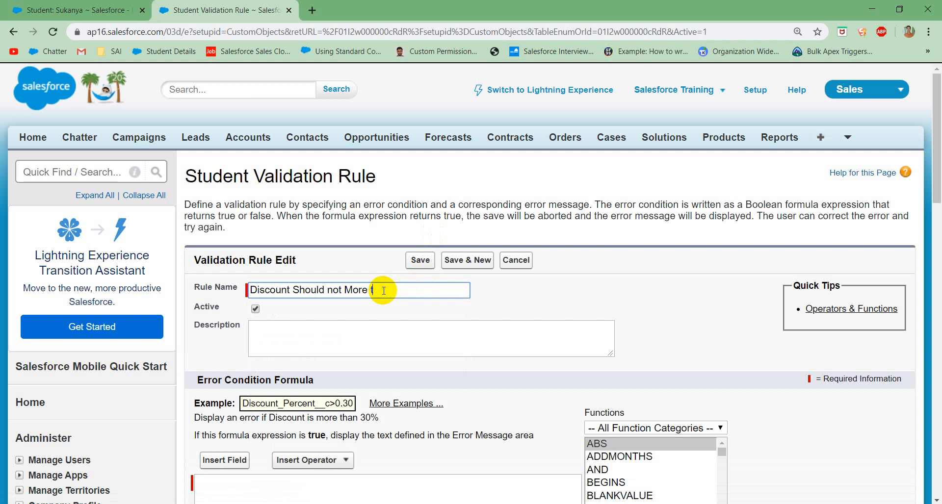
text(han 50)
key(BackSpace)
key(BackSpace)
key(BackSpace)
key(BackSpace)
key(BackSpace)
key(BackSpace)
key(BackSpace)
key(BackSpace)
key(BackSpace)
key(BackSpace)
key(BackSpace)
key(BackSpace)
key(BackSpace)
key(BackSpace)
key(BackSpace)
key(BackSpace)
key(BackSpace)
key(BackSpace)
key(BackSpace)
key(BackSpace)
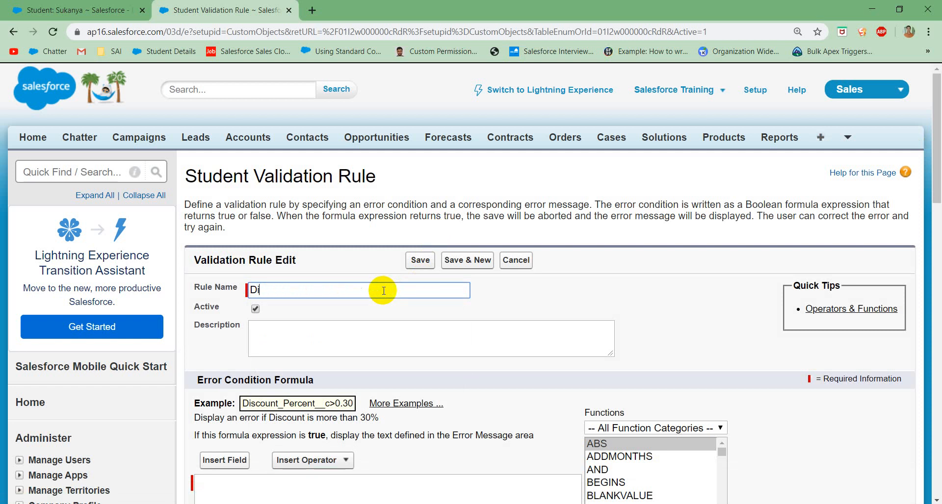
Step: Name the validation rule Validate_Discount
text(Validate Discount)
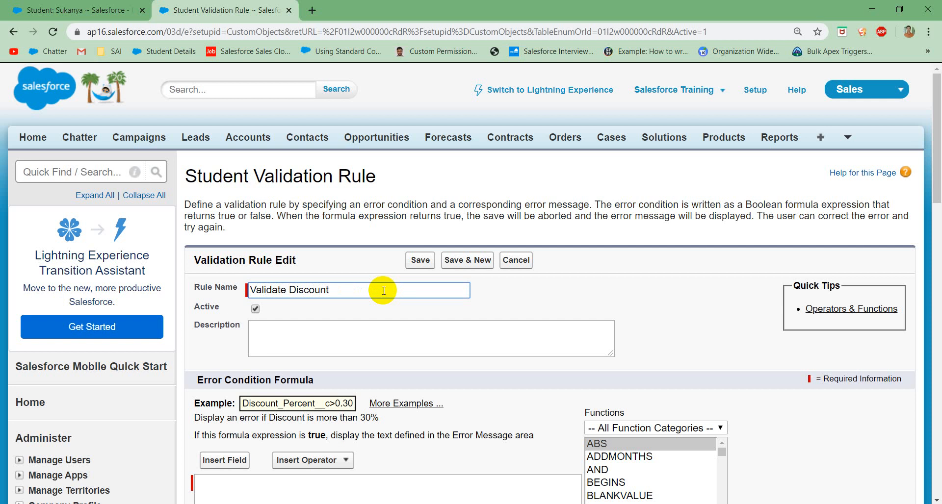
click(397, 316)
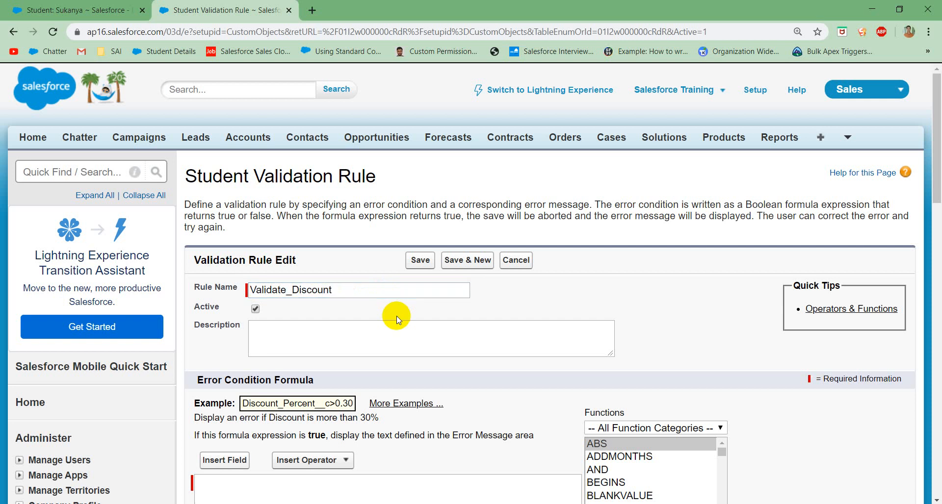
Step: Describe the validation rule as "User is not allowed to have discount more than 50 percent"
click(318, 330)
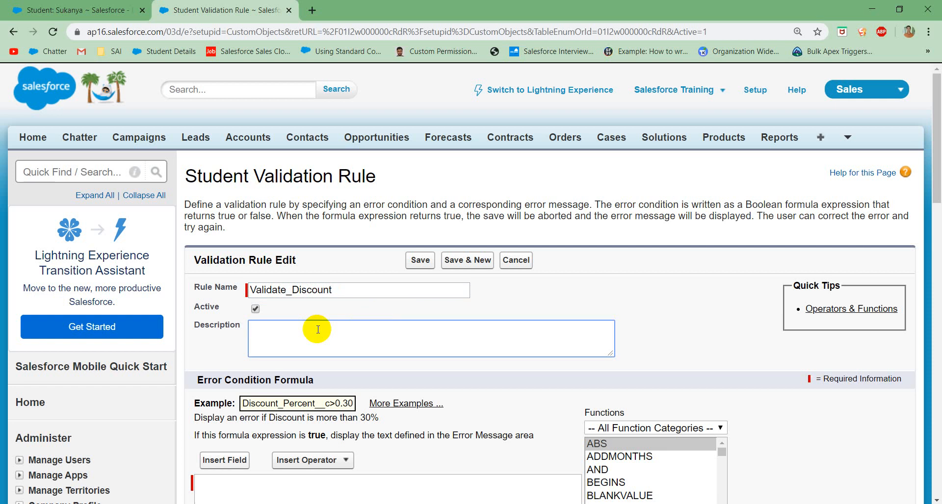
text(User is not allowed to have )
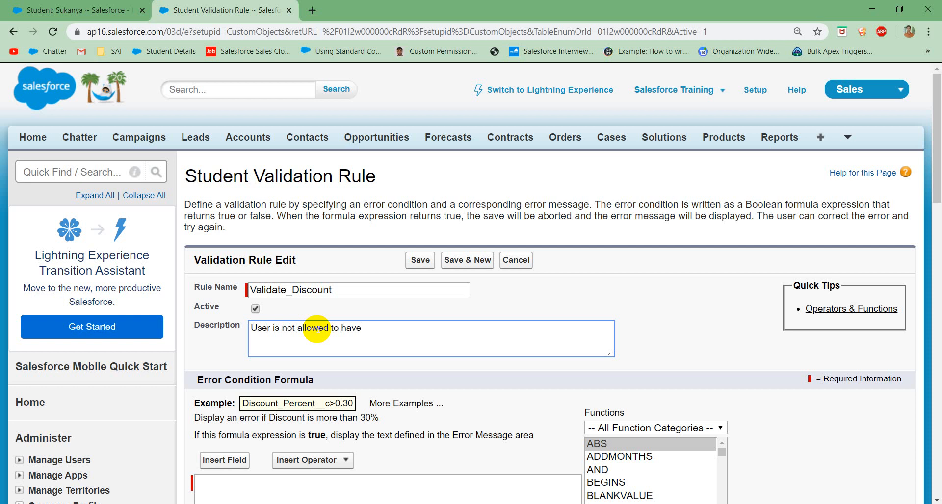
text(discount more thank)
key(BackSpace)
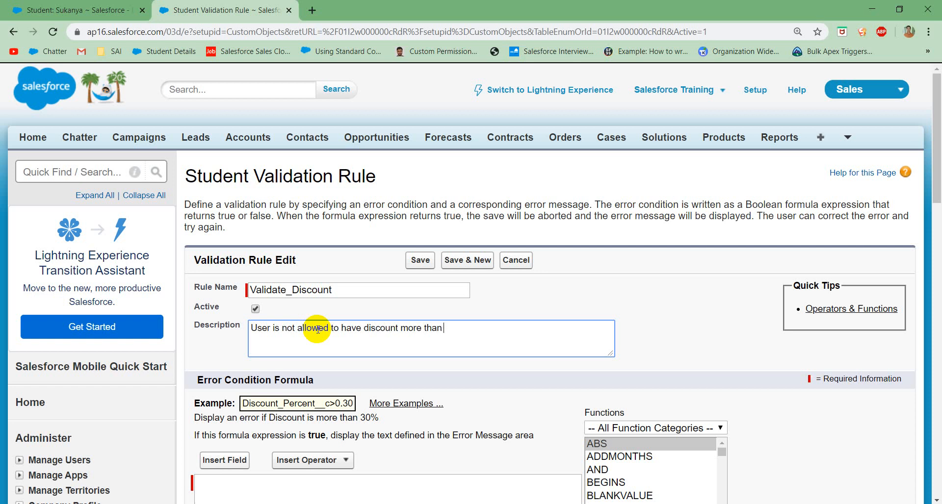
text(50 percent)
key(BackSpace)
text(nt)
Step: Build the error condition formula Discount__c >50 using the Student object's Discount field and check its syntax
scroll(343, 343, down, 4)
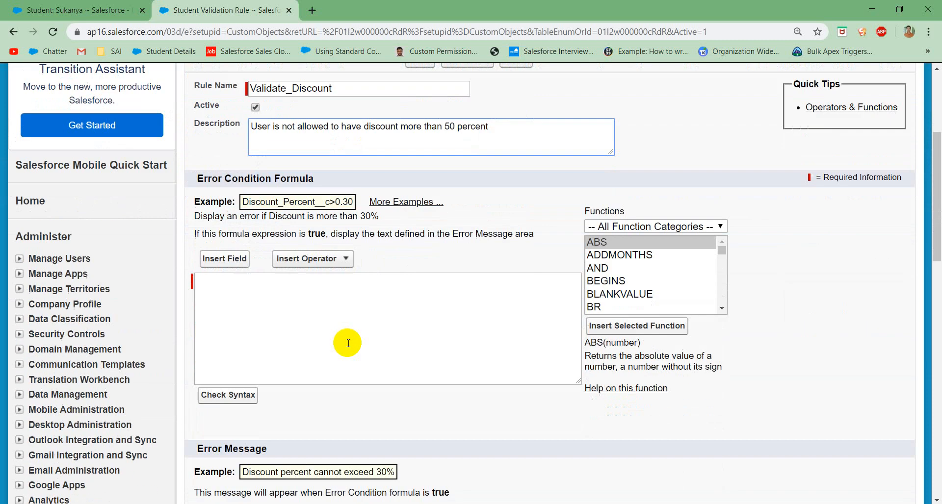
click(276, 309)
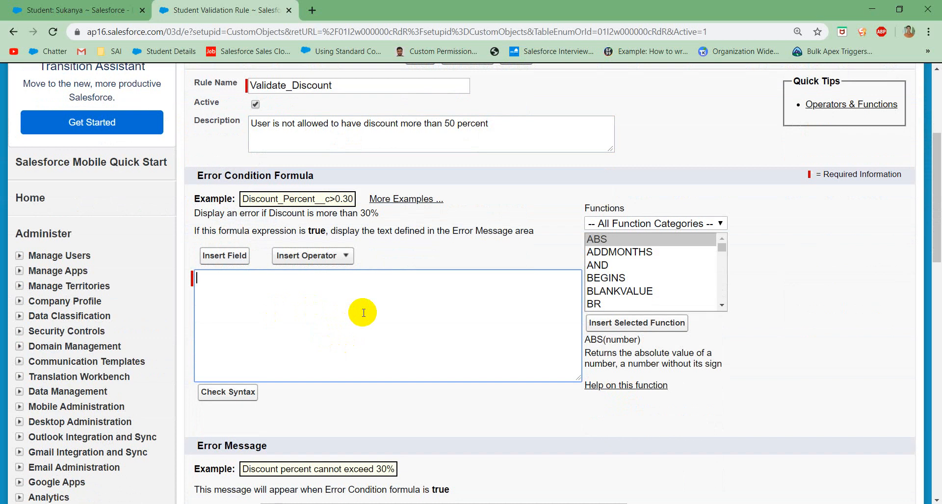
click(465, 139)
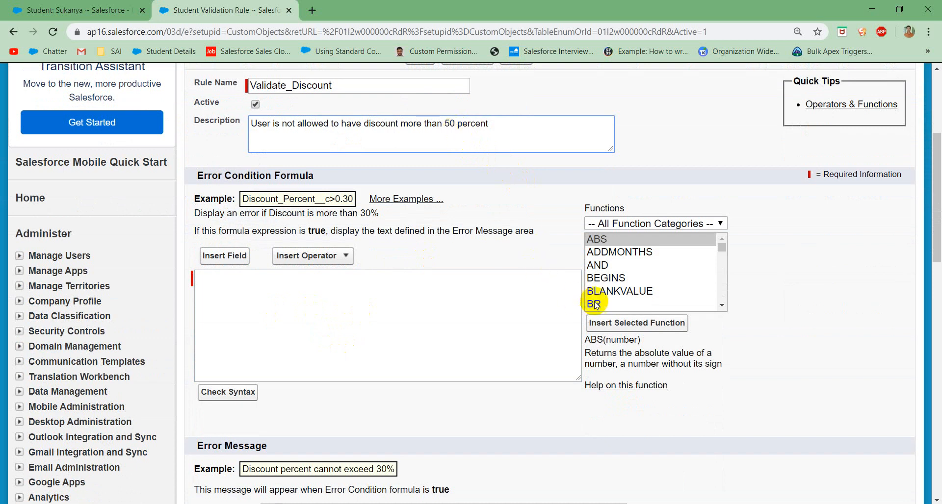
click(235, 264)
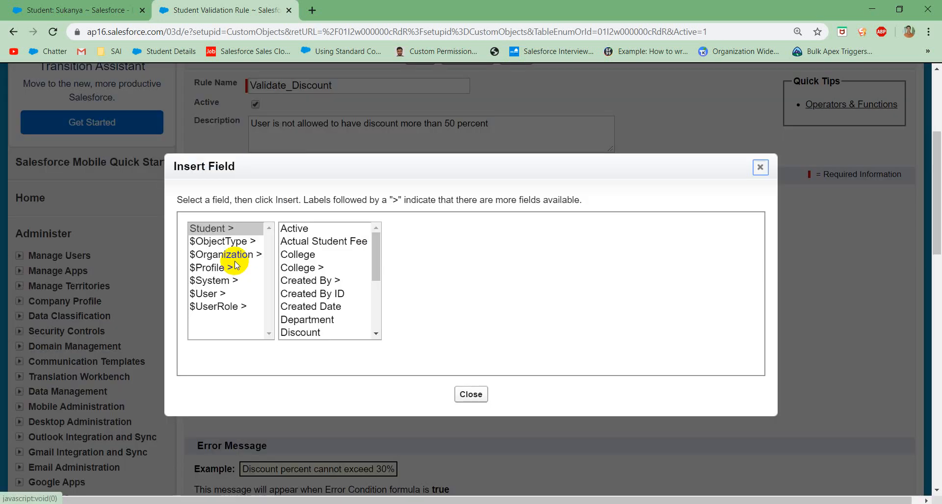
scroll(328, 278, down, 3)
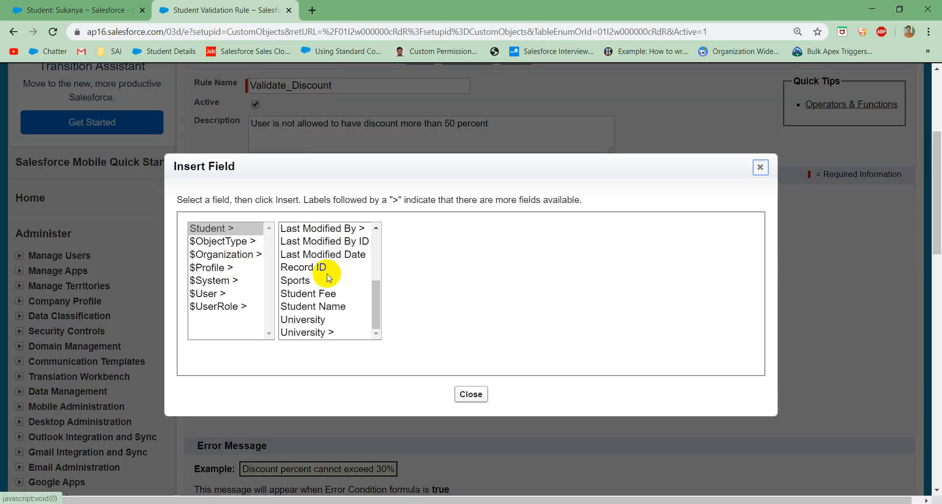
scroll(326, 290, up, 3)
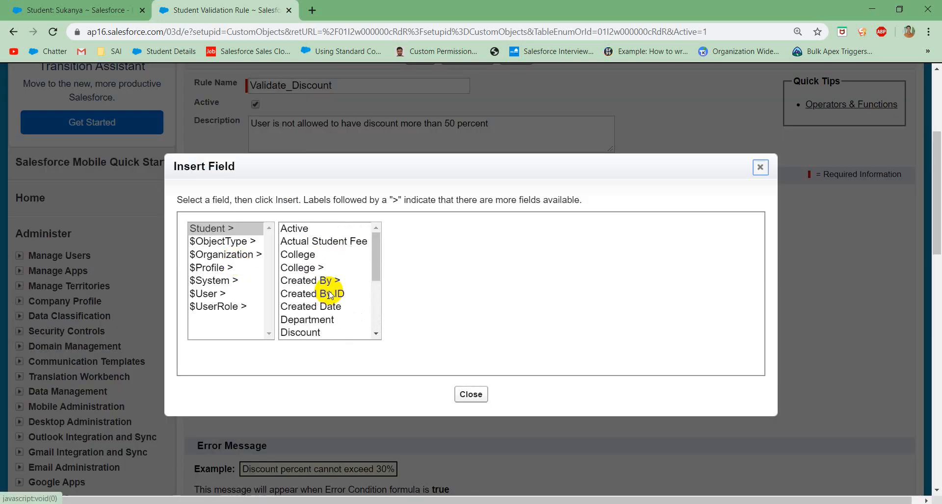
click(300, 332)
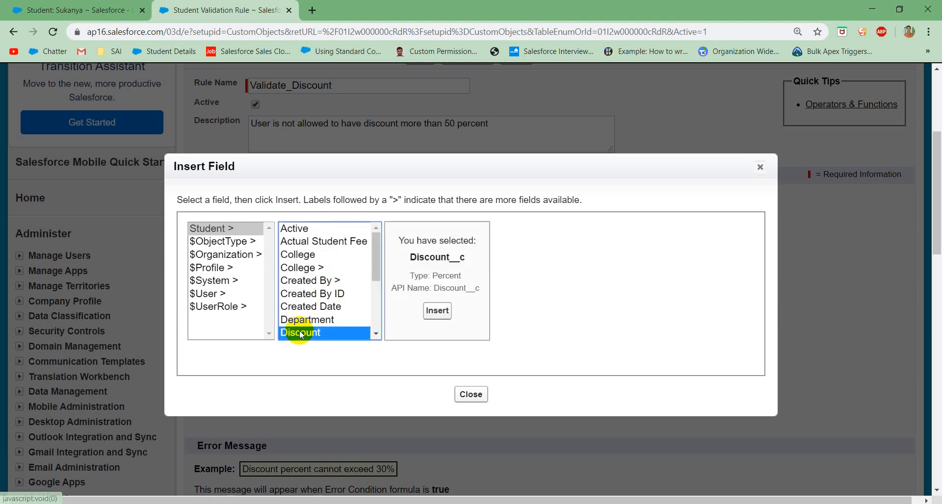
click(437, 310)
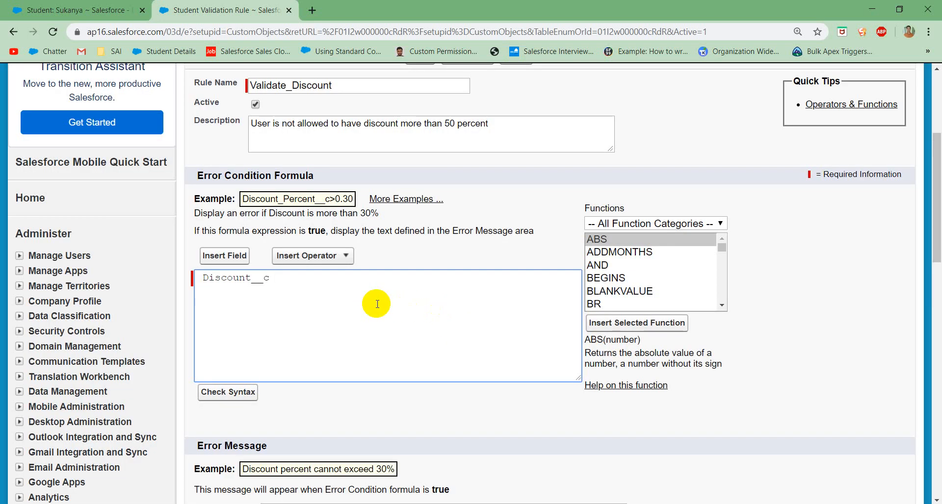
text(>50)
scroll(395, 329, down, 1)
click(245, 353)
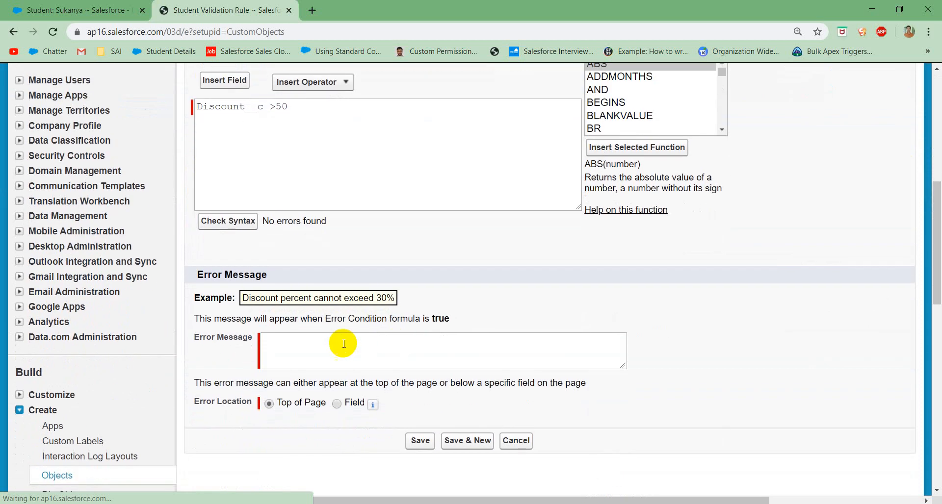
Step: Enter the rule's error message "Discount should be less than or equal to 50"
click(319, 344)
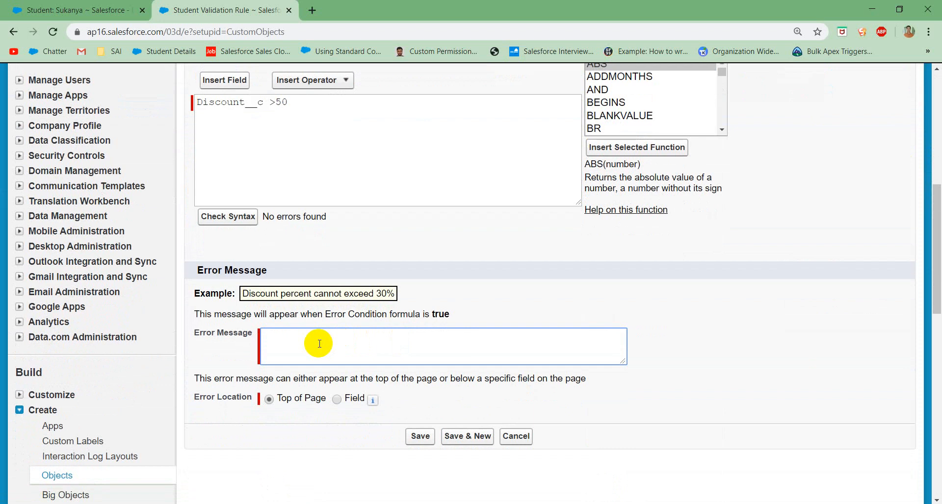
text(Discunt)
key(BackSpace)
key(BackSpace)
text(ount should be less than or)
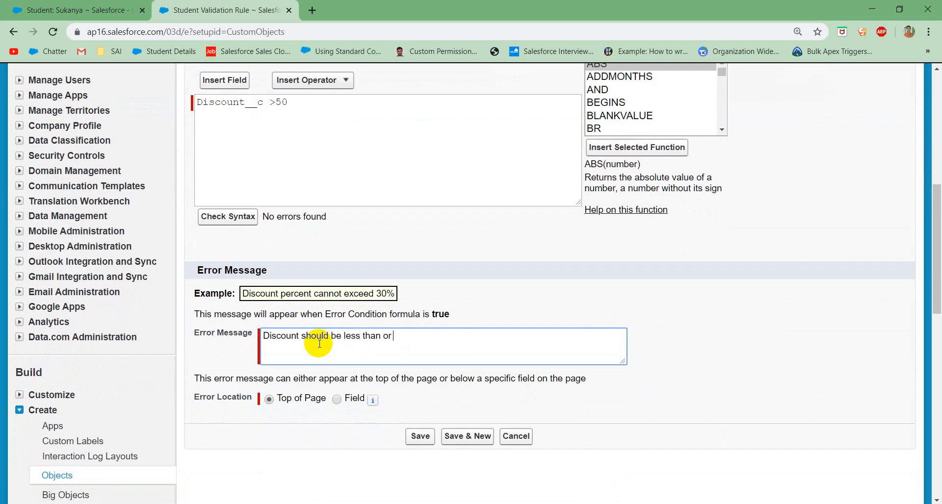
text( equal to 50)
Step: Review the rule's error condition formula and error message, and compare them with the Discount on the student record
scroll(348, 330, up, 5)
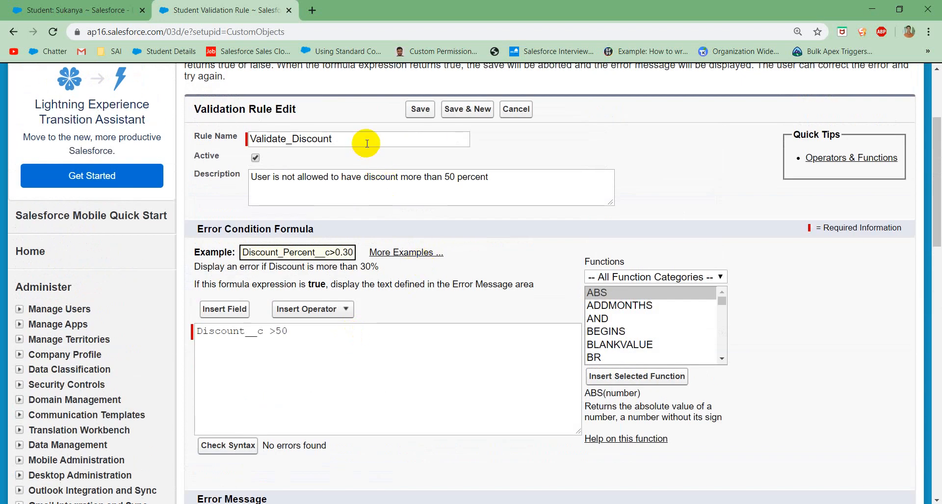
click(311, 339)
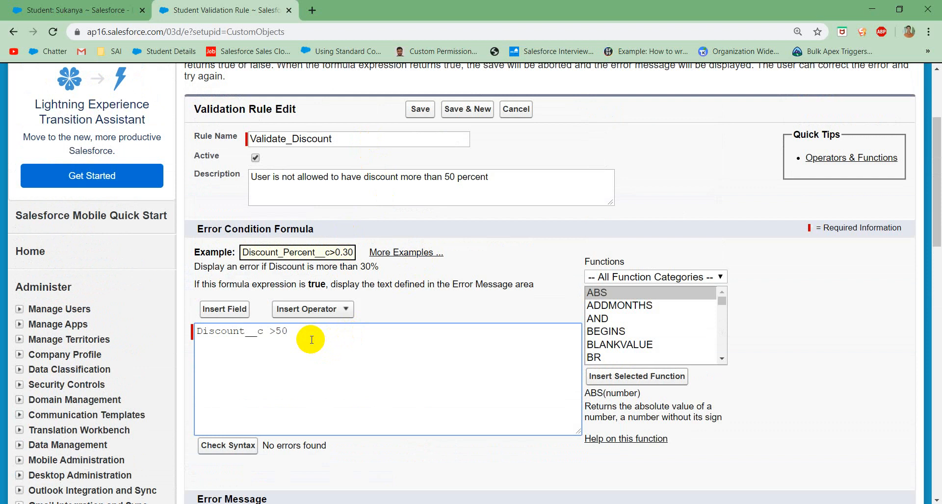
scroll(324, 373, down, 4)
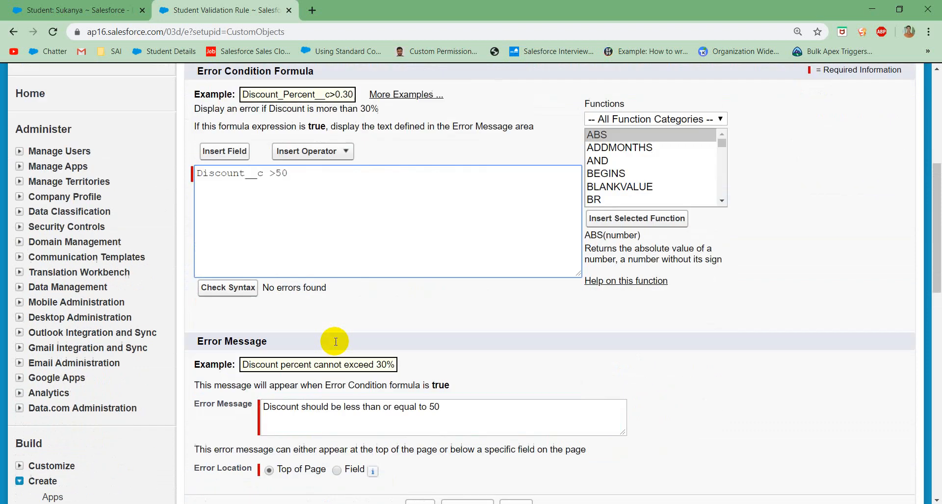
click(345, 383)
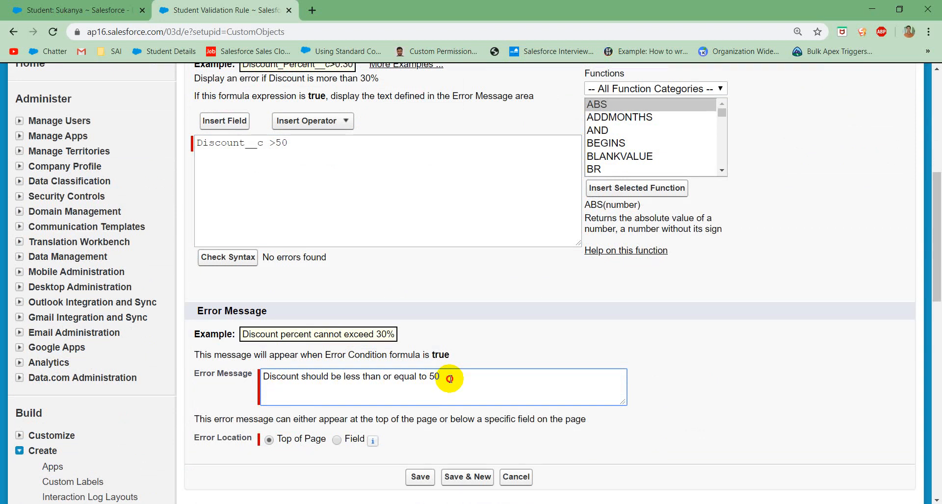
drag(448, 379, 256, 379)
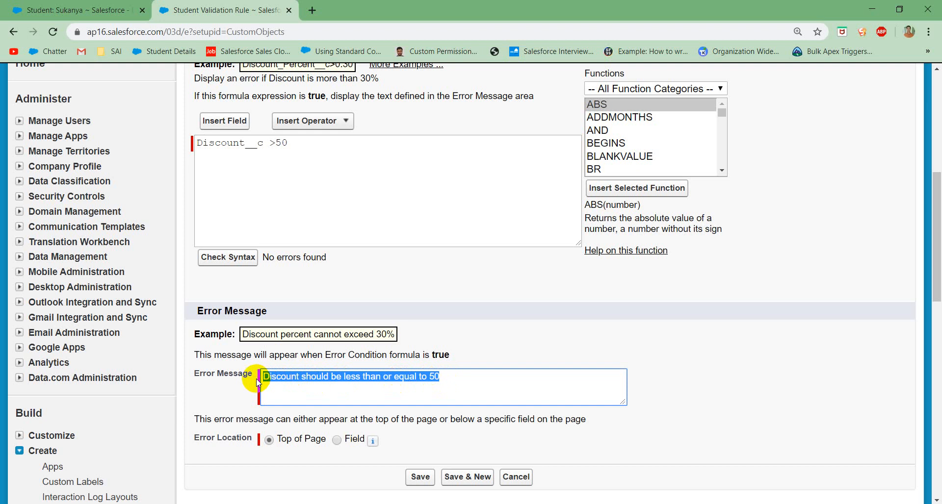
click(243, 379)
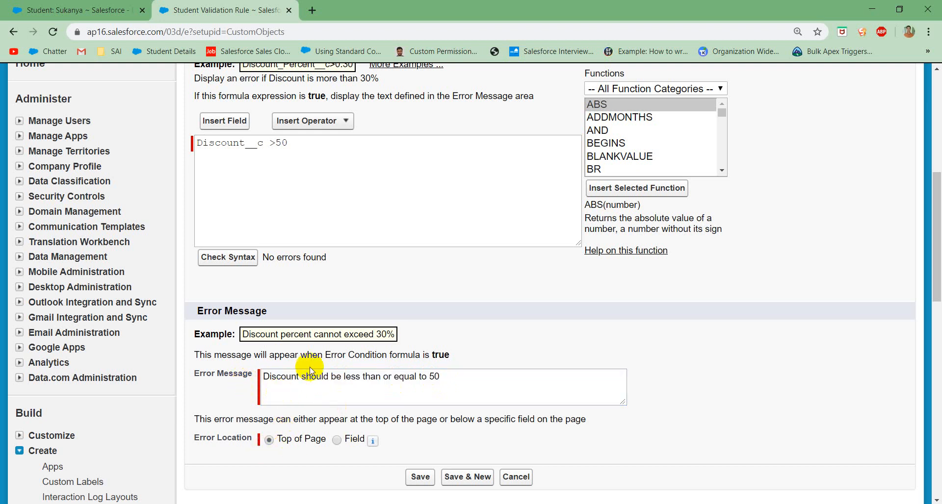
click(89, 16)
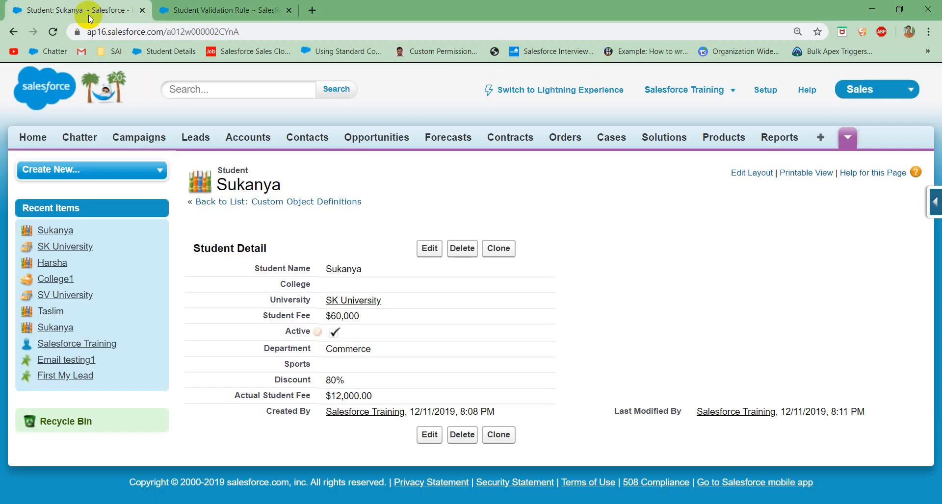
Step: Try to save the student record with the University field cleared, and examine the page-level and field-level error messages
click(428, 249)
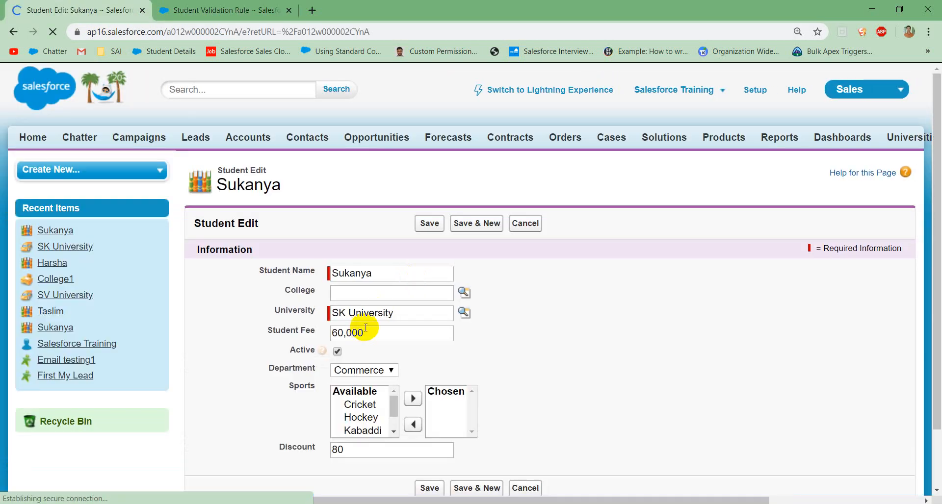
drag(396, 313, 287, 318)
key(BackSpace)
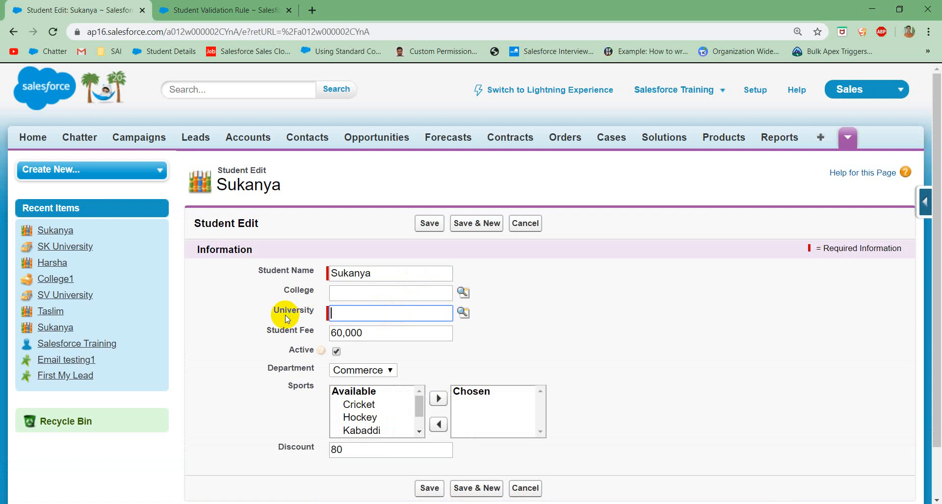
click(431, 221)
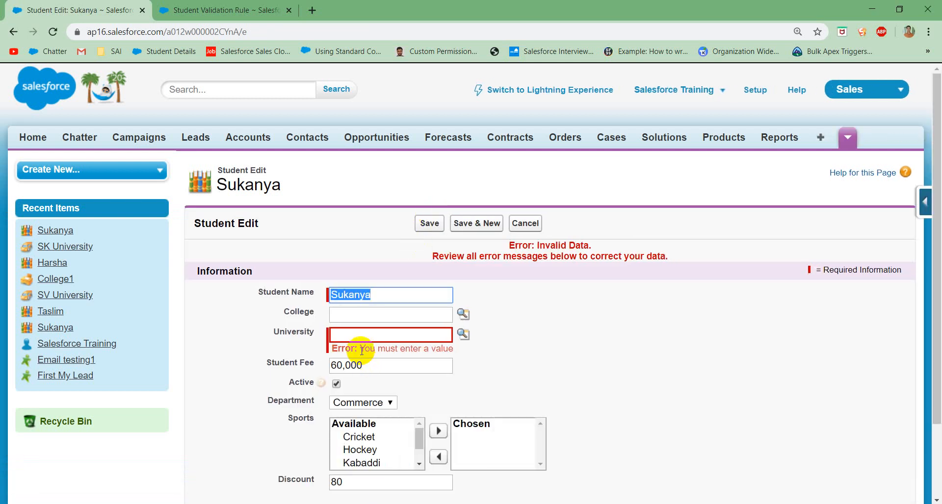
drag(360, 348, 456, 351)
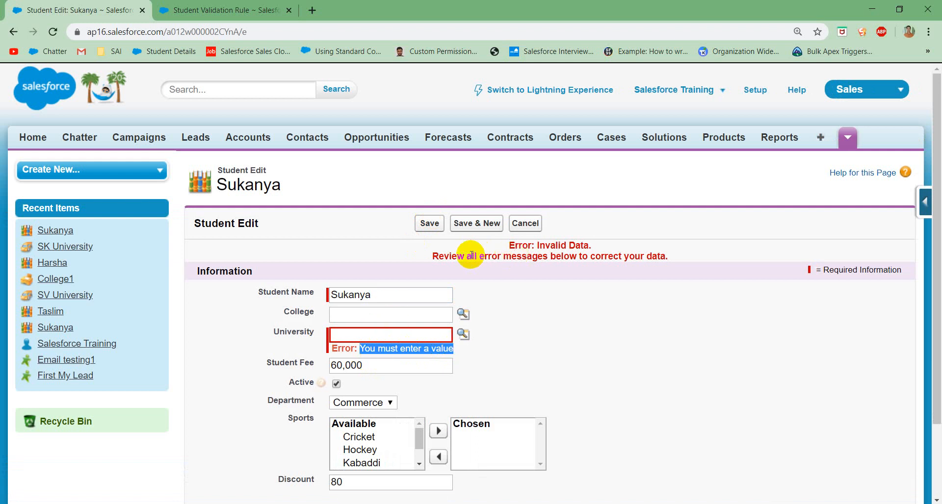
drag(433, 256, 676, 249)
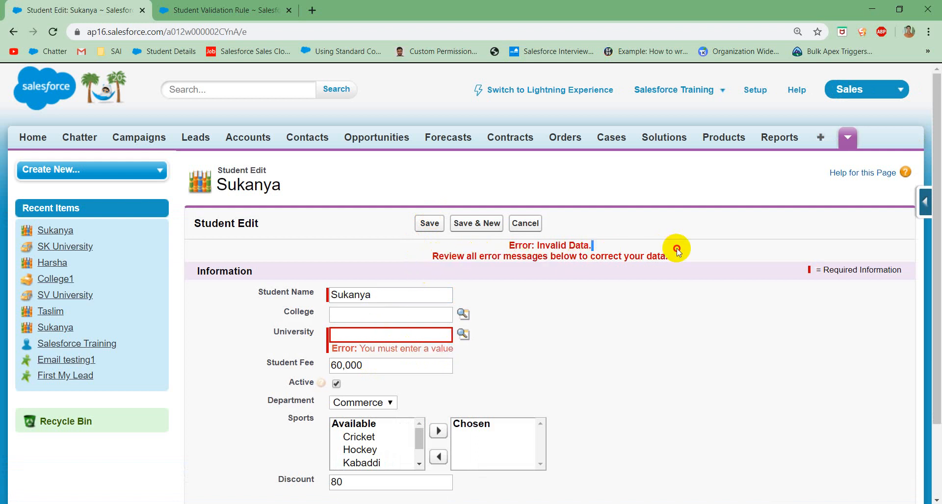
click(676, 249)
drag(488, 245, 597, 264)
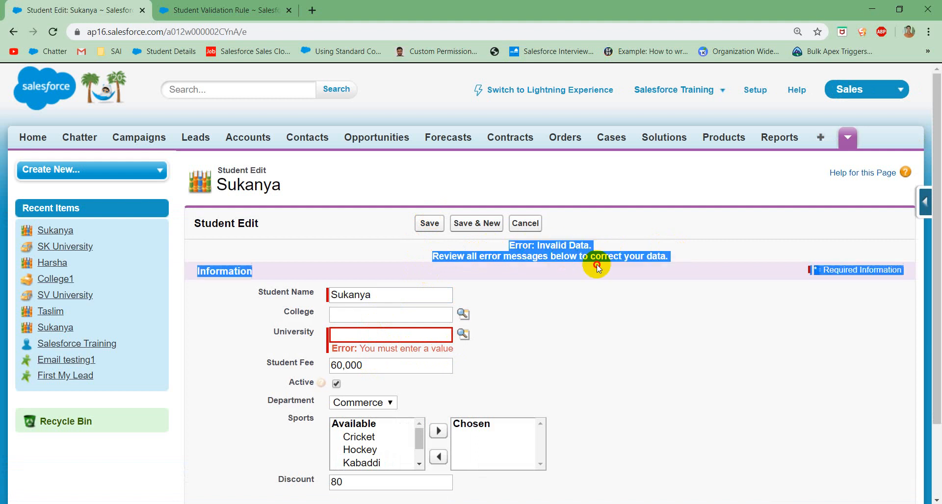
drag(365, 349, 482, 357)
Step: Set the validation rule's error location to the Discount field and save the rule
click(230, 11)
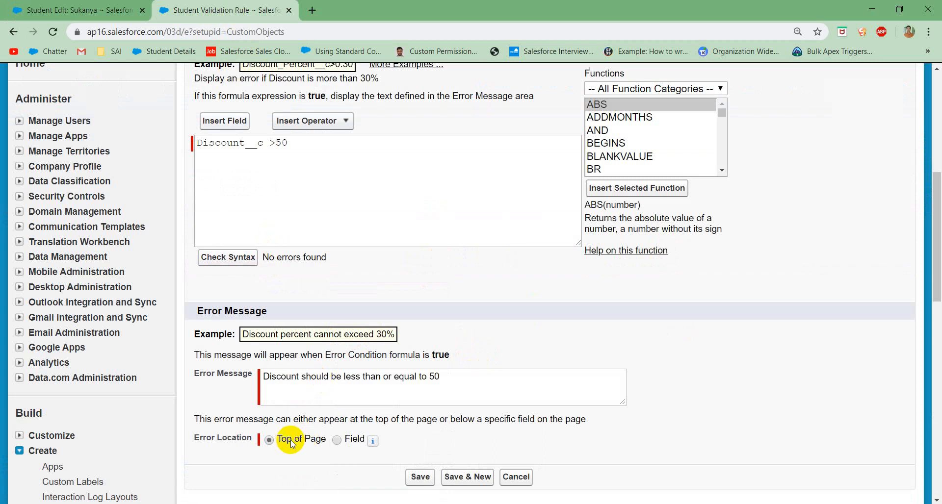
click(338, 440)
scroll(467, 383, down, 1)
scroll(468, 386, down, 1)
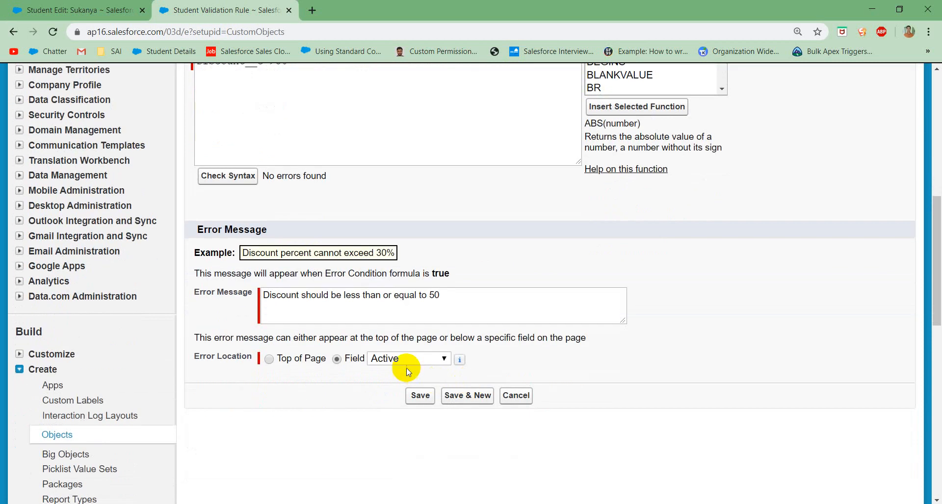
click(401, 361)
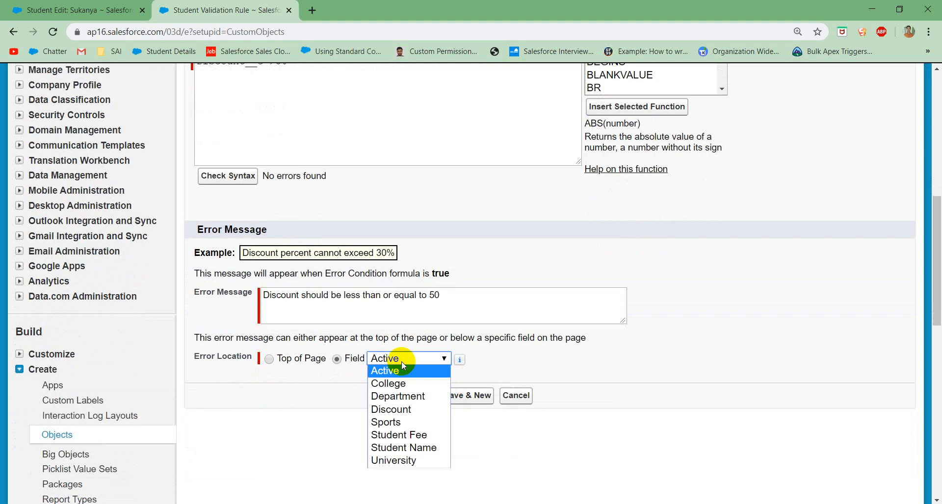
click(392, 409)
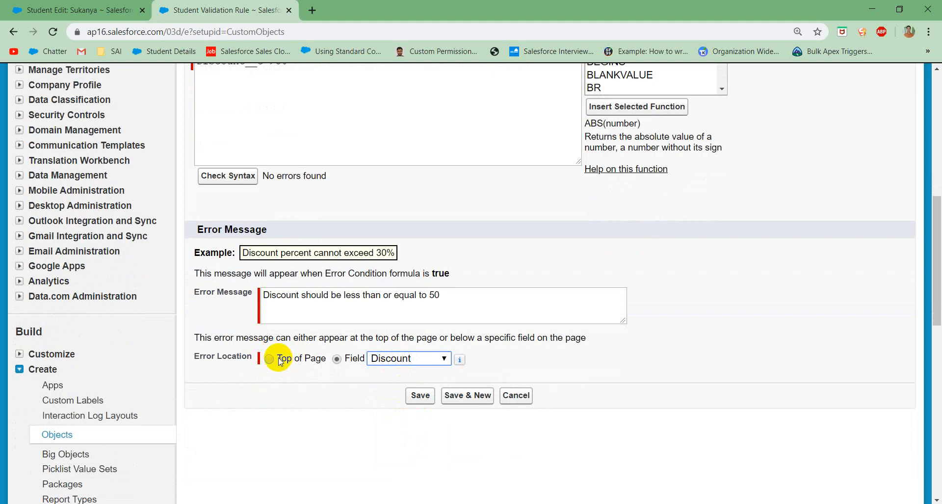
click(420, 395)
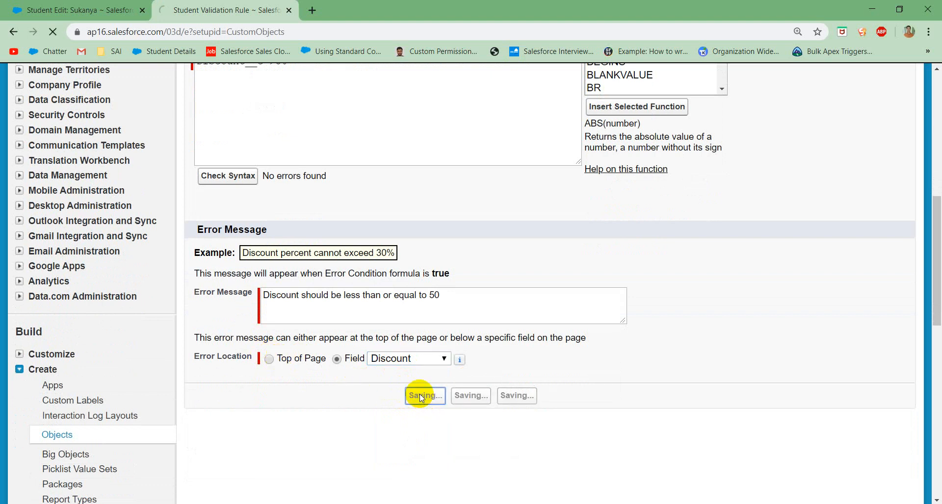
Step: Discard the pending edit of the student record, then re-save it with its 80% discount to test the rule
click(106, 15)
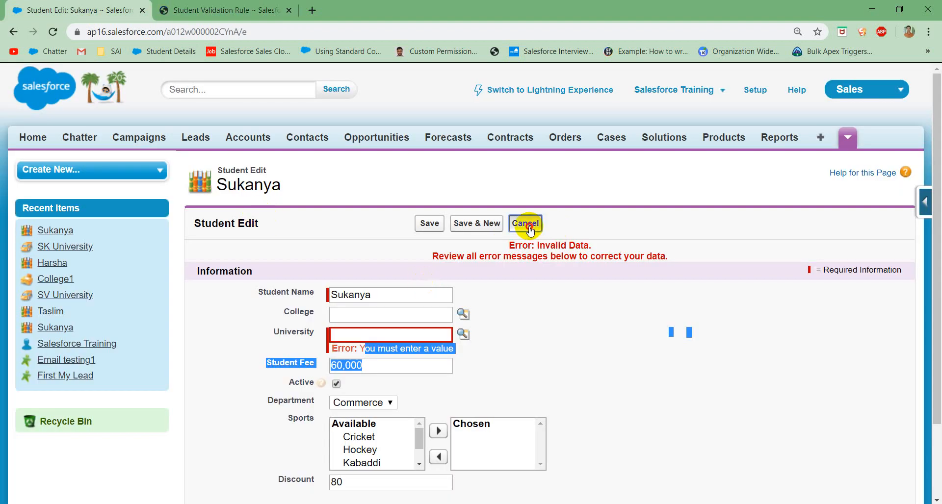
click(525, 223)
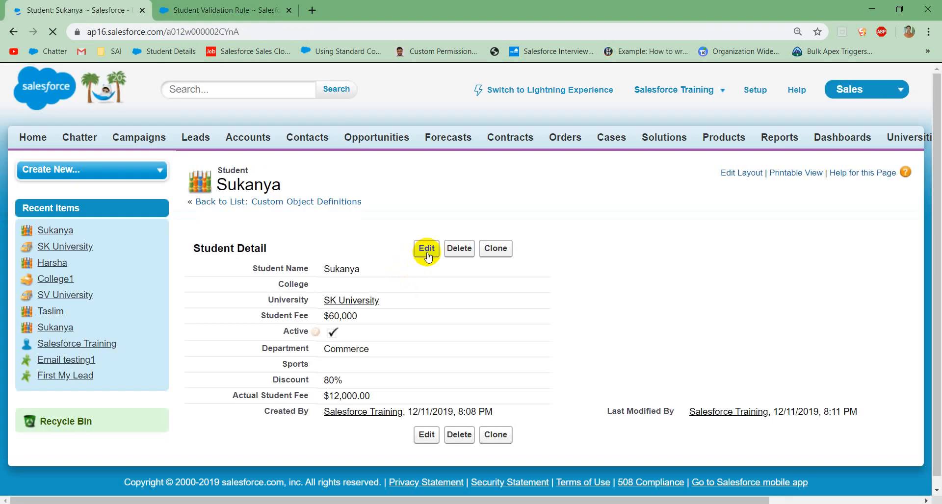
click(427, 251)
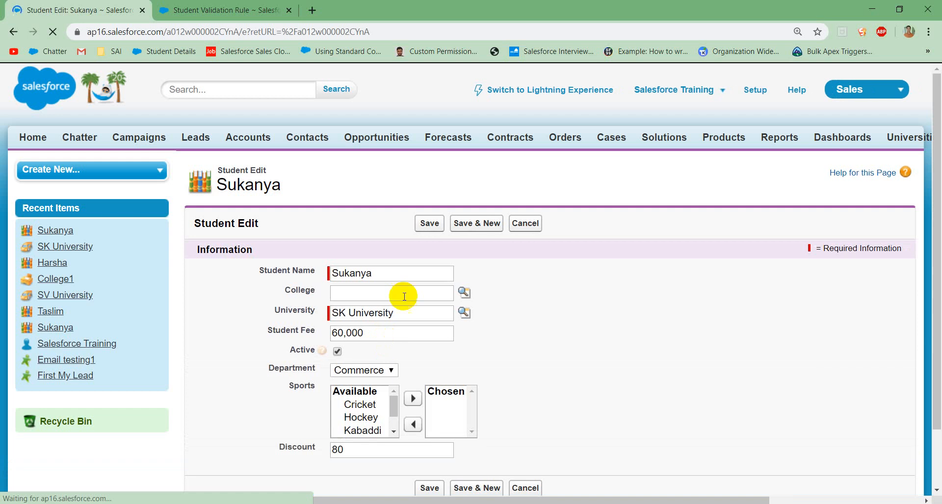
click(426, 223)
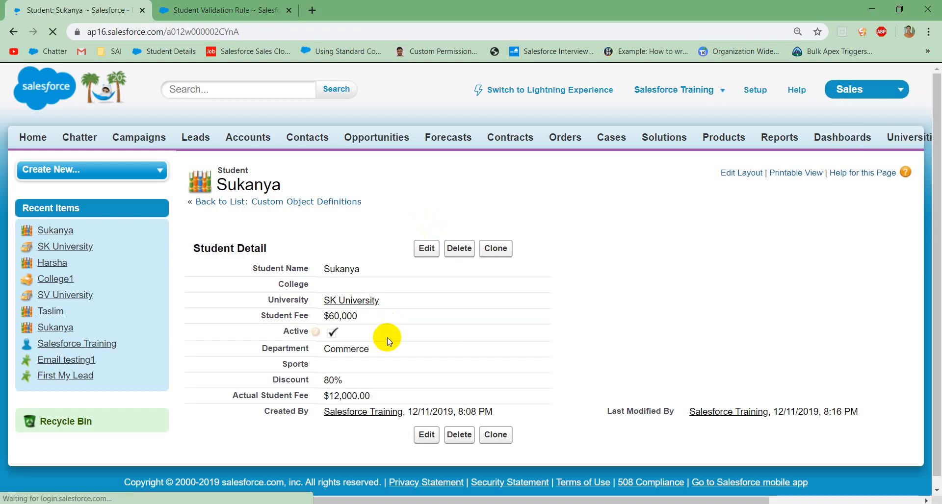
double_click(344, 381)
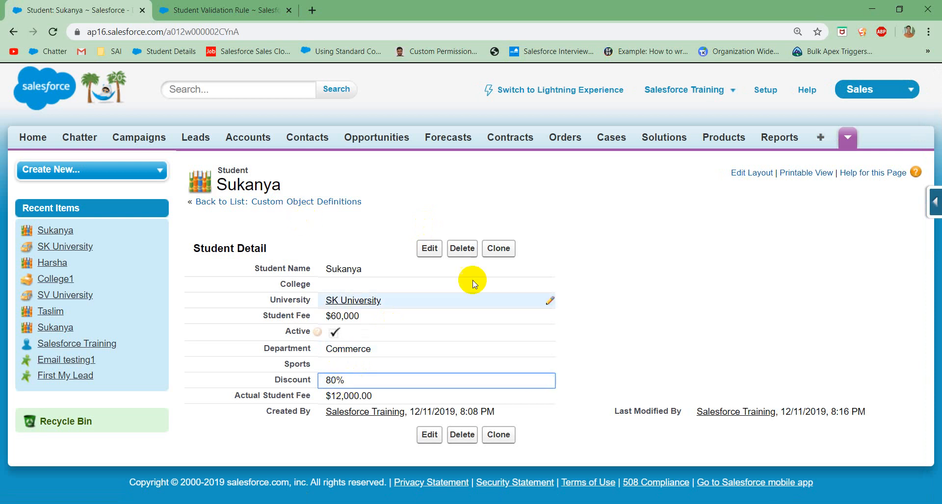
drag(631, 244, 880, 208)
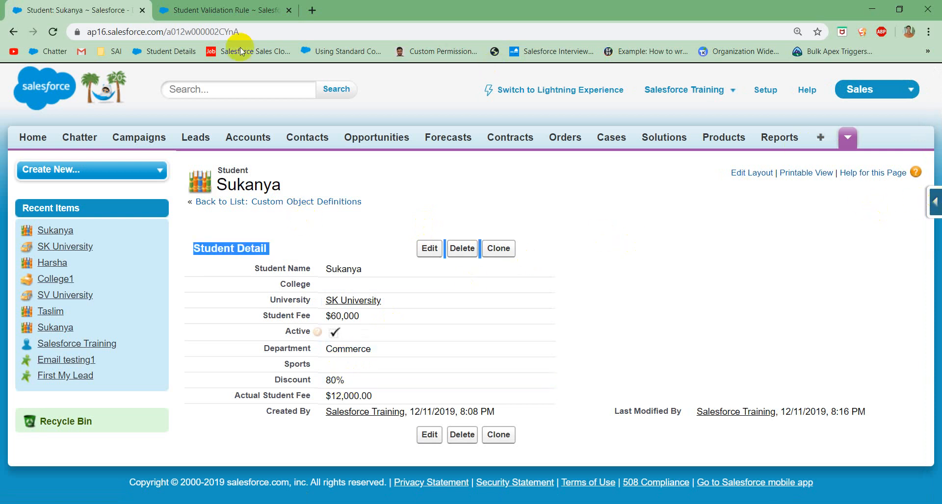
Step: Change the data type of the Student object's Discount field to Number and save the field
click(935, 201)
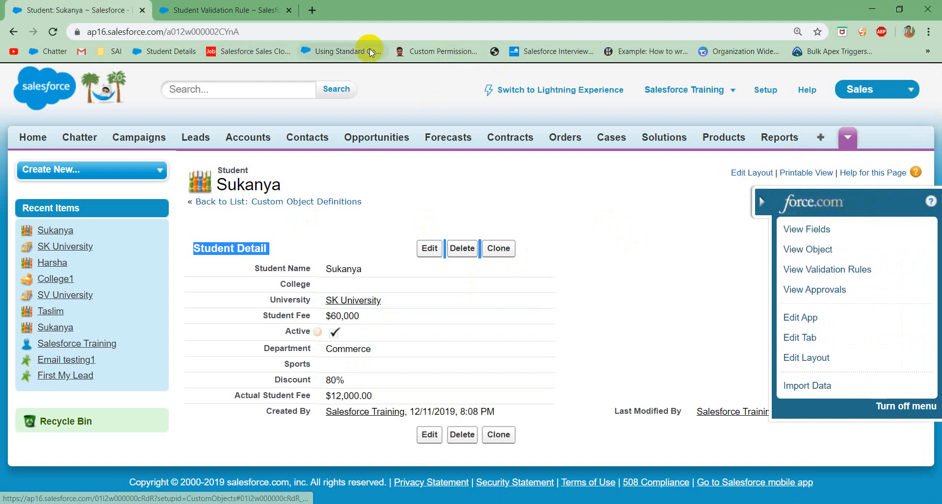
click(206, 10)
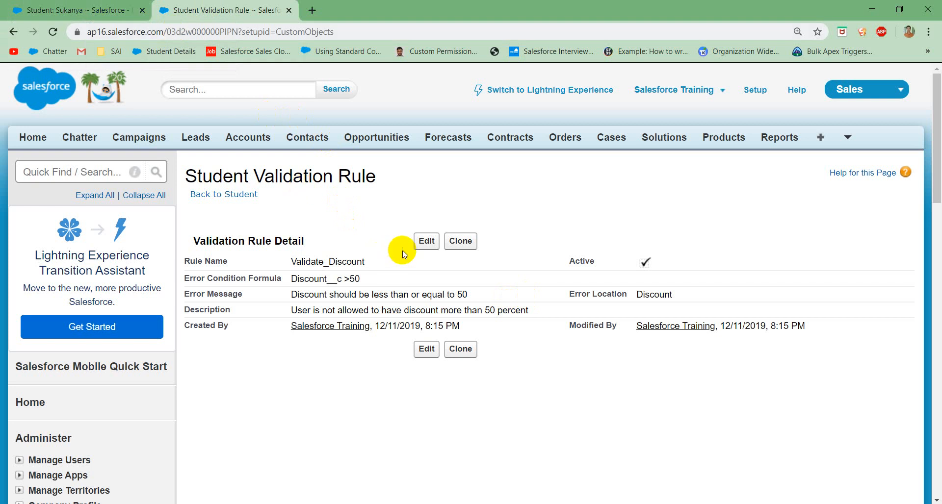
click(96, 11)
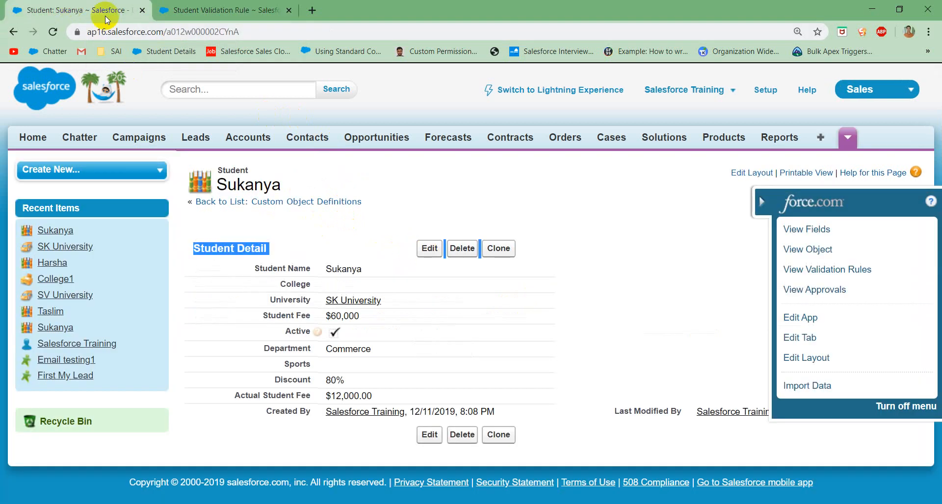
click(816, 231)
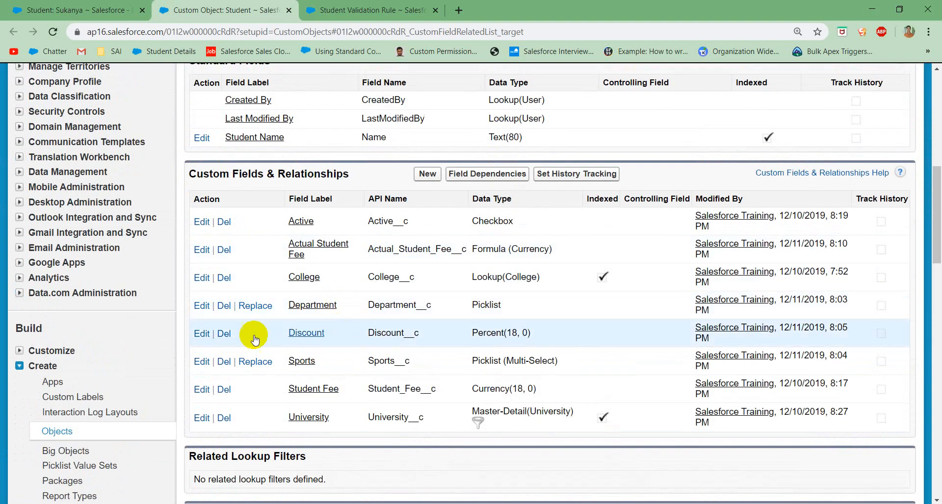
click(201, 337)
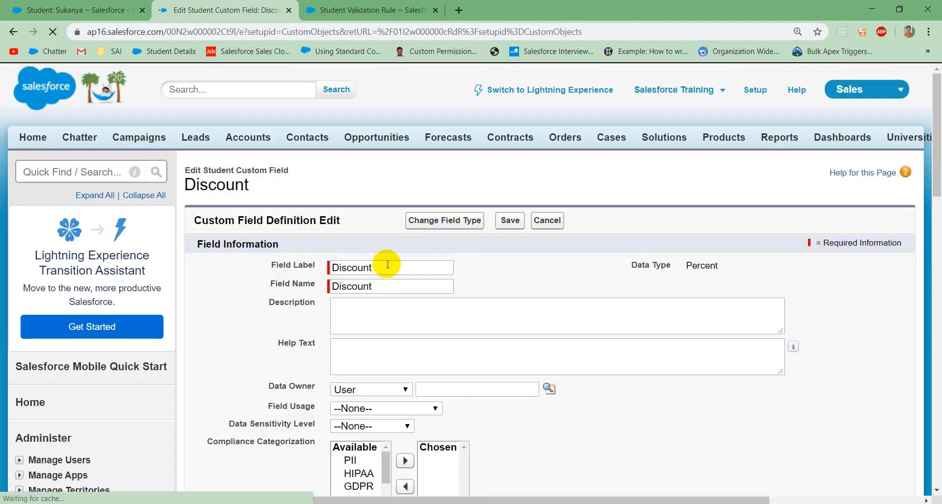
click(431, 230)
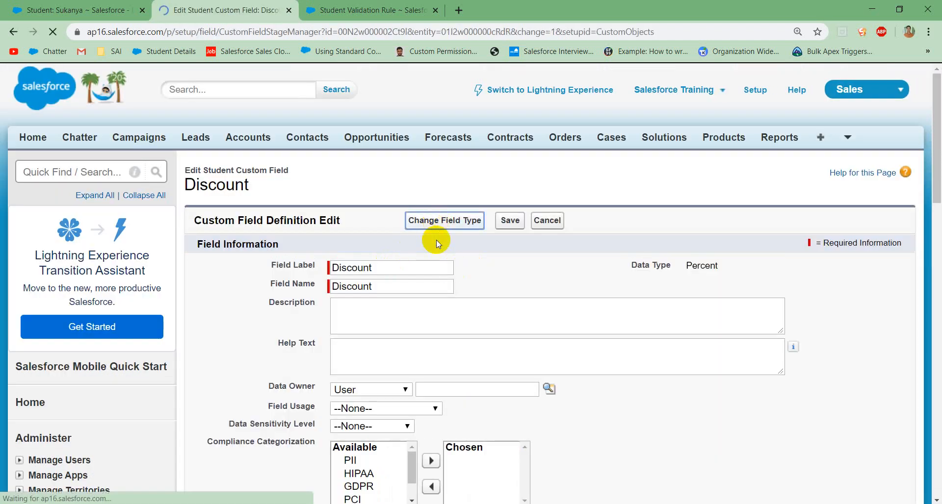
scroll(399, 337, down, 3)
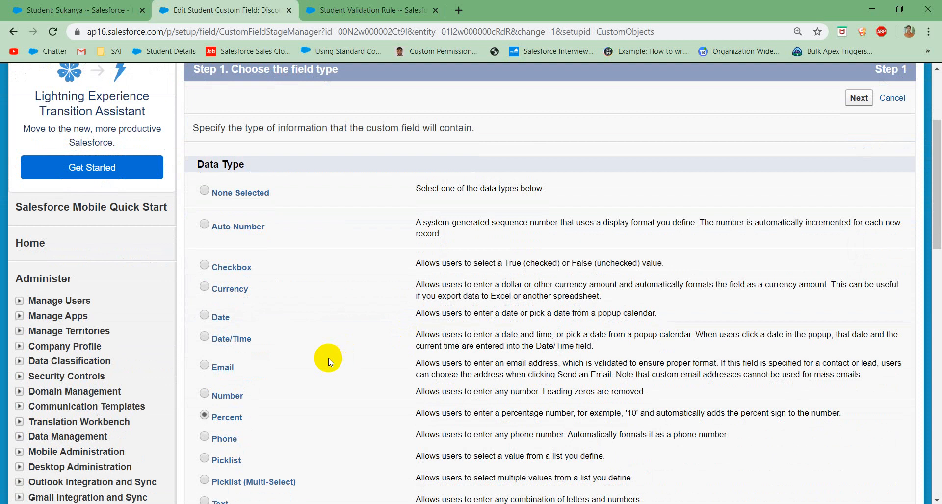
scroll(329, 361, down, 3)
click(225, 211)
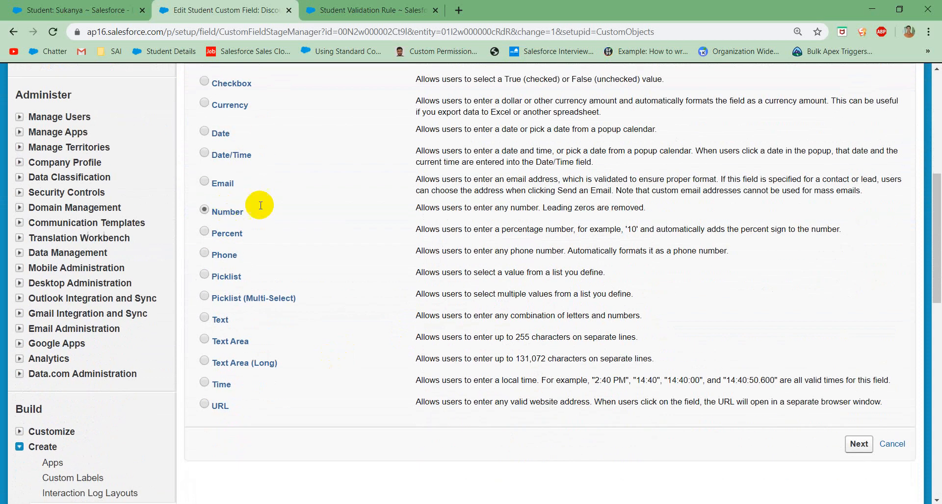
click(859, 444)
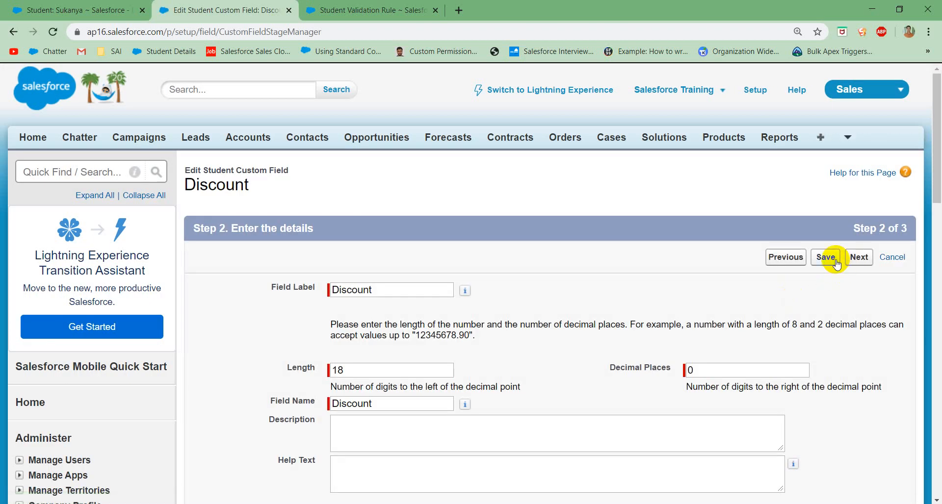
click(831, 256)
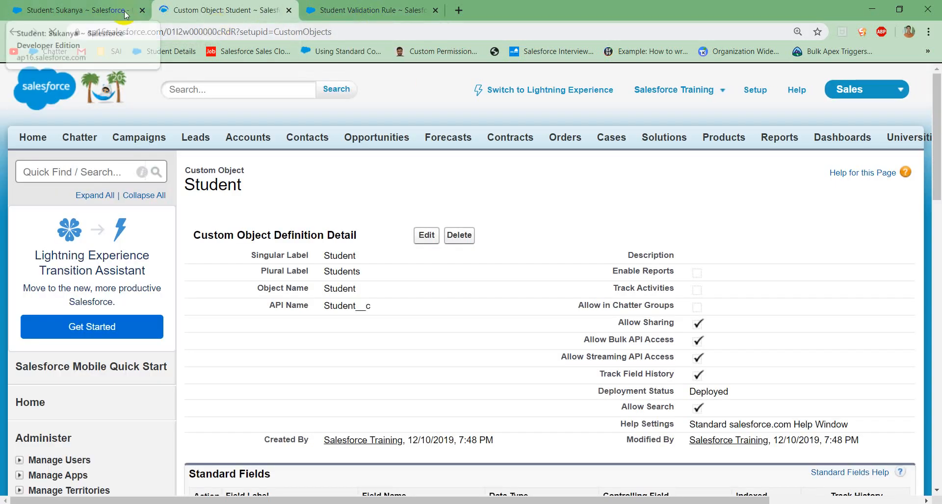
Step: Test the validation rule by saving the student record with Discount 80, and examine the error below the Discount field
click(103, 14)
click(435, 249)
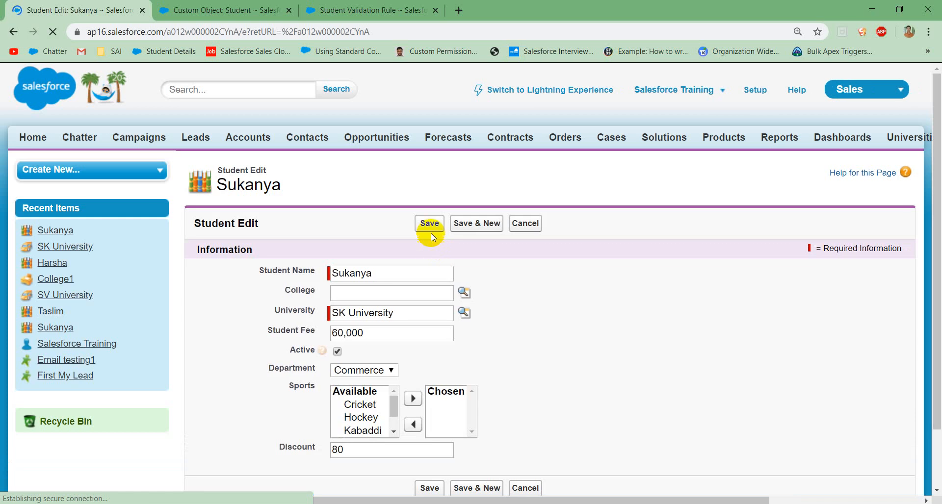
click(429, 229)
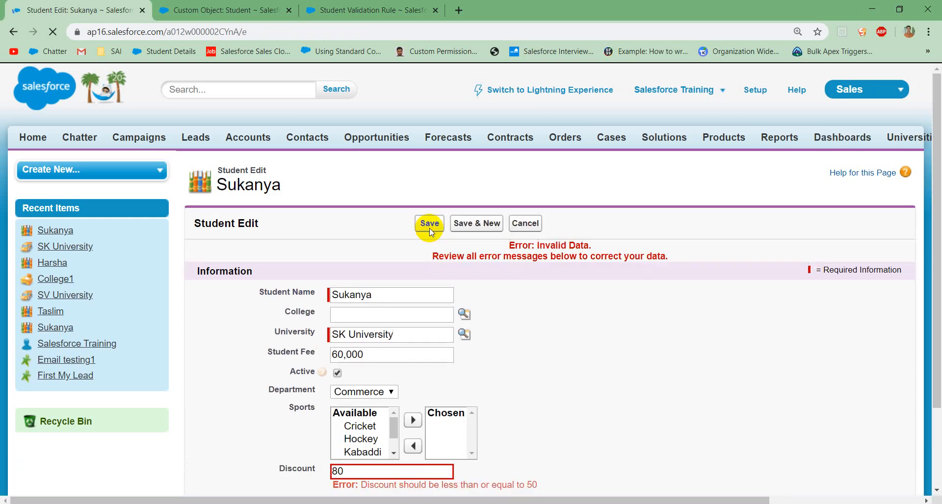
scroll(543, 355, down, 2)
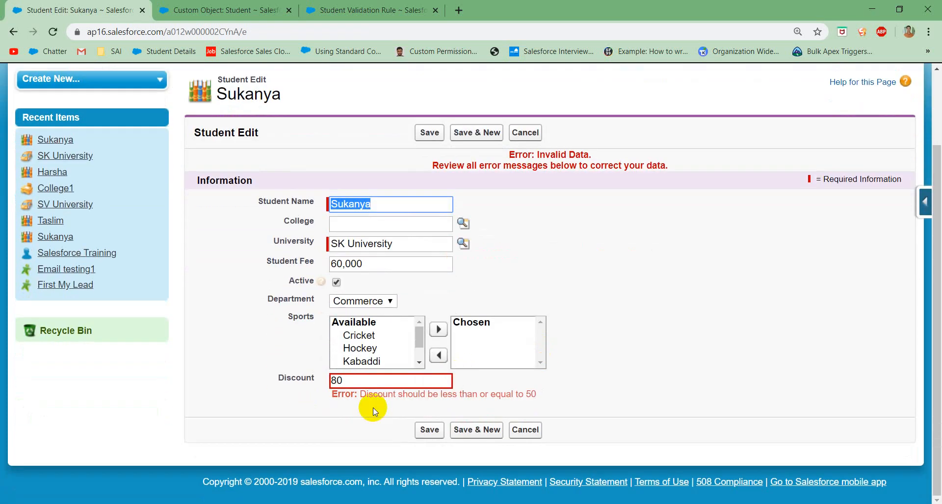
drag(363, 395, 552, 396)
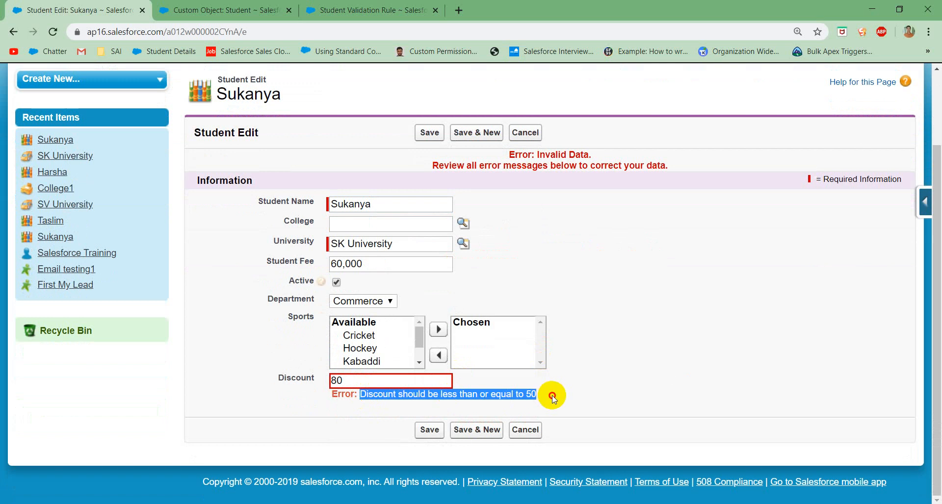
click(553, 398)
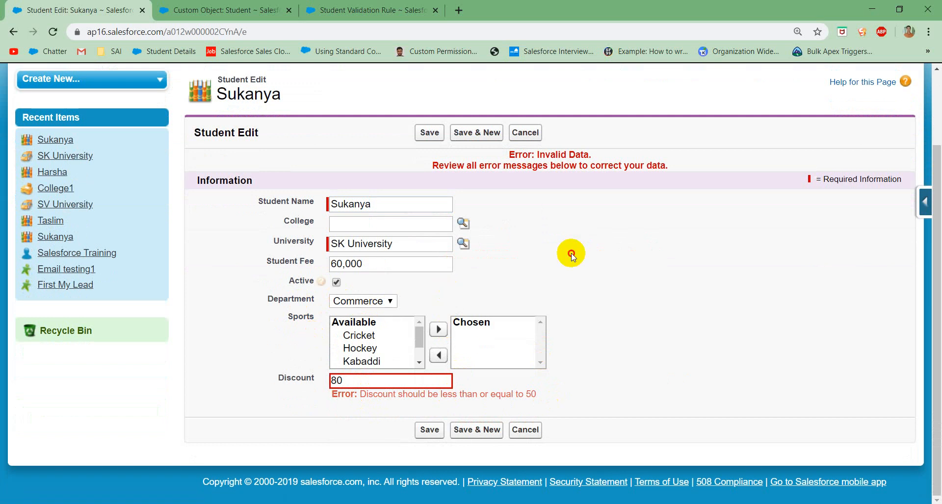
drag(572, 254, 569, 167)
scroll(567, 166, up, 2)
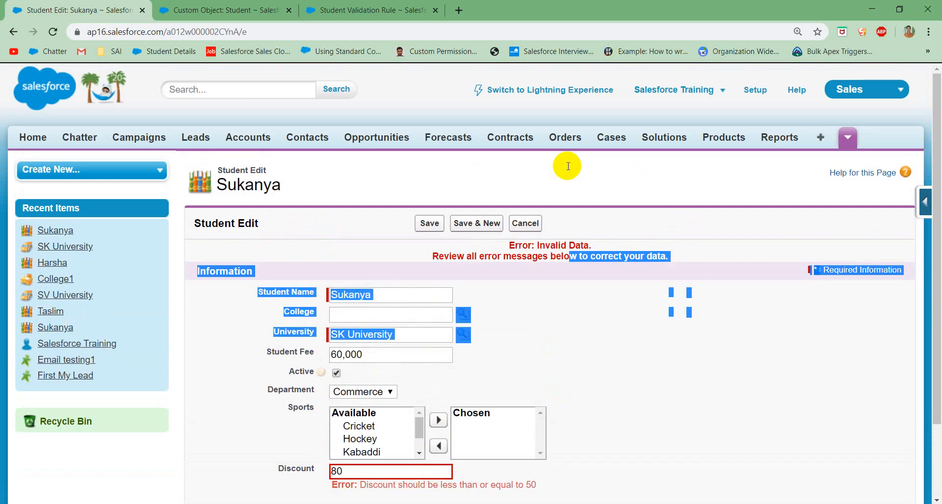
click(656, 319)
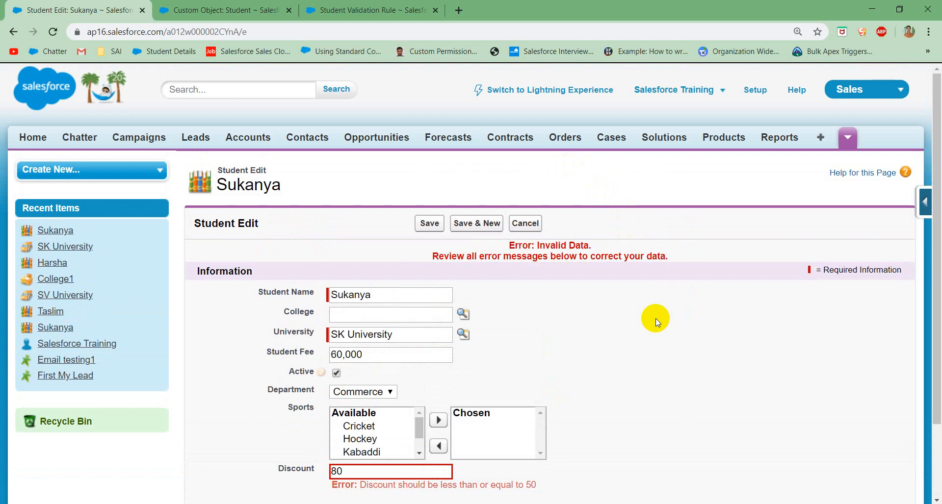
scroll(581, 376, down, 2)
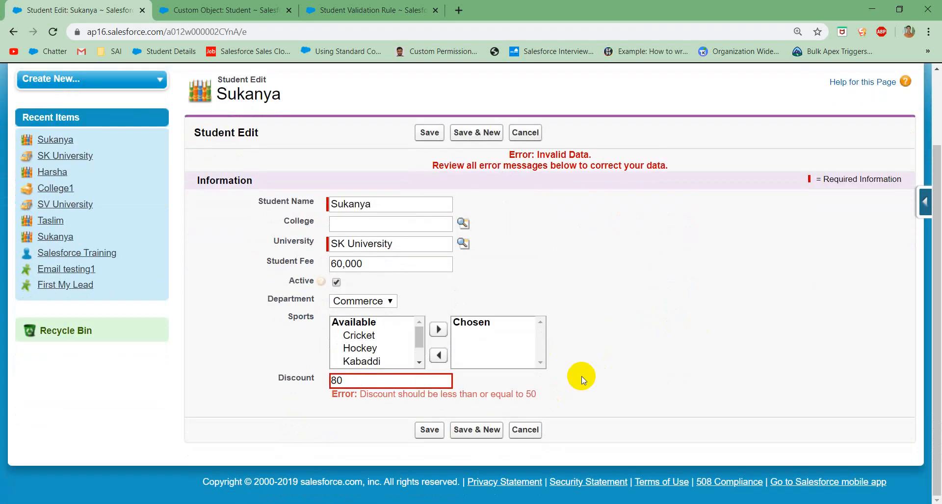
Step: Set the student's Discount to 45, save the record, and check the Actual Student Fee
click(431, 384)
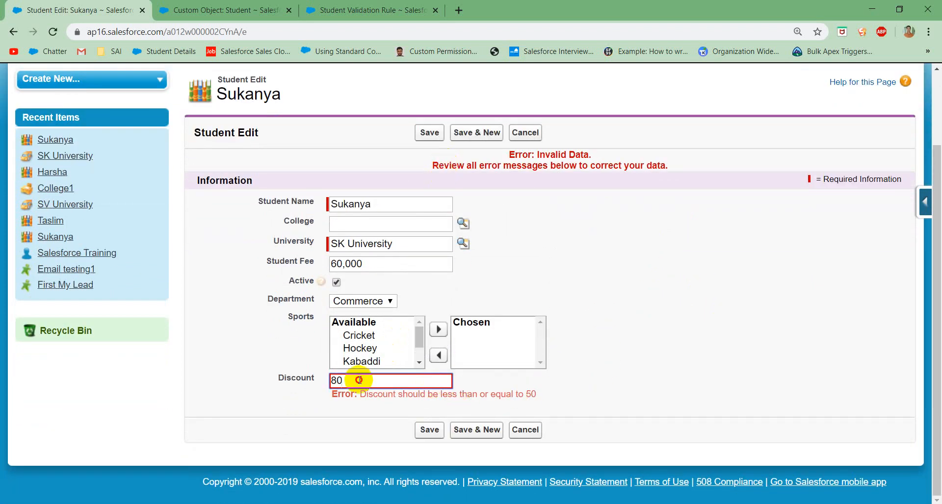
drag(361, 380, 292, 381)
text(45)
click(421, 430)
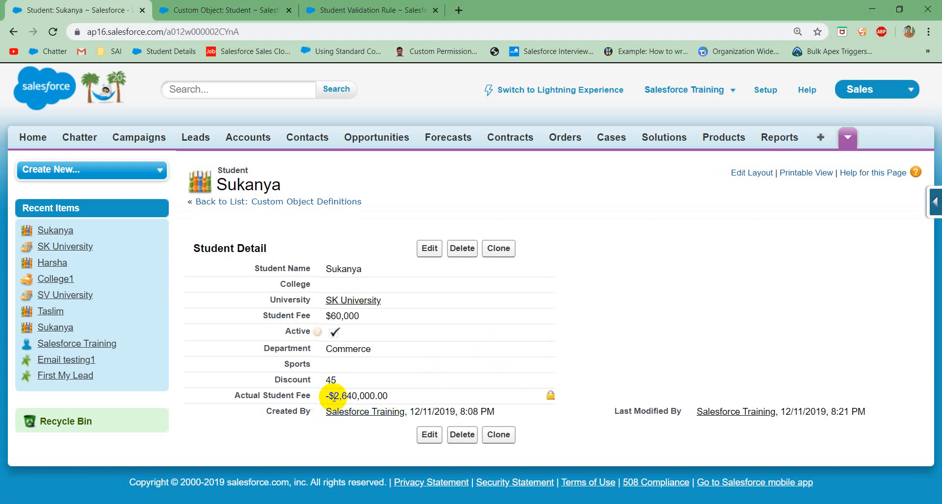
drag(330, 397, 386, 393)
click(415, 400)
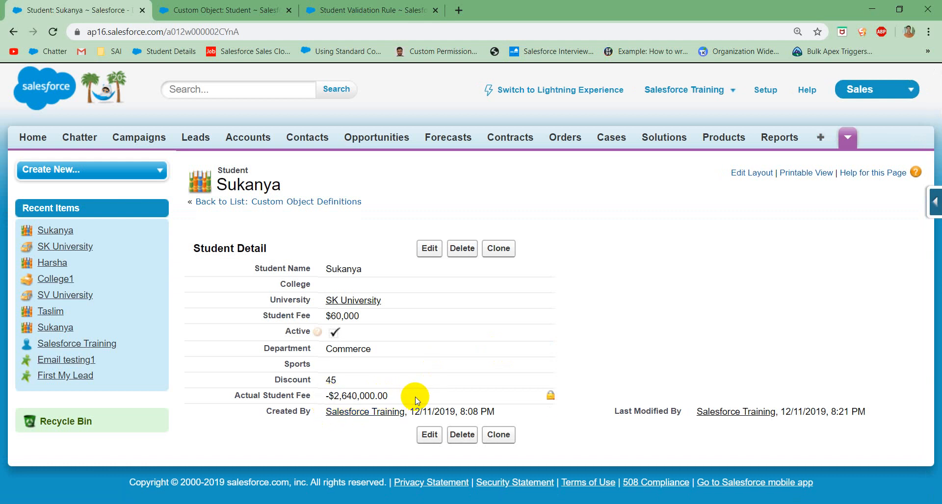
Step: Edit the Student object's Actual Student Fee formula to Student_Fee__c - (Student_Fee__c * Discount__c/100) and save the field
click(260, 14)
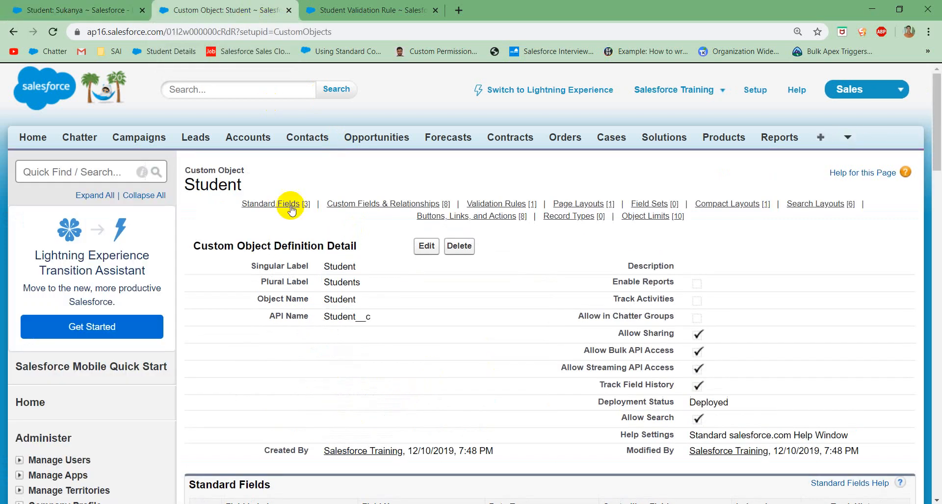
scroll(349, 361, down, 15)
scroll(309, 223, up, 3)
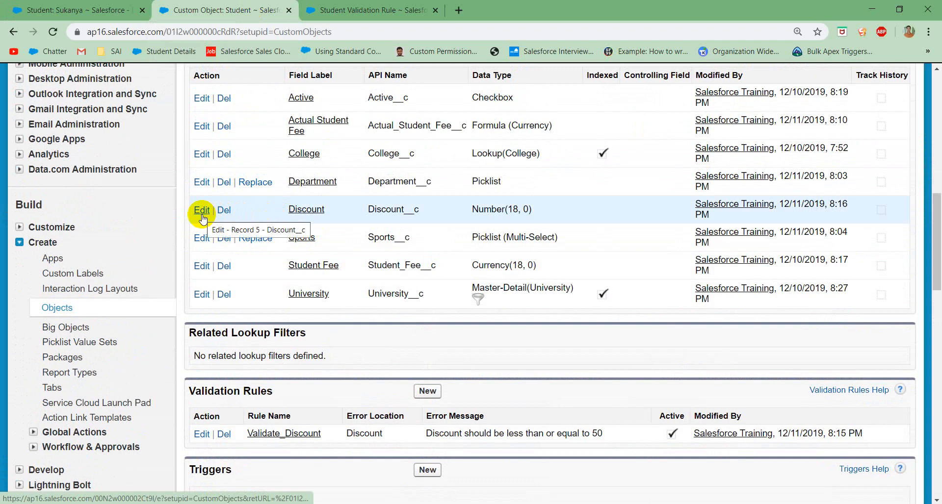
click(204, 127)
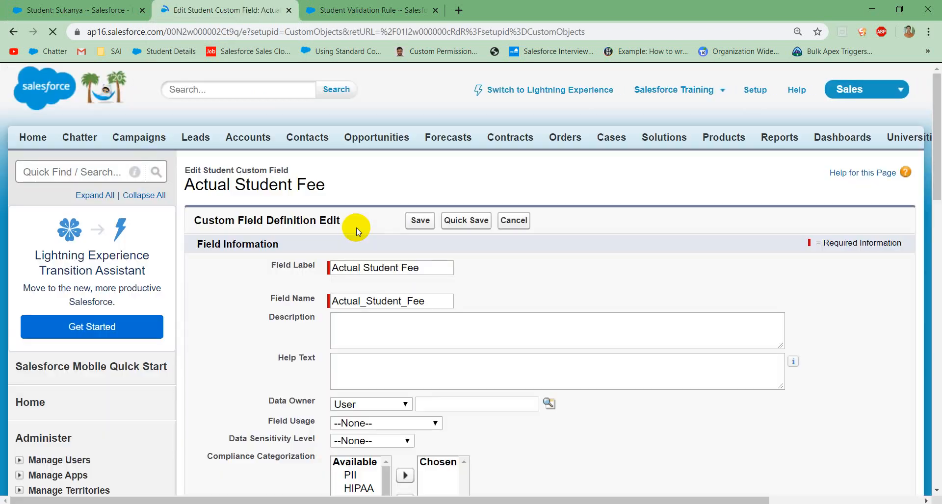
scroll(359, 233, down, 7)
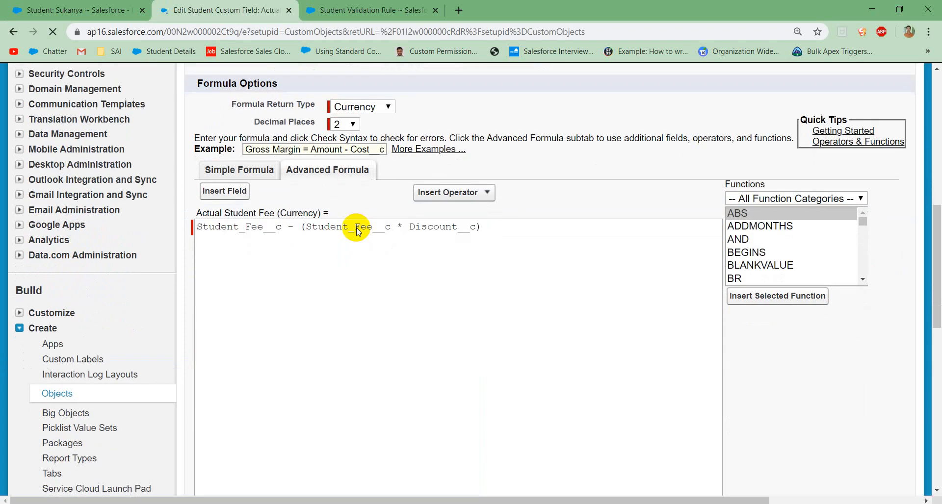
click(475, 224)
text(/)
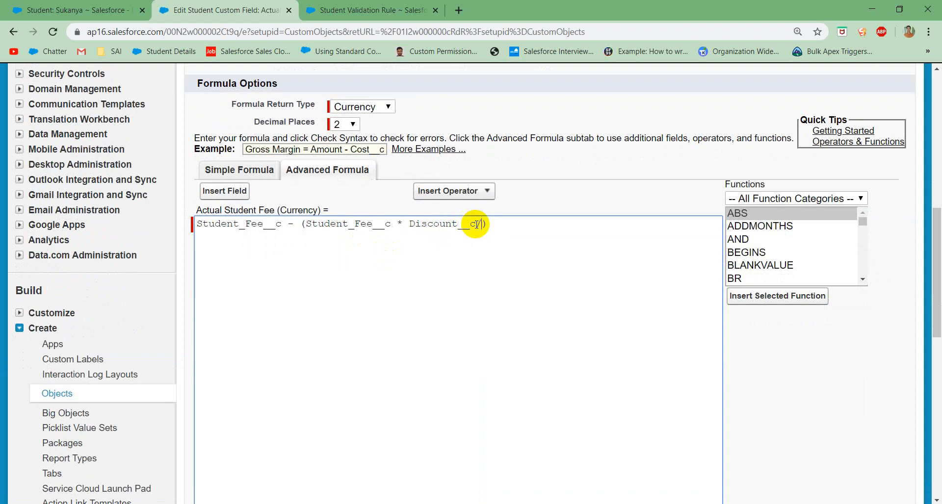
text(100)
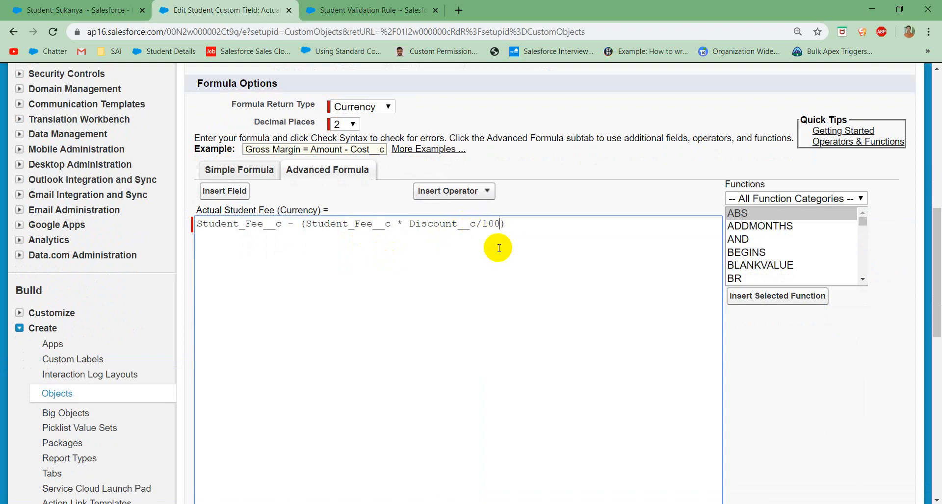
scroll(499, 248, up, 15)
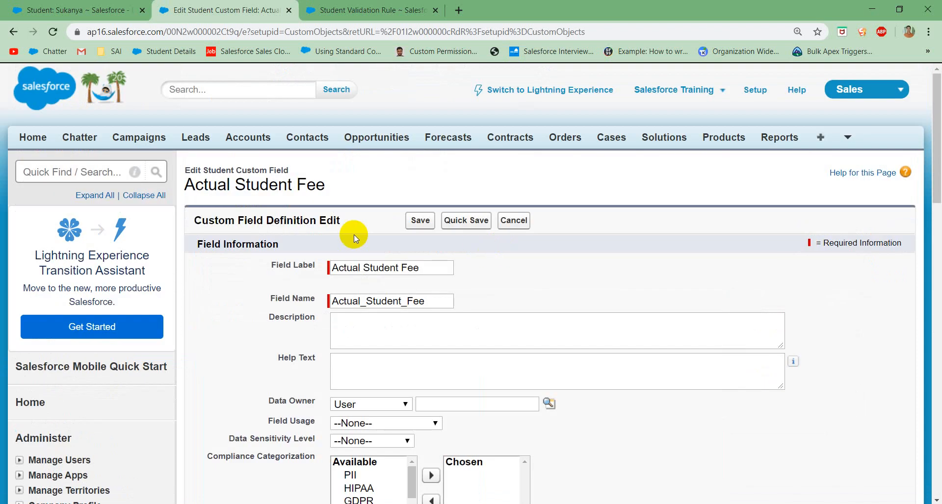
click(418, 221)
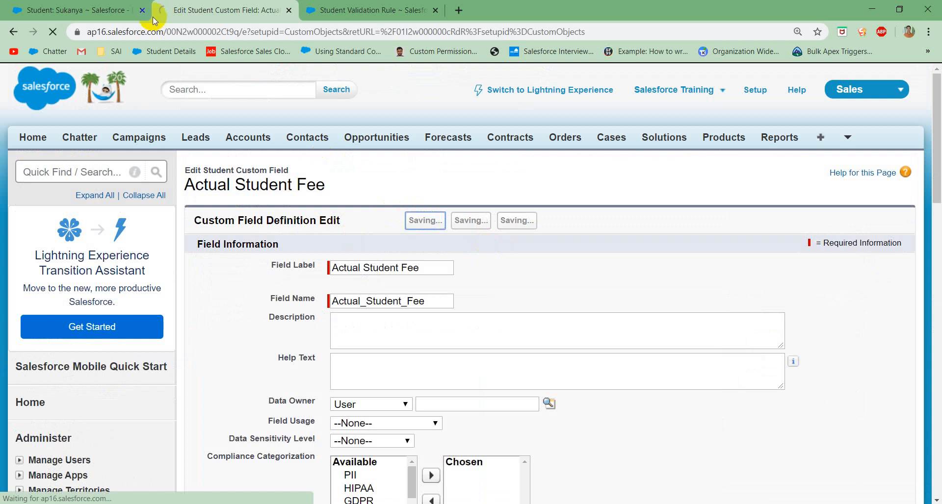
Step: Reload the student record to check the recalculated Actual Student Fee, and view the Validate_Discount rule's details
click(109, 11)
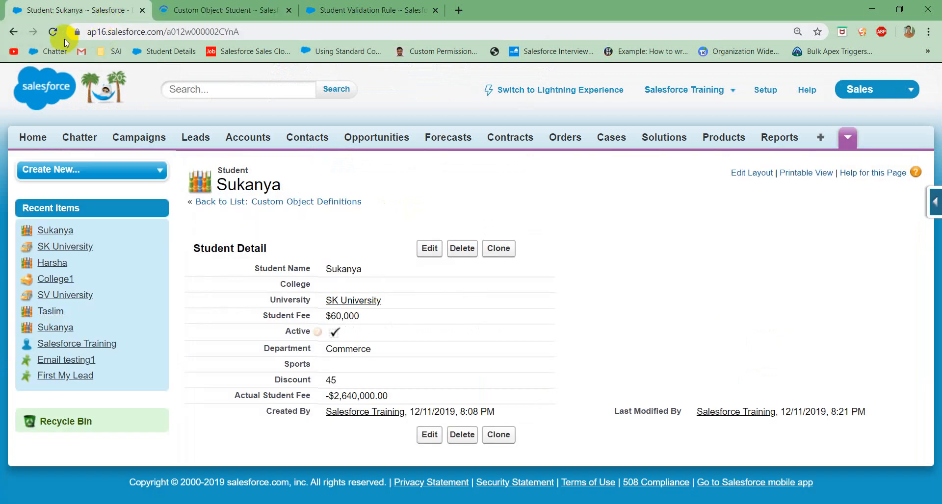
click(54, 32)
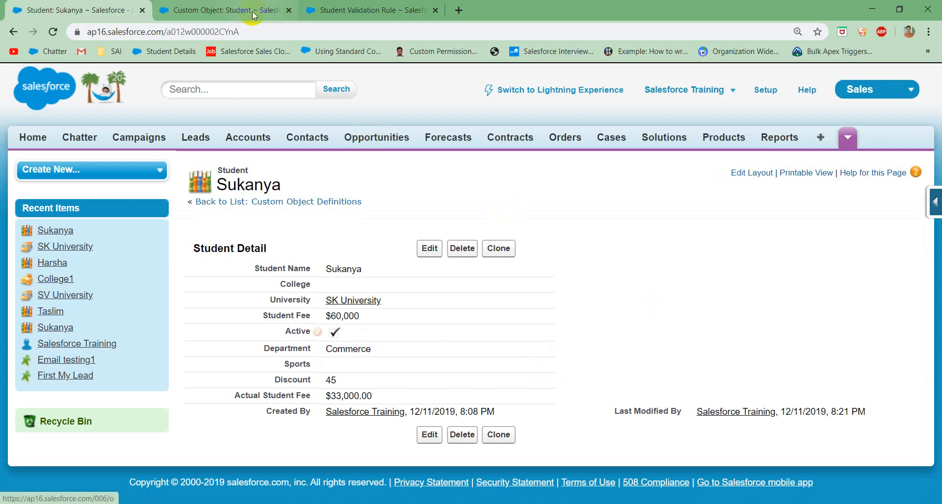
click(398, 5)
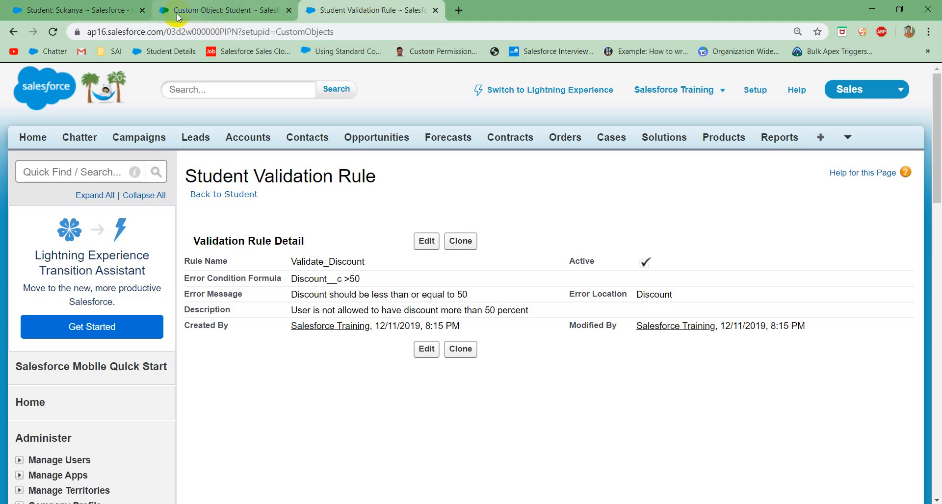
Step: Edit the student record, changing the Department to Accounts and placing the cursor in the Student Fee value
click(67, 7)
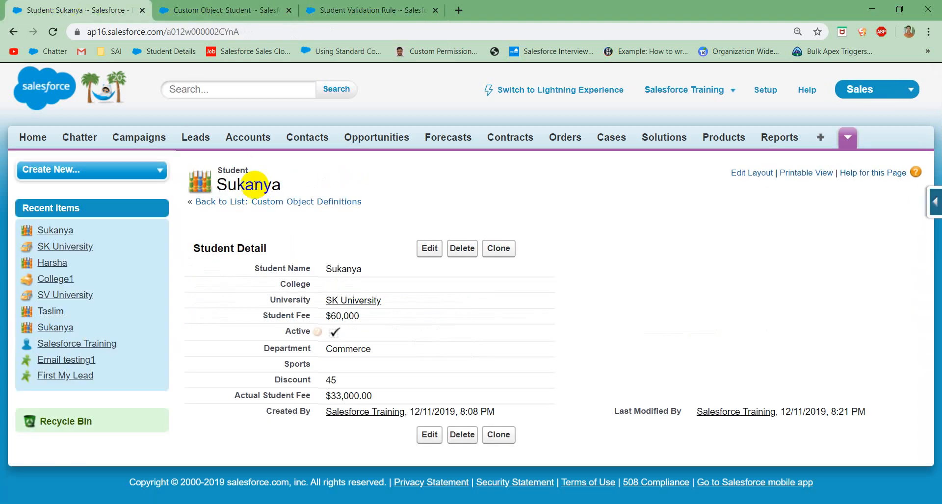
click(429, 250)
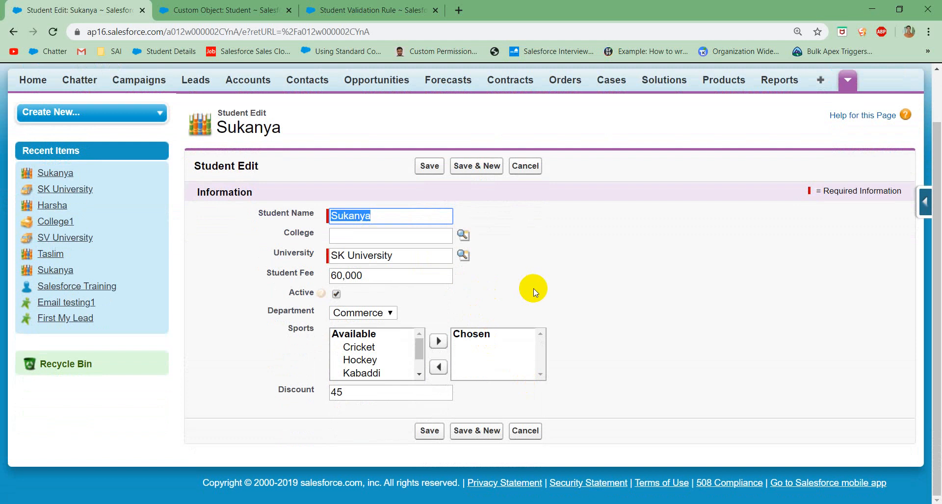
click(365, 312)
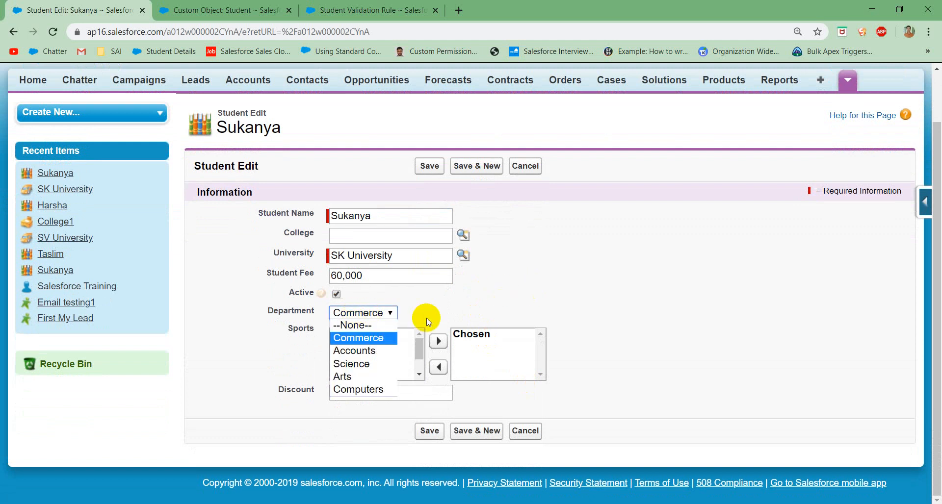
click(349, 352)
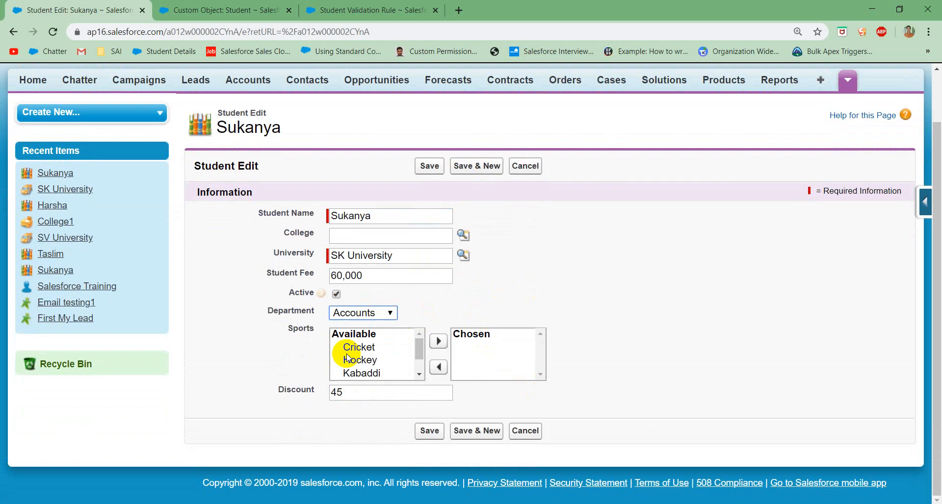
click(391, 278)
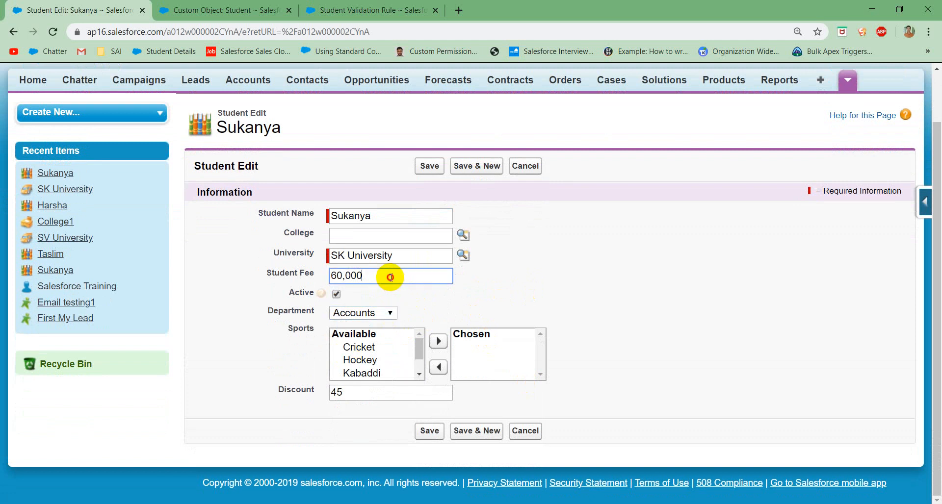
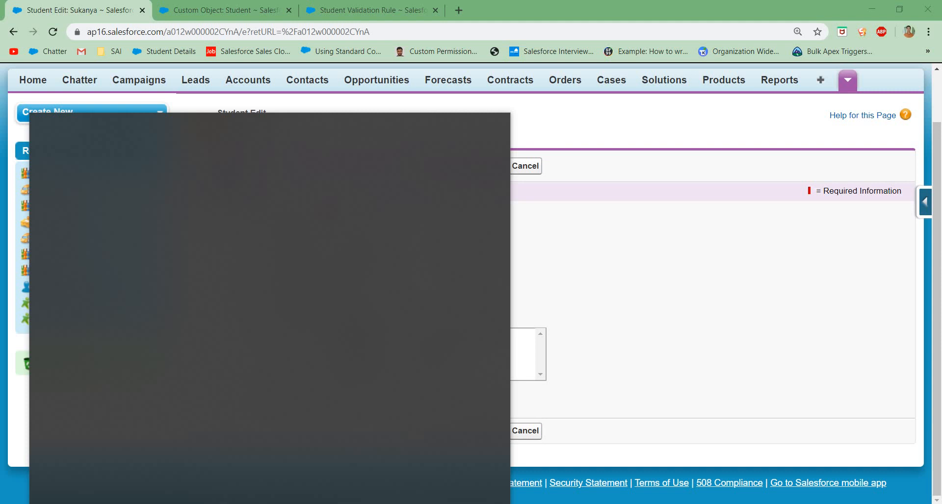
Step: Open Notepad and write the requirement "1. Student fee should be 50k for department Accounts" in the blank note
text(note)
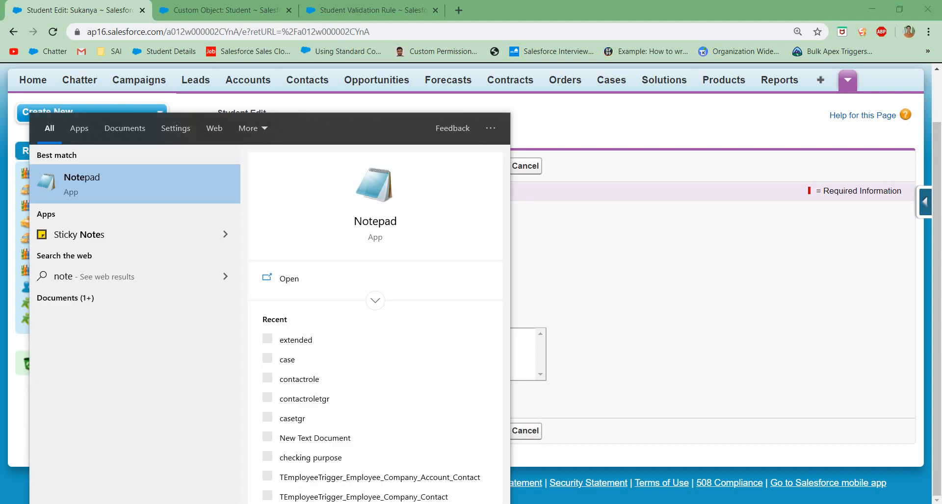
click(373, 208)
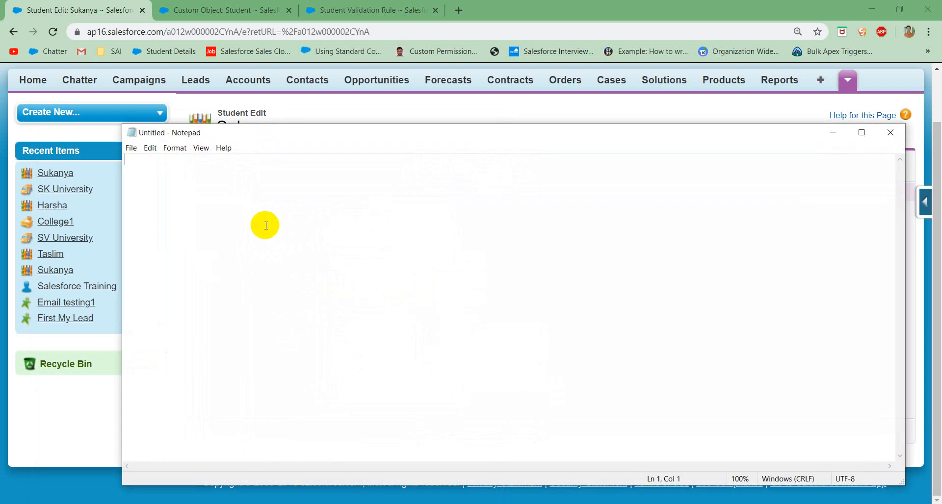
text(1.)
text(Stude)
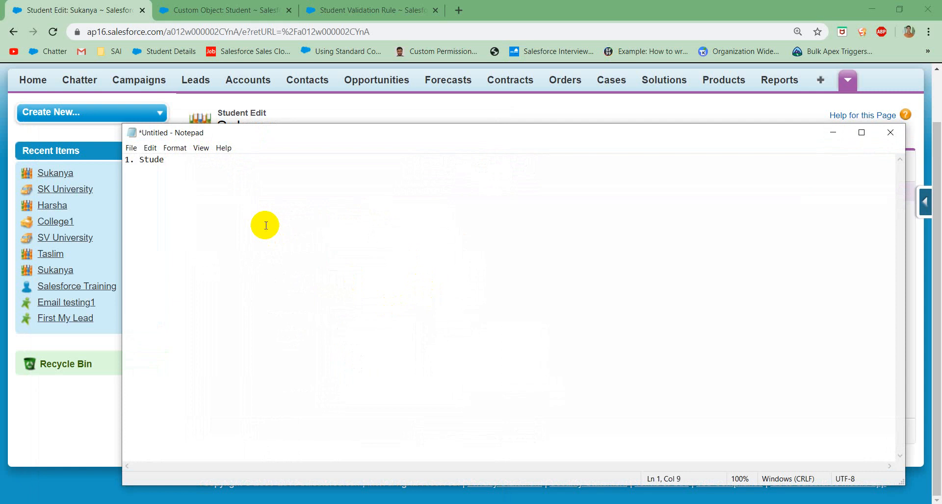
text(nt fee should be 50k )
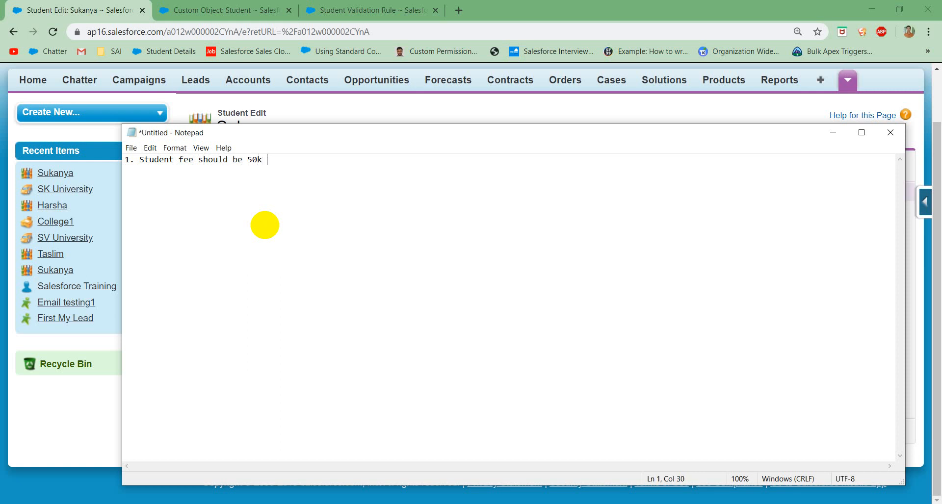
text(if t)
key(BackSpace)
key(BackSpace)
text(for department Ac)
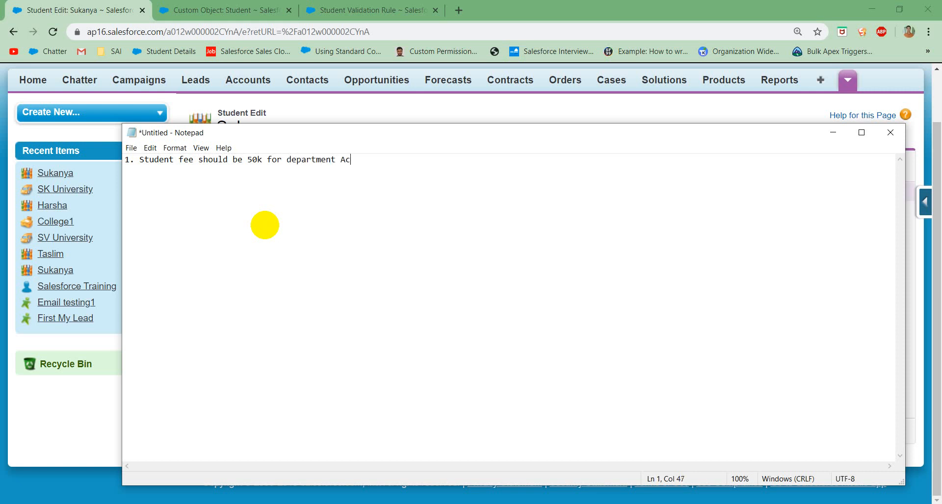
text(counts)
click(377, 160)
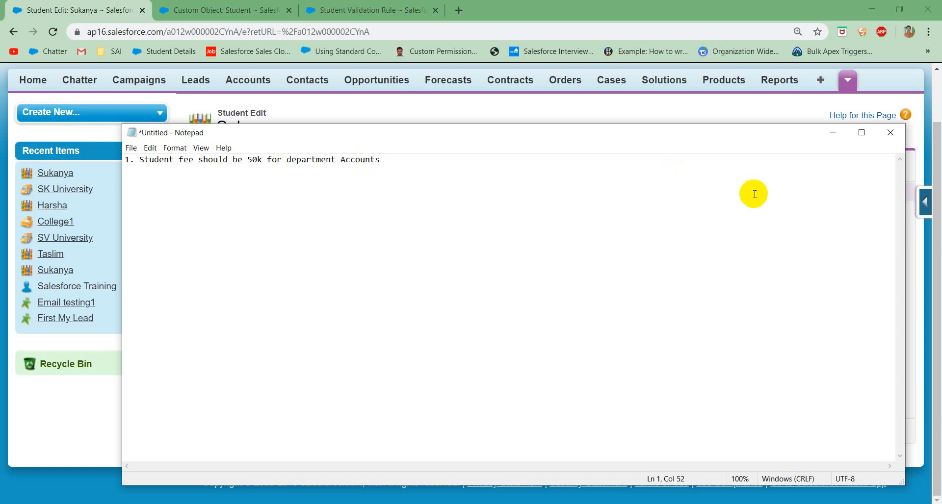
Step: Check the record's Student Fee in the browser and reword the Notepad requirement to "Student fee should be more or equals to 50k for department Accounts"
click(938, 208)
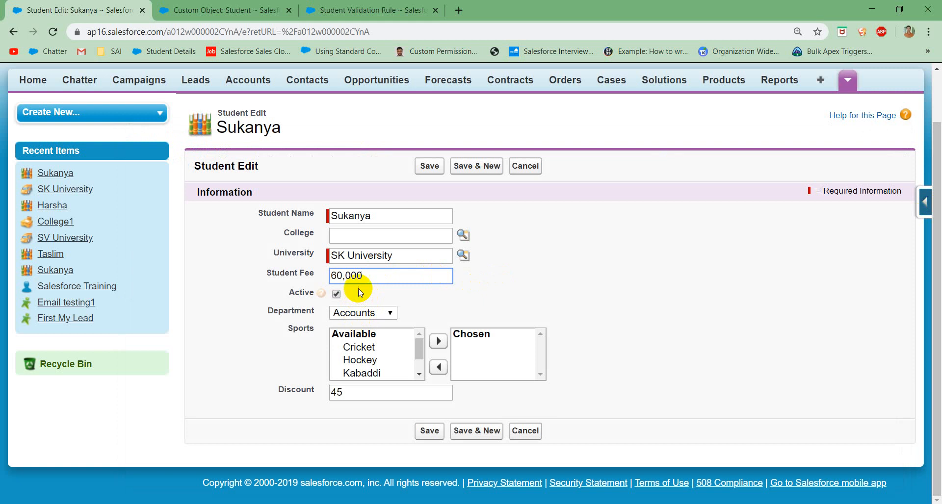
drag(343, 276, 315, 278)
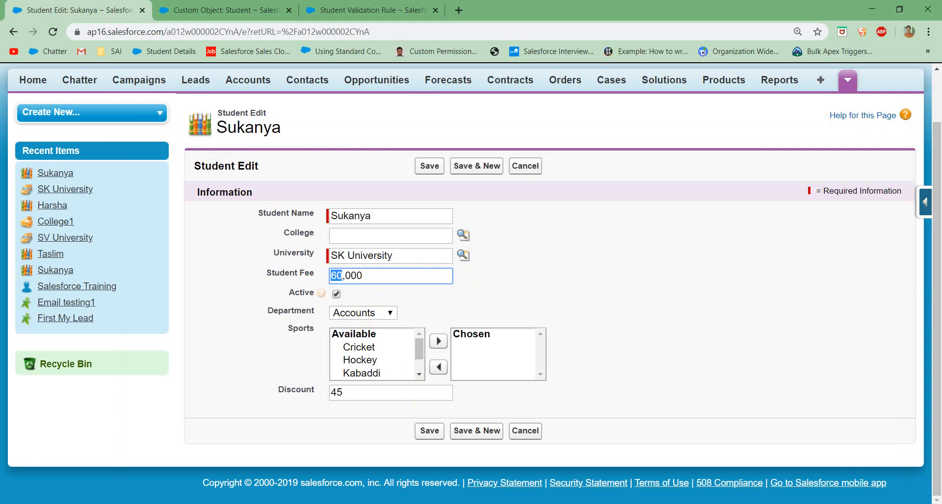
key(alt+Tab)
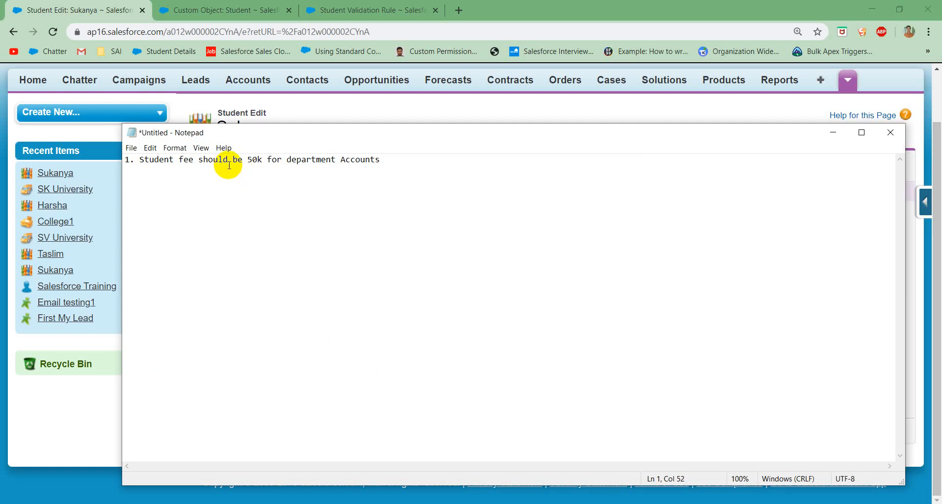
click(245, 161)
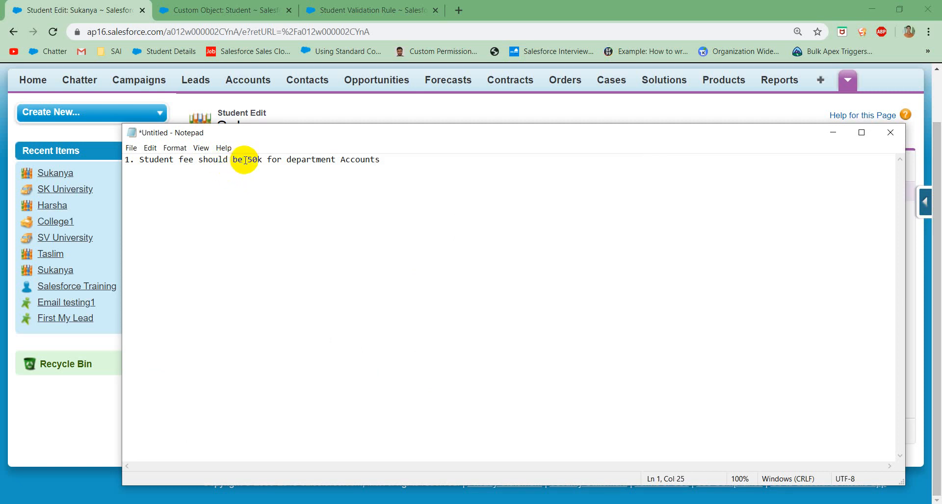
text(impr)
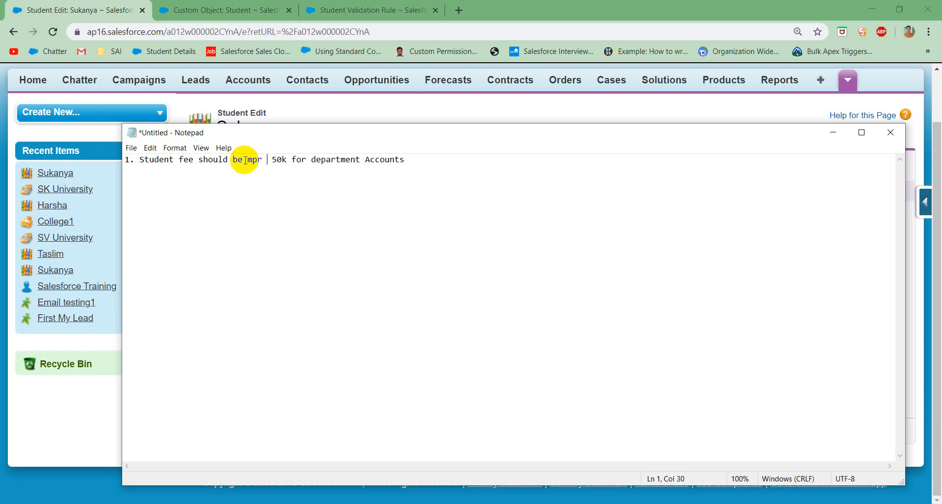
key(BackSpace)
key(BackSpace)
key(BackSpace)
text(ore ot)
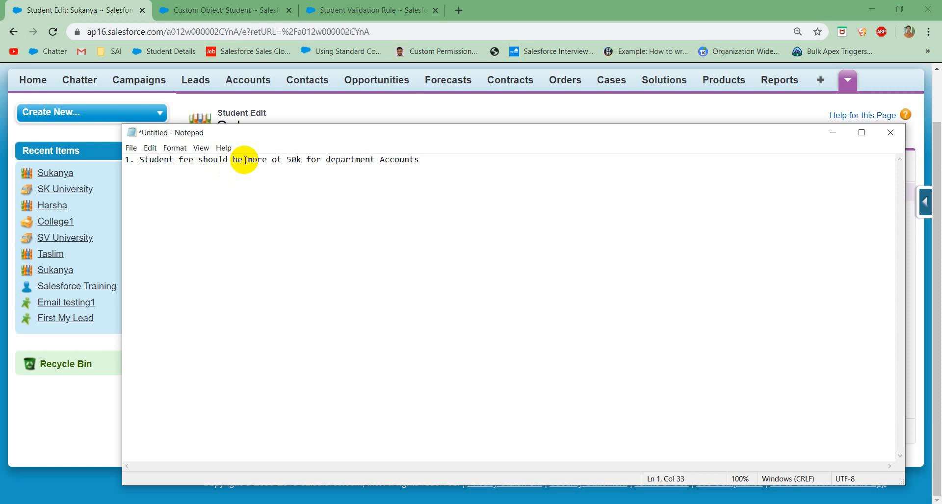
key(BackSpace)
text(r)
text(ew)
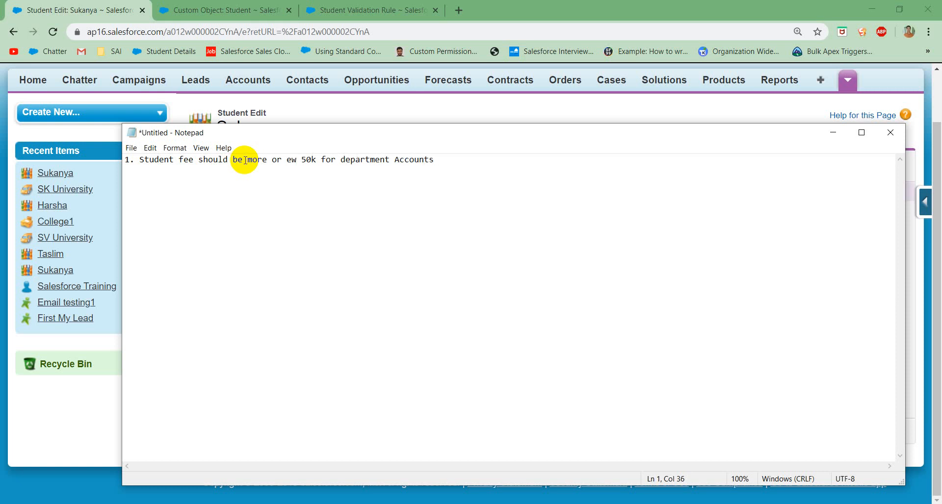
key(BackSpace)
text(quals)
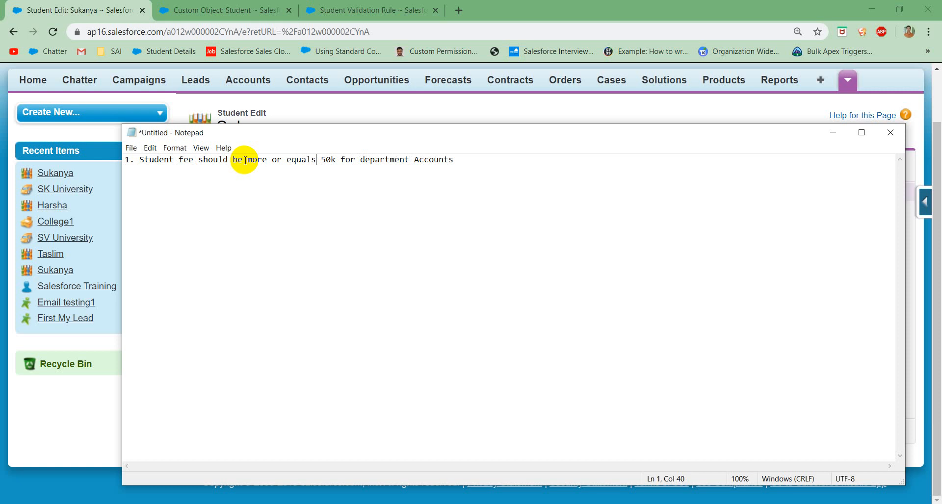
text( to)
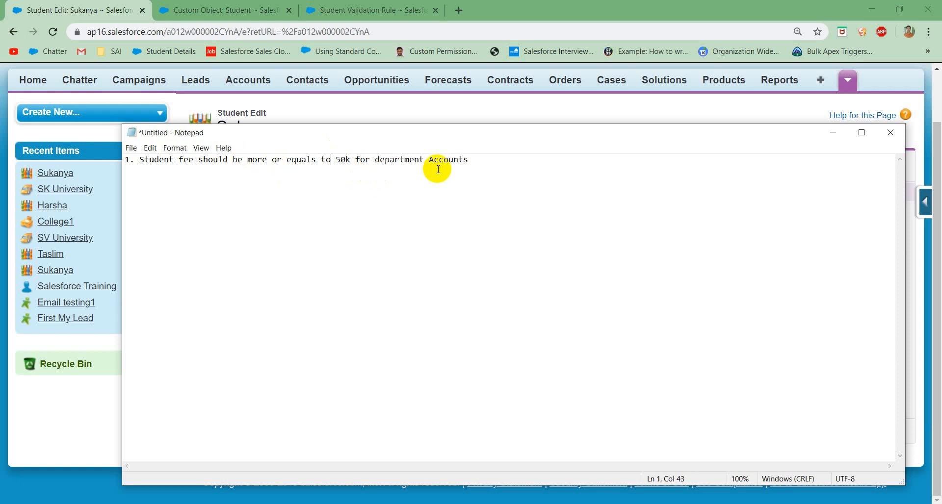
Step: Examine the requirement's two conditions in the note: the 50k fee threshold and the Accounts department
drag(508, 160, 141, 159)
click(141, 159)
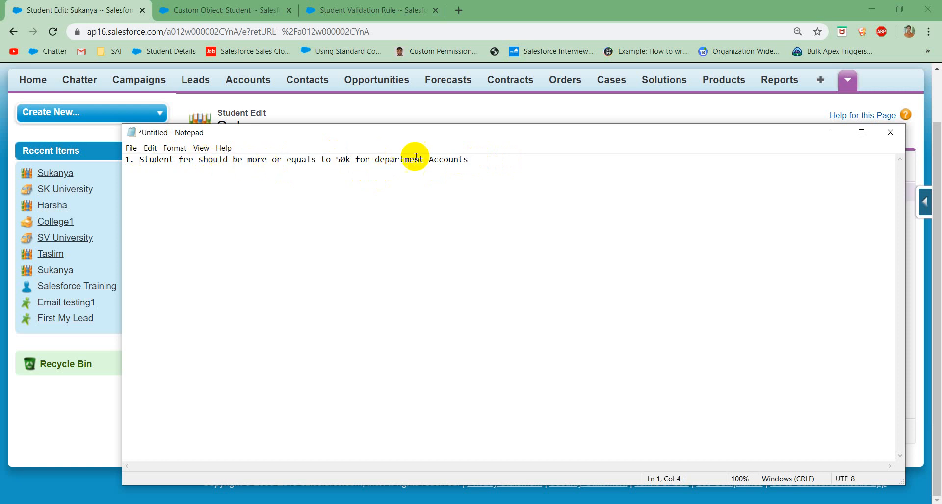
drag(429, 159, 456, 160)
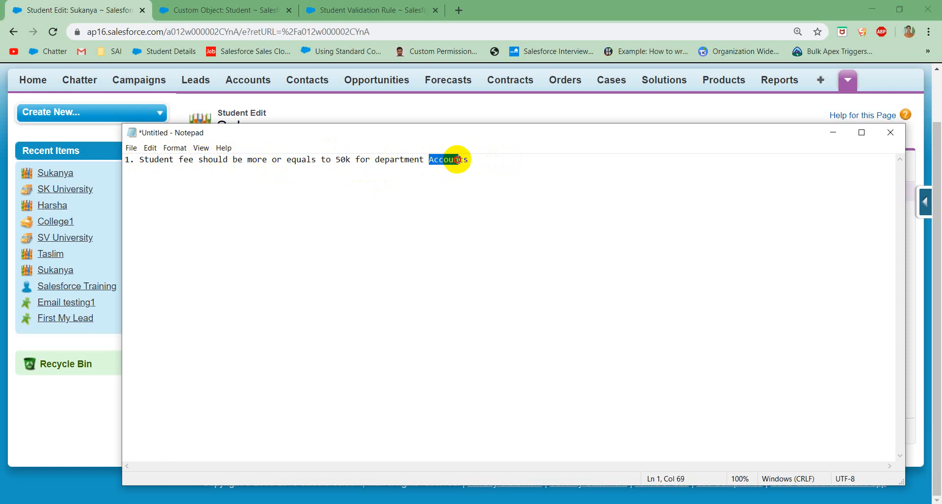
click(367, 179)
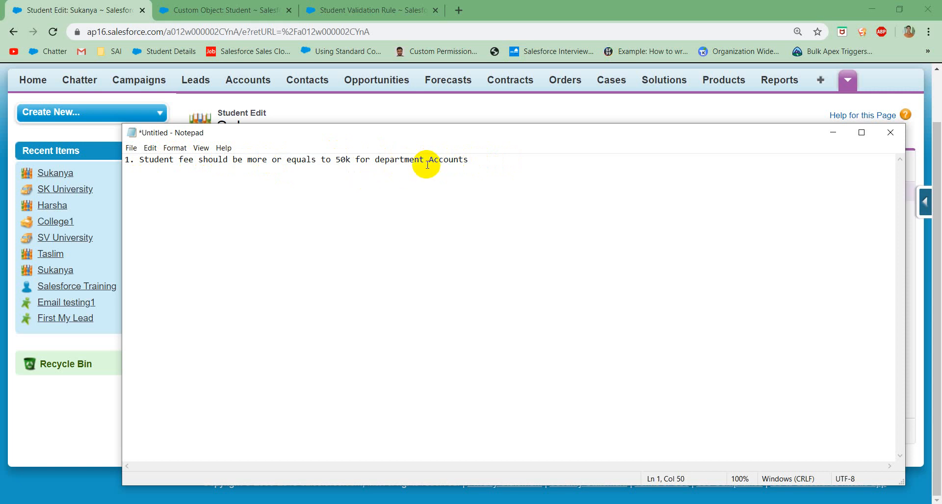
drag(429, 159, 463, 160)
click(350, 177)
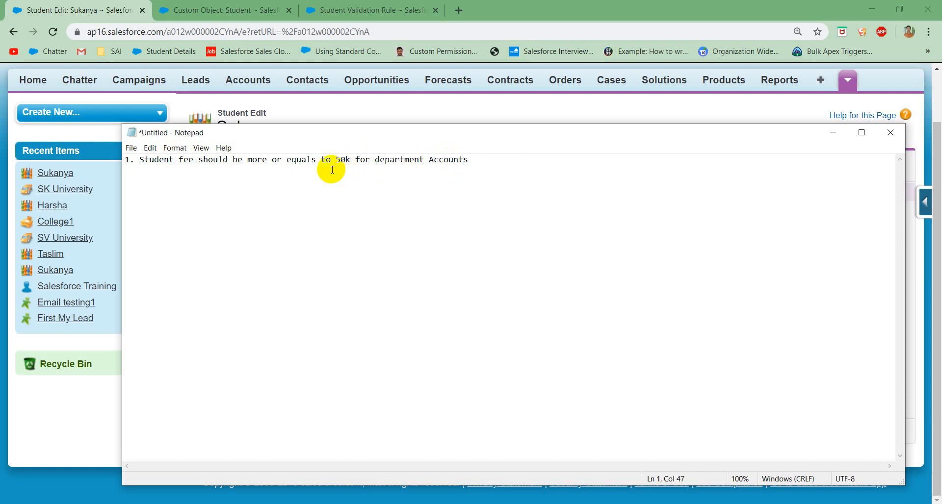
drag(335, 159, 350, 160)
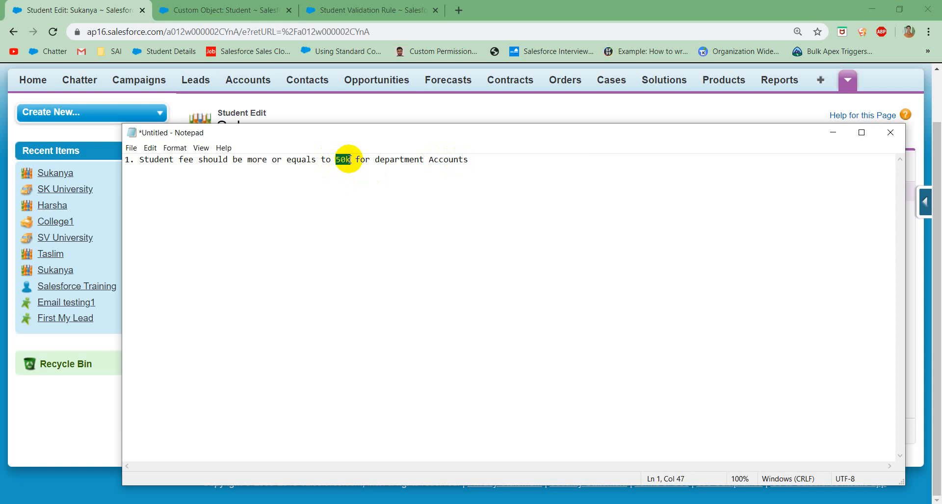
click(365, 172)
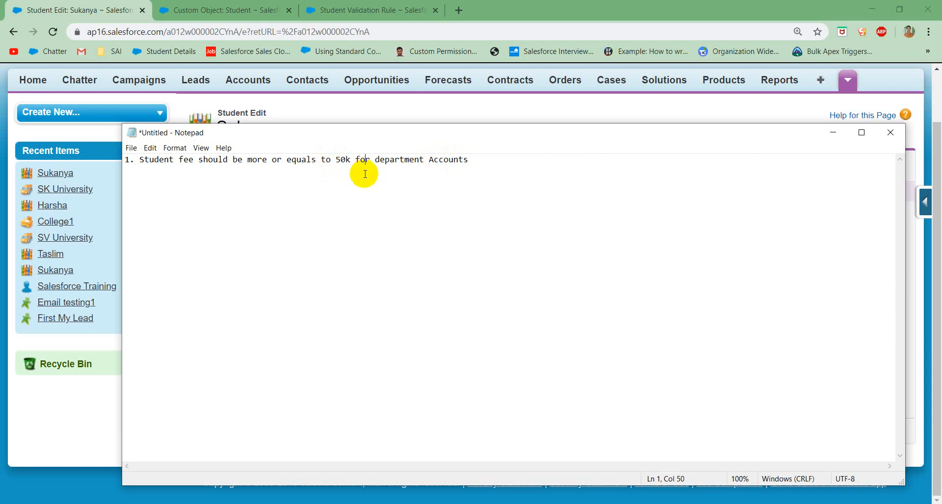
click(440, 159)
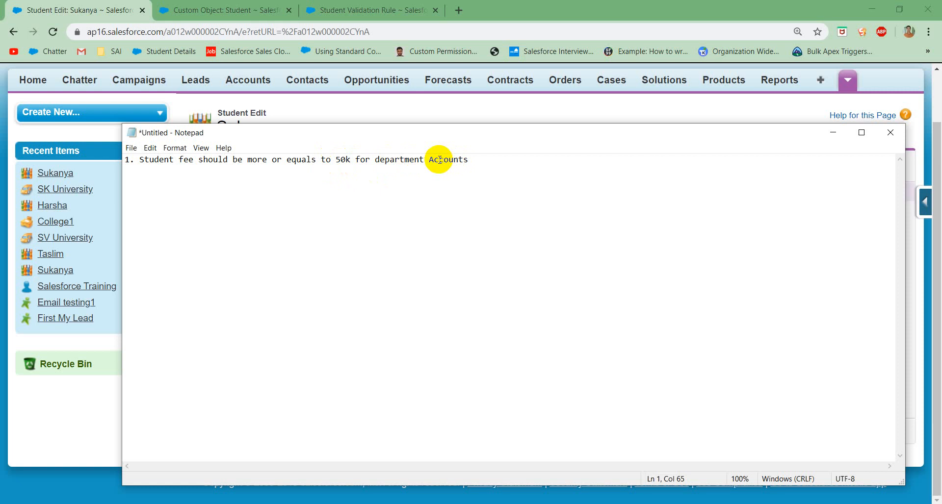
click(298, 162)
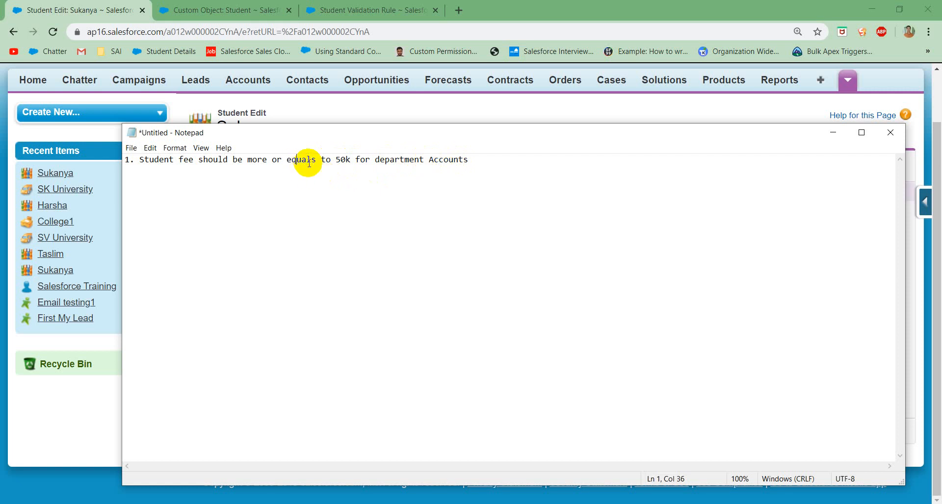
click(337, 160)
drag(337, 161, 347, 159)
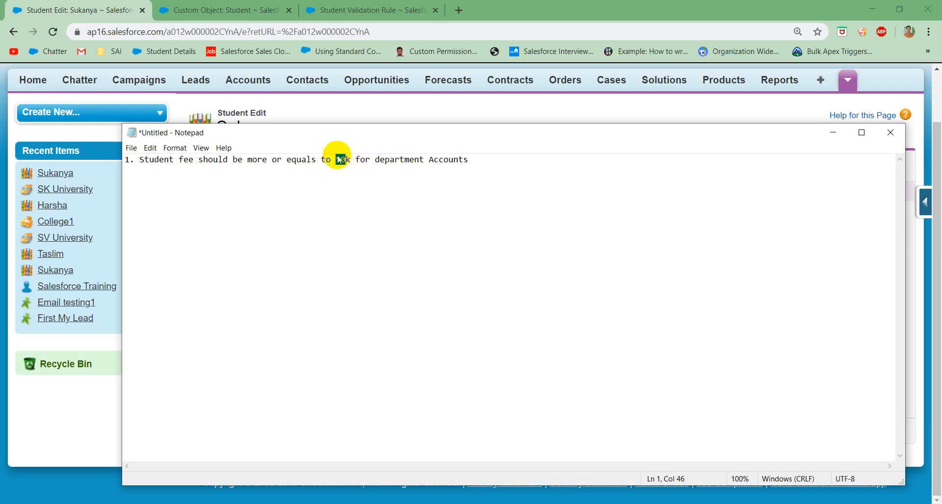
Step: Switch to the browser and open the Student object's Validate_Discount validation rule for editing
click(240, 10)
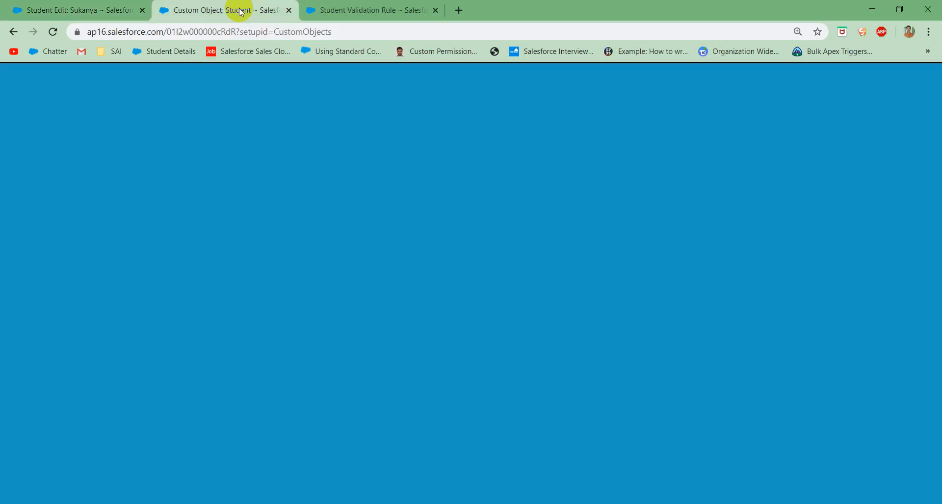
click(320, 10)
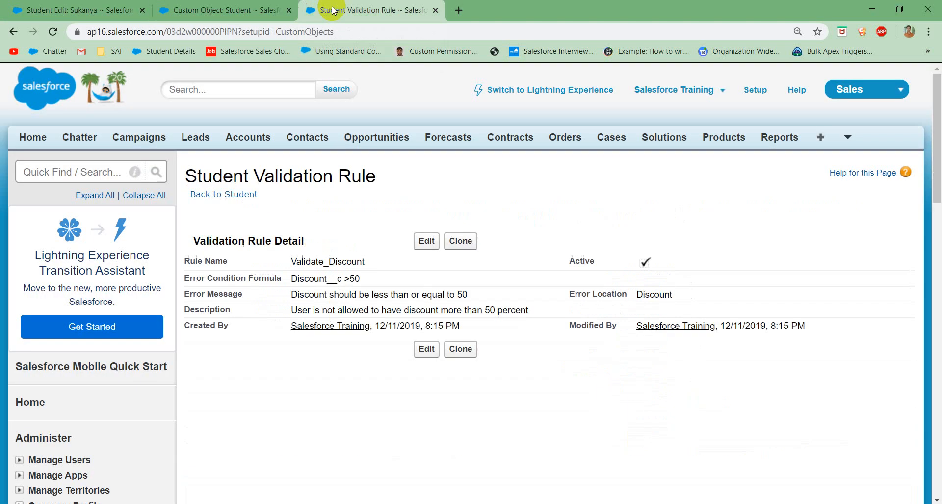
click(426, 241)
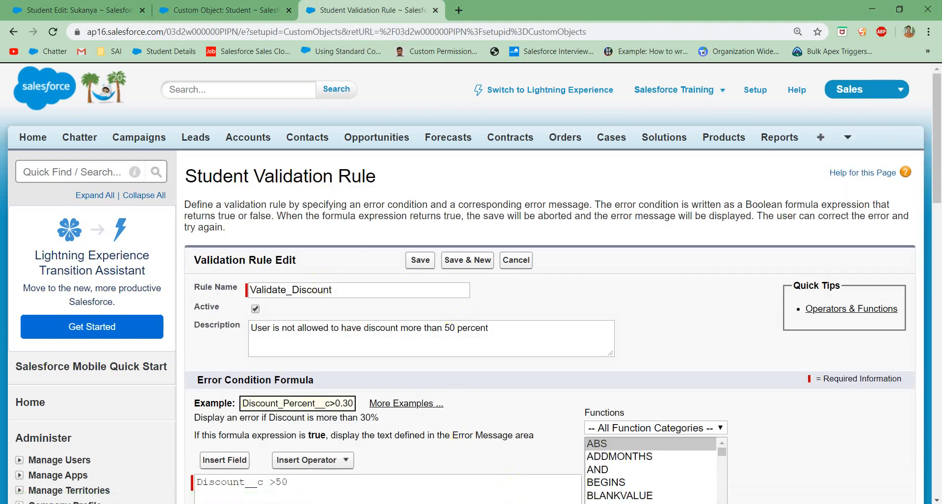
Step: Add the syntax line "AND(cond1, cond2, .....)" below the requirement in the Notepad note and highlight its parts
key(alt+Tab)
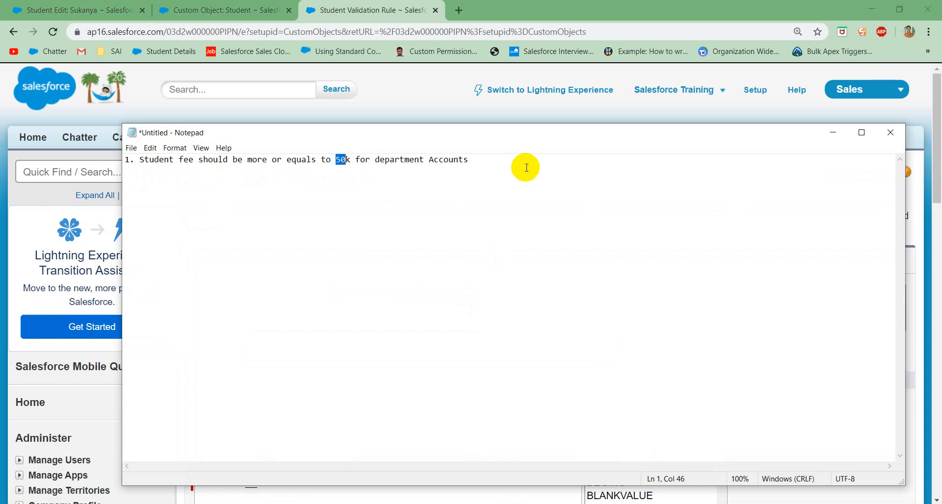
click(497, 163)
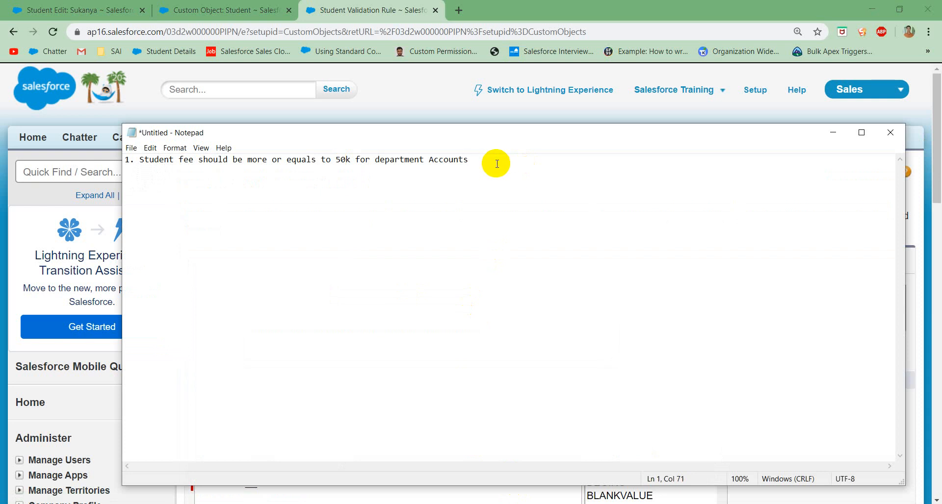
key(Return)
key(Return)
text(AND(cond1, cond2, .....))
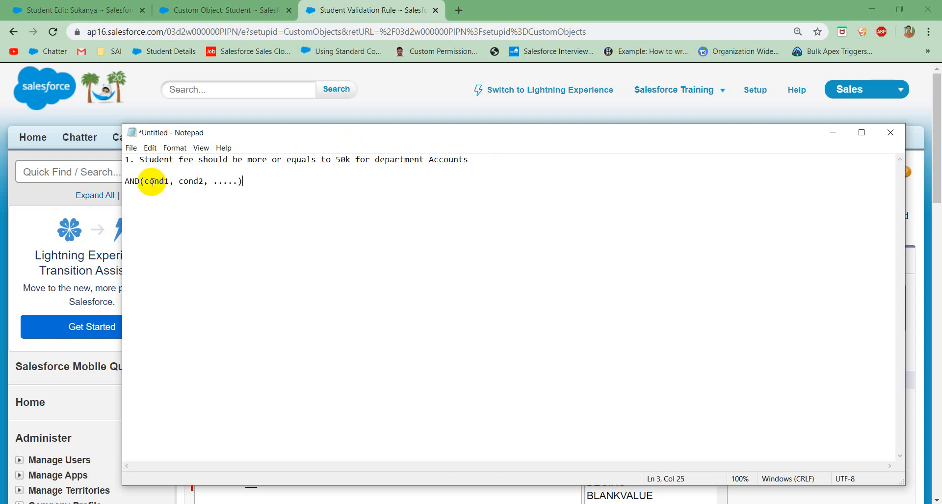
click(179, 182)
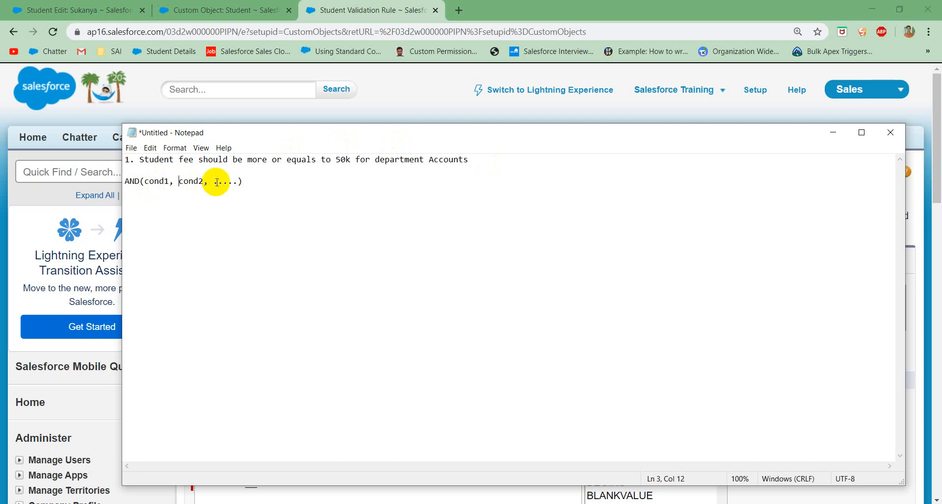
drag(237, 182, 145, 181)
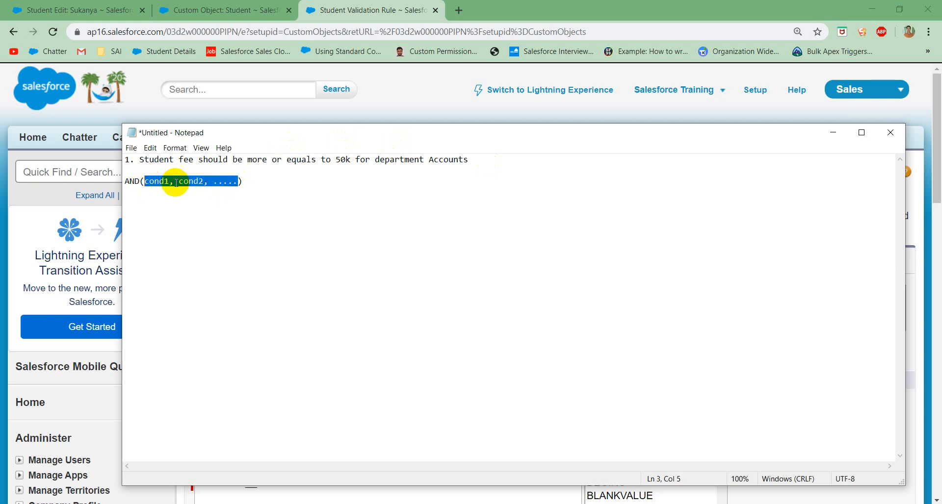
click(197, 182)
drag(252, 183, 97, 195)
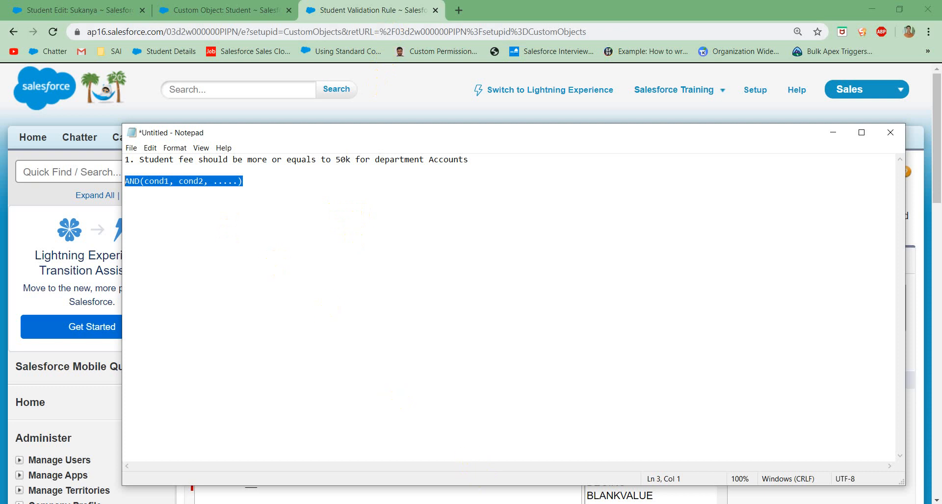
Step: Switch to Paint and add a text box beside the agenda with the lines "AND:" and "Syntax:"
click(457, 503)
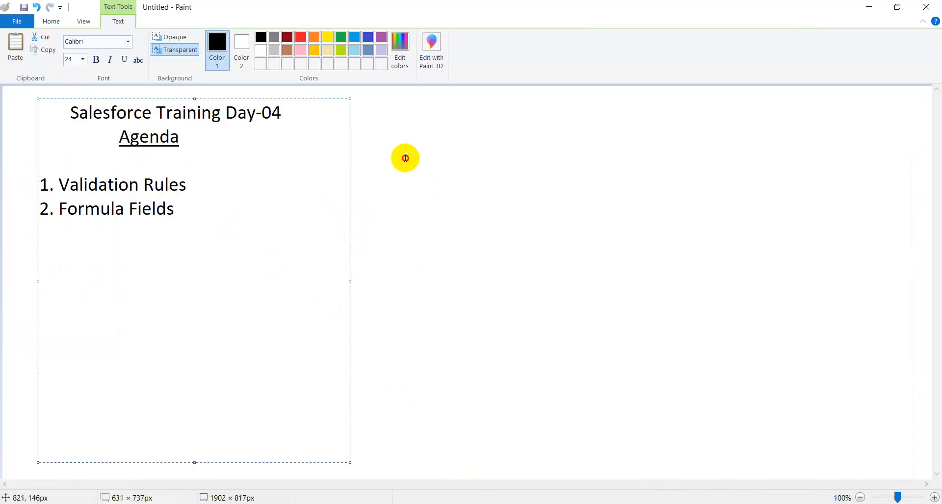
click(406, 157)
drag(351, 106, 762, 288)
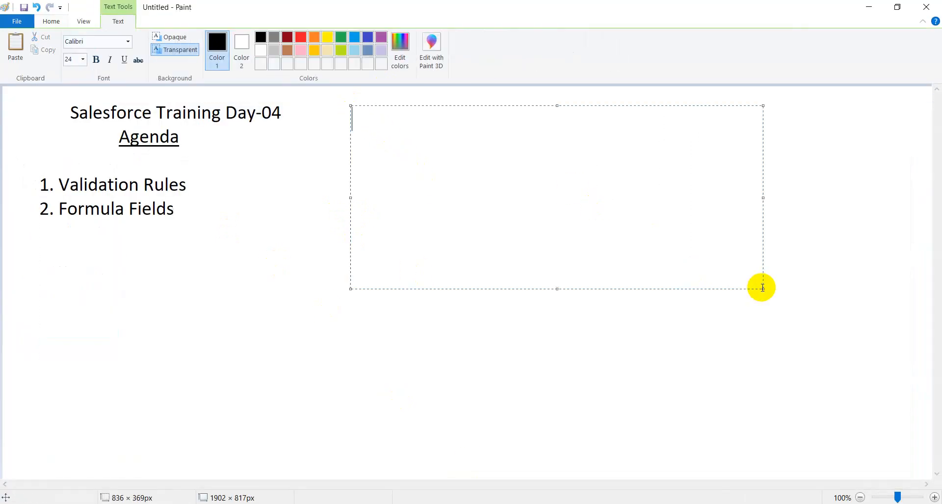
text(AND:)
key(Return)
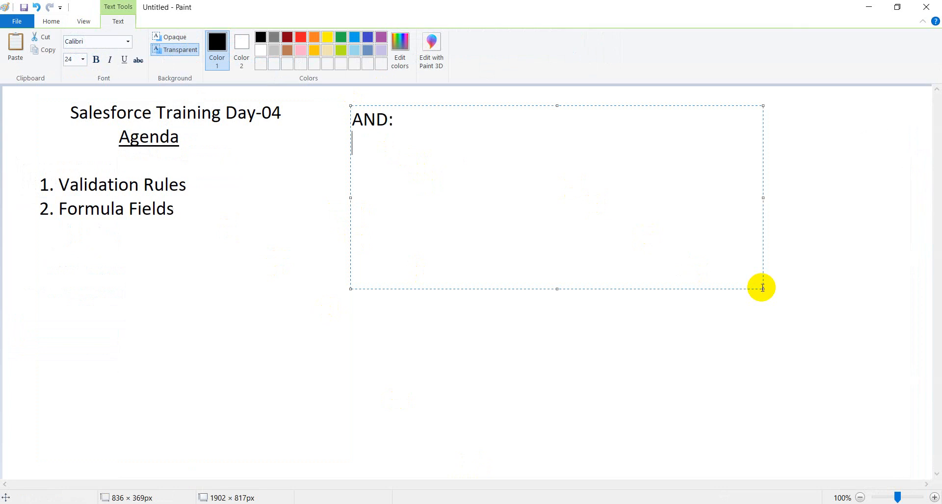
text(Syntax:)
key(Return)
Step: Write "AND(cond1, cond2,.....)" under the Syntax line and highlight its parts
text(AND()
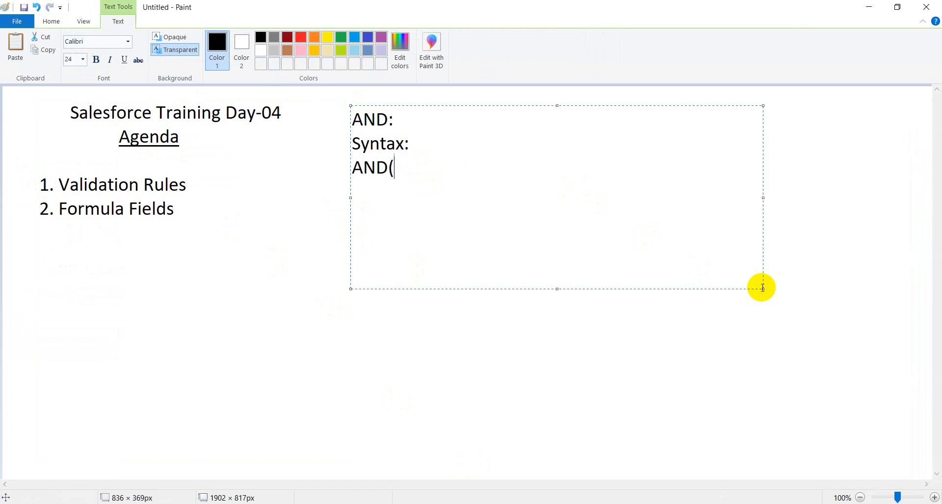
text(cond1, cond)
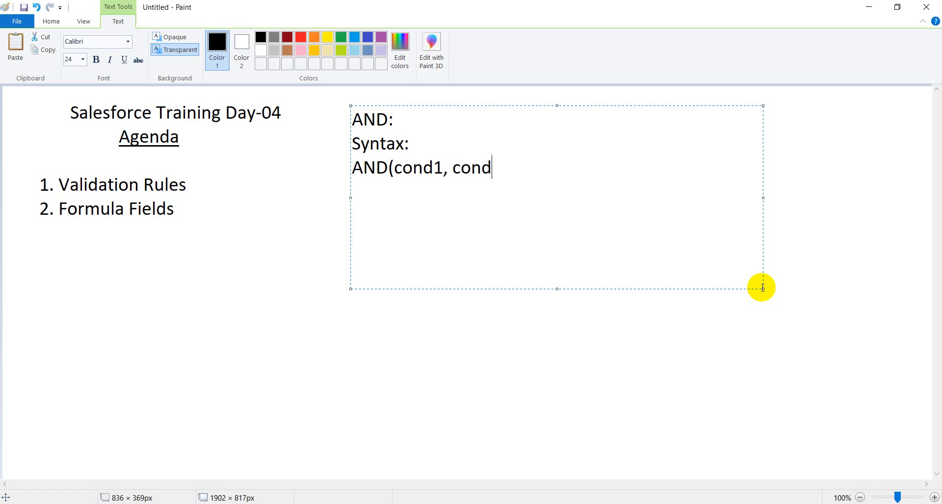
text(2,.....))
key(Return)
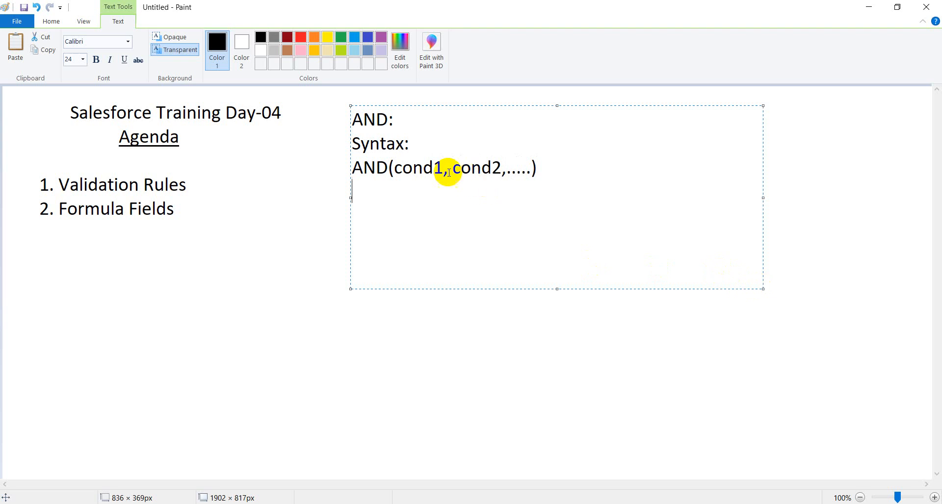
drag(492, 168, 508, 171)
click(508, 172)
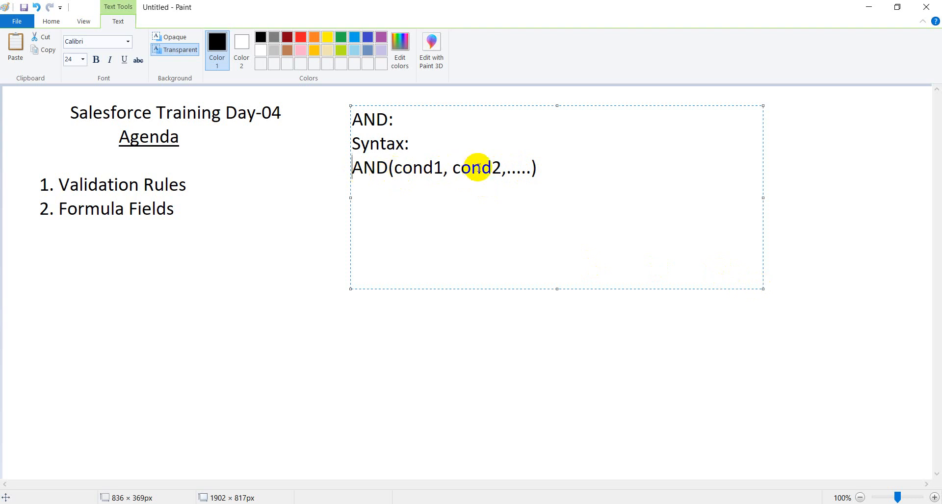
drag(538, 169, 355, 172)
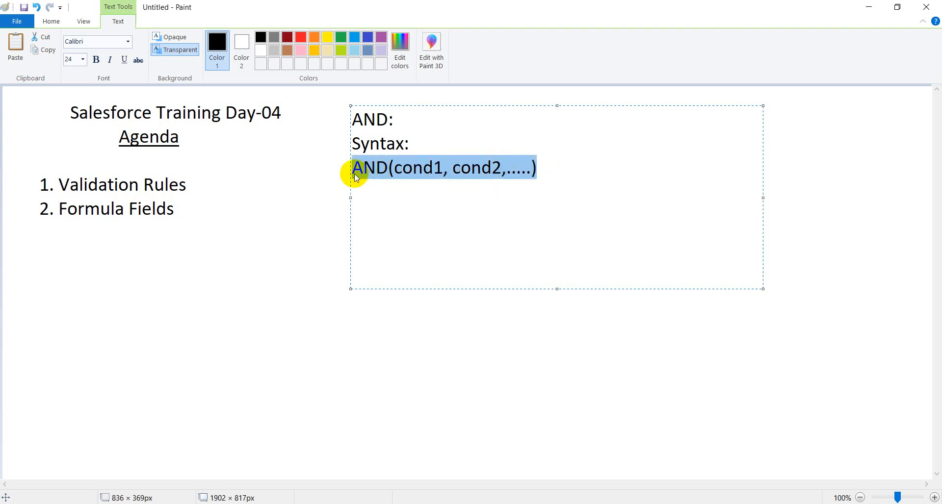
click(453, 162)
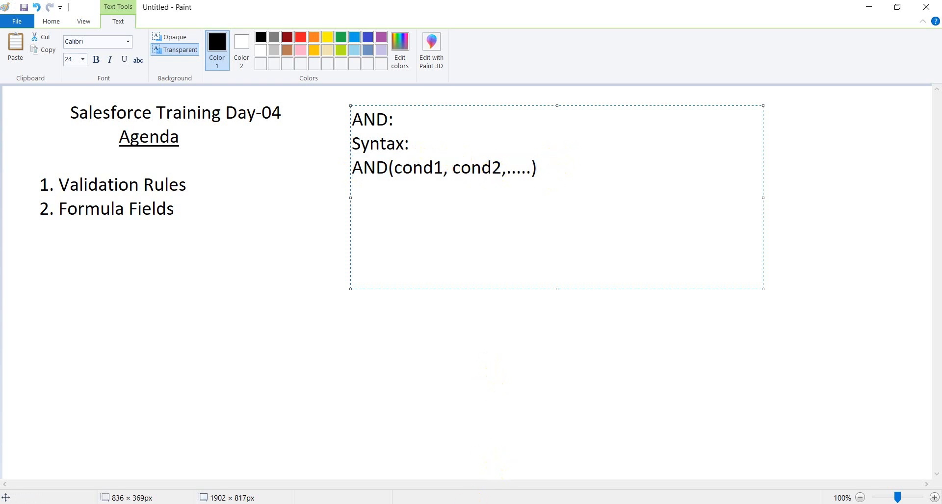
Step: Switch to the browser and rename the Validate_Discount rule as Validate_Student_Fee_for_Accounts_Depart
key(alt+Tab)
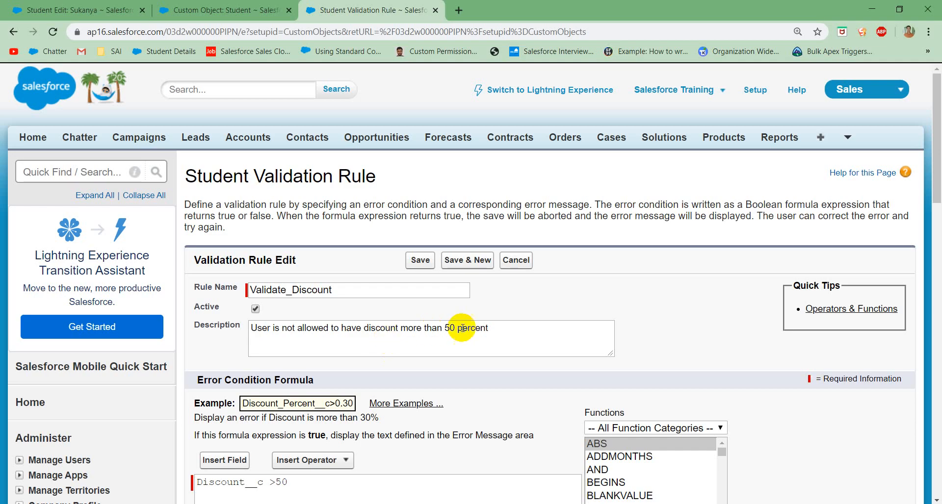
scroll(462, 328, down, 10)
scroll(349, 193, up, 3)
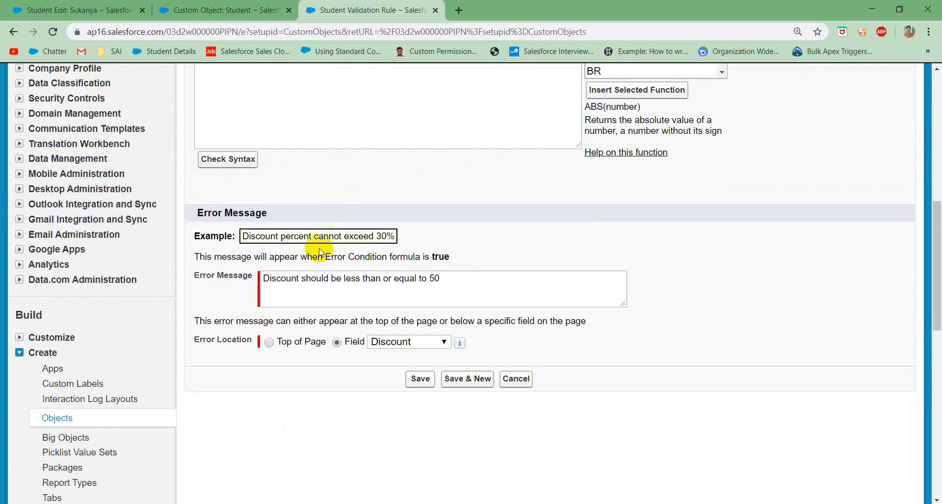
scroll(309, 202, up, 4)
drag(290, 261, 179, 265)
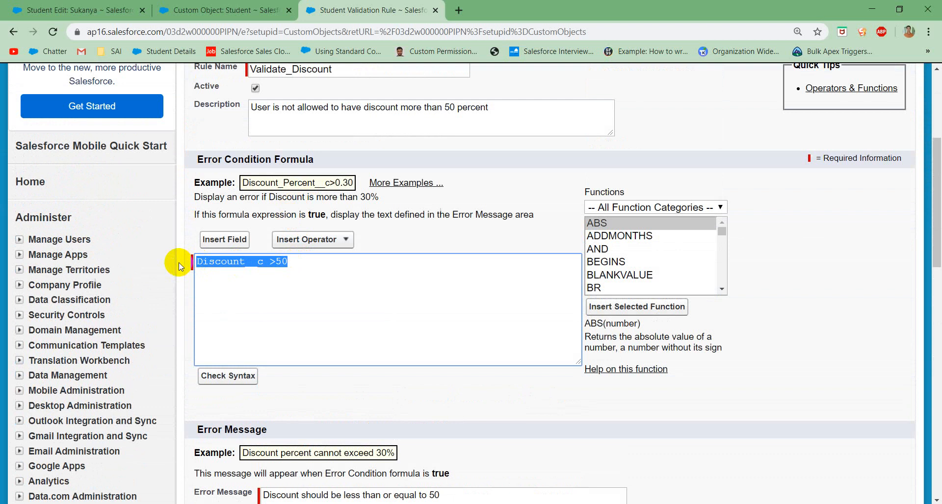
scroll(288, 269, up, 2)
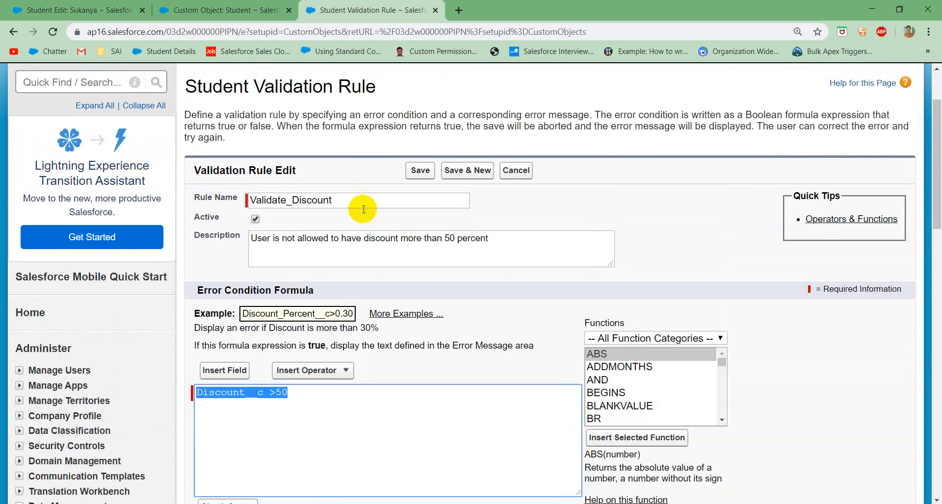
double_click(359, 206)
key(BackSpace)
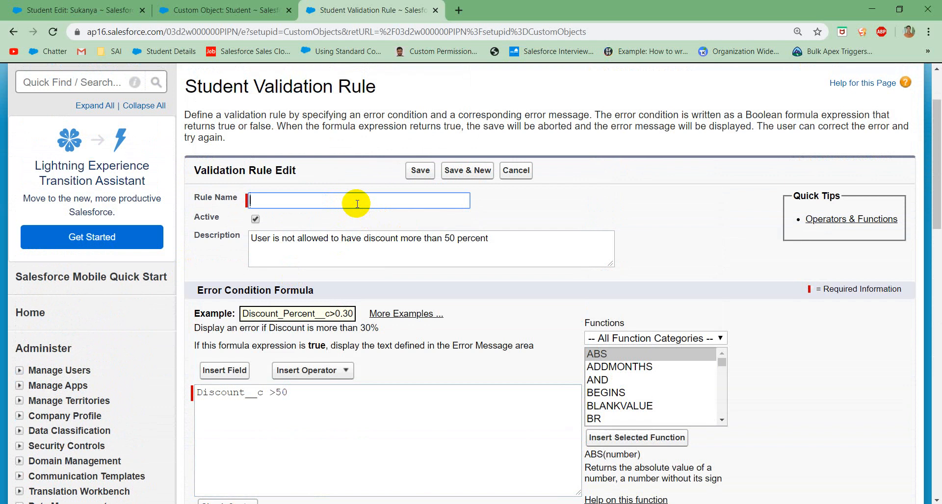
text(Validaet)
key(BackSpace)
key(BackSpace)
text(te Student )
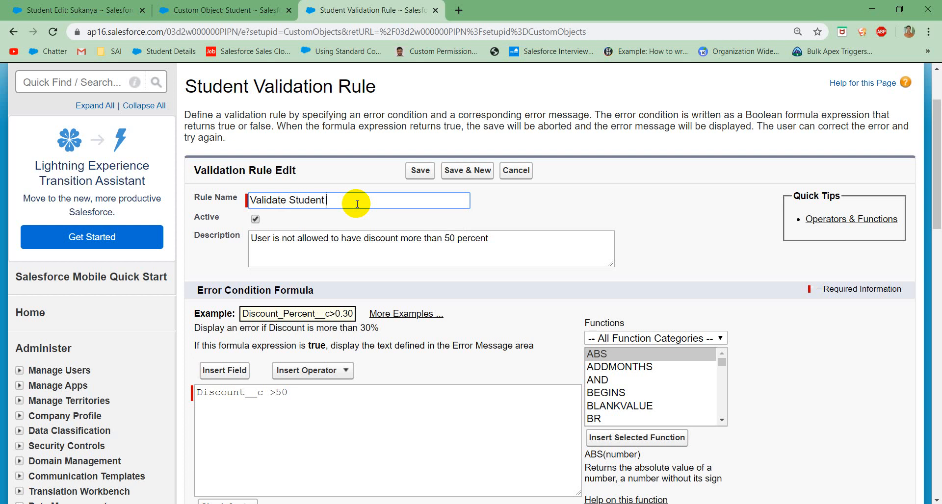
text(Fee fror Accounts Depart)
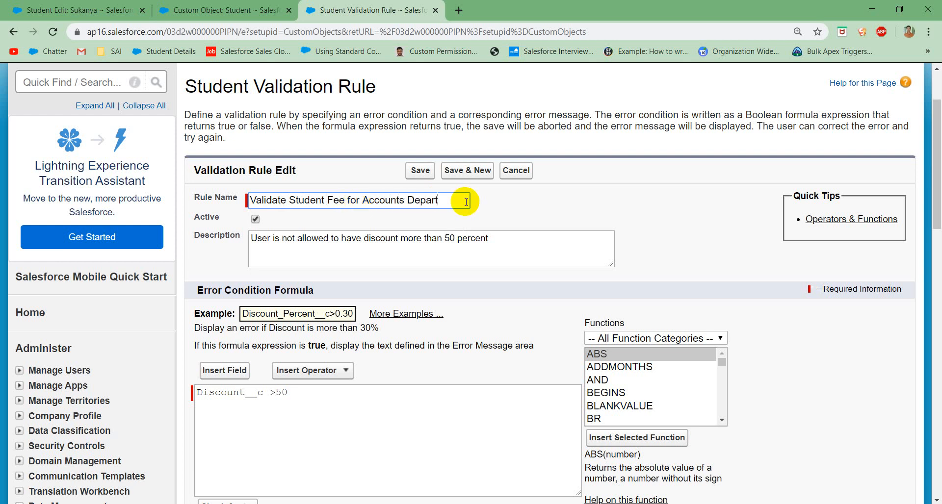
click(426, 262)
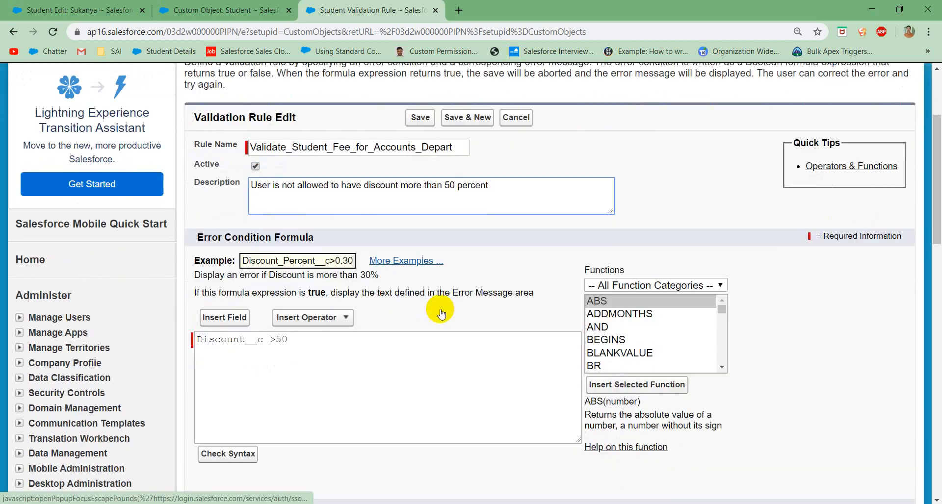
Step: Clear the existing Discount formula from the rule's error condition
scroll(437, 310, down, 2)
drag(310, 287, 170, 283)
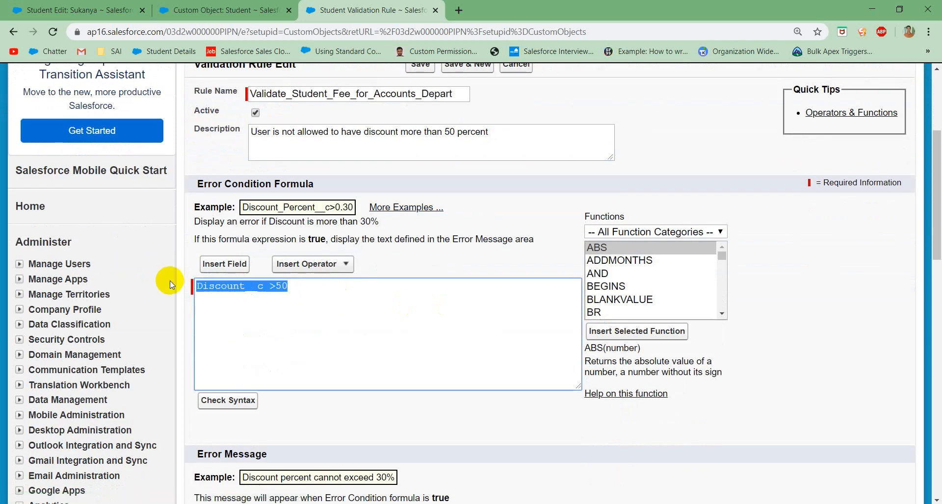
key(BackSpace)
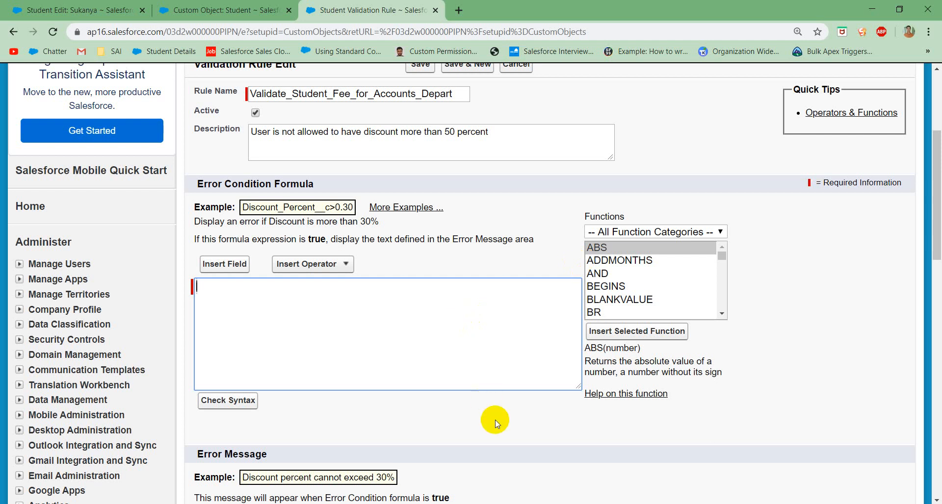
Step: Look up the ISPICKVAL function and its description in the function list
click(605, 254)
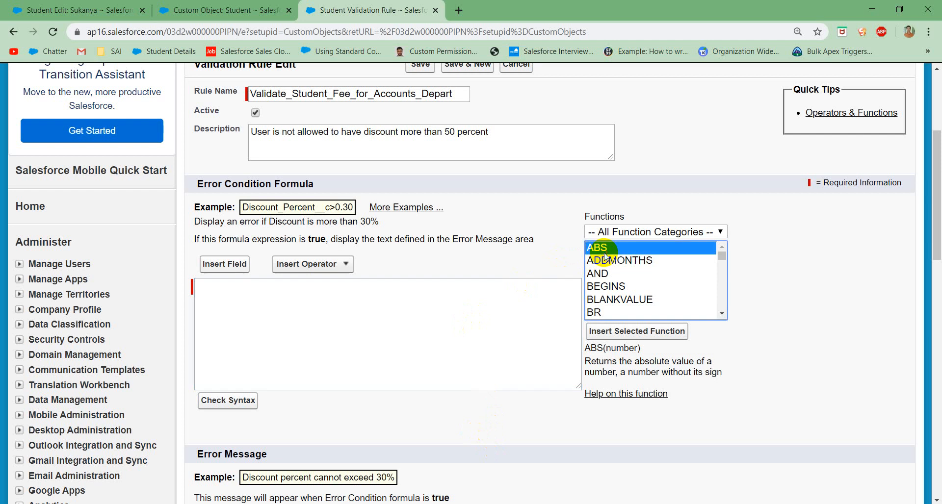
key(i)
key(s)
key(p)
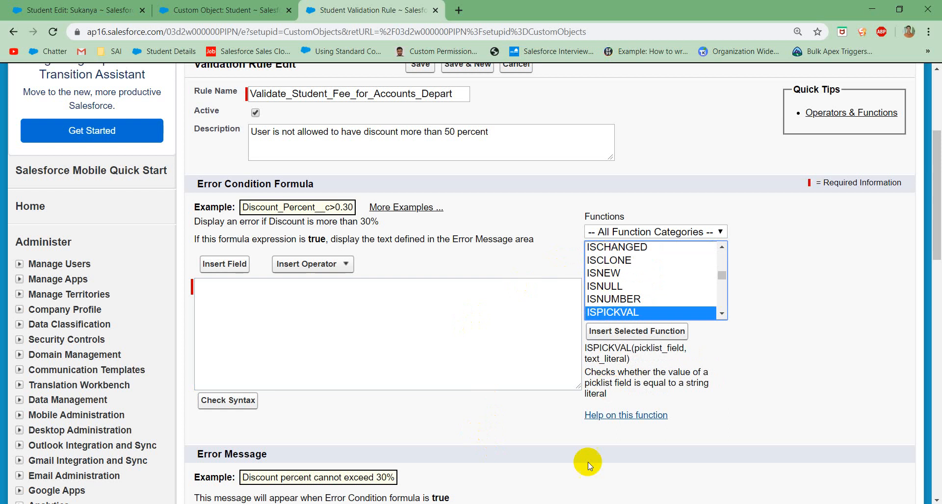
Step: Switch to Notepad and replace the AND syntax line with the condition "Student fee > 50000"
key(alt+Tab)
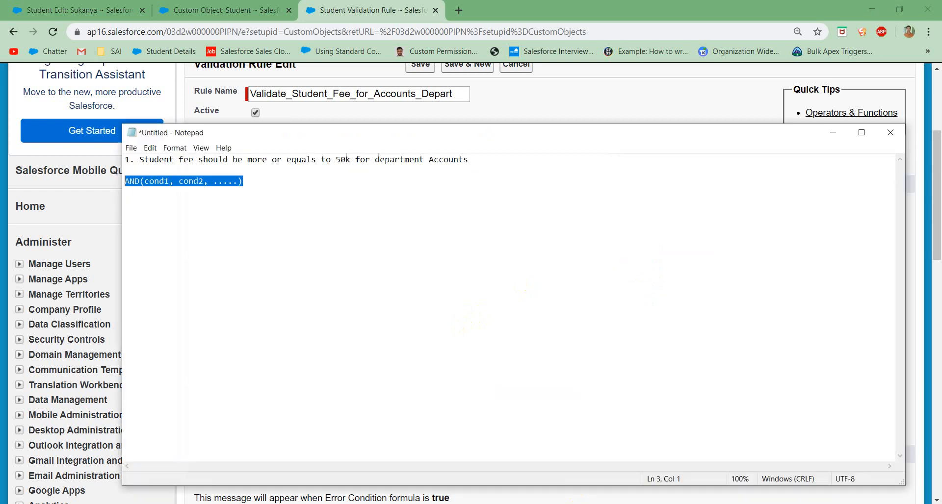
click(261, 184)
drag(254, 185, 105, 177)
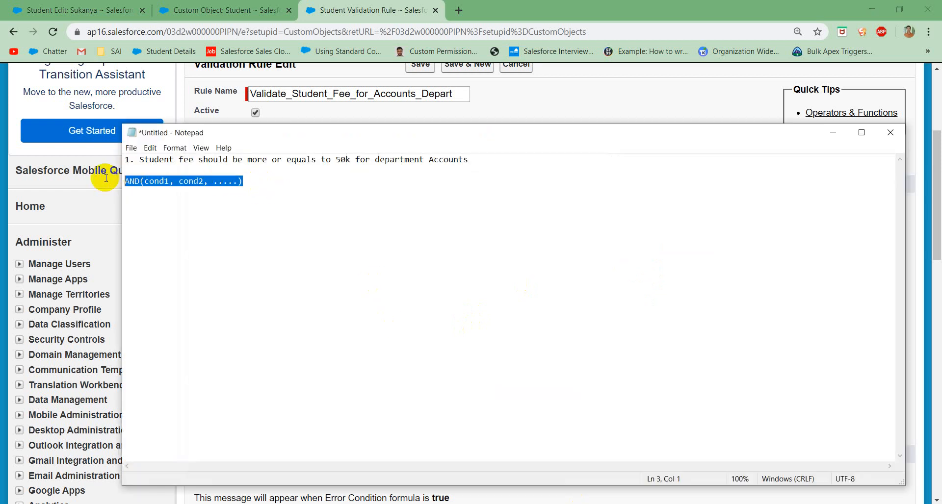
key(ctrl+x)
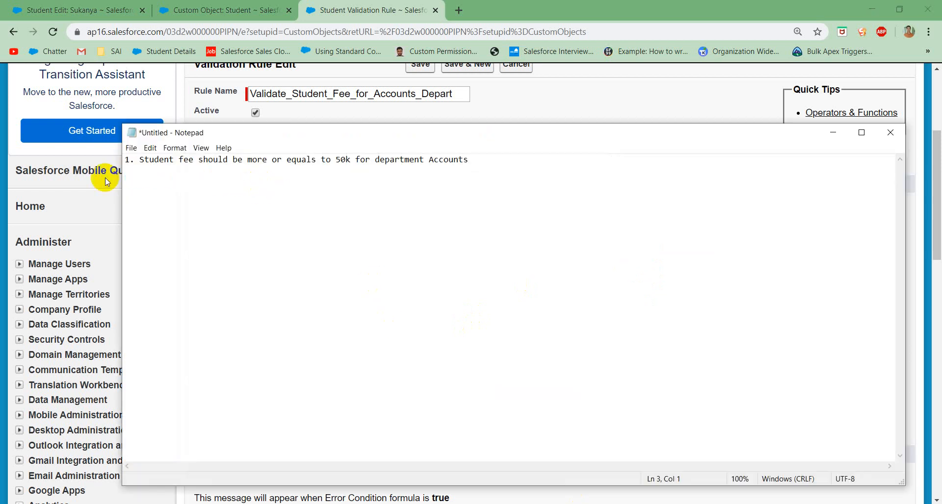
text(Student fee > 50000)
key(Return)
Step: Add the second condition "Department = Accounts" on the line below and highlight both conditions
text(Department)
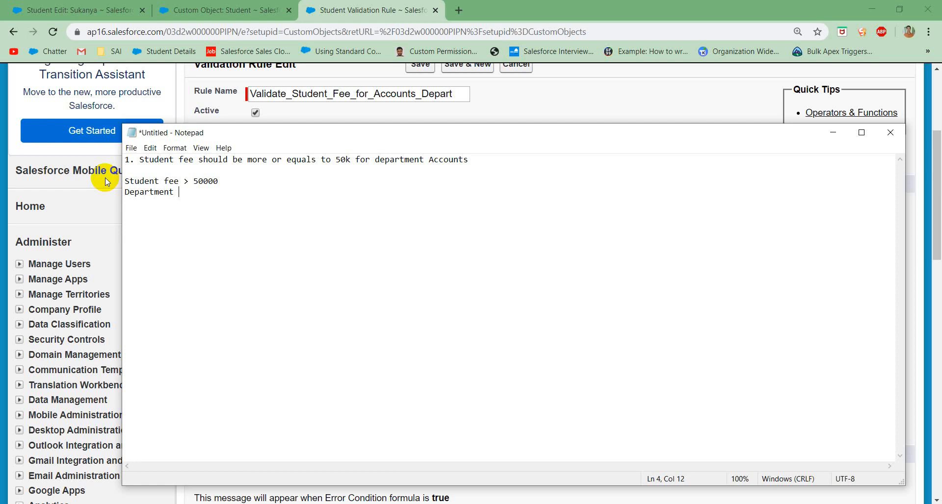
text( = Accounts)
drag(126, 181, 244, 198)
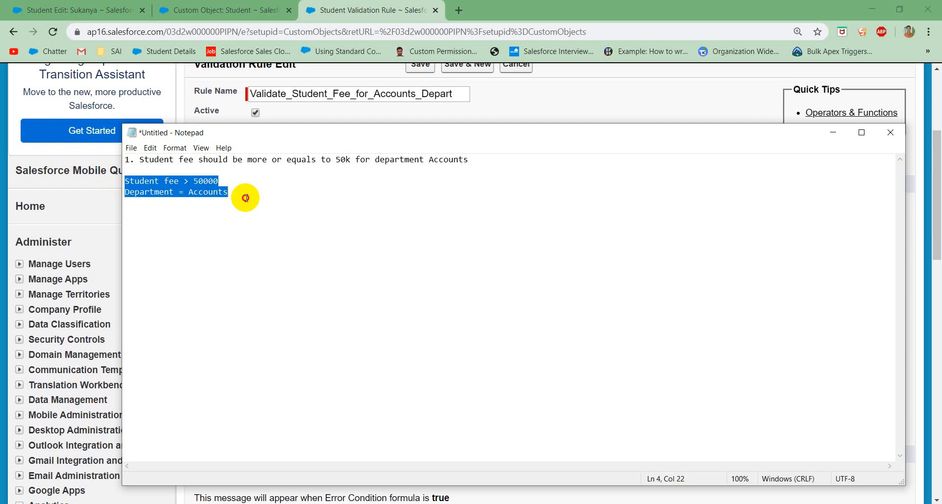
click(251, 198)
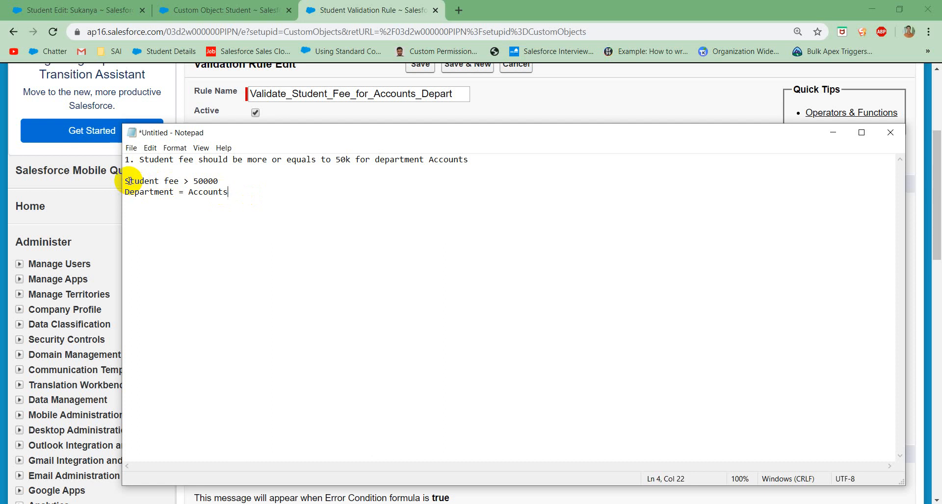
Step: Wrap the note's two conditions in AND( ), separated by a comma, and switch back to the browser
click(208, 214)
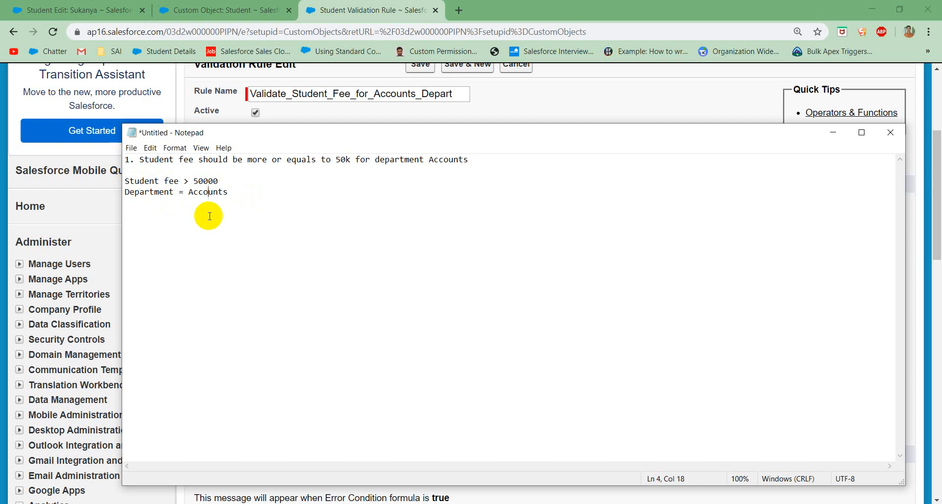
click(126, 182)
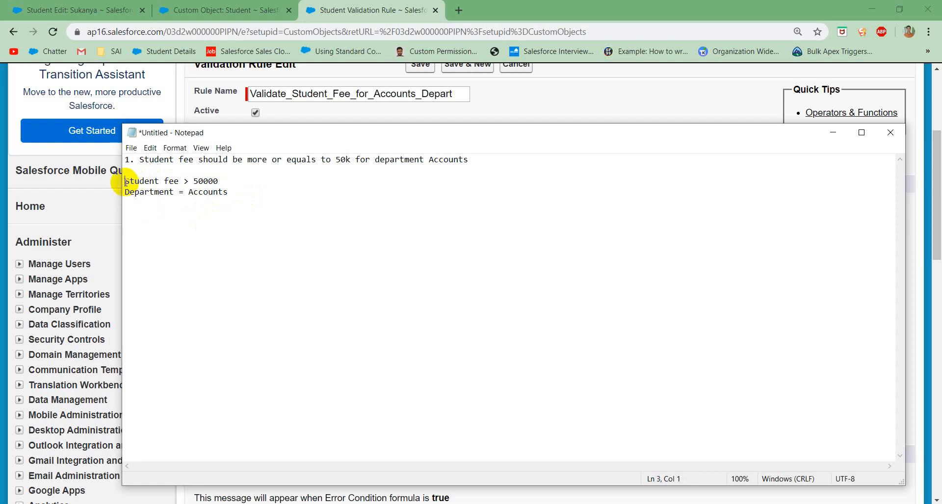
text(AND()
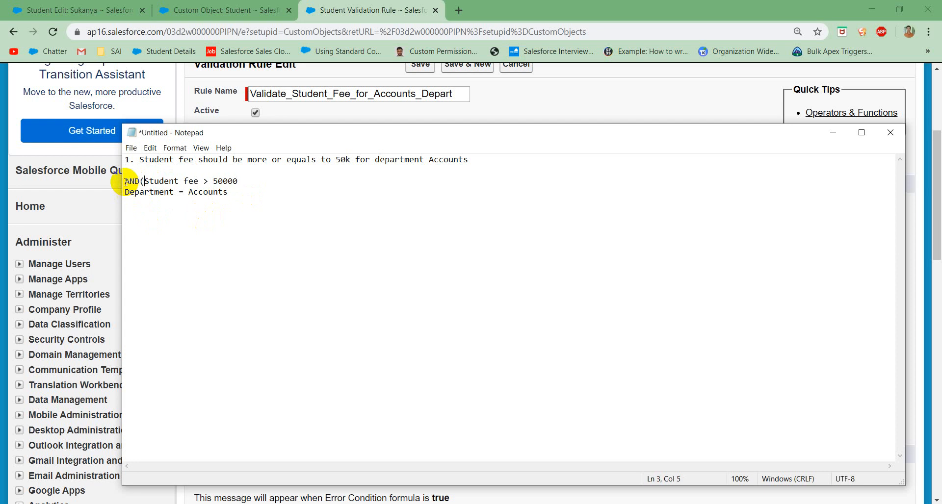
click(254, 184)
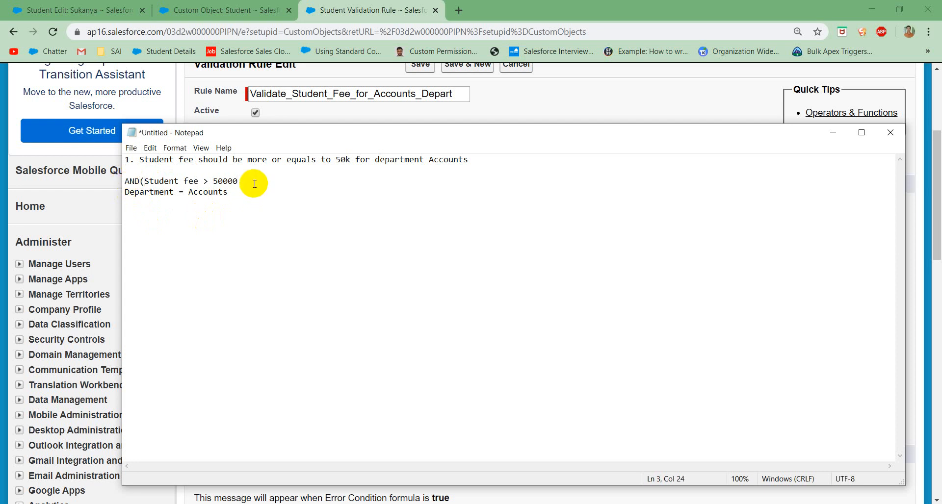
text(,)
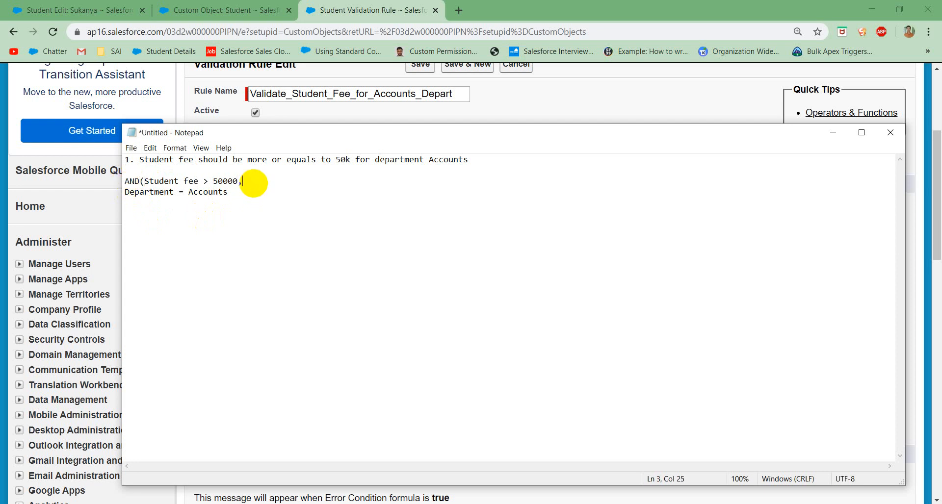
click(237, 197)
text())
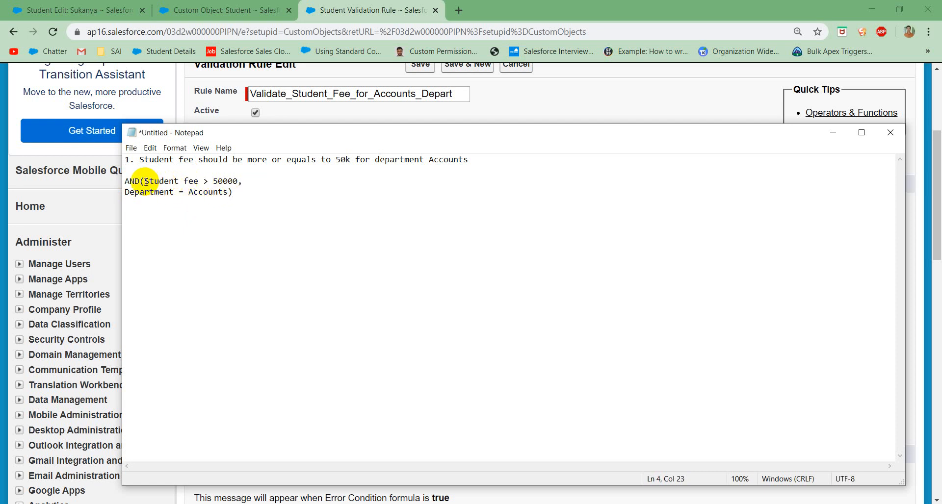
drag(135, 181, 129, 181)
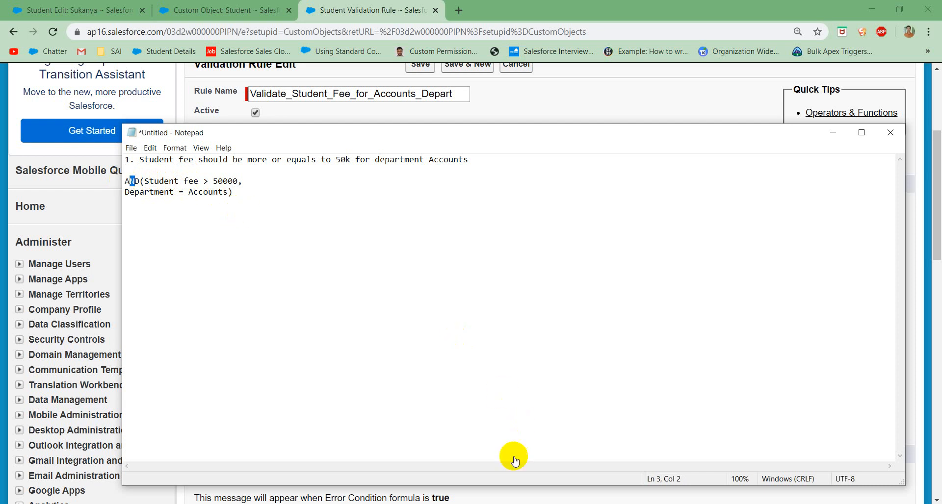
click(503, 503)
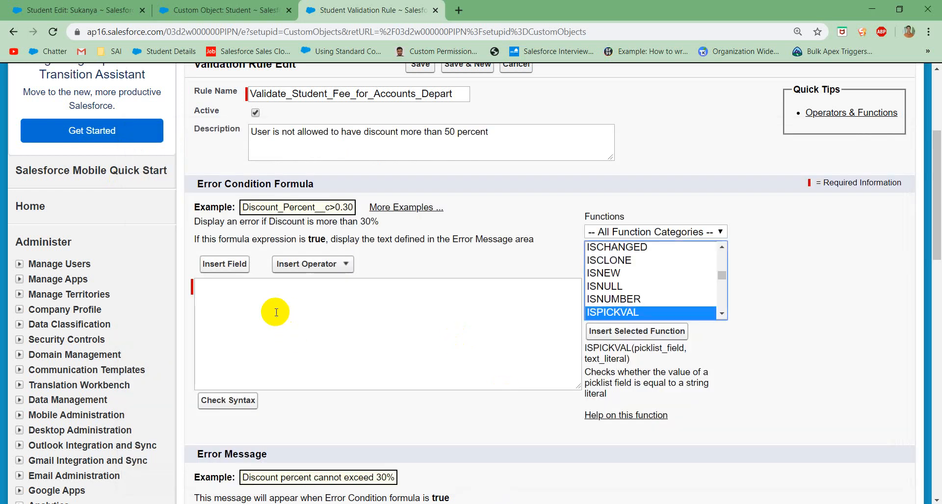
click(239, 307)
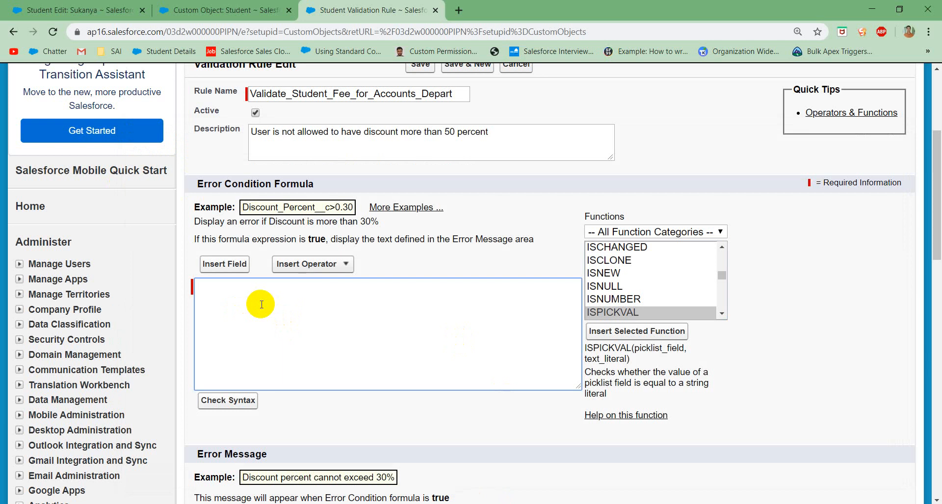
text(AND)
key(BackSpace)
key(BackSpace)
key(BackSpace)
Step: Insert the AND function into the error condition formula and clear its placeholder arguments
click(613, 286)
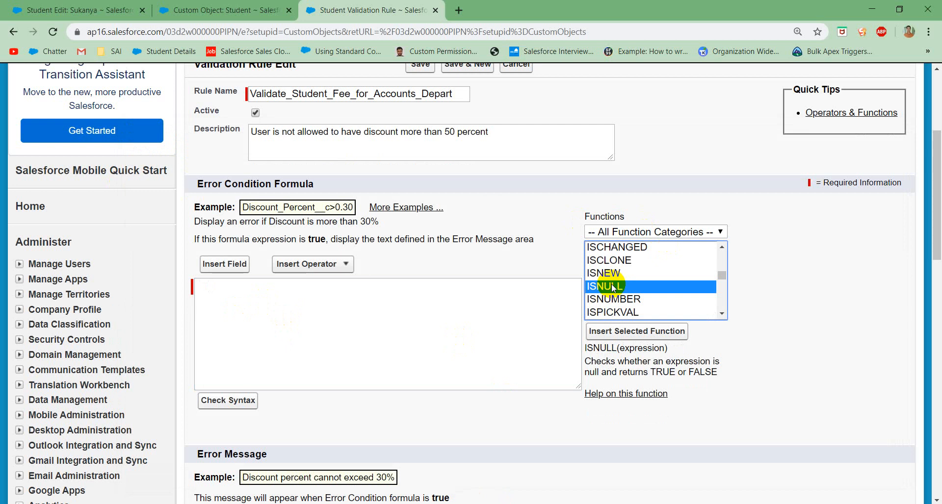
text(and)
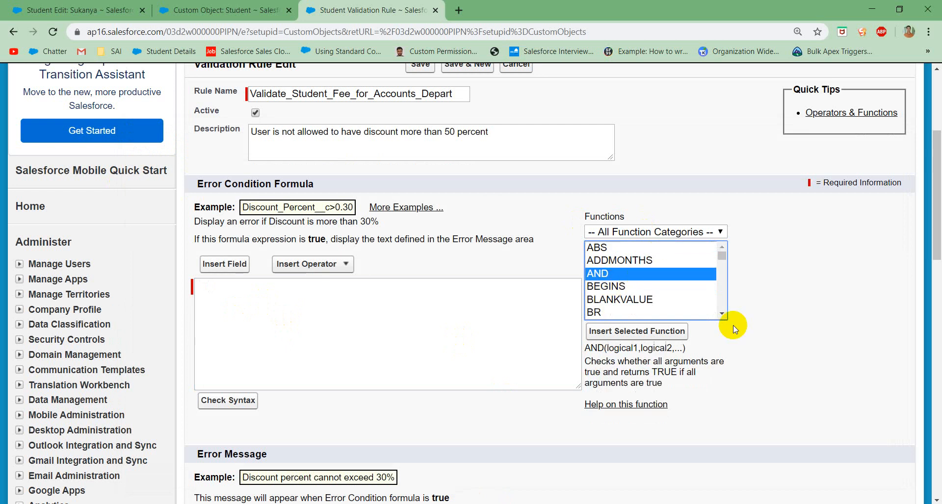
click(630, 333)
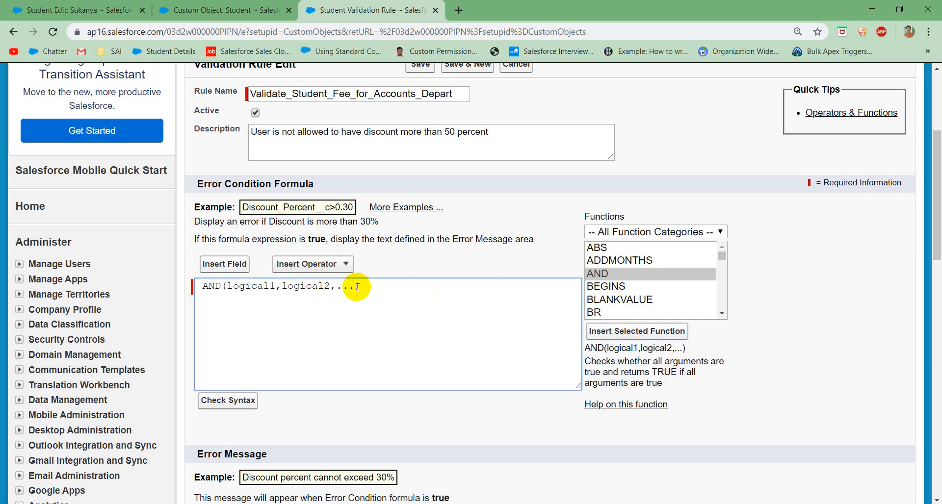
drag(355, 286, 228, 287)
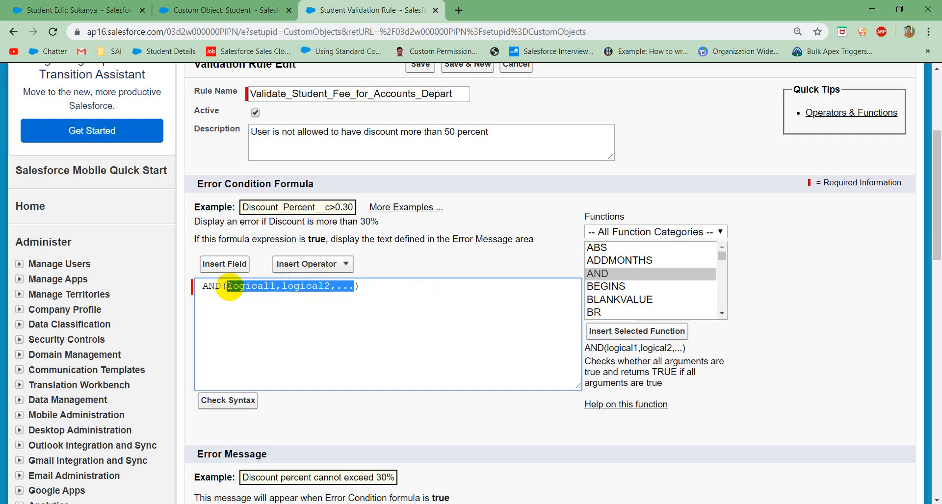
key(BackSpace)
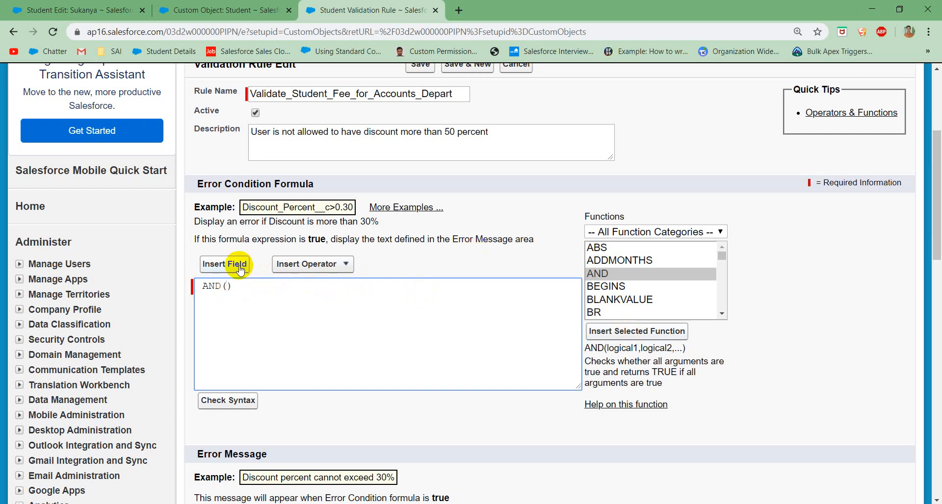
Step: Add the condition Student_Fee__c <50000, followed by a comma, inside the AND parentheses using the Student Fee field
click(239, 269)
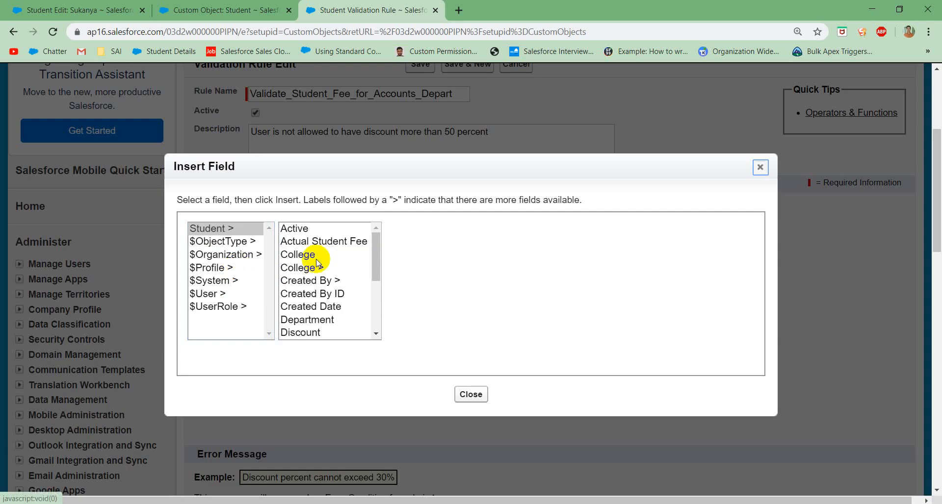
scroll(322, 248, down, 2)
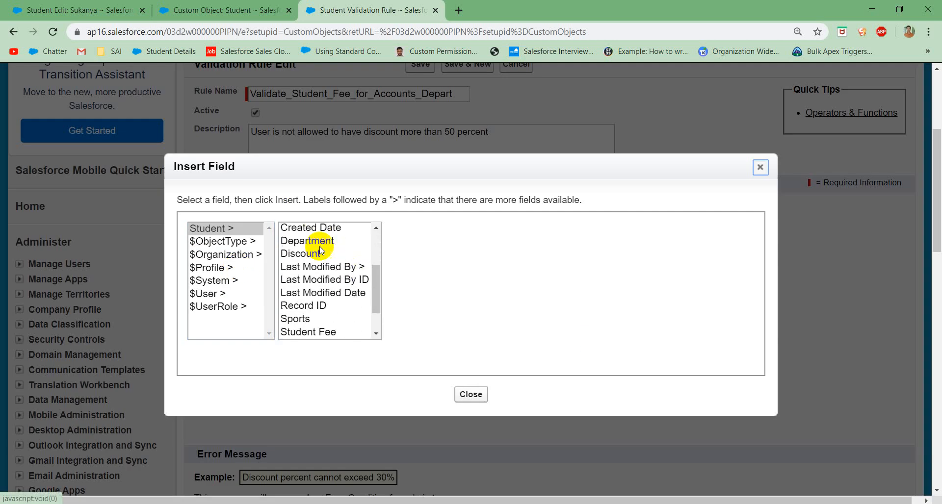
click(308, 306)
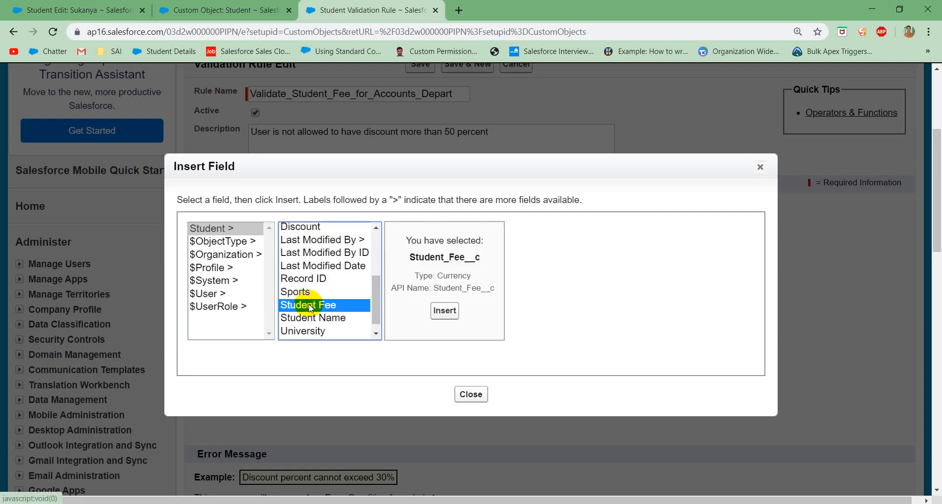
click(444, 311)
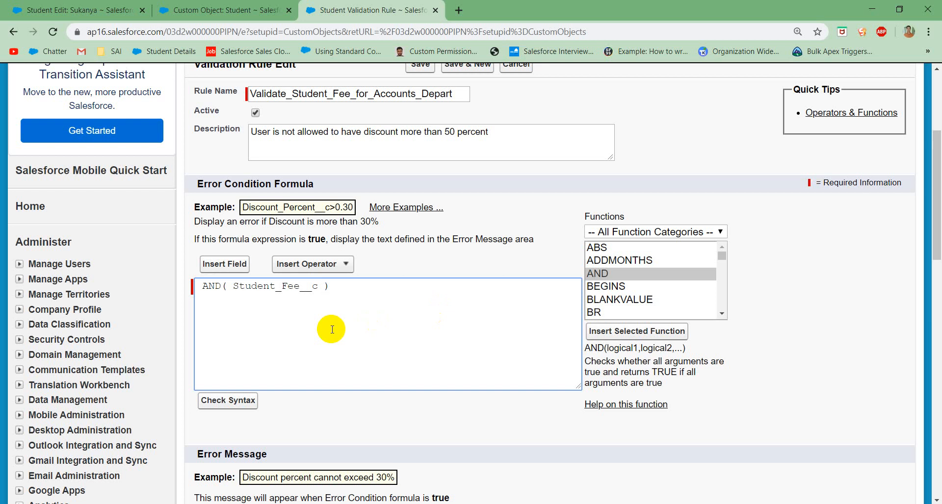
text(<50000,)
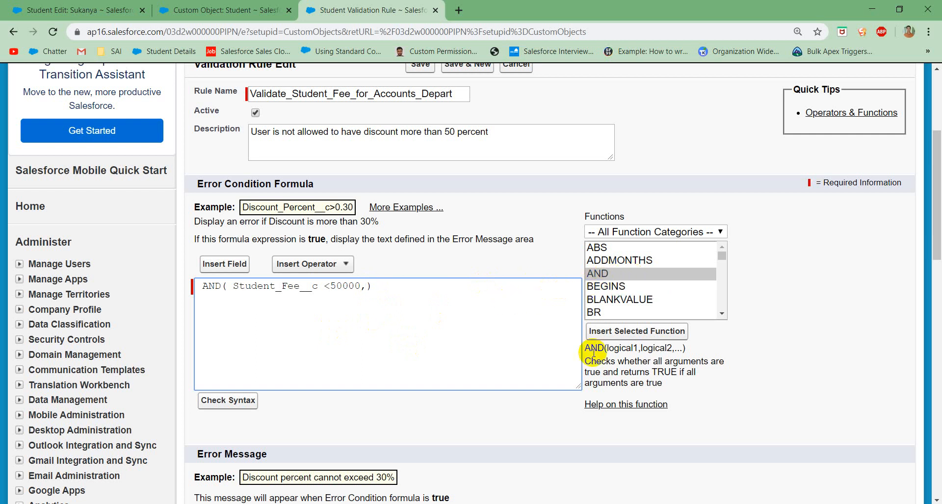
Step: Insert the ISPICKVAL function into the formula after the AND expression
click(619, 272)
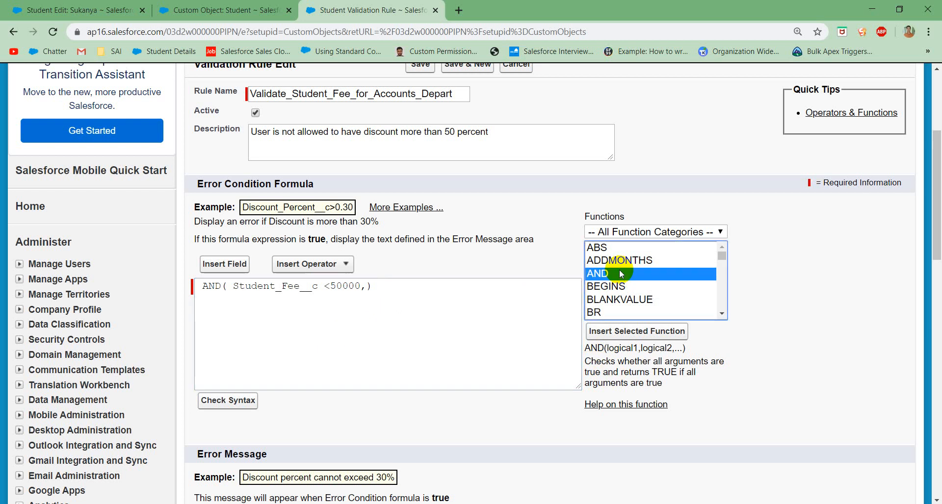
key(i)
key(s)
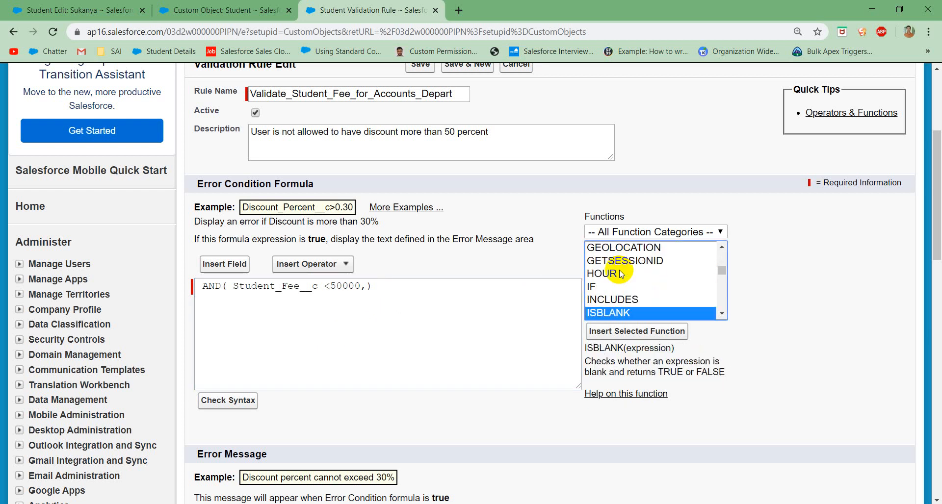
key(Down)
key(Down)
key(Down)
key(Down)
key(Down)
key(Down)
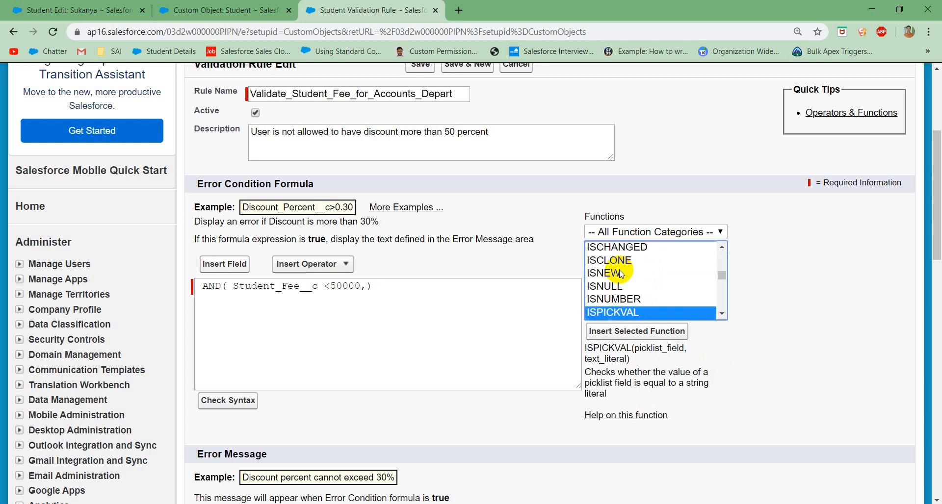
click(638, 331)
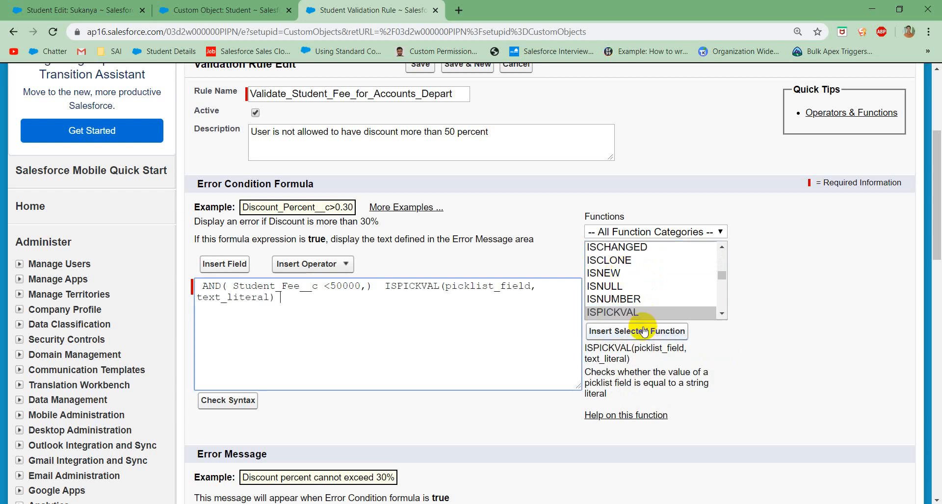
Step: Replace ISPICKVAL's picklist_field placeholder with the Student object's Department field
double_click(459, 288)
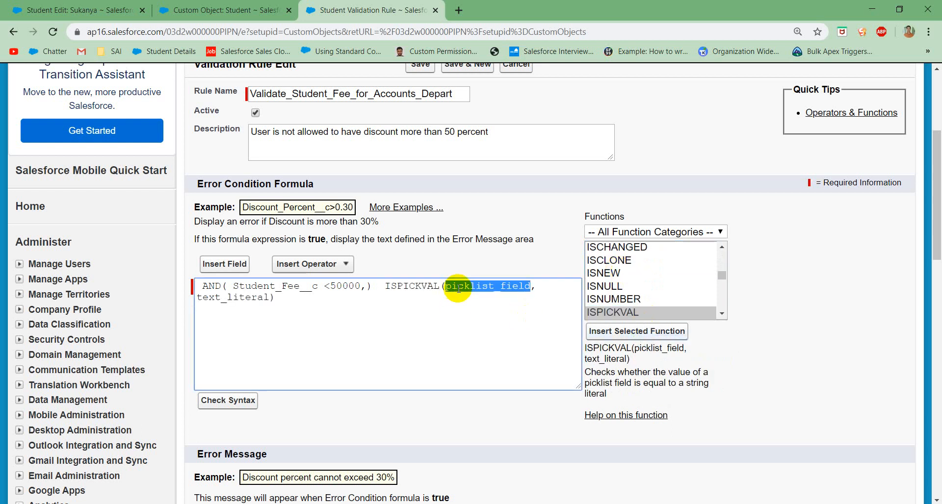
key(BackSpace)
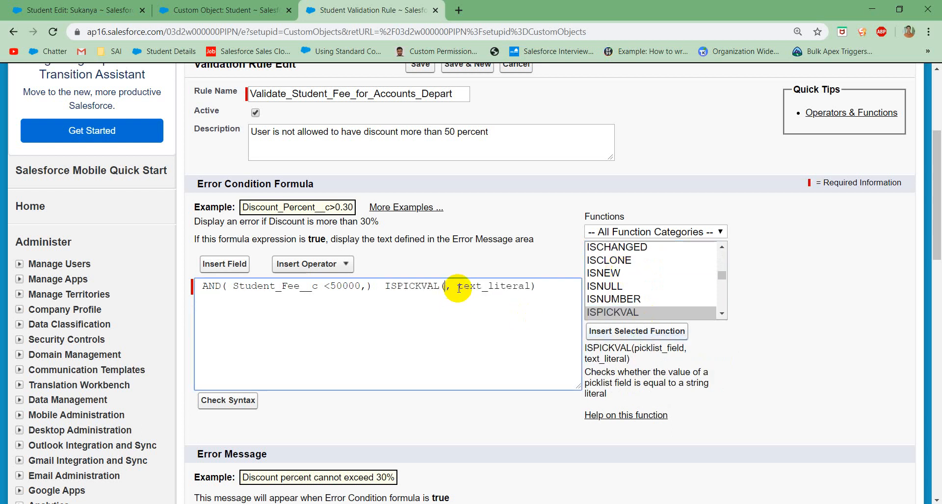
click(236, 267)
scroll(335, 257, down, 2)
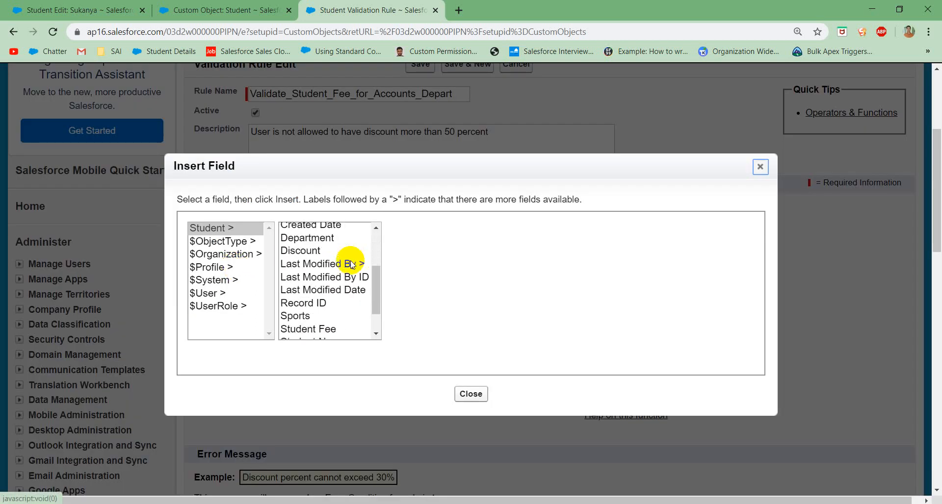
click(307, 238)
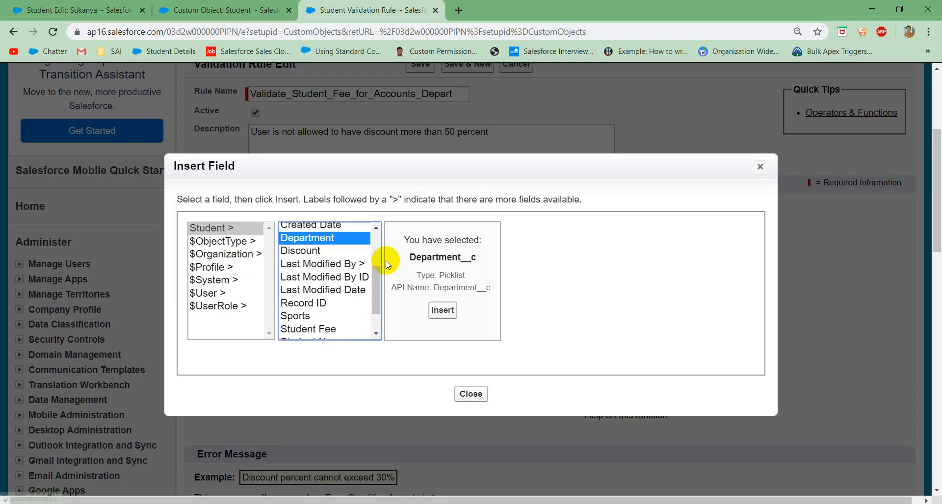
click(440, 311)
Step: Replace the text_literal placeholder with "Accounts" and check the formula's syntax
triple_click(230, 304)
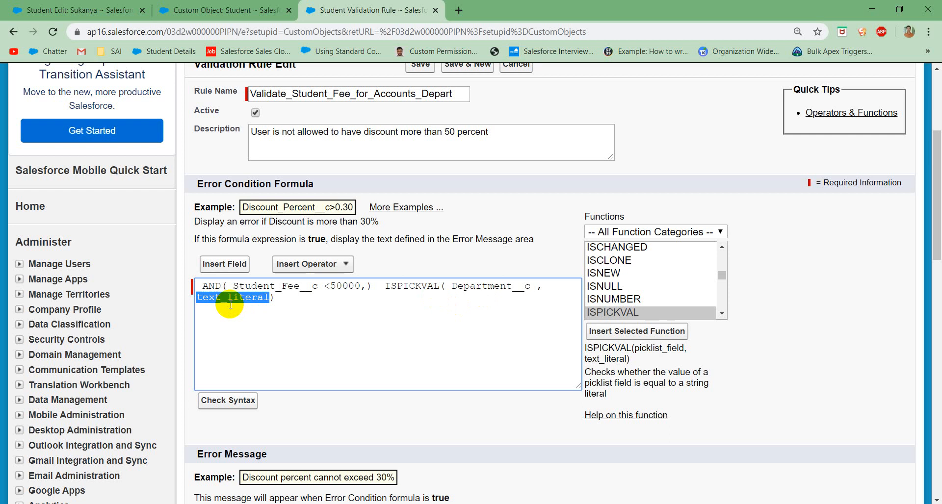
click(230, 304)
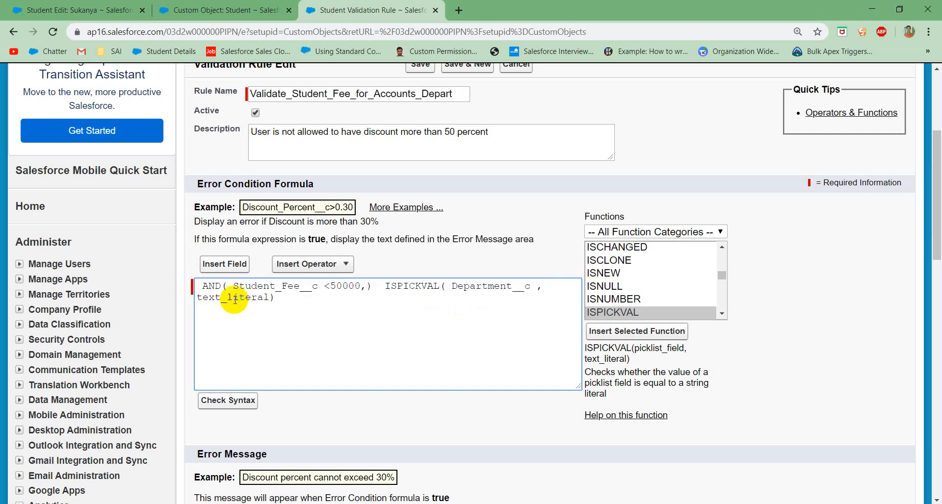
double_click(234, 300)
key(BackSpace)
text("")
text(Account)
text(s)
click(222, 402)
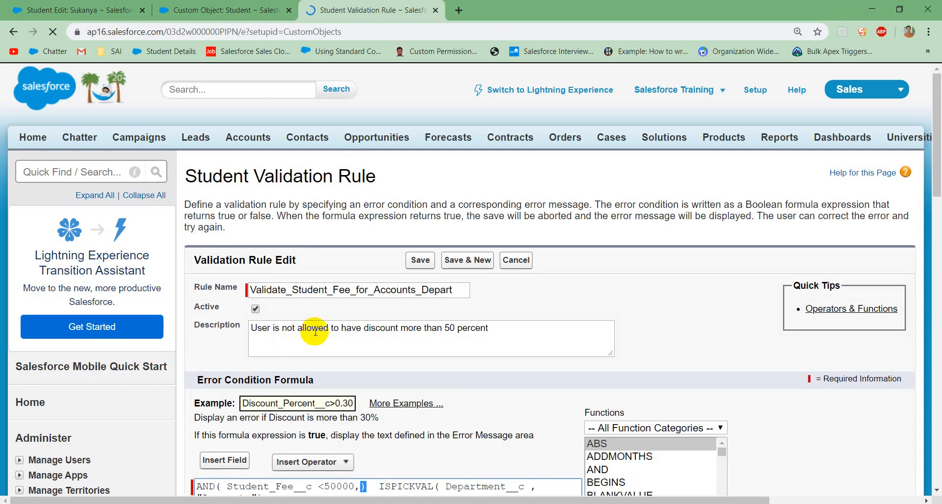
Step: Move AND's closing parenthesis to the end of the formula so it encloses ISPICKVAL, and recheck the syntax
scroll(378, 351, down, 4)
click(285, 303)
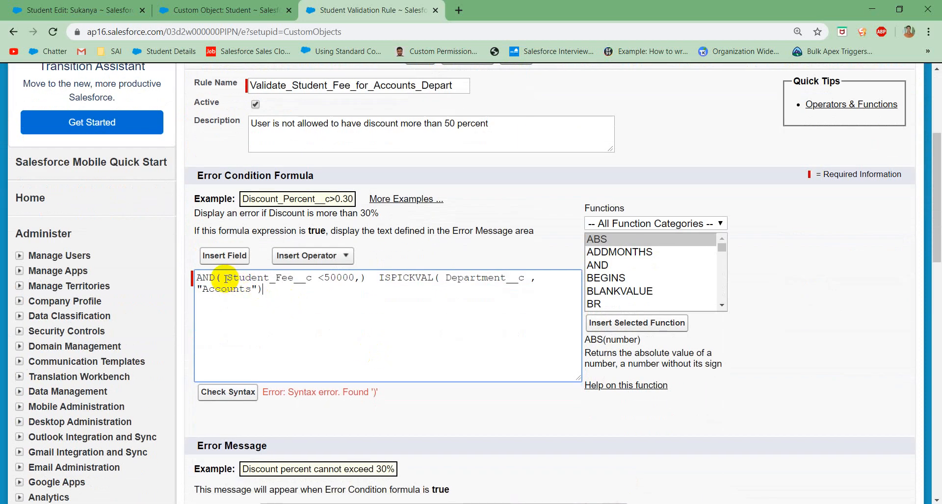
drag(226, 278, 359, 278)
click(361, 278)
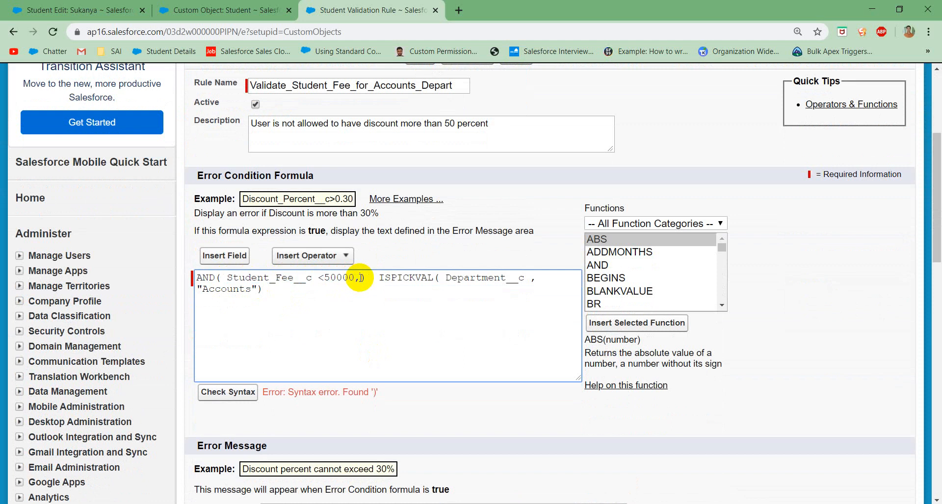
key(Delete)
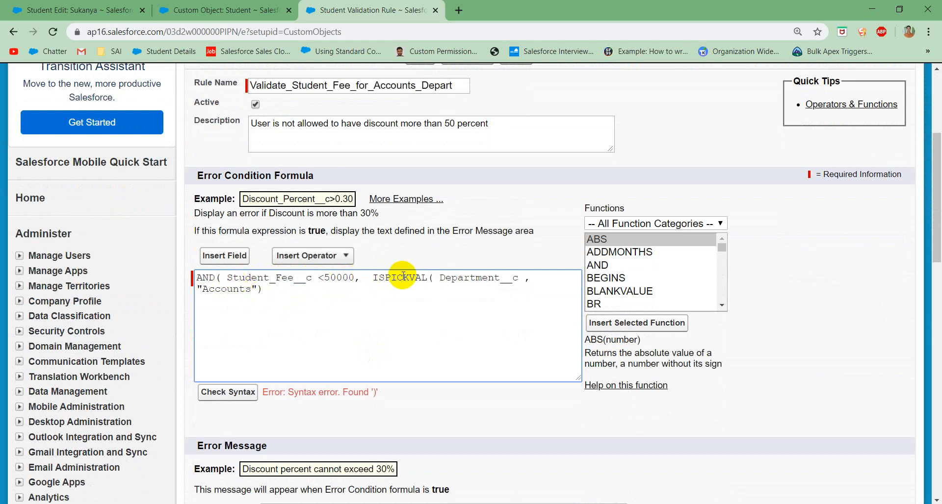
click(433, 277)
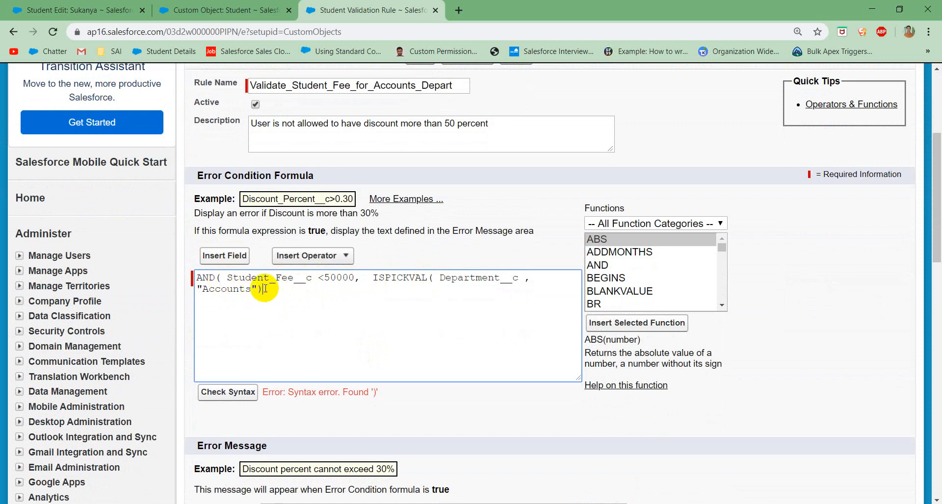
text())
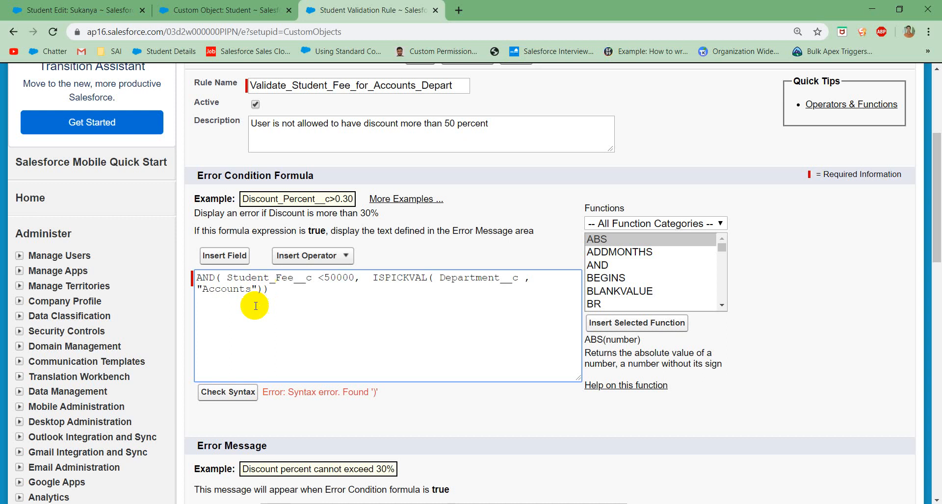
click(227, 393)
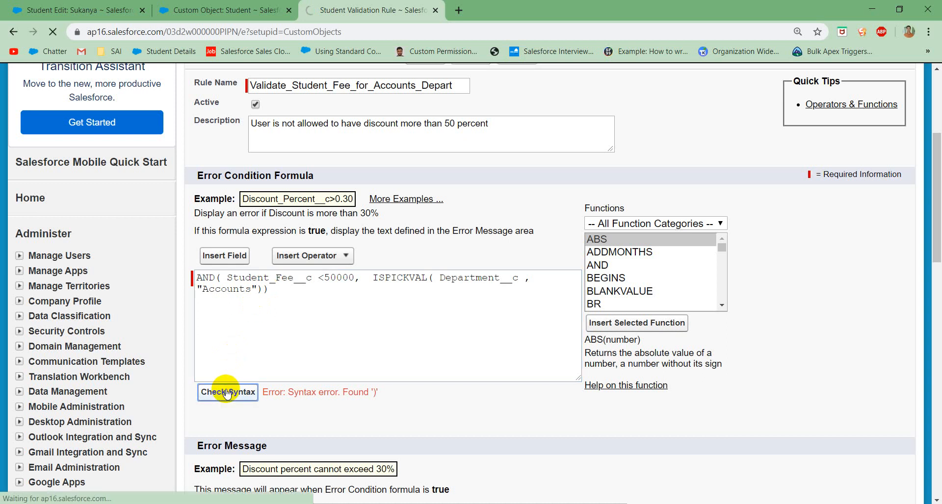
Step: Replace the error message with "Student fee should be greater than or equals to 50000"
scroll(234, 391, down, 7)
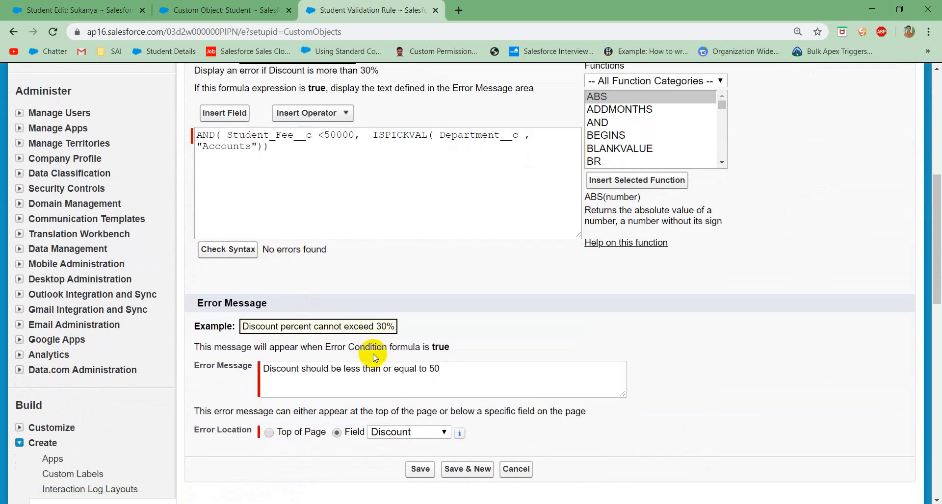
click(444, 369)
text(0)
drag(443, 368, 236, 364)
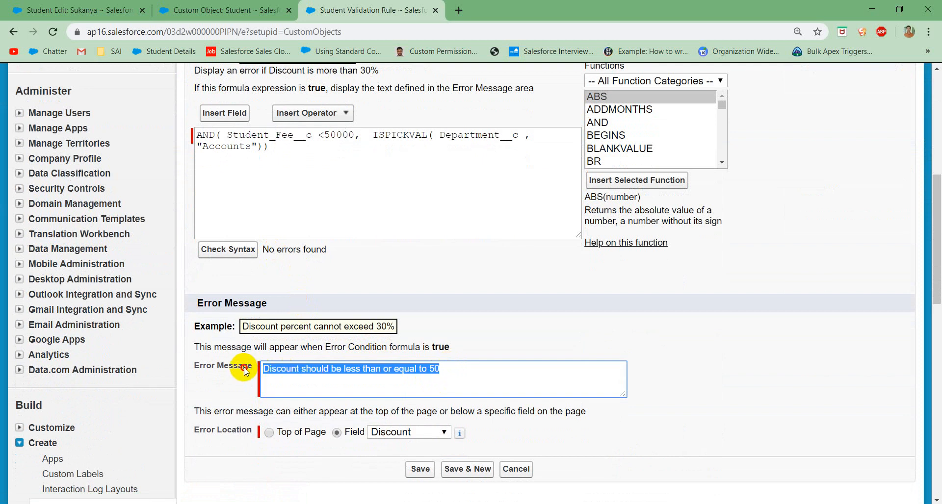
text(St)
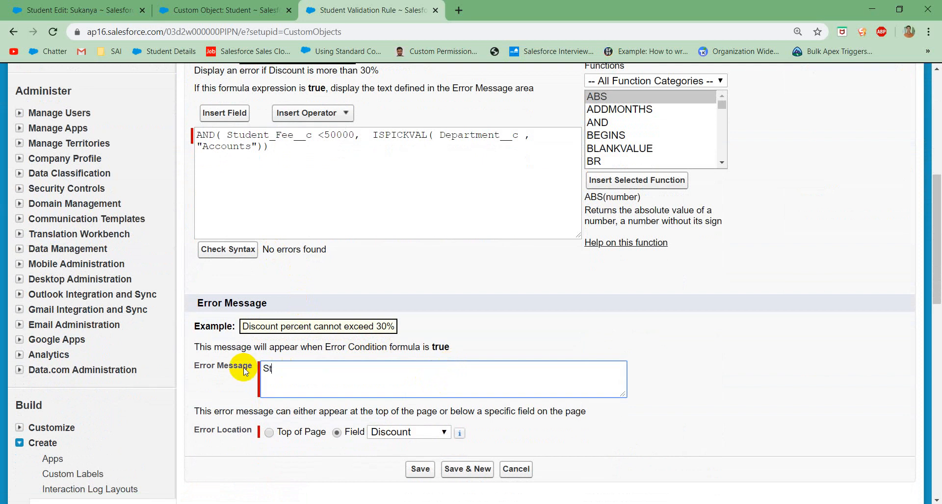
text(udent fee should be greate)
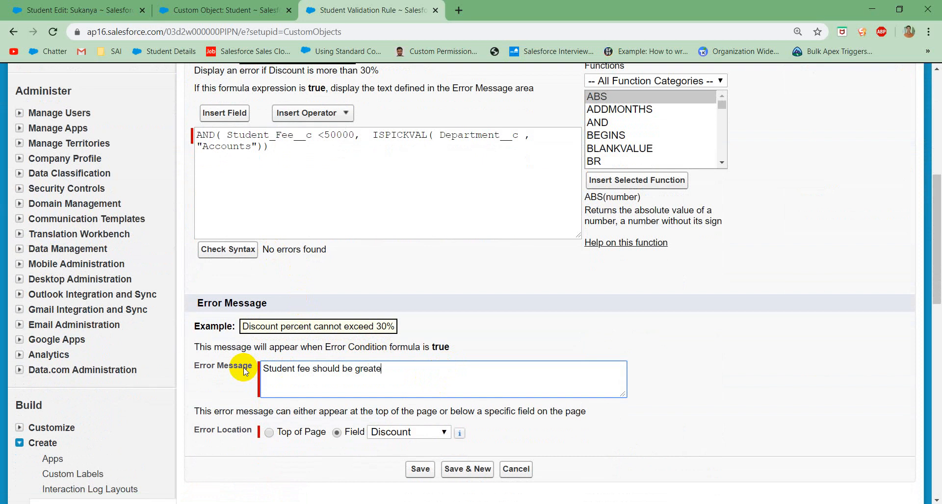
text(r than or equa)
text(ls to 50000)
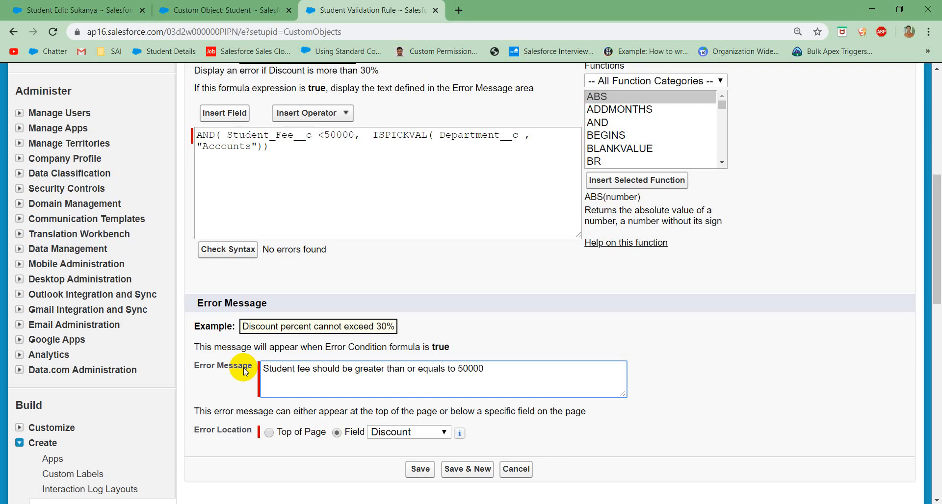
Step: Set the error location to the Student Fee field and save the validation rule
click(389, 434)
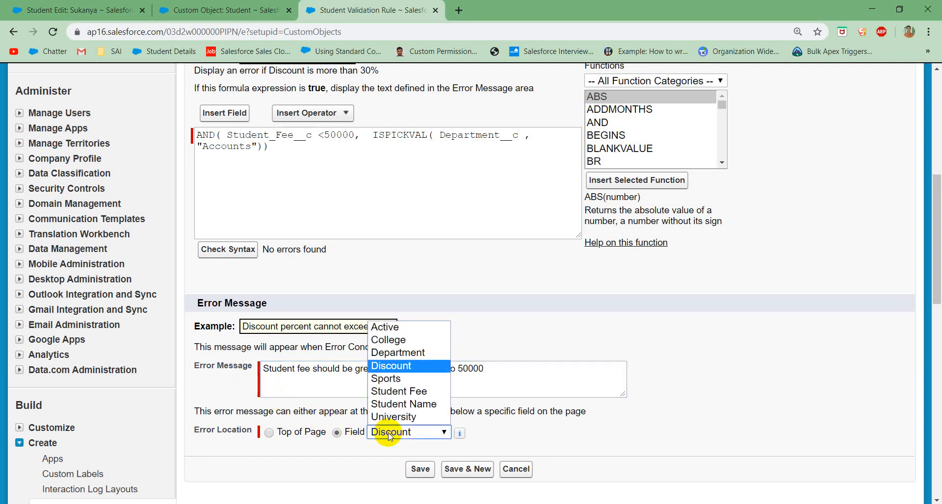
click(393, 392)
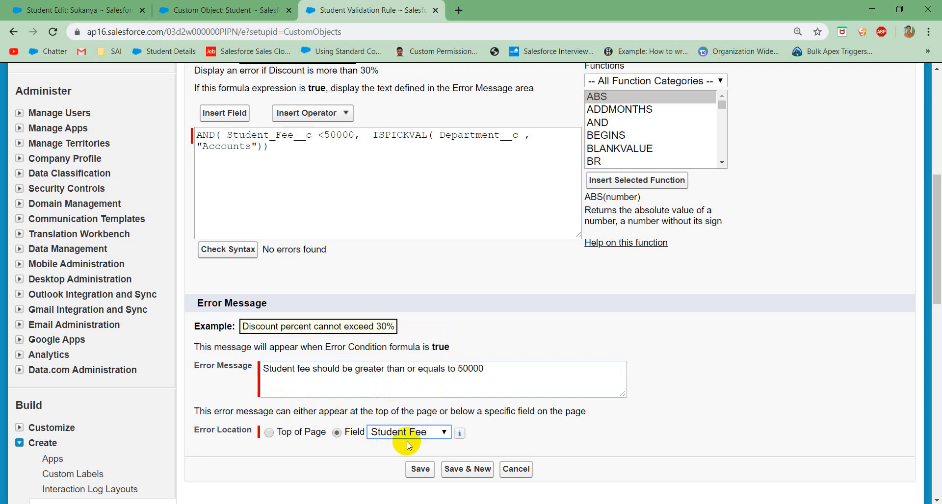
click(417, 470)
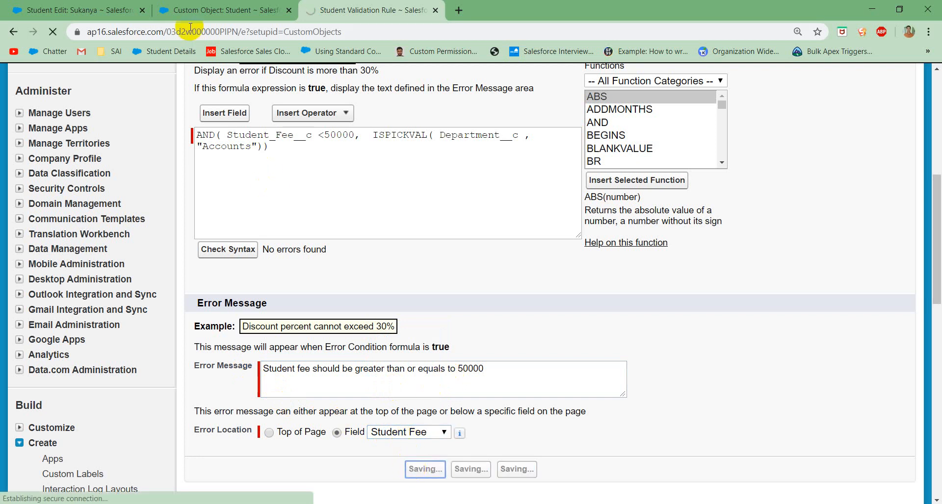
Step: Switch to the student record being edited, set its Student Fee to 40,000, and save it with the Accounts department
click(107, 11)
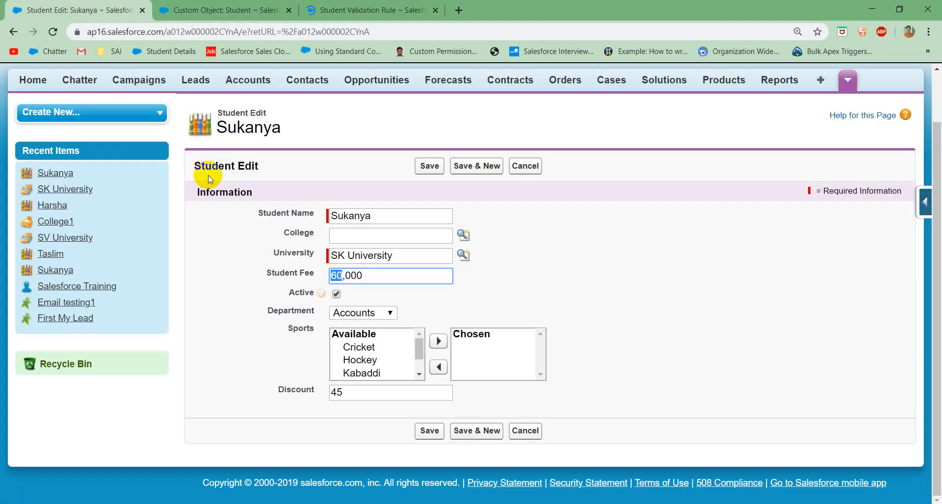
click(369, 285)
double_click(366, 275)
click(340, 275)
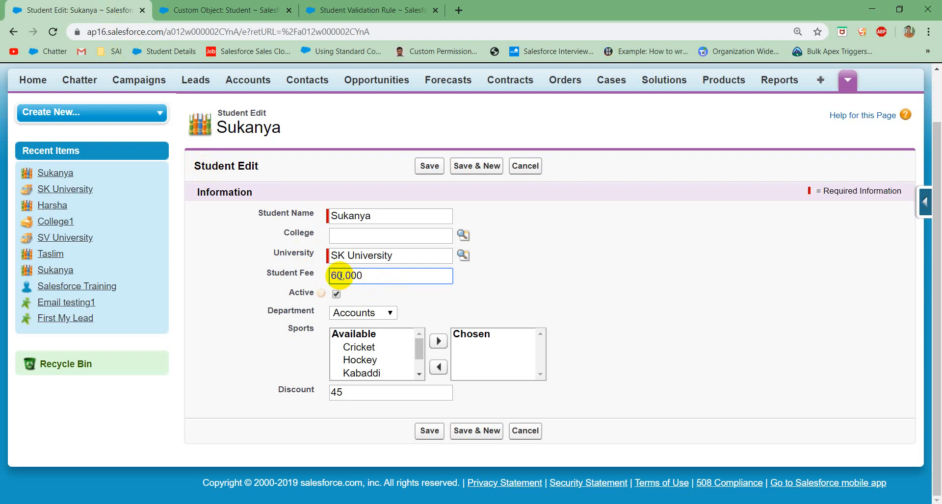
key(BackSpace)
key(BackSpace)
text(5)
key(BackSpace)
text(40)
click(436, 168)
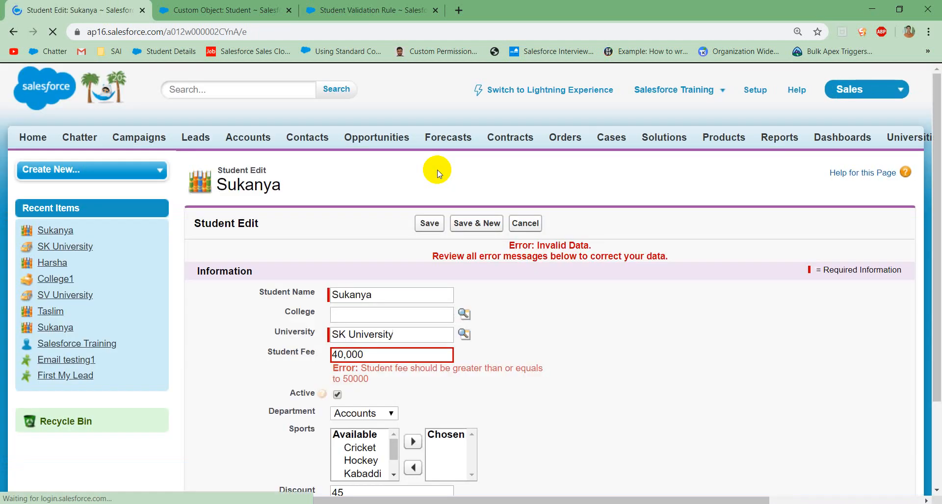
Step: Change the student's Department to Commerce and save the record
mouse_move(361, 369)
mouse_down()
mouse_move(429, 378)
mouse_move(373, 378)
mouse_up()
click(373, 379)
click(354, 414)
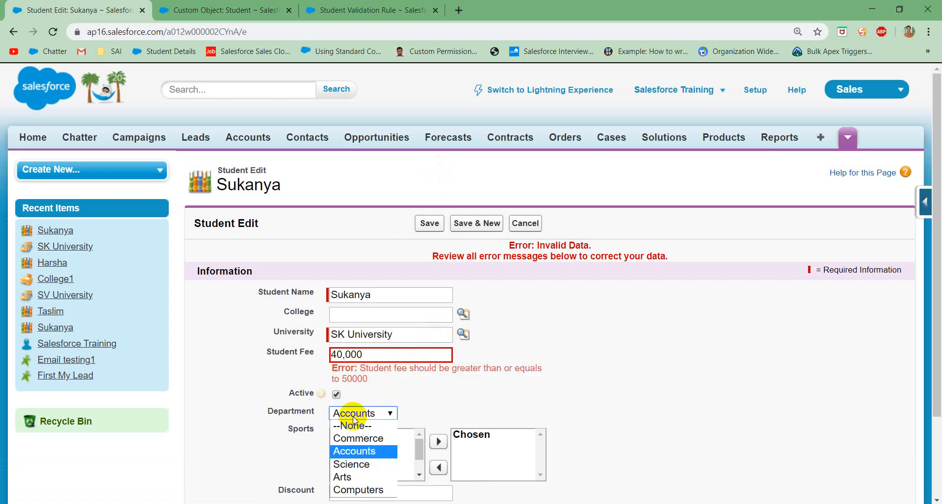
click(356, 438)
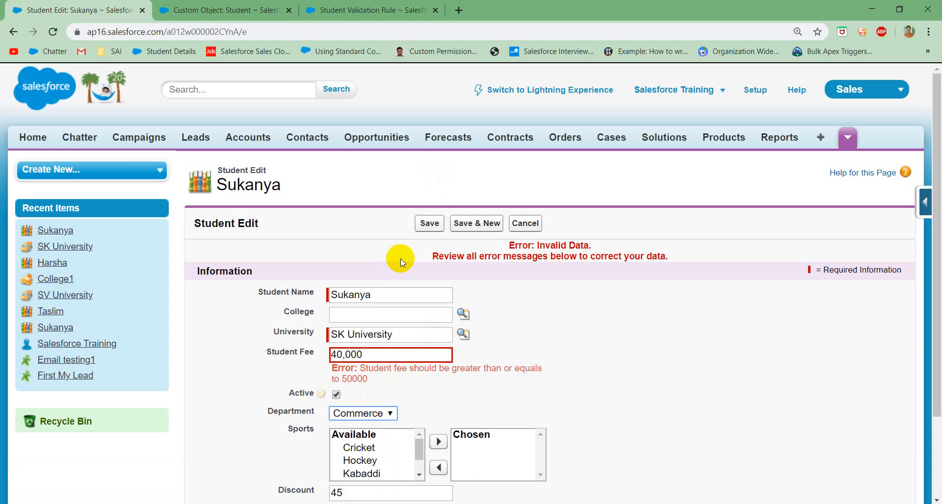
click(432, 227)
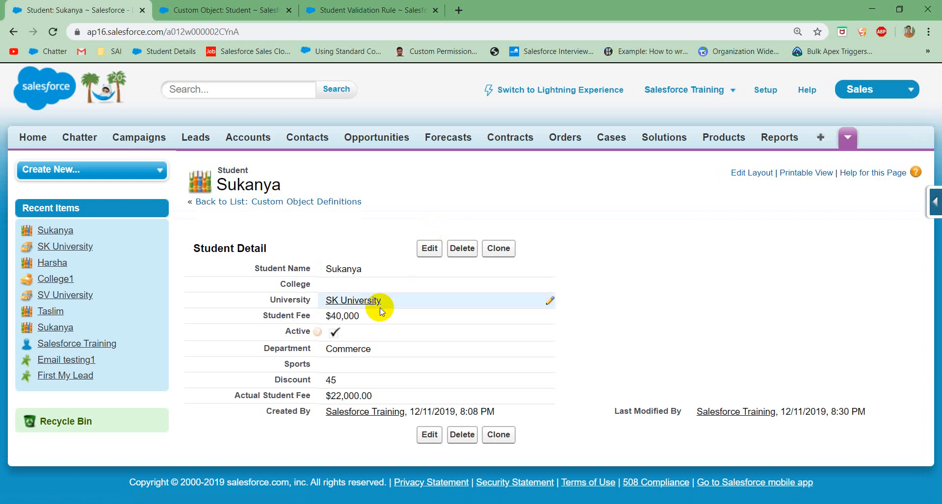
Step: Reopen the Validate_Student_Fee_for_Accounts_Depart rule for editing and review its error condition formula
click(364, 10)
click(426, 241)
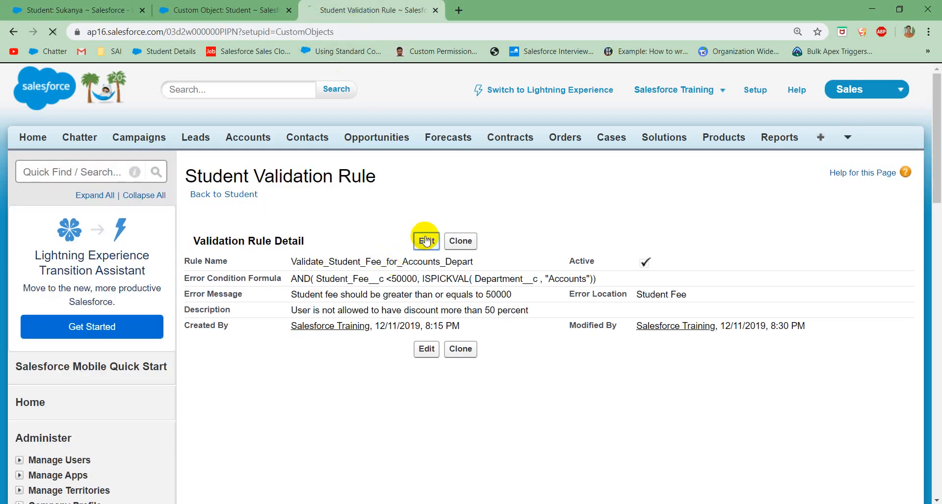
scroll(355, 406, down, 2)
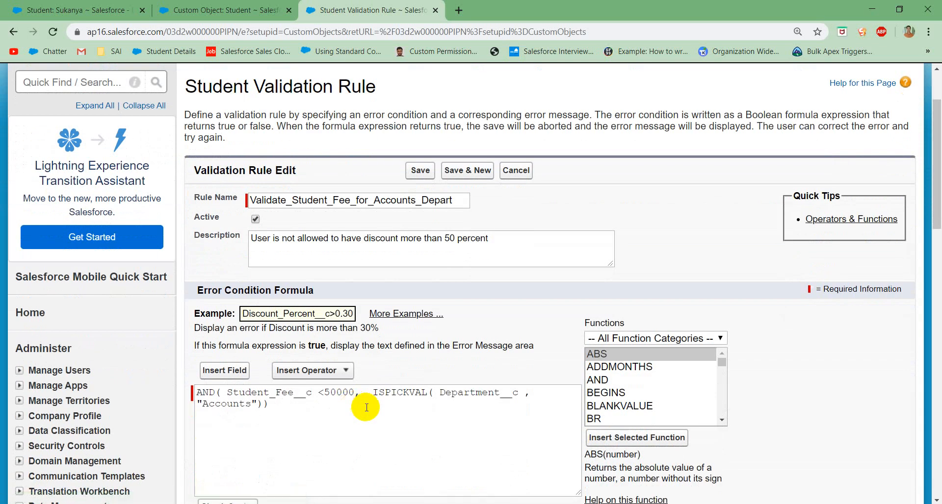
click(402, 407)
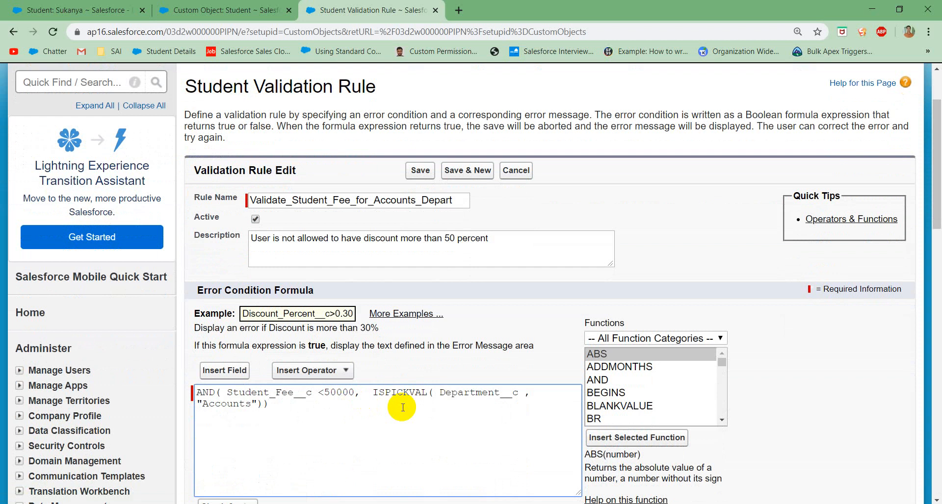
scroll(402, 408, down, 1)
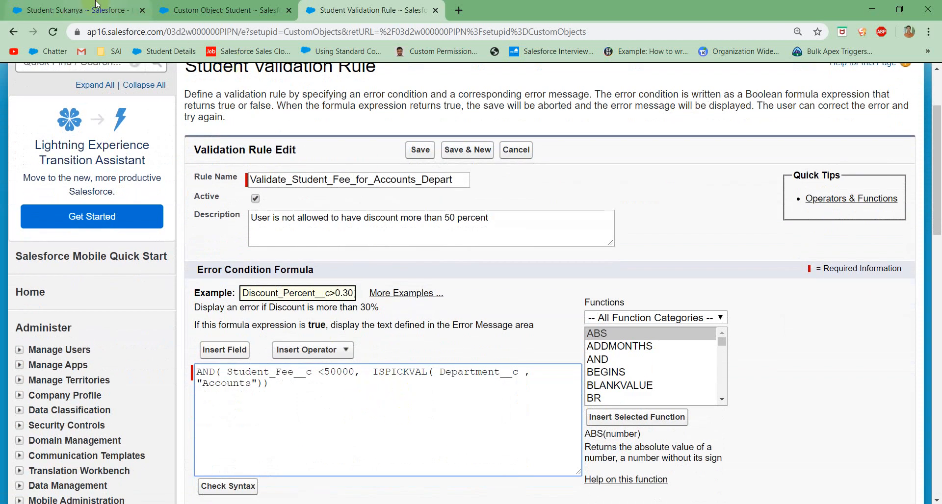
Step: Return to the student record and set its Department to Science with inline editing, without saving
click(65, 11)
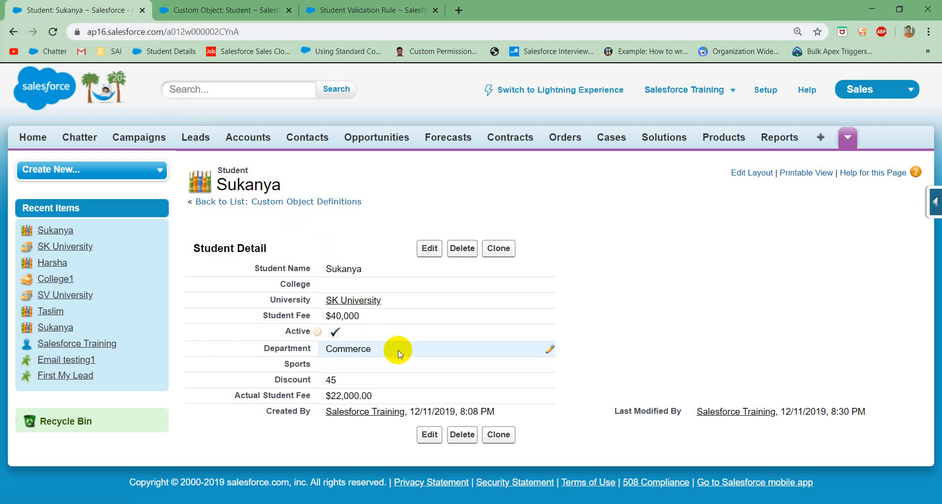
double_click(383, 351)
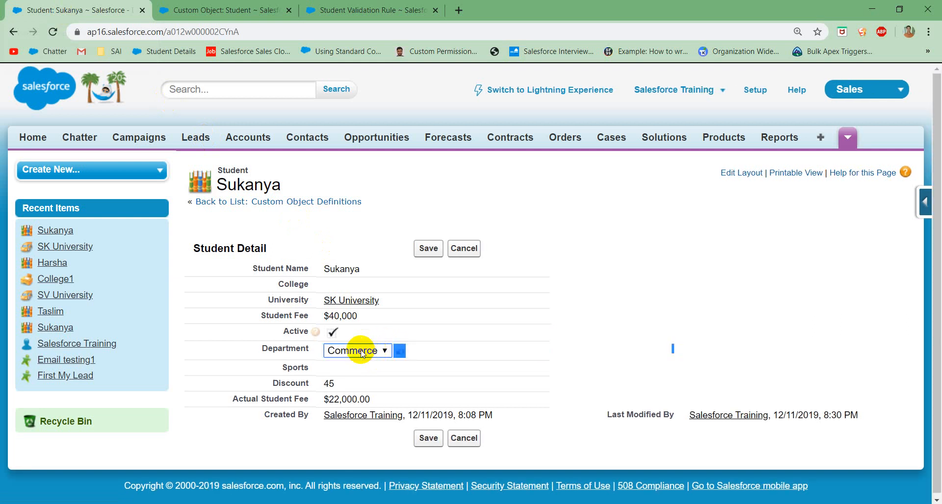
click(374, 353)
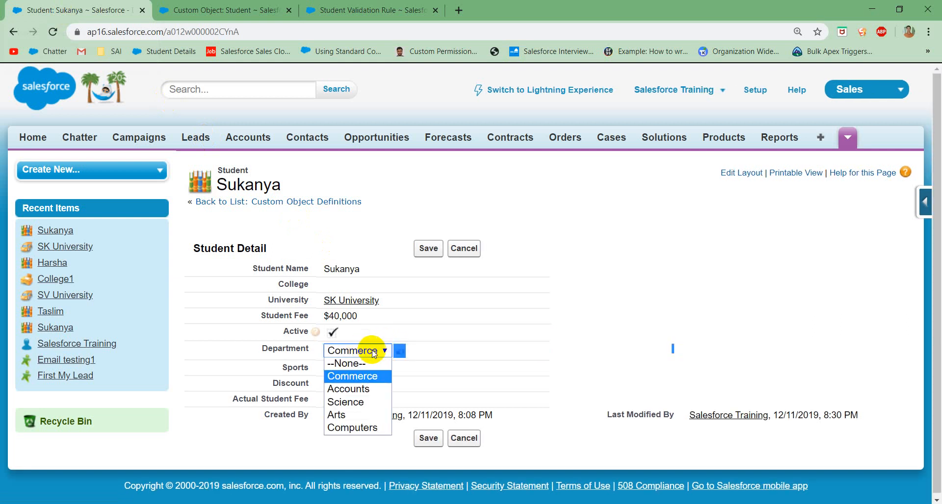
click(349, 404)
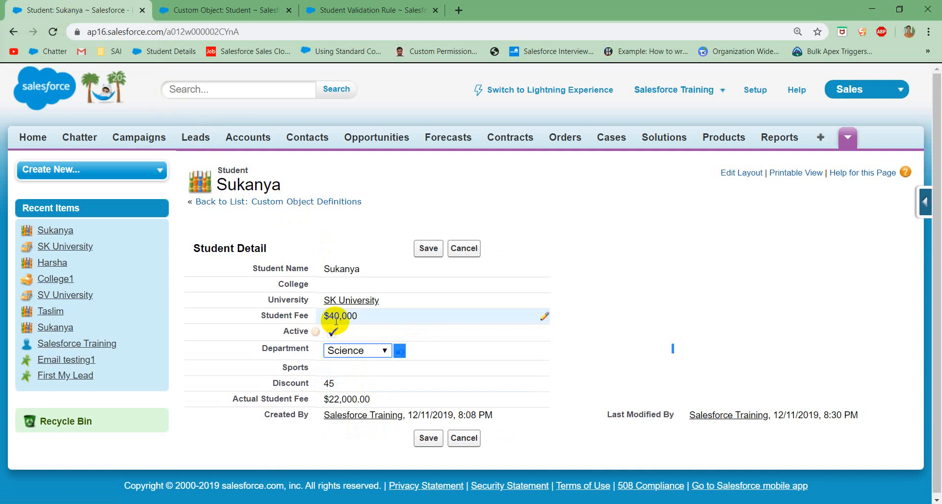
Step: Review the rule's "Accounts" condition, switch to the Notepad draft, and extend its requirement line with "and Science"
click(358, 9)
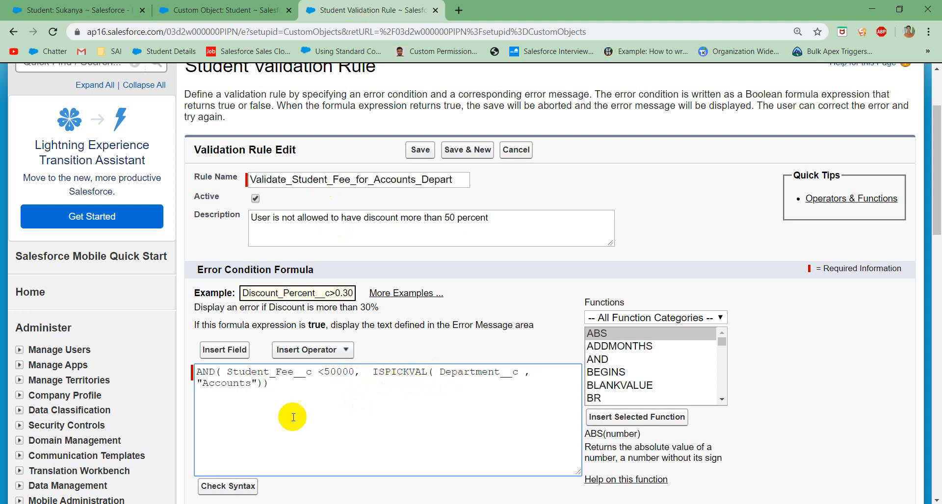
double_click(232, 383)
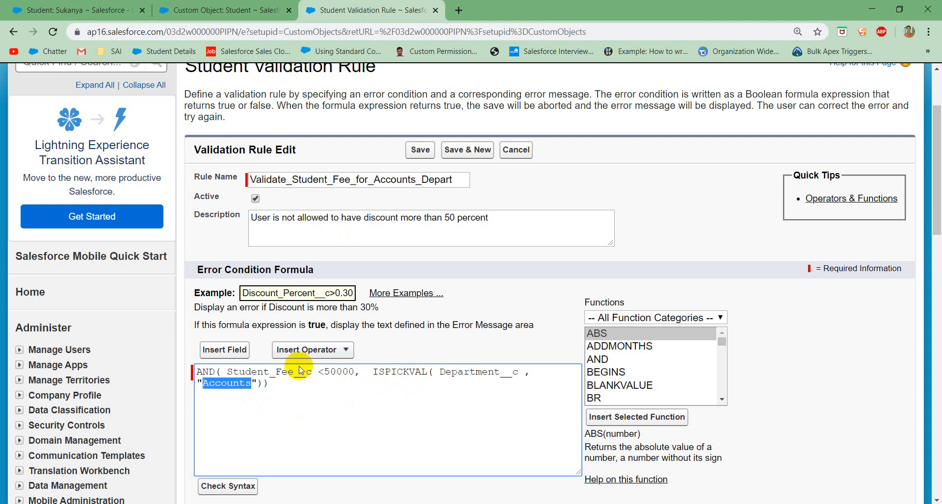
click(381, 372)
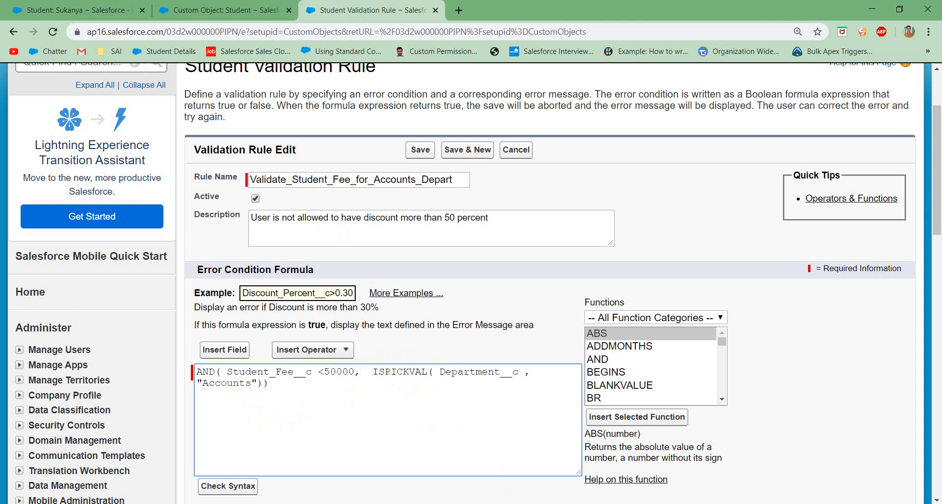
click(505, 494)
click(242, 258)
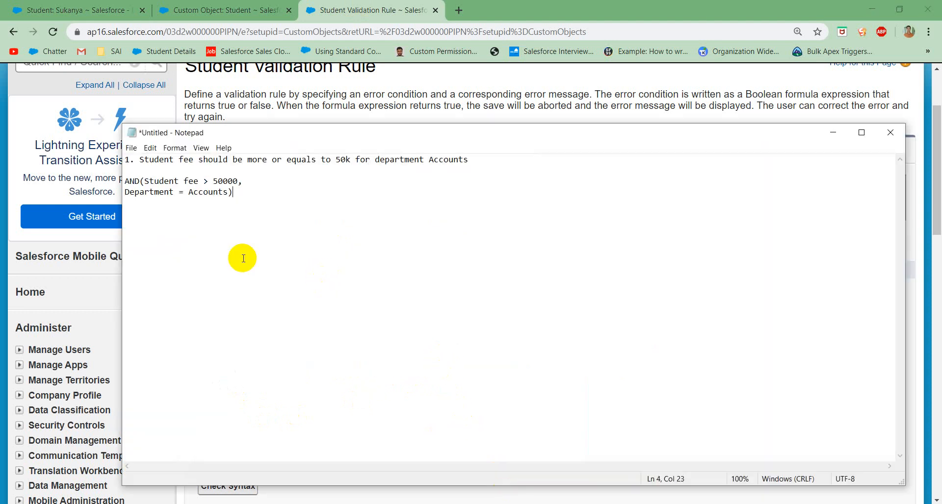
key(Return)
key(Return)
click(479, 161)
text(snf)
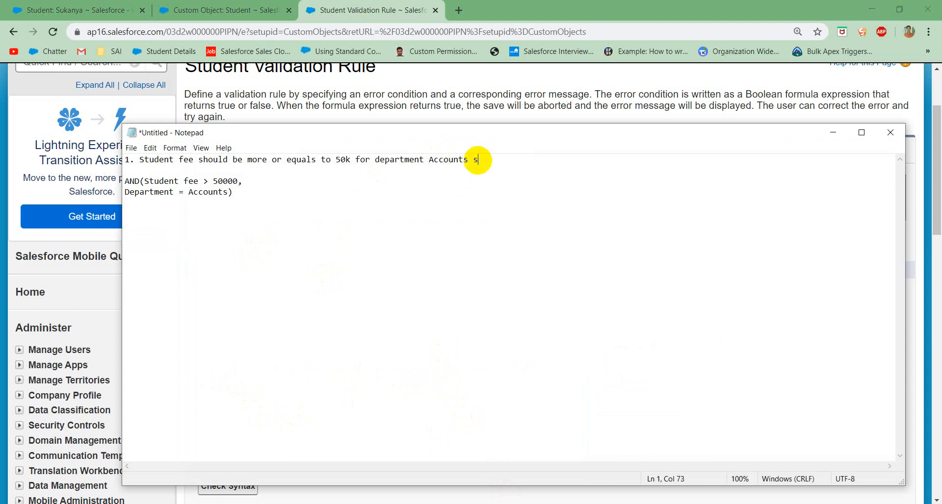
key(BackSpace)
key(BackSpace)
key(BackSpace)
key(XF86MonBrightnessUp)
text(and Science)
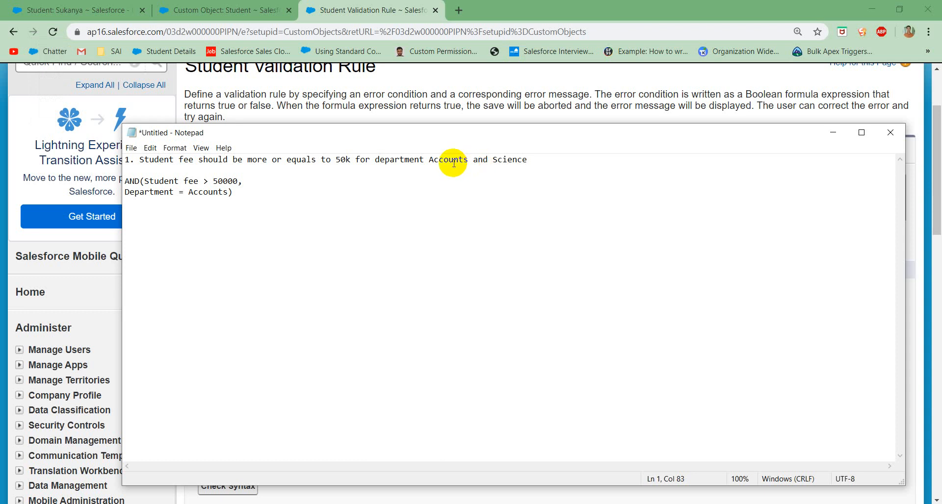
Step: Add "or Department = Science" after the Accounts condition in the draft AND formula
click(483, 159)
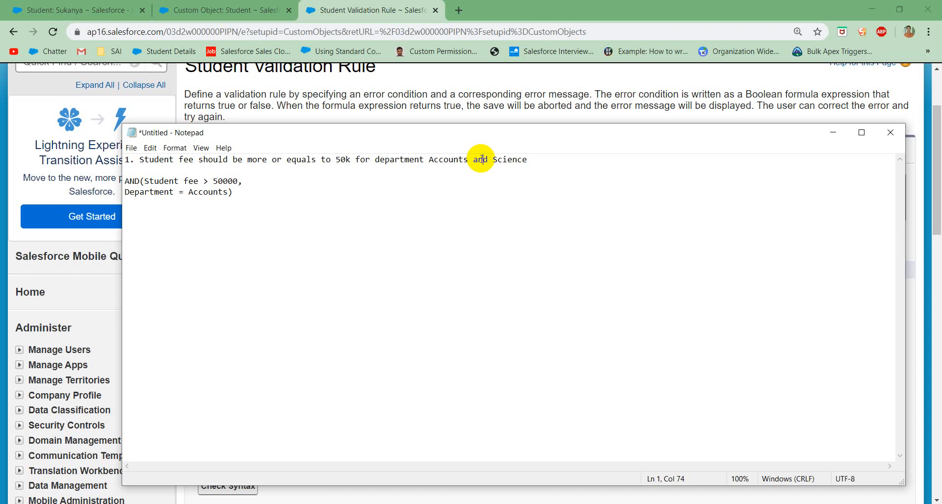
click(239, 193)
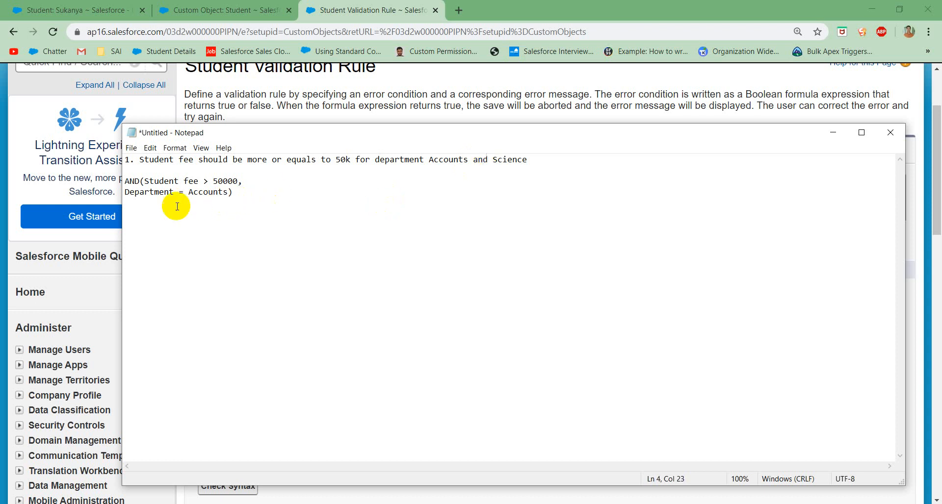
click(125, 193)
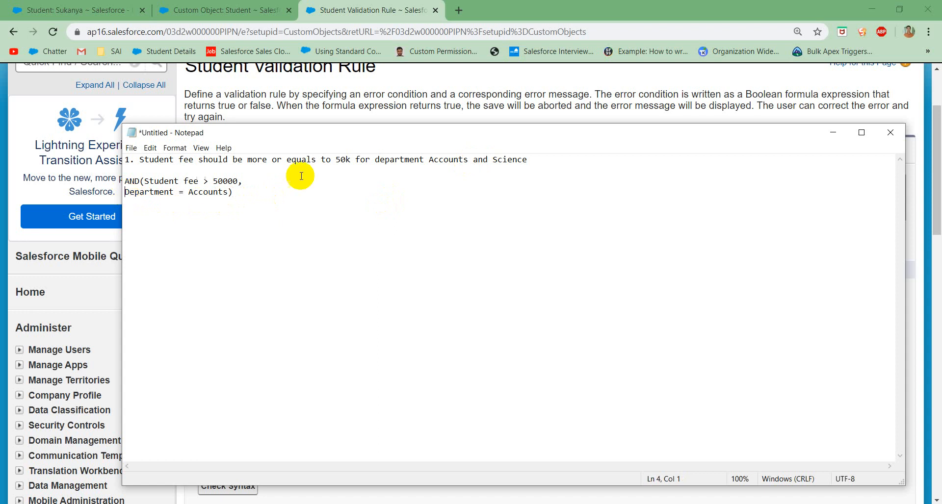
click(228, 193)
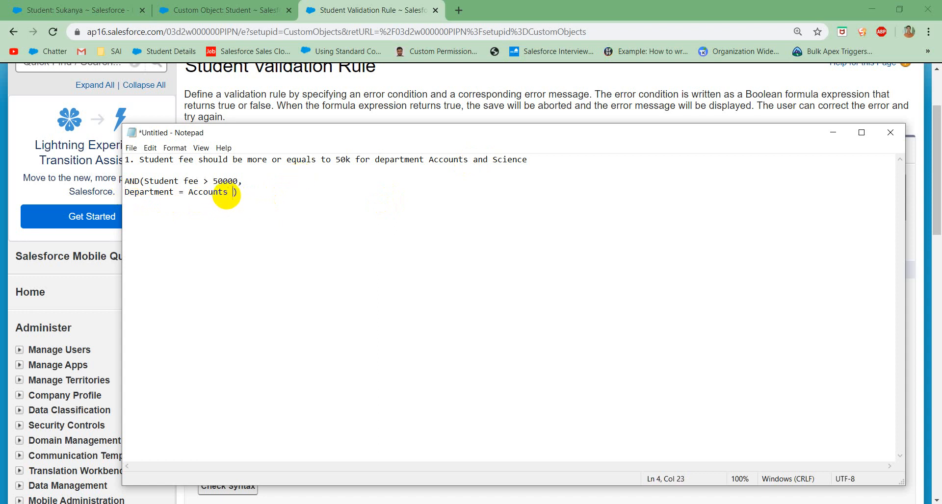
text(or Department = Science)
Step: Enclose the two Department conditions of the draft formula in their own parentheses
click(145, 181)
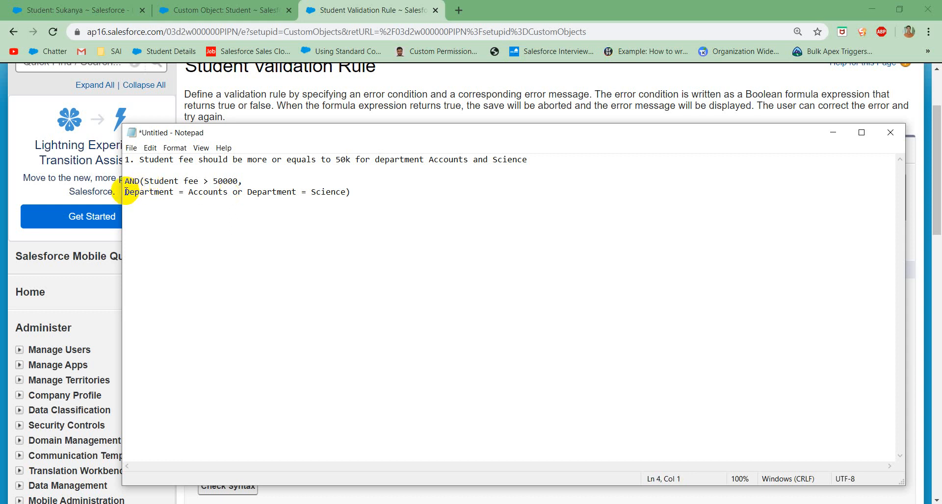
text(()
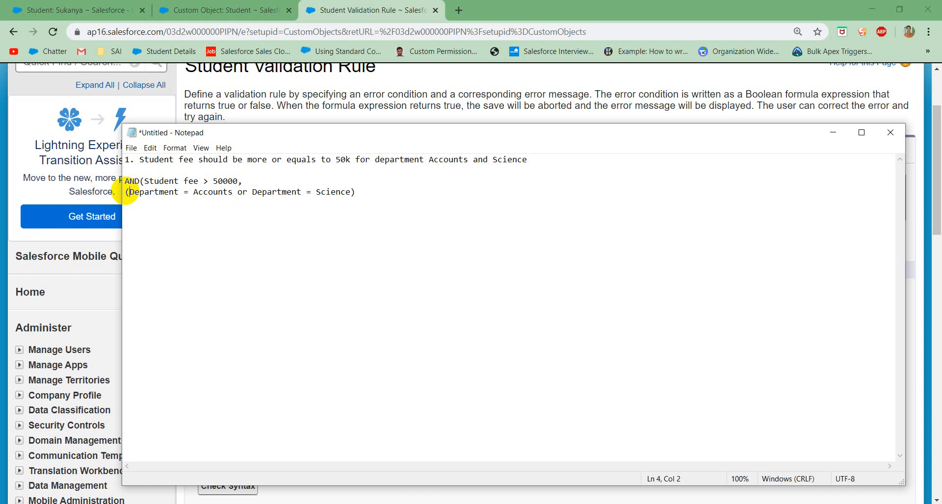
click(351, 192)
text())
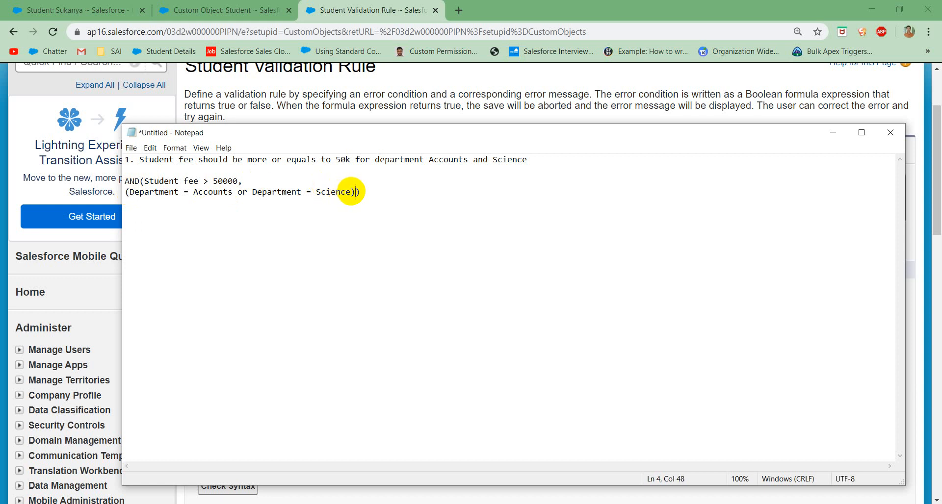
click(224, 192)
click(336, 194)
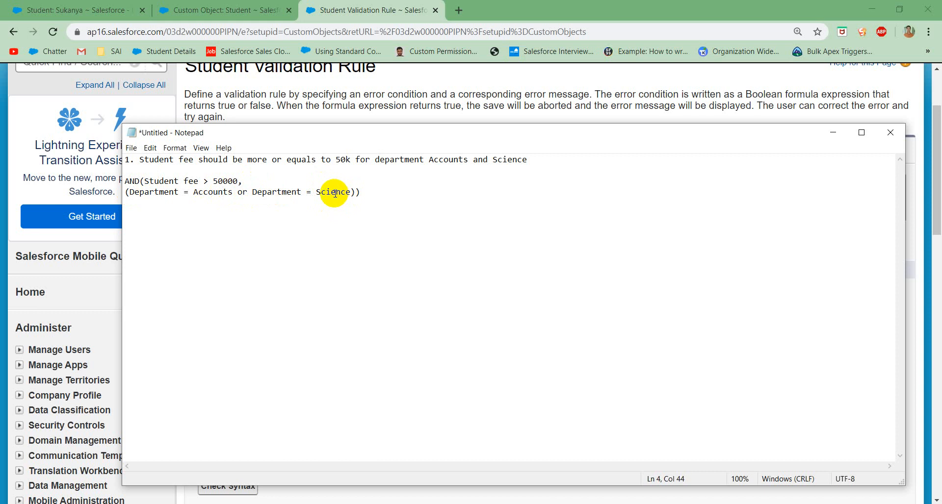
click(248, 193)
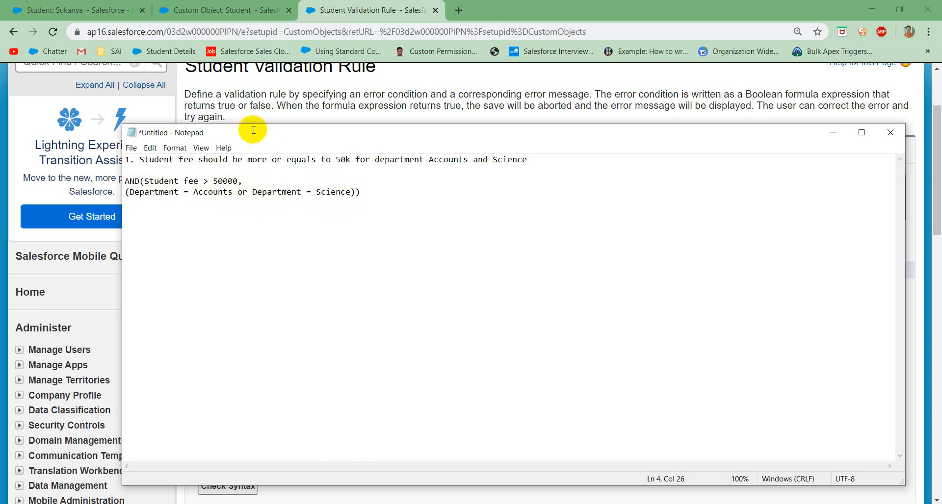
click(192, 192)
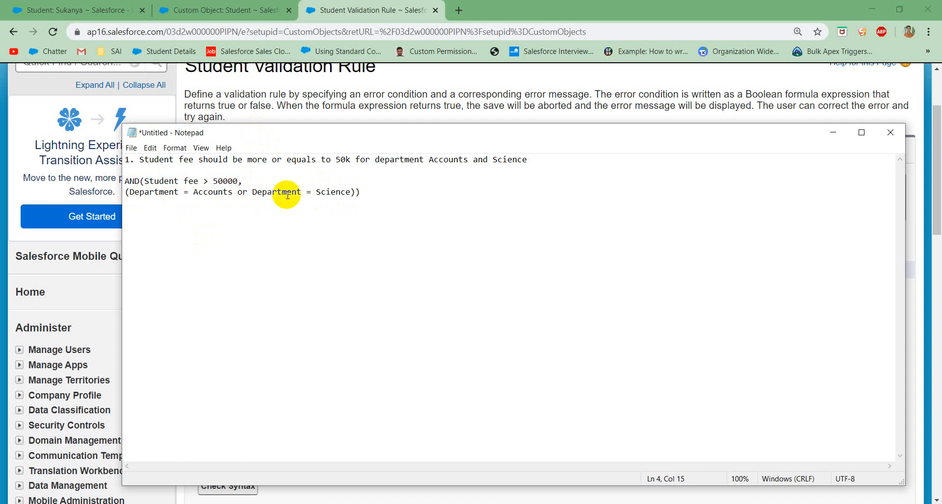
Step: Note the OR syntax as "OR(logic1, logic2,...)" below the draft formula and compare it with the Department conditions
click(105, 13)
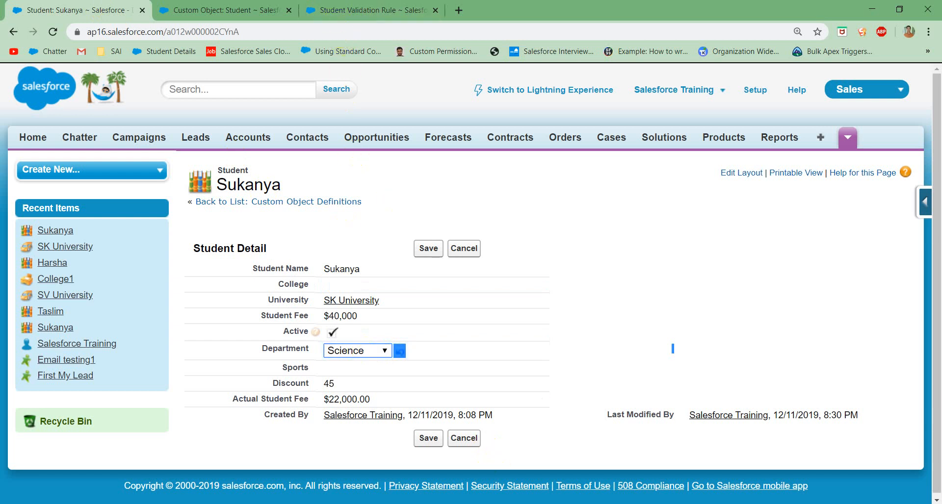
key(alt+Tab)
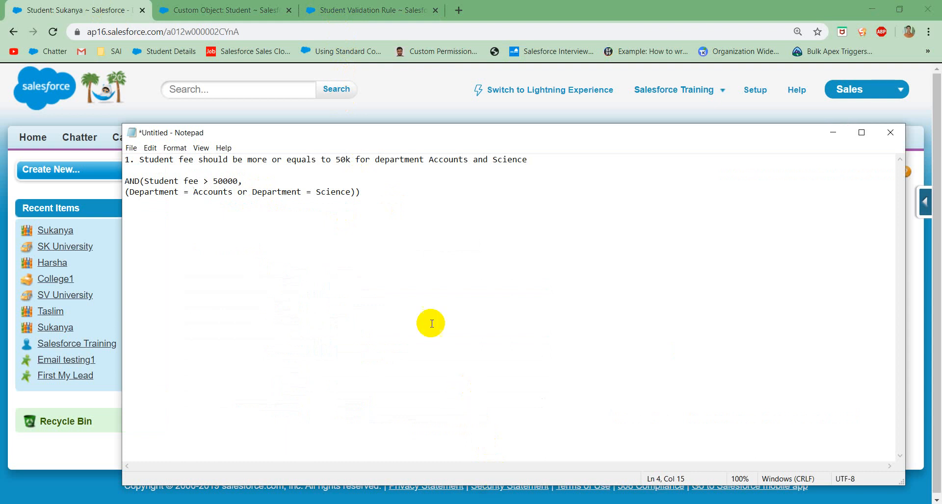
click(375, 196)
key(Return)
key(Return)
text(OR()
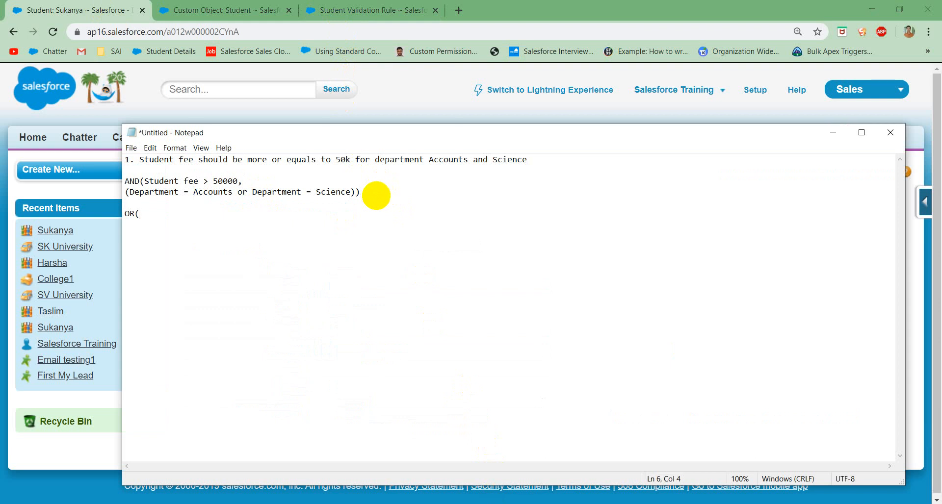
text(logic1, logic2,...))
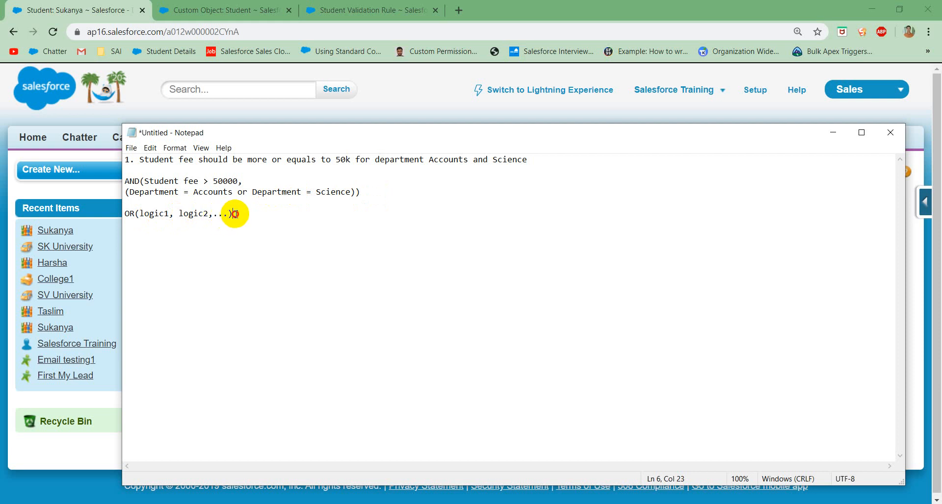
drag(233, 214, 139, 214)
click(179, 192)
click(208, 192)
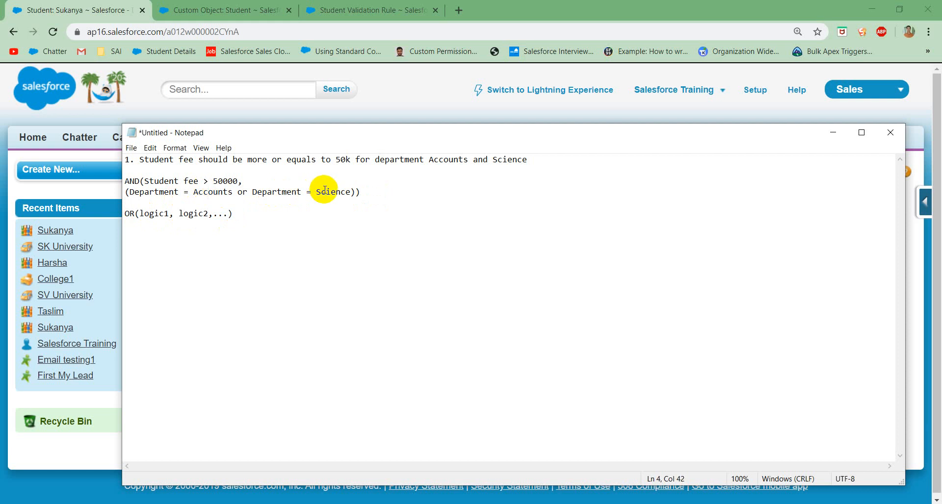
Step: Rewrite the draft's two Department conditions as OR(Department = Accounts, Department = Science) inside the AND formula
click(228, 182)
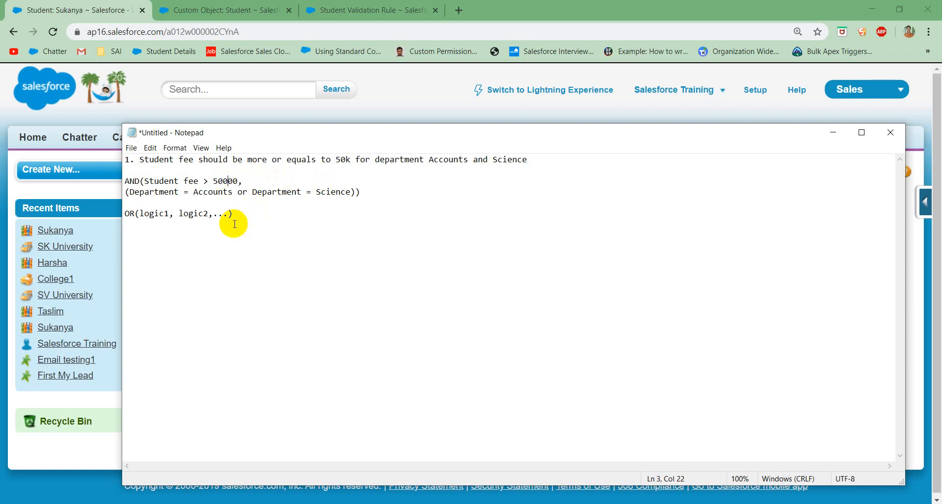
click(126, 193)
text(OR)
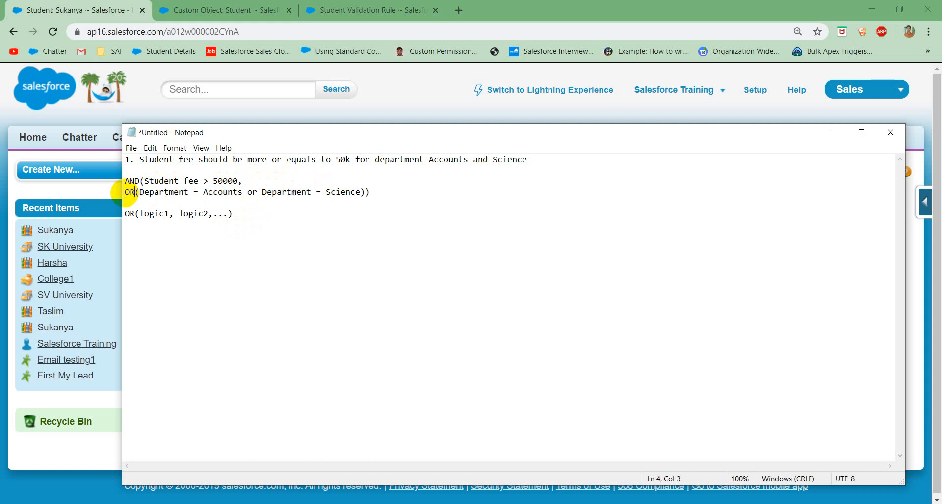
click(259, 193)
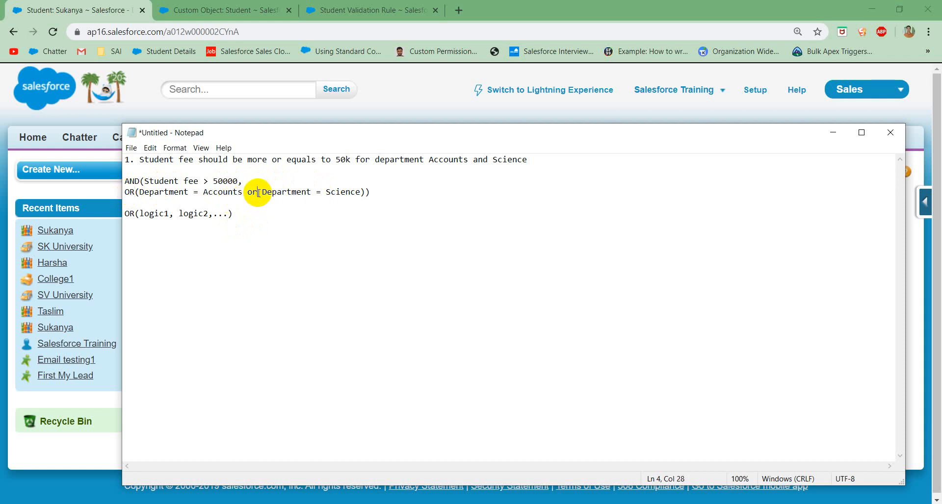
key(BackSpace)
key(BackSpace)
key(BackSpace)
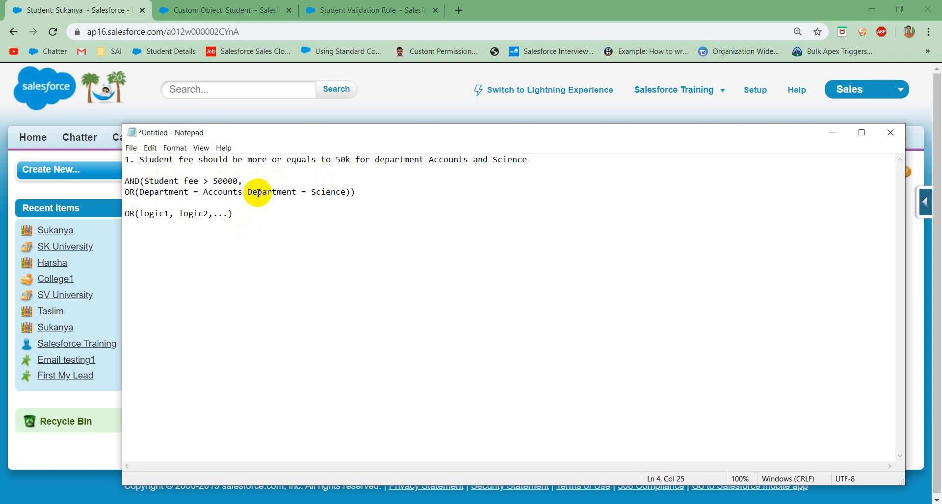
text(,)
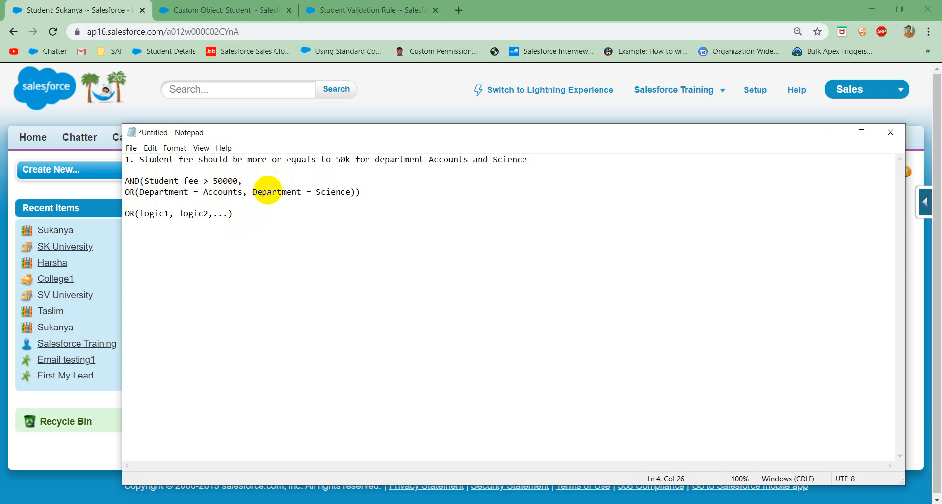
click(134, 194)
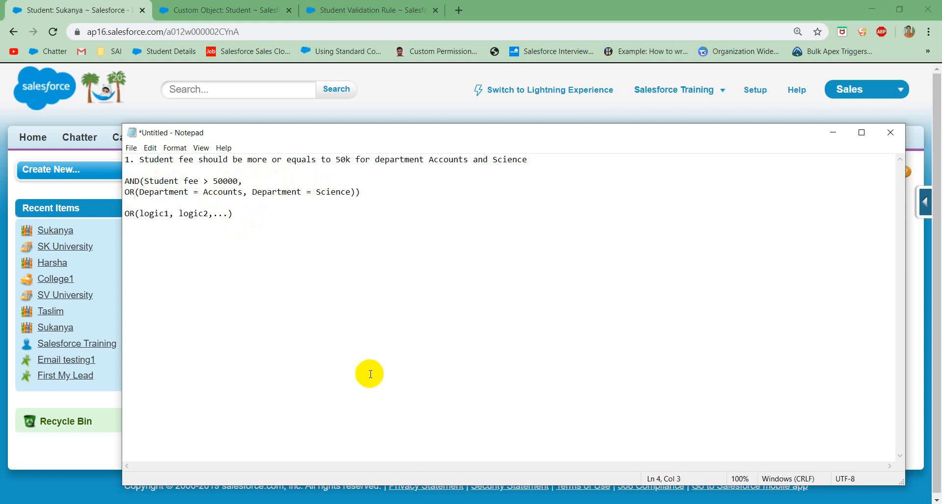
Step: Switch to the Student validation rule in the browser and wrap the formula's ISPICKVAL "Accounts" condition in an OR function
click(426, 503)
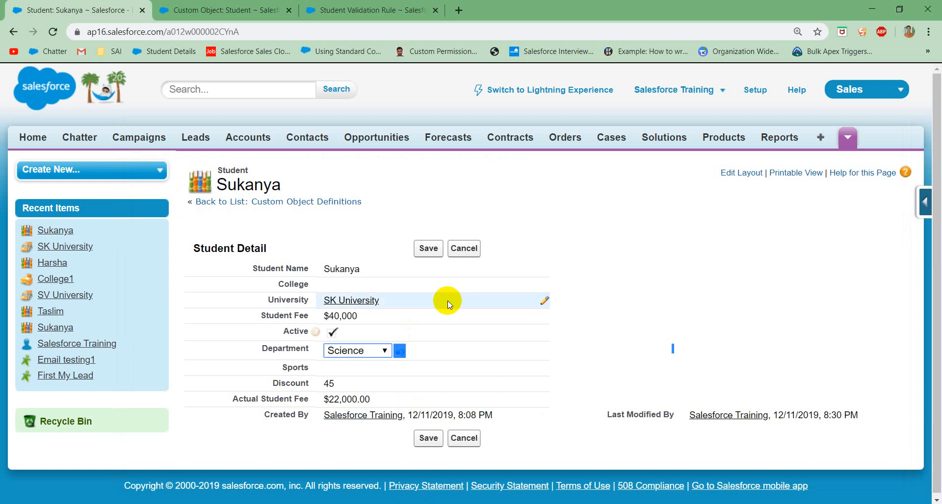
click(366, 10)
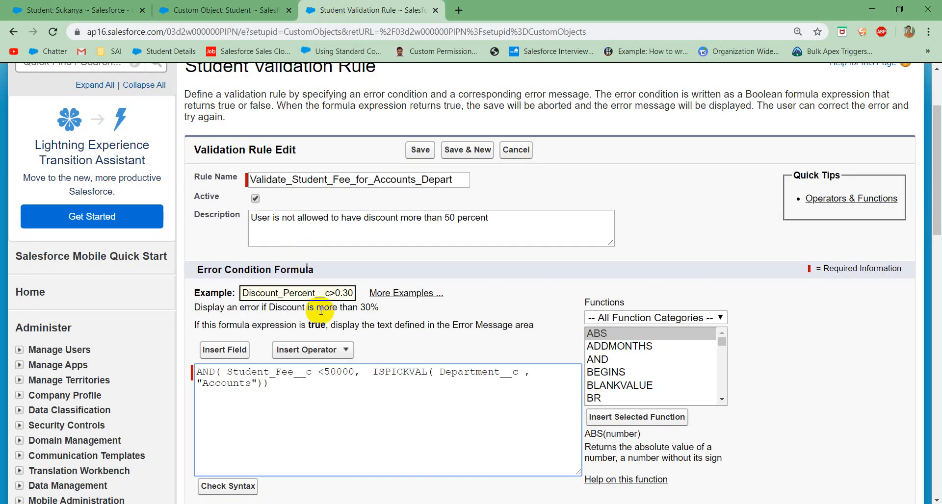
text(OR)
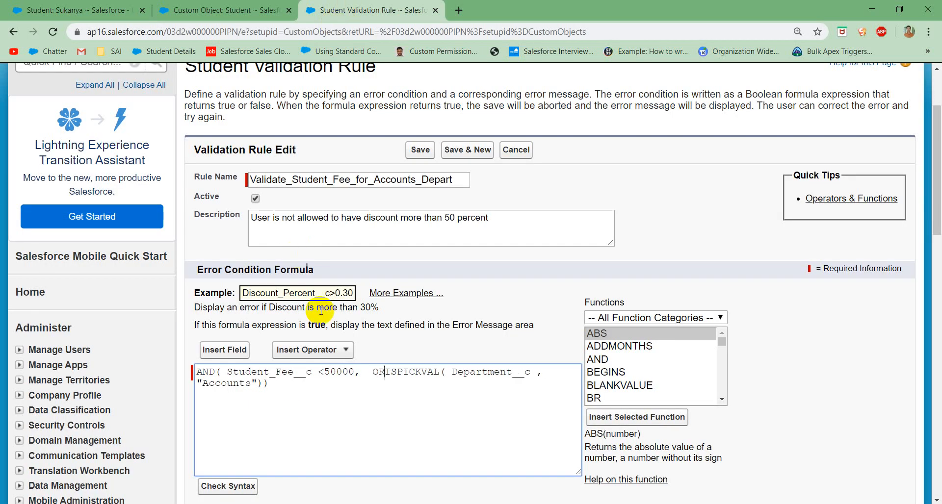
text(()
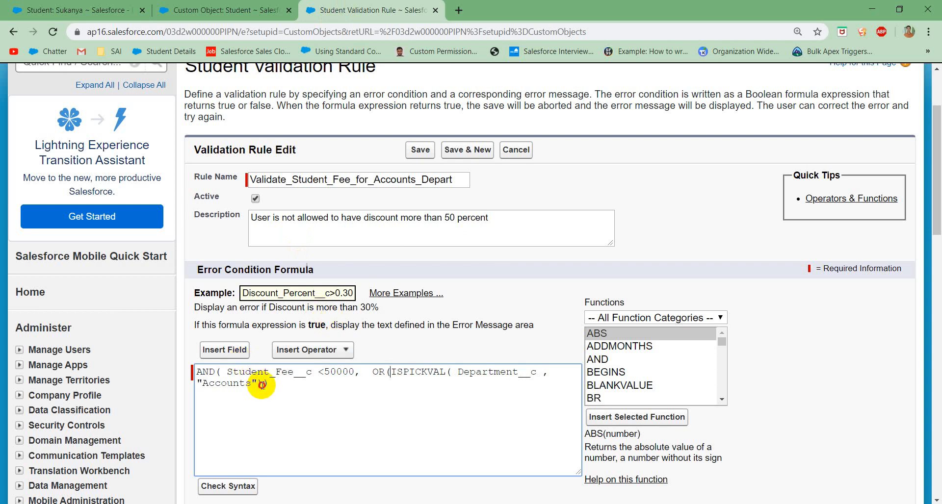
click(263, 385)
text())
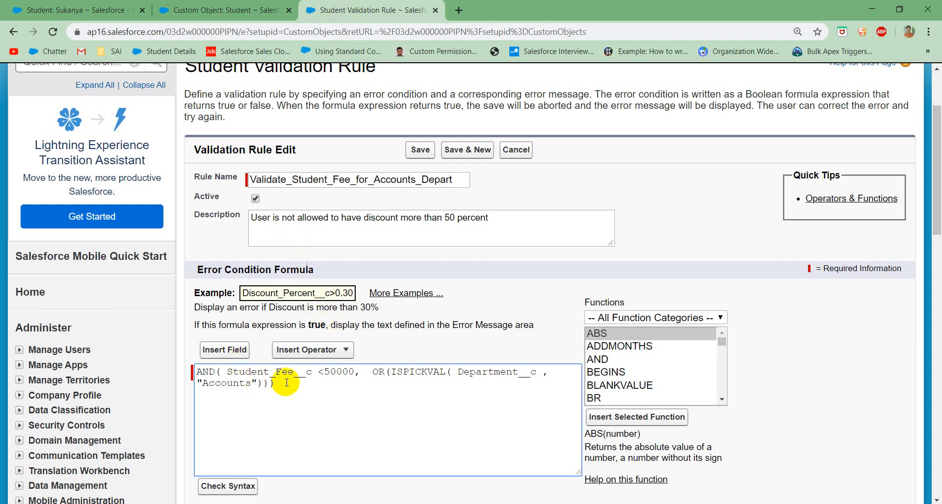
Step: Duplicate the ISPICKVAL Department condition as a second OR argument and change its value to "Science"
drag(393, 371, 265, 388)
key(ctrl+c)
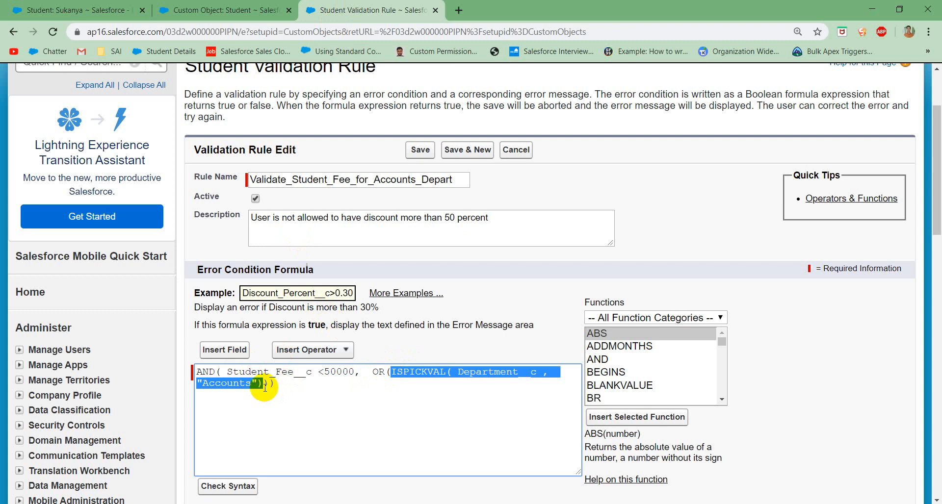
click(265, 385)
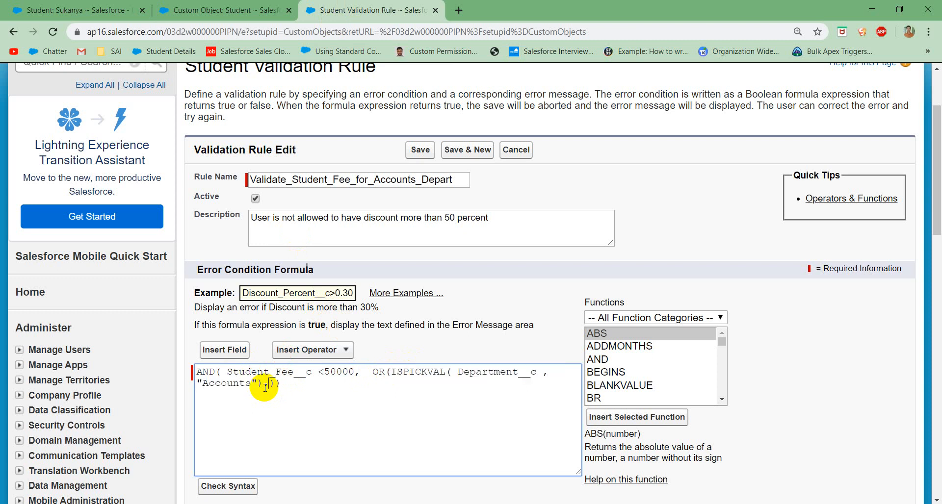
key(ctrl+v)
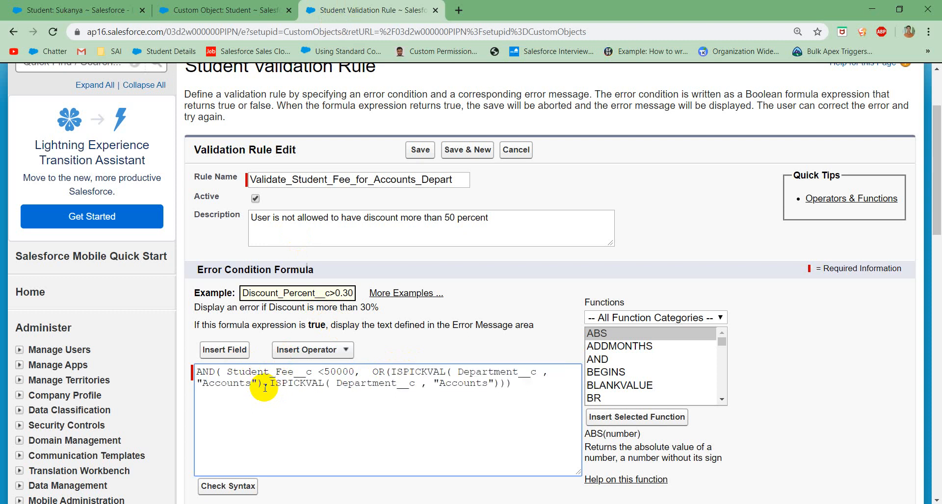
double_click(452, 382)
text(Science)
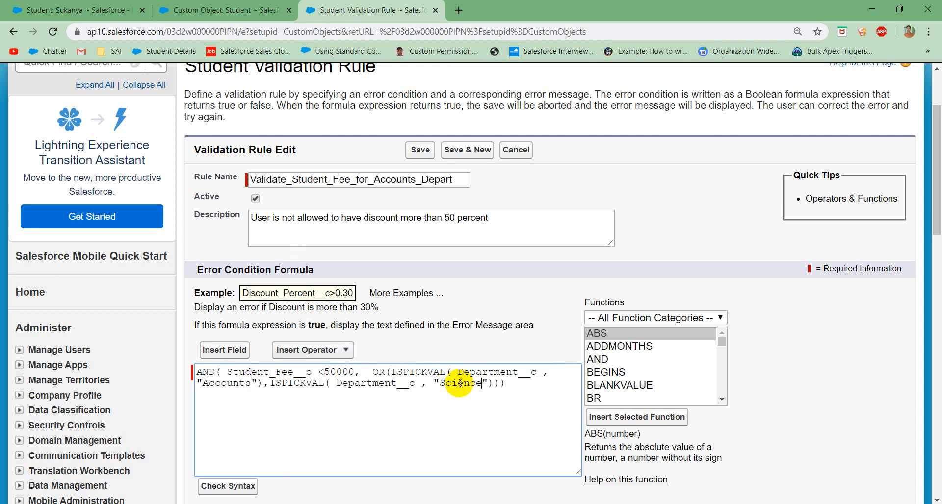
Step: Check the syntax of the extended error condition formula and save the validation rule
scroll(383, 385, down, 1)
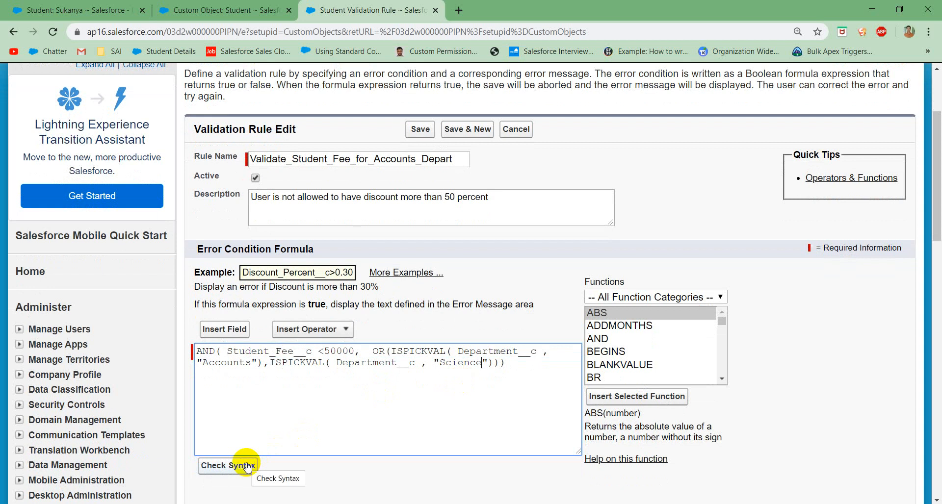
drag(510, 363, 190, 348)
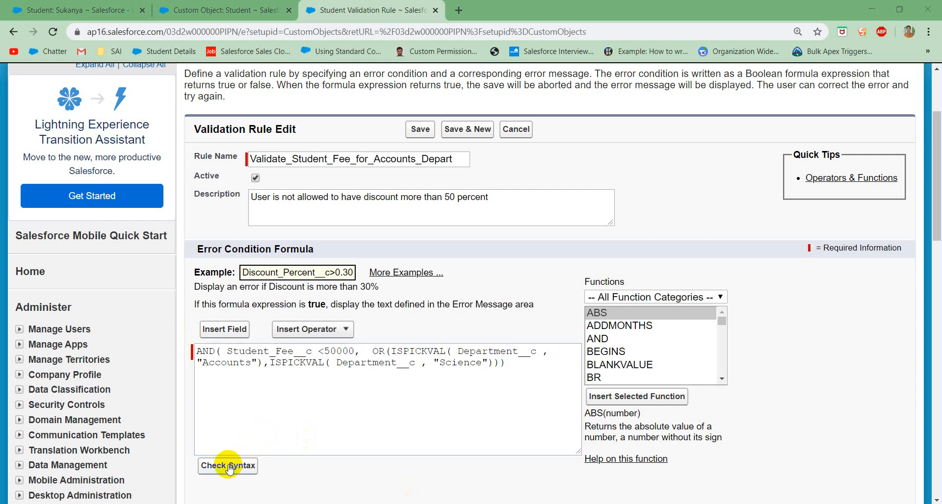
click(228, 467)
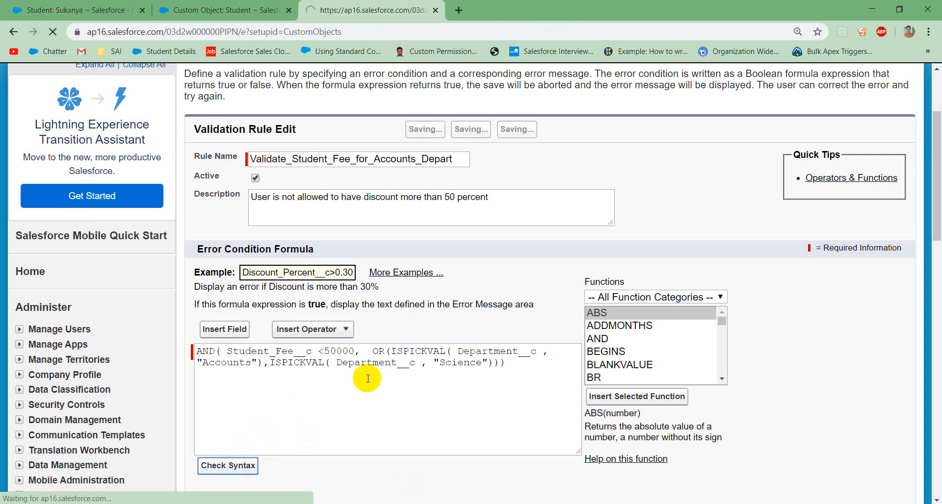
scroll(367, 379, down, 3)
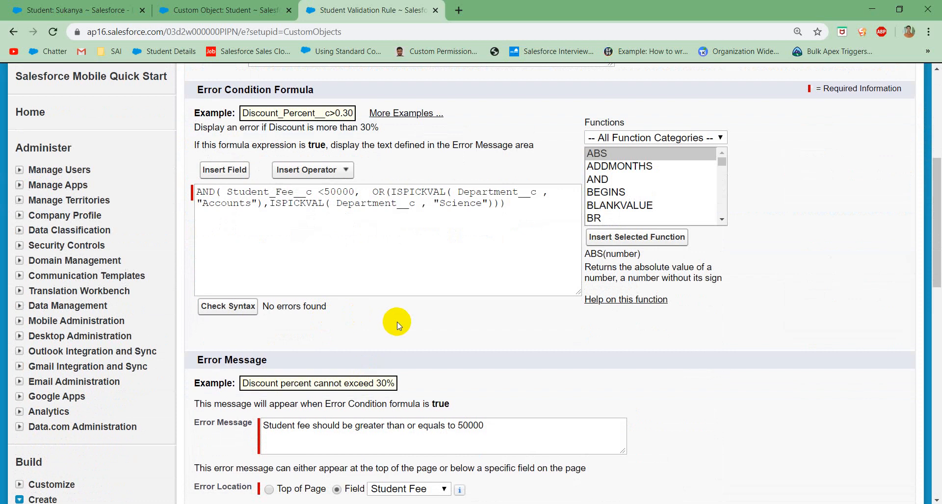
scroll(397, 322, down, 3)
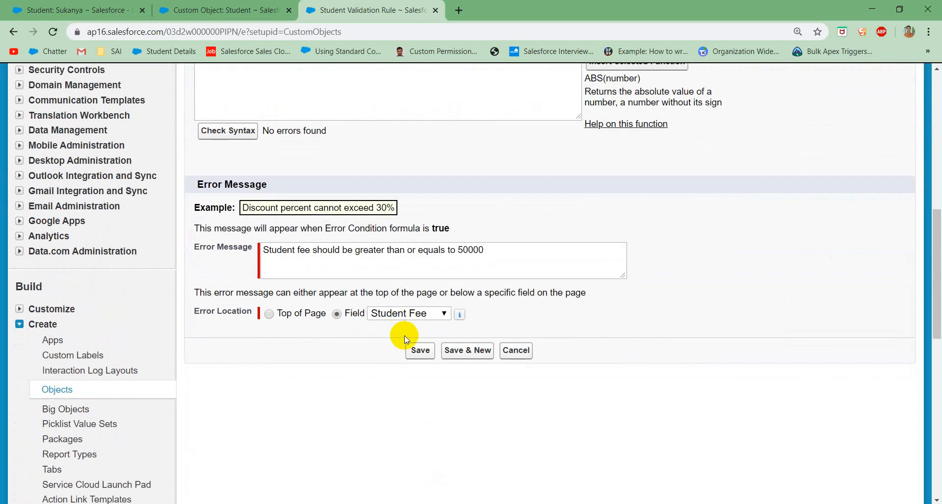
click(417, 349)
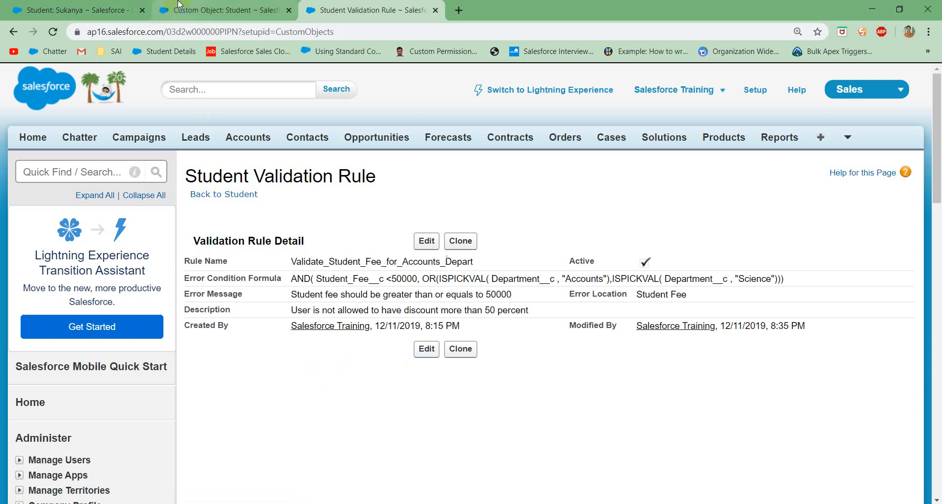
Step: Test the rule by trying to save the open student record with the Science department and a 40,000 fee
click(89, 11)
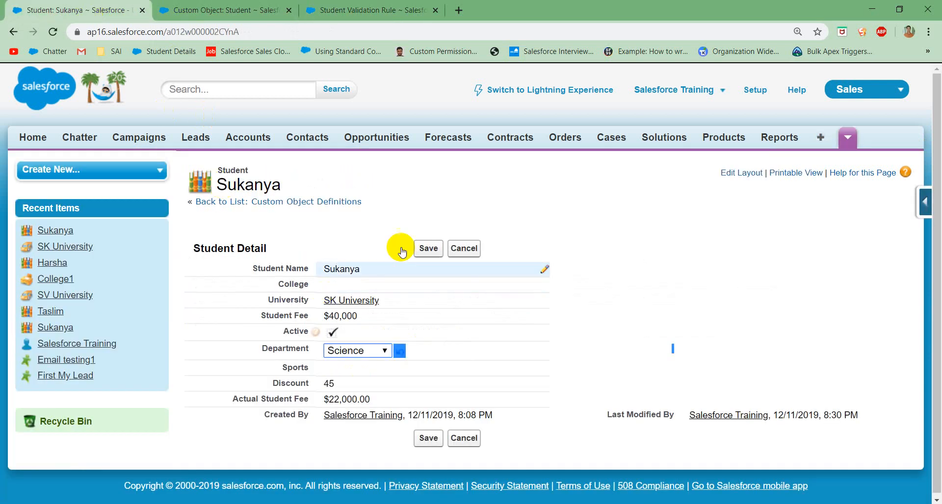
click(427, 248)
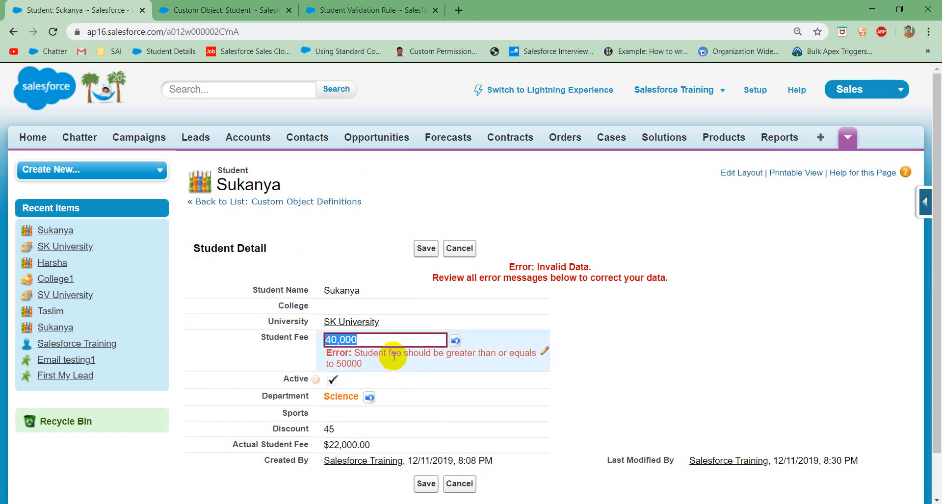
click(446, 356)
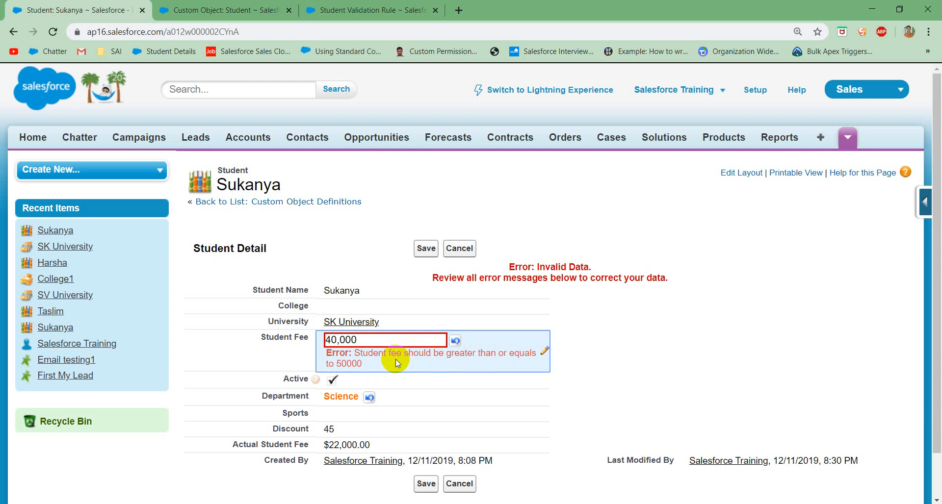
Step: Reopen the validation rule for editing and browse the available formula functions beside its error condition
click(337, 10)
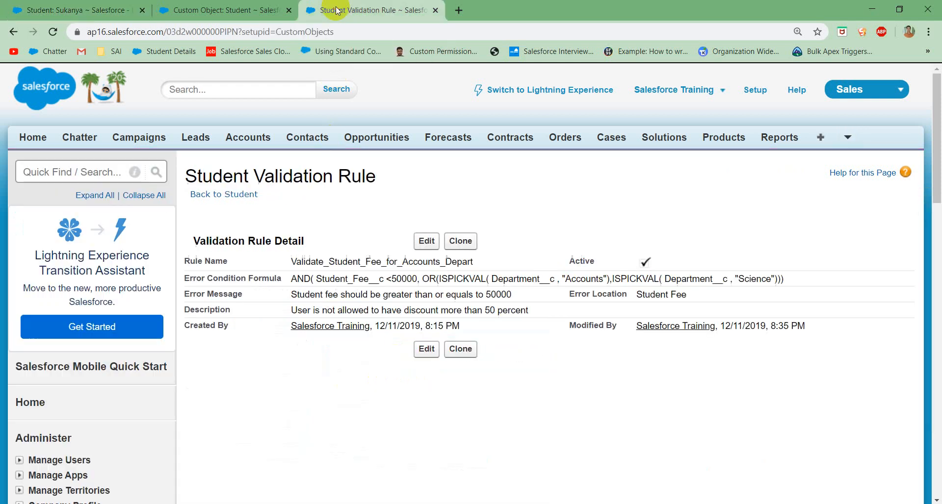
click(426, 241)
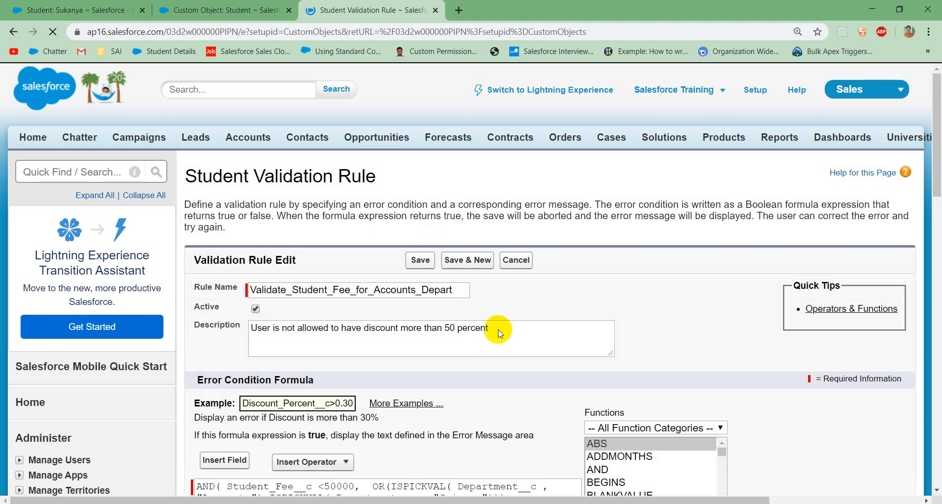
scroll(498, 334, down, 3)
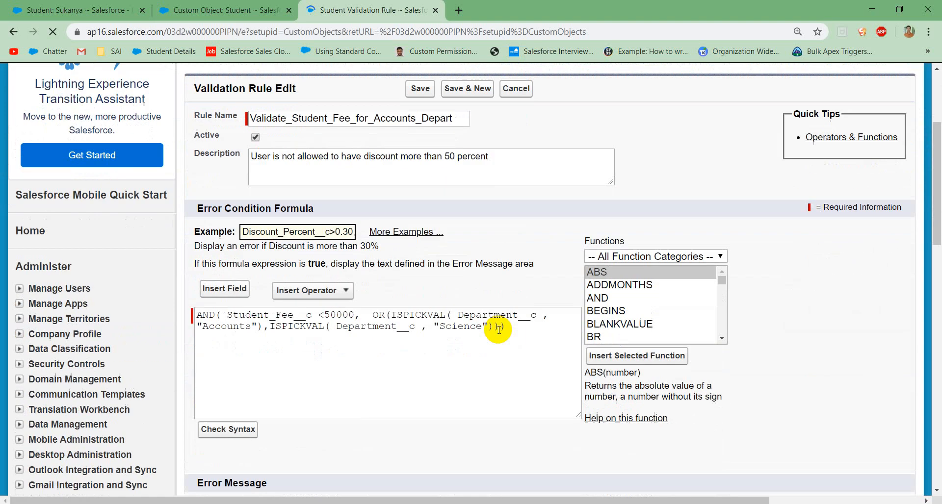
scroll(645, 292, down, 1)
click(641, 294)
scroll(640, 294, down, 2)
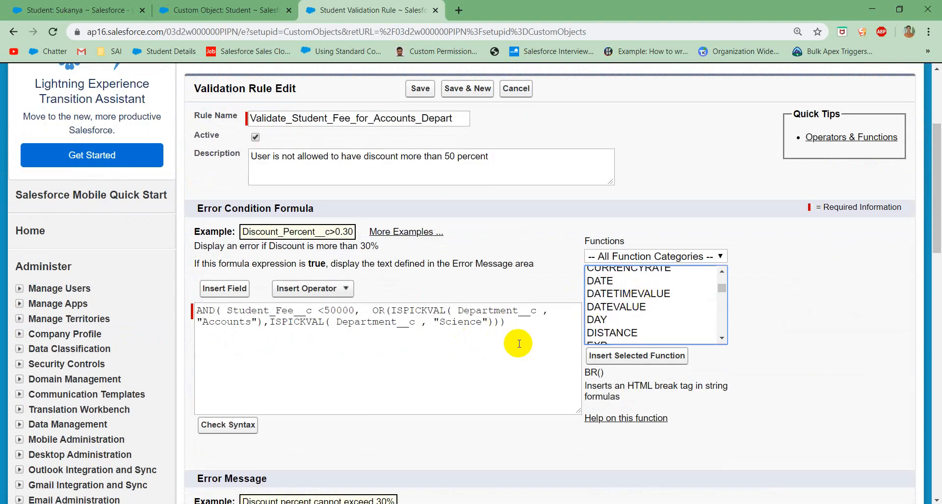
click(467, 374)
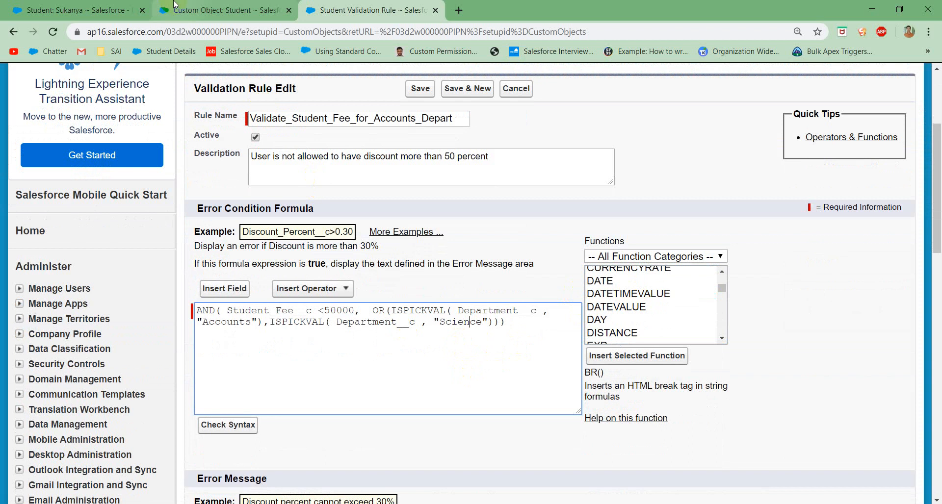
Step: Return to the student record and choose Cricket as its Sports value
click(110, 11)
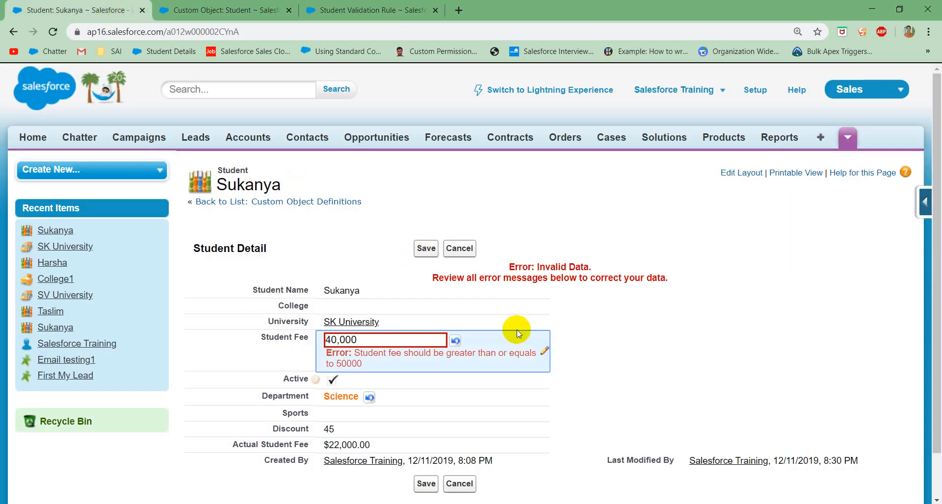
scroll(528, 343, down, 1)
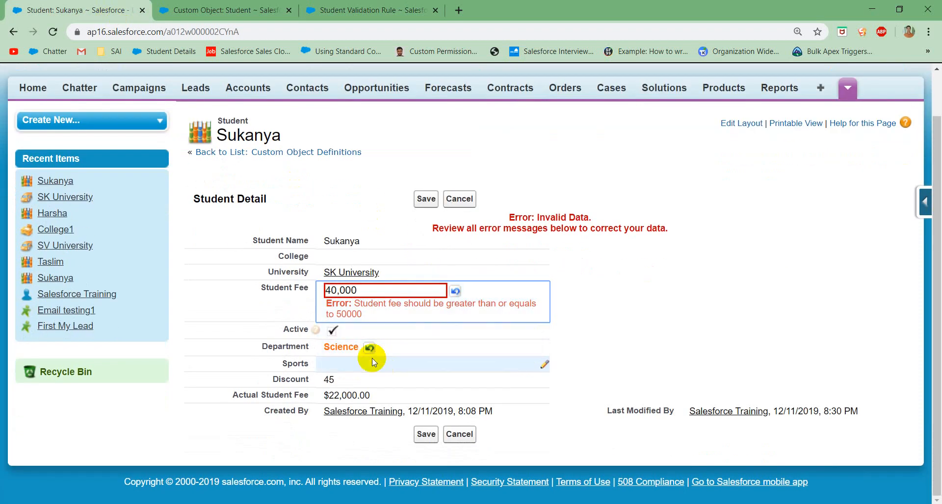
double_click(343, 367)
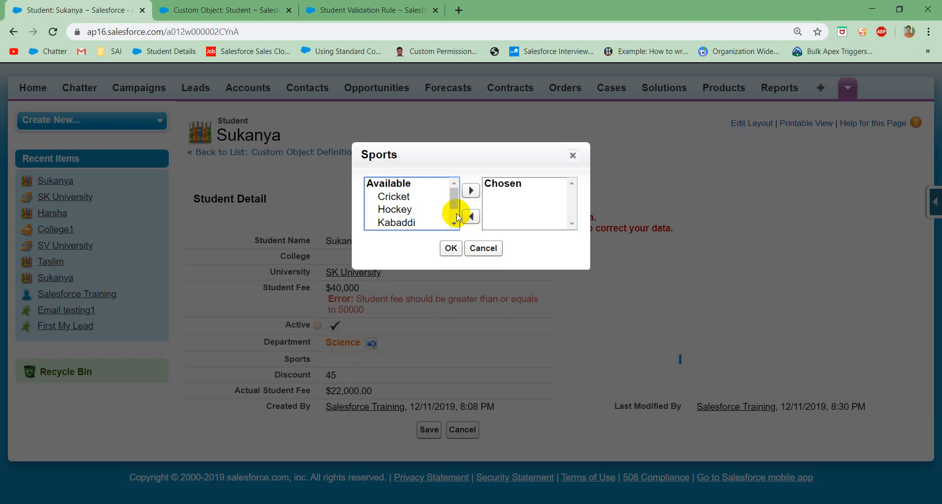
click(408, 209)
click(398, 196)
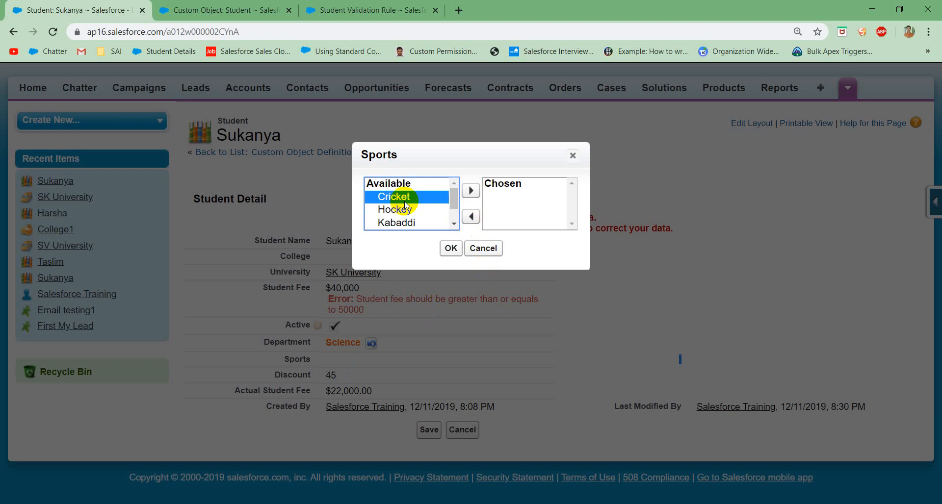
click(470, 193)
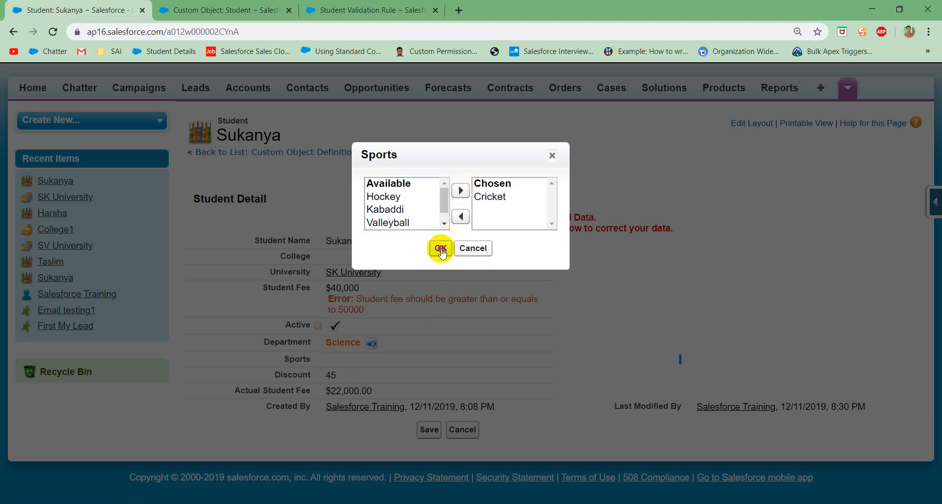
click(440, 249)
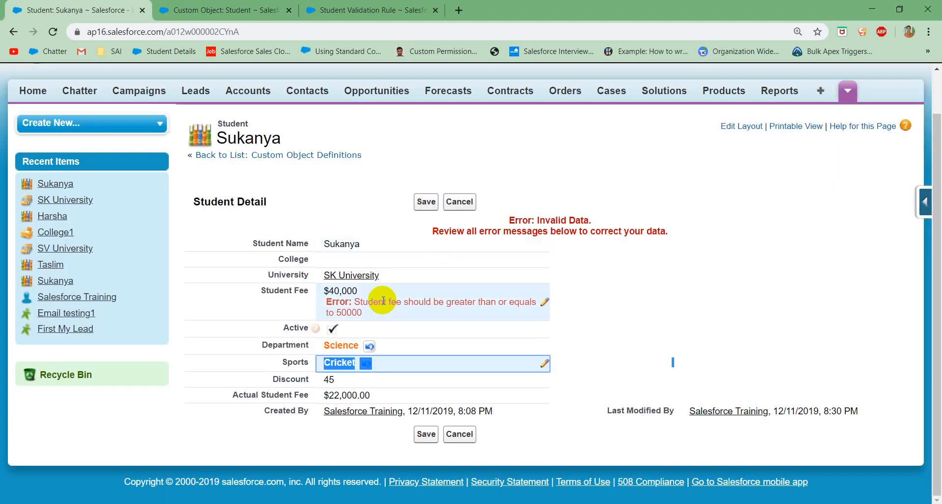
Step: Set the student's fee to 400,000 and save the record with the Science department and Cricket
double_click(355, 296)
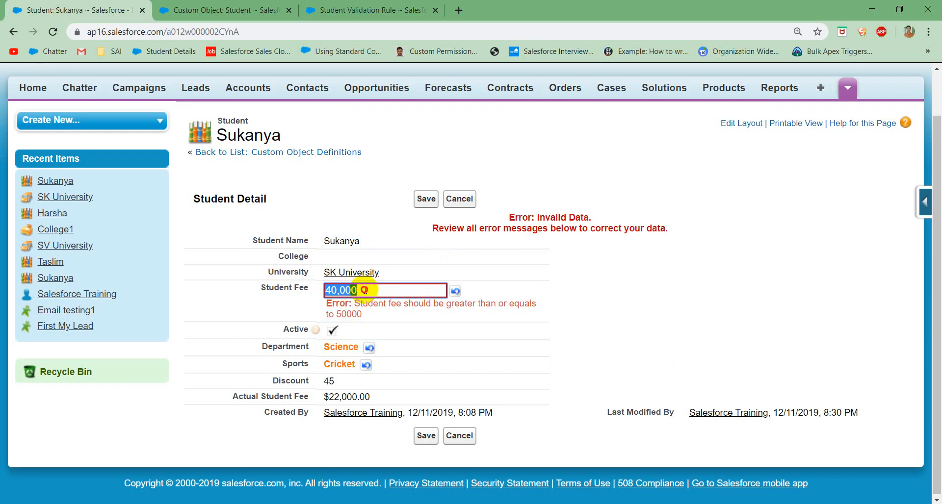
click(364, 290)
text(0)
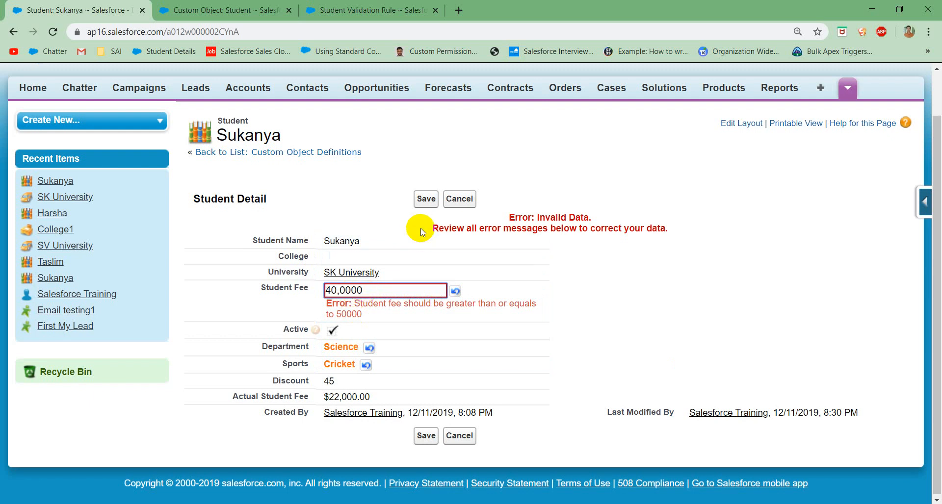
click(424, 199)
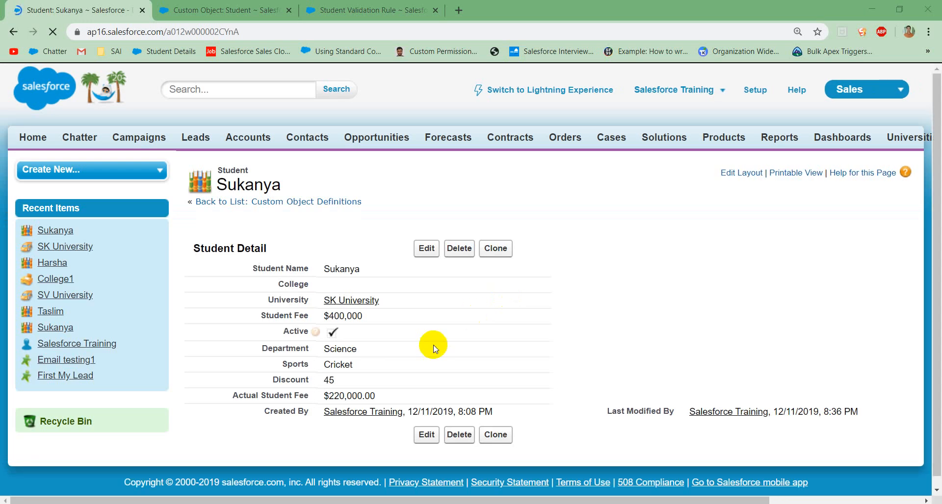
Step: Change the student's Department to Arts
double_click(365, 350)
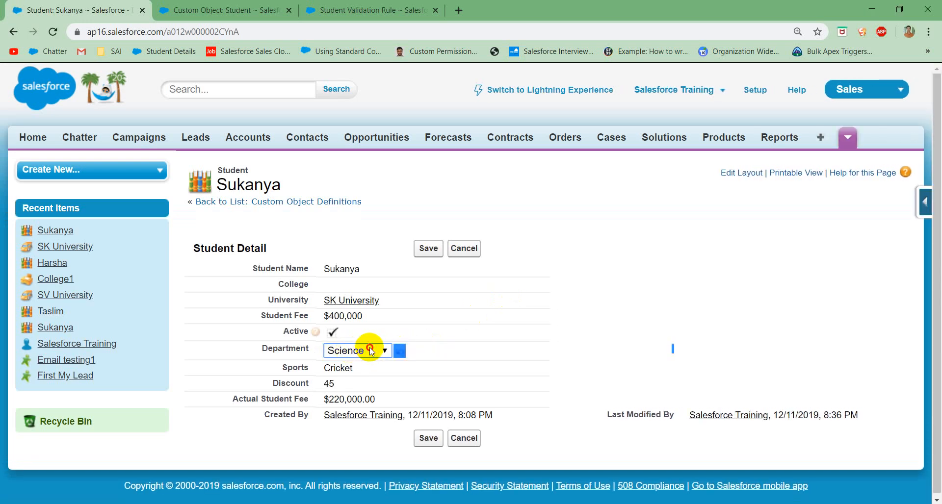
click(367, 351)
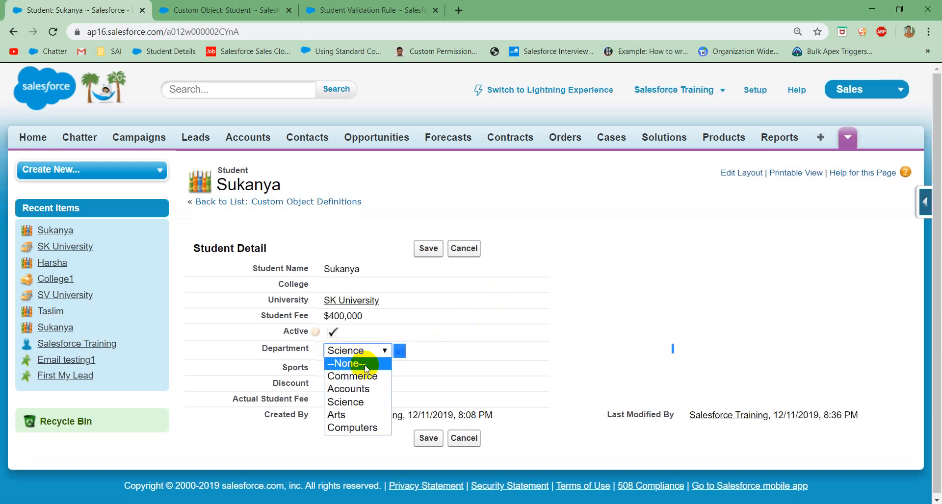
click(354, 415)
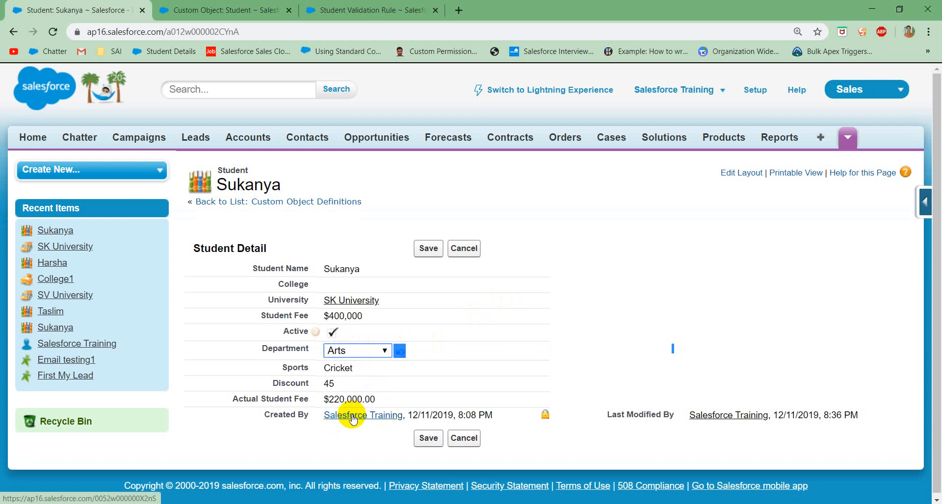
Step: Review the available options of the student's Sports field and close its selection dialog without changing the choice
double_click(369, 371)
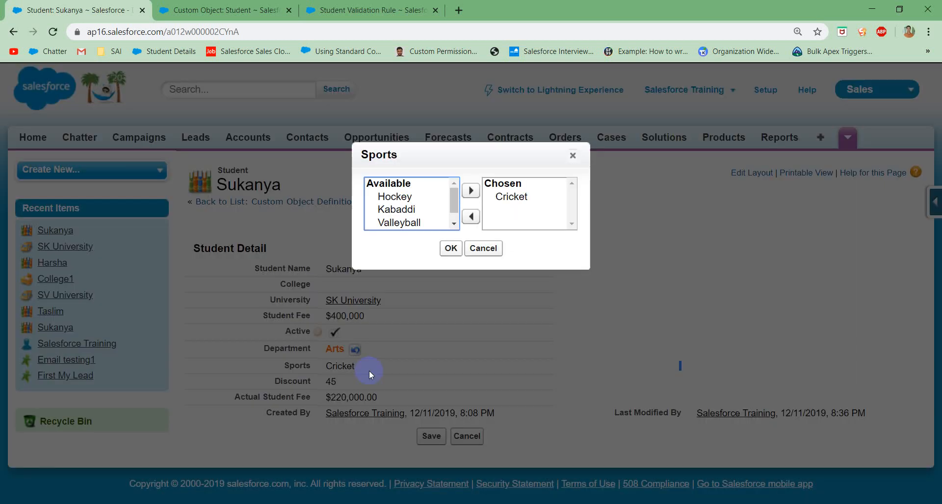
click(453, 224)
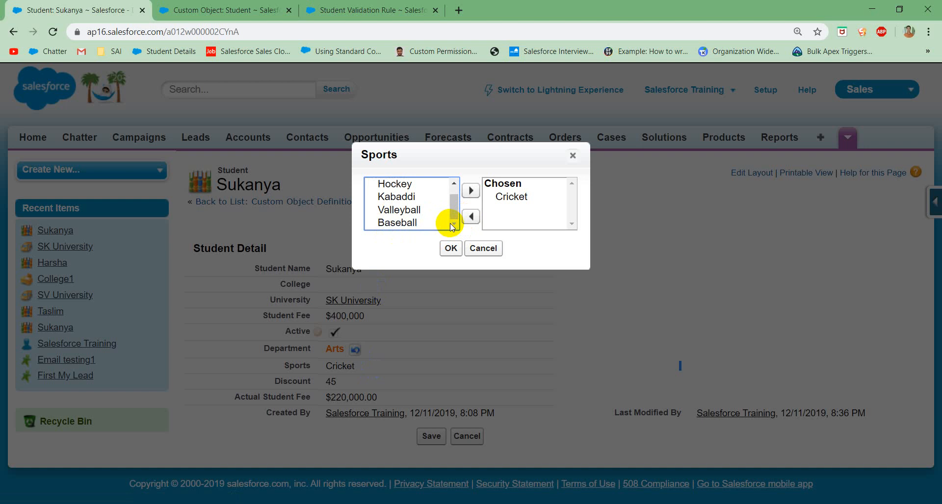
click(480, 249)
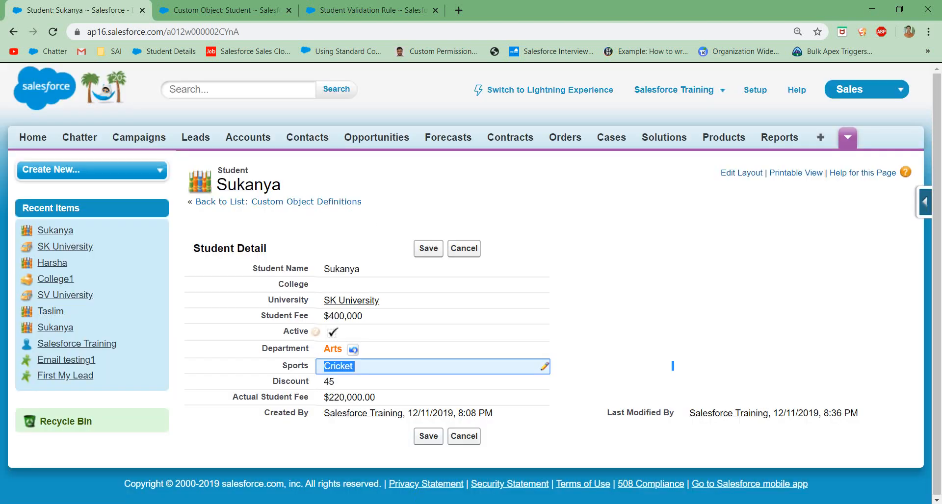
Step: Switch to the Notepad notes and add below the first requirement the line "2. Arts department should not play Cricket"
click(494, 503)
click(495, 503)
click(495, 503)
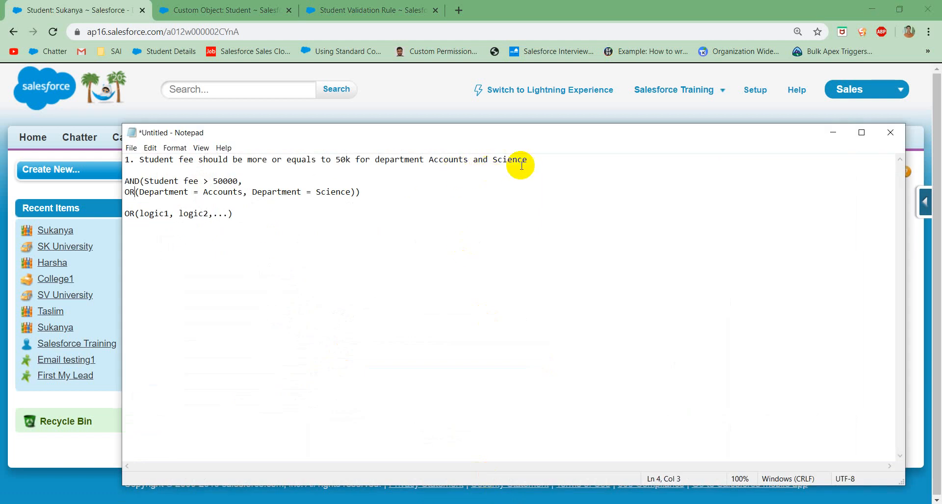
click(554, 160)
key(Return)
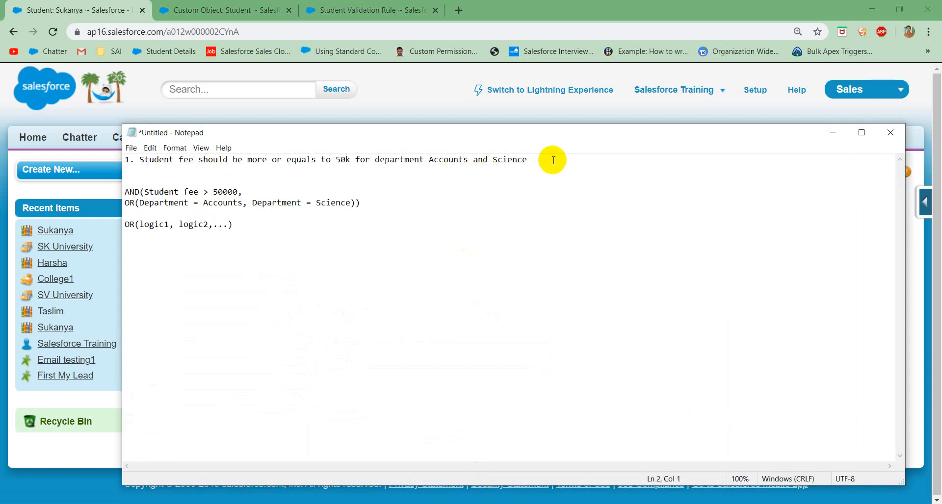
text(2. Arts department s)
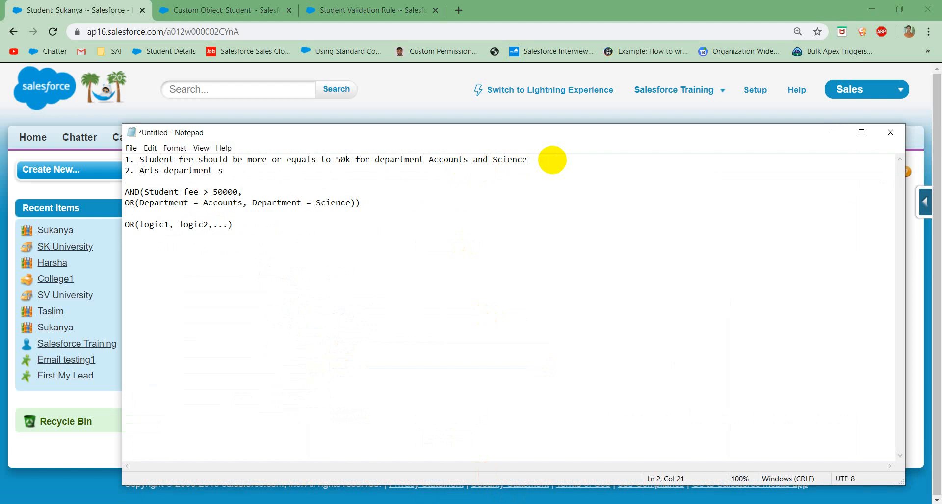
text(hould not pal)
key(BackSpace)
key(BackSpace)
text(lay Cricket an)
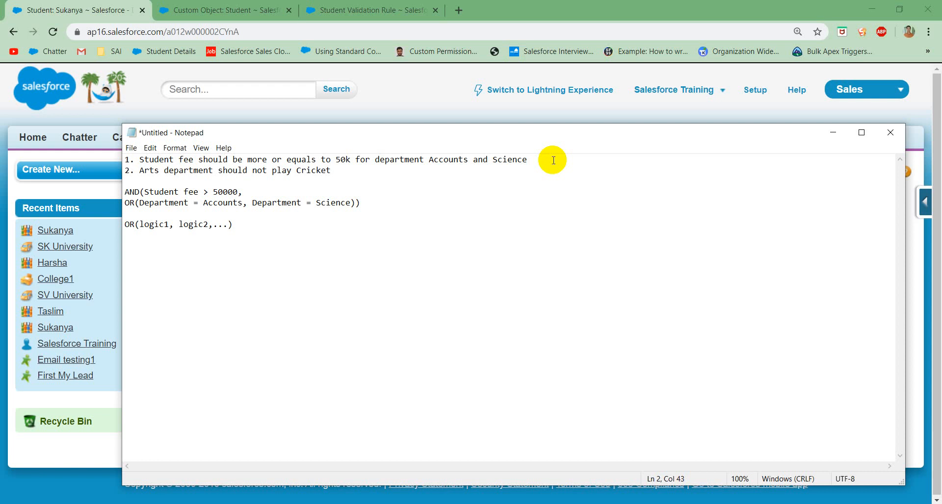
Step: Delete the draft AND and OR logic below the two requirements in the notes
text(an)
key(BackSpace)
key(BackSpace)
key(BackSpace)
click(254, 231)
drag(254, 231, 120, 191)
key(BackSpace)
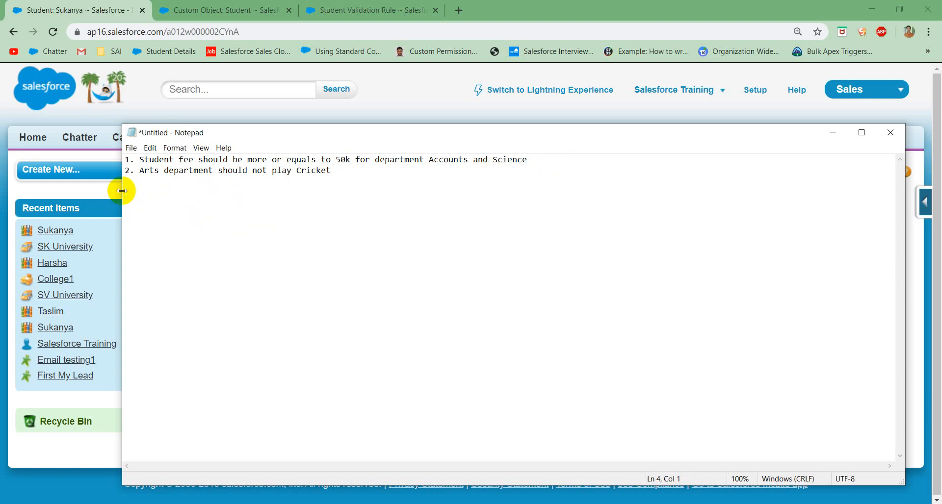
Step: Write the logic line "AND(Department = Arts, Sports = Cricket)" below the requirements
text(AND(Department = Arts, )
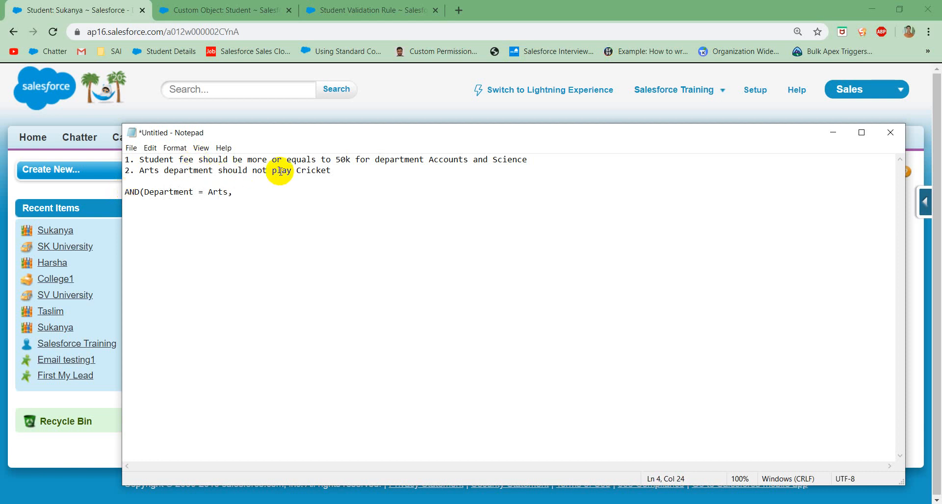
text(Sports = Cricket))
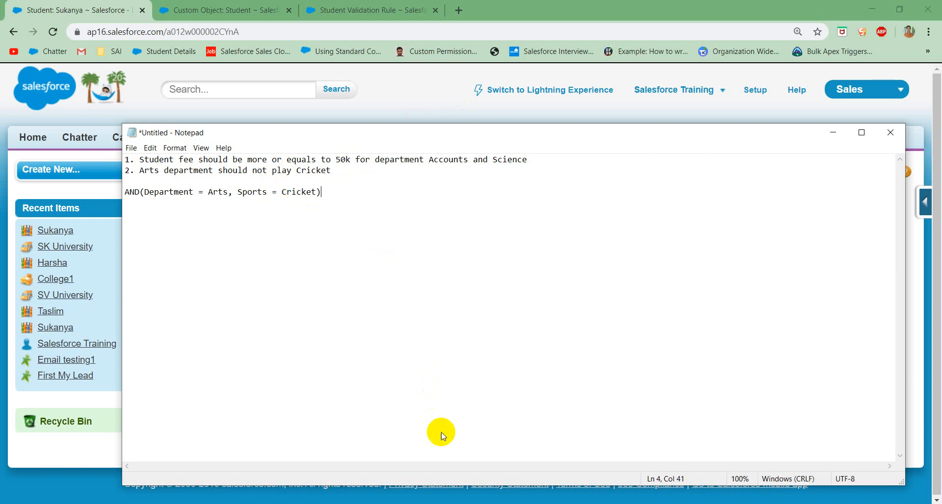
Step: Switch back to the Student validation rule in the browser and replace its rule name with Validate_Sports
click(450, 503)
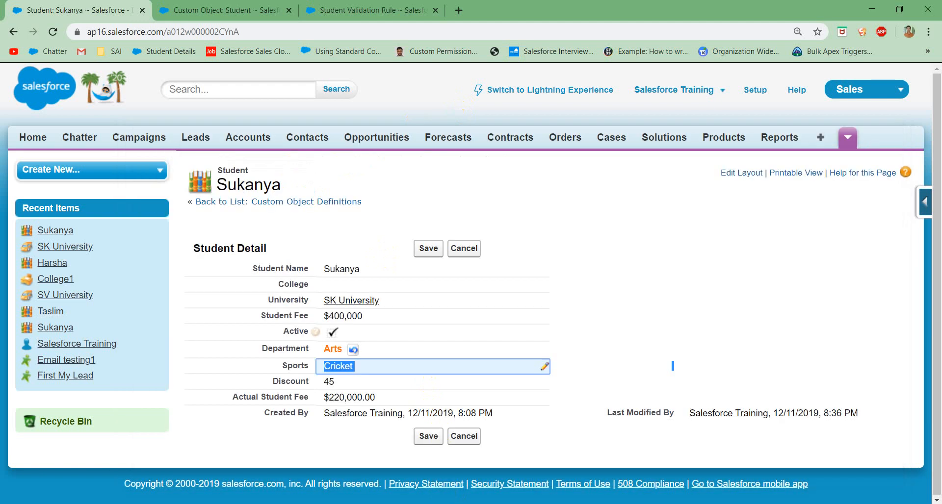
click(353, 5)
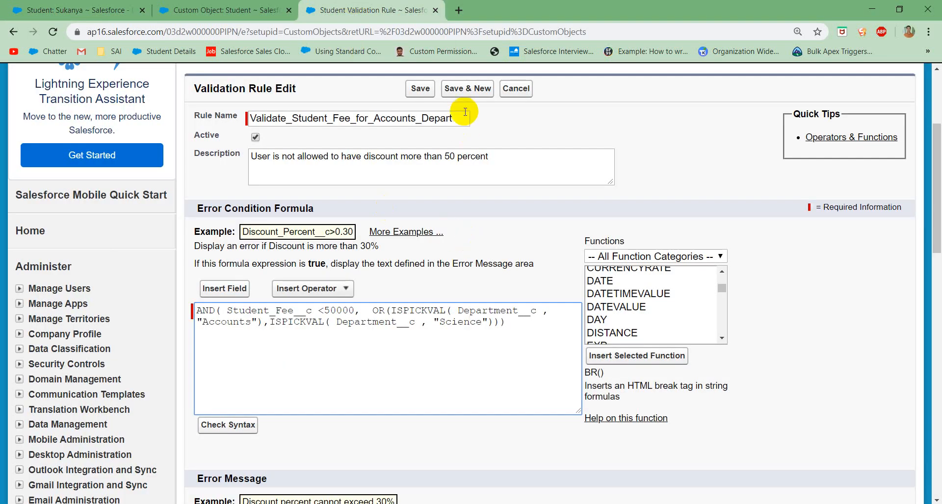
drag(454, 119, 195, 123)
key(BackSpace)
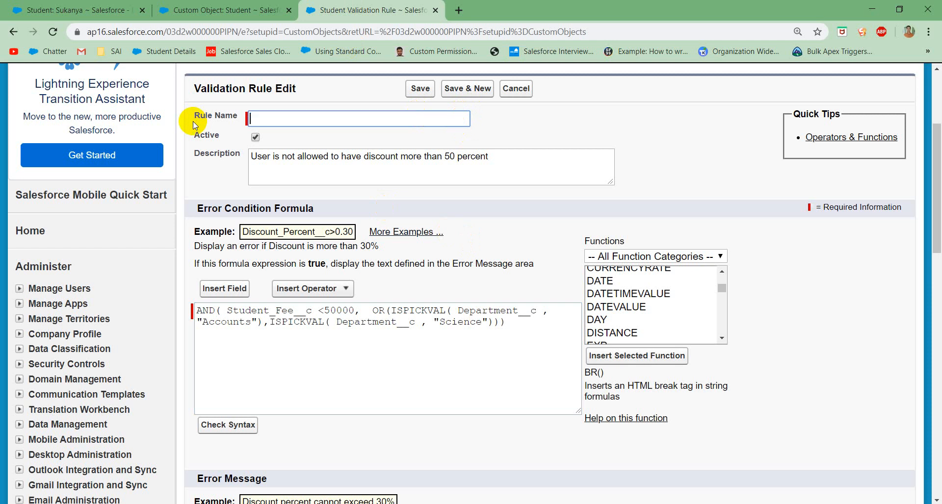
text(V)
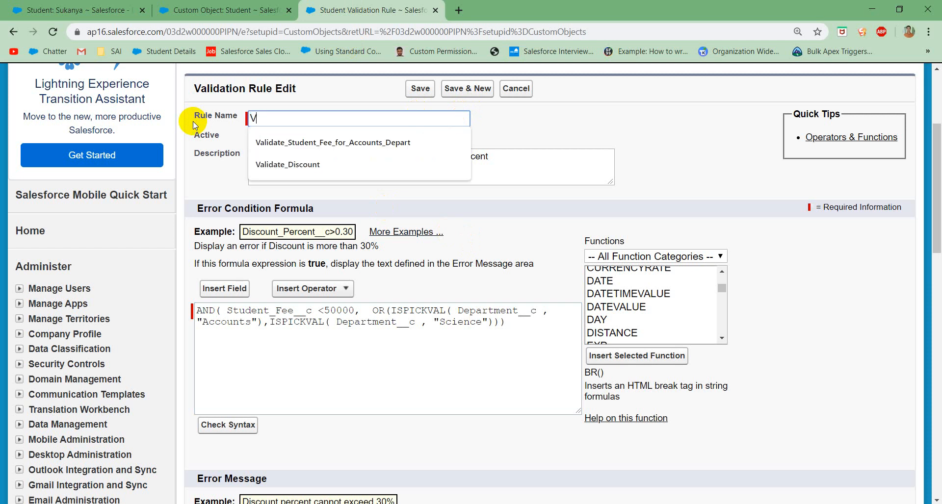
text(alidate S)
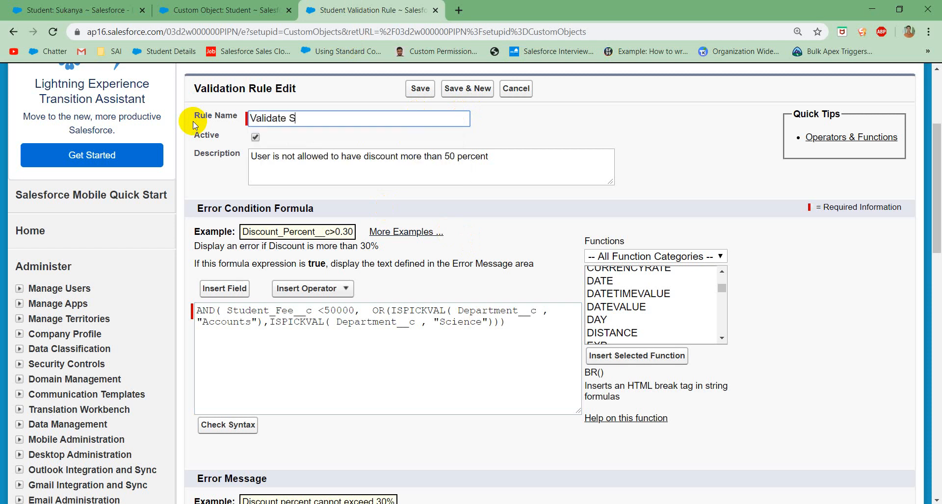
text(ports)
click(346, 346)
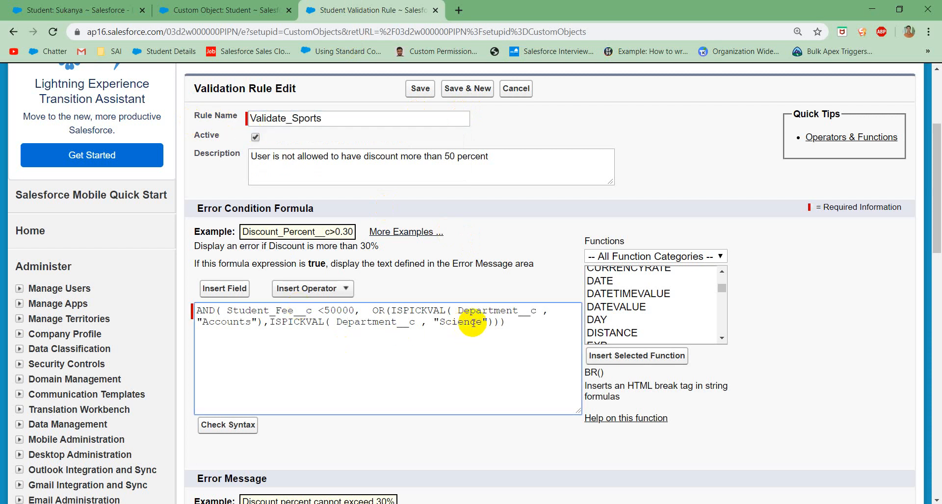
Step: Replace the existing error condition formula with AND( followed by the ISPICKVAL function
drag(504, 322, 136, 312)
key(ctrl+c)
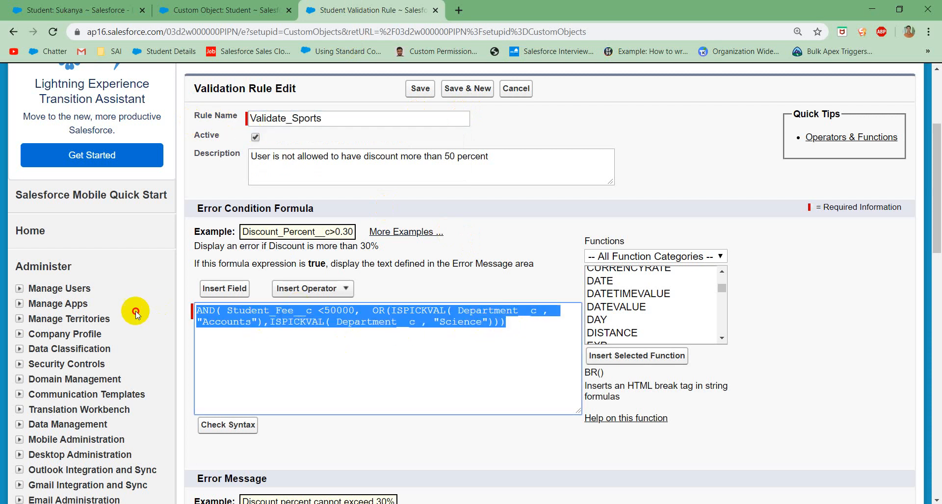
key(BackSpace)
text(AND)
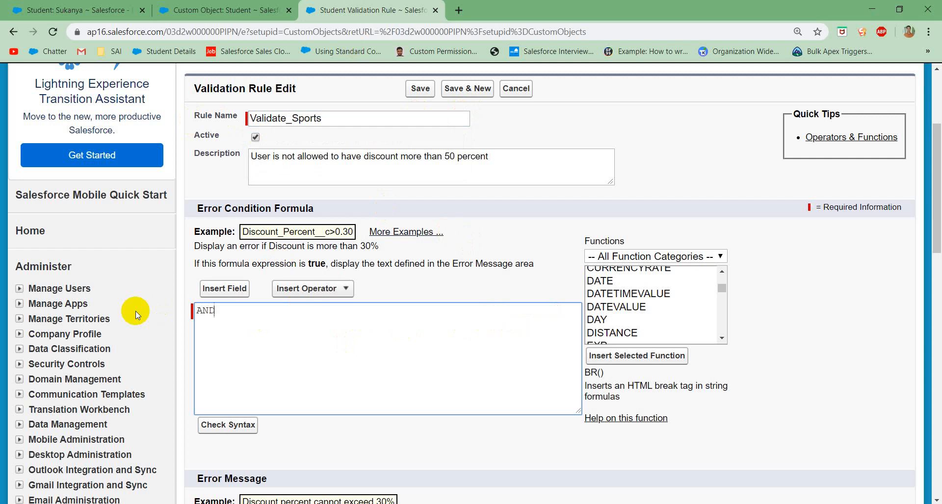
text( ()
click(621, 298)
text(isp)
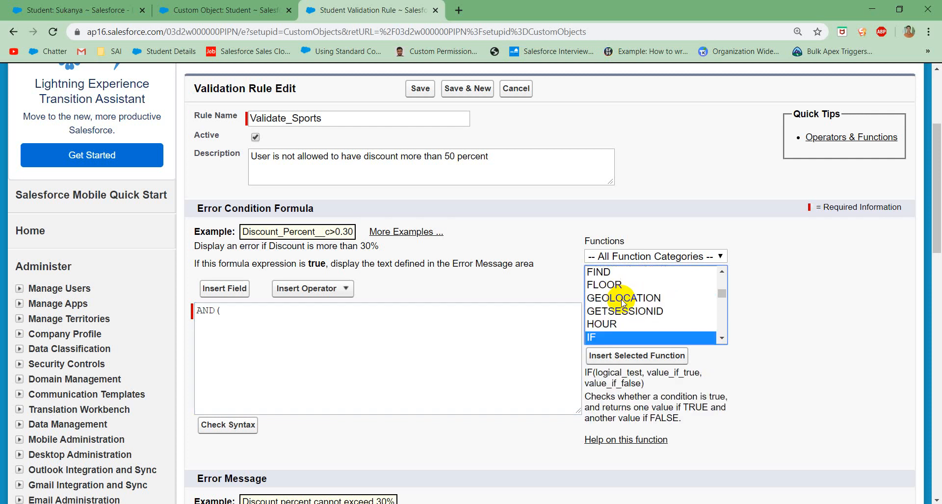
click(638, 355)
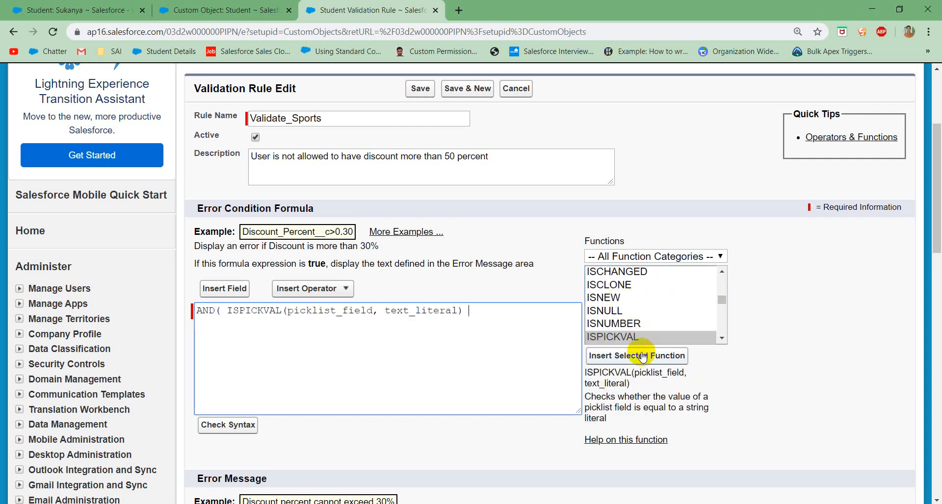
Step: Fill the ISPICKVAL arguments with the Department field and "Arts", and add a comma after the condition
double_click(346, 311)
key(BackSpace)
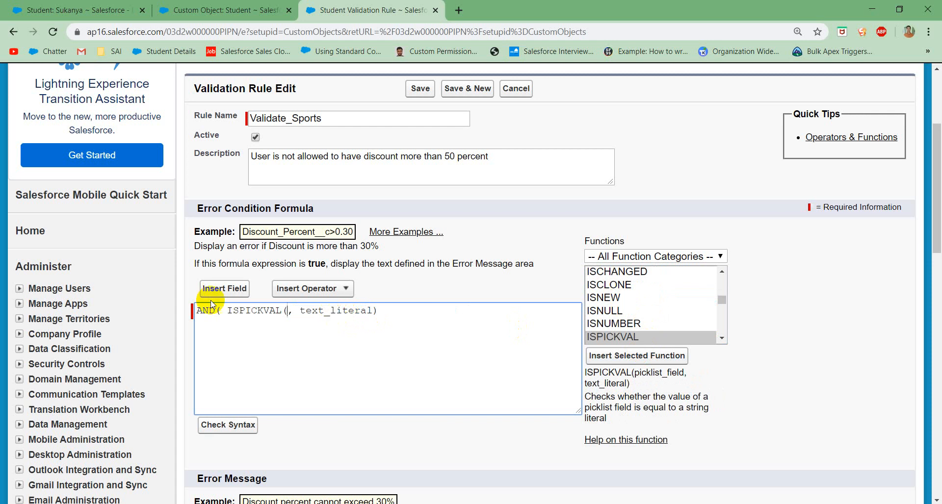
click(225, 291)
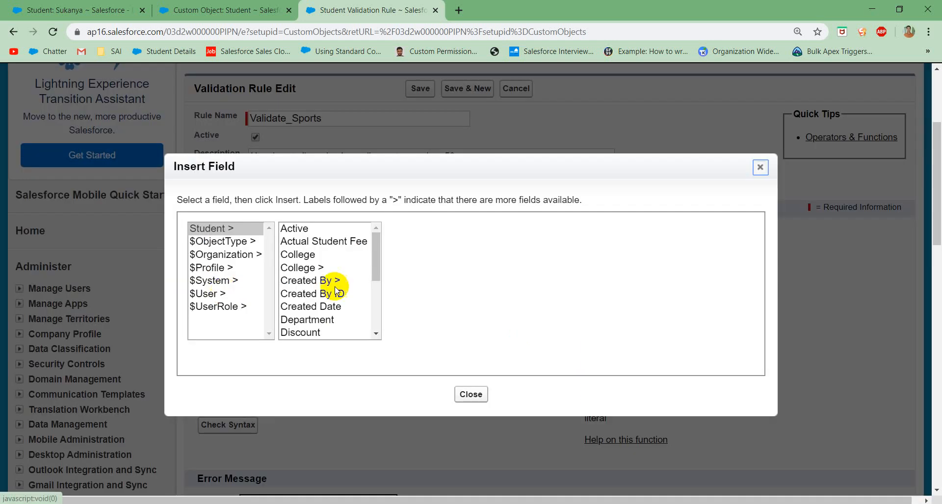
scroll(337, 289, down, 1)
click(343, 301)
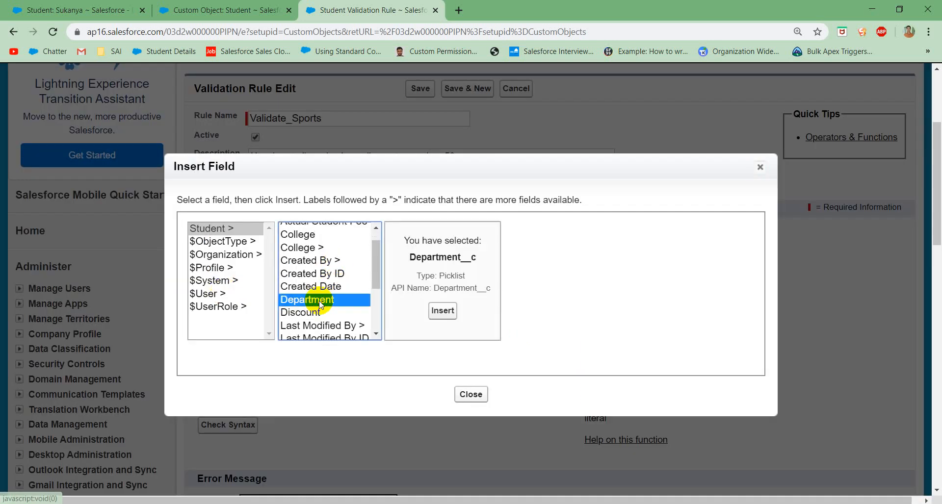
click(436, 318)
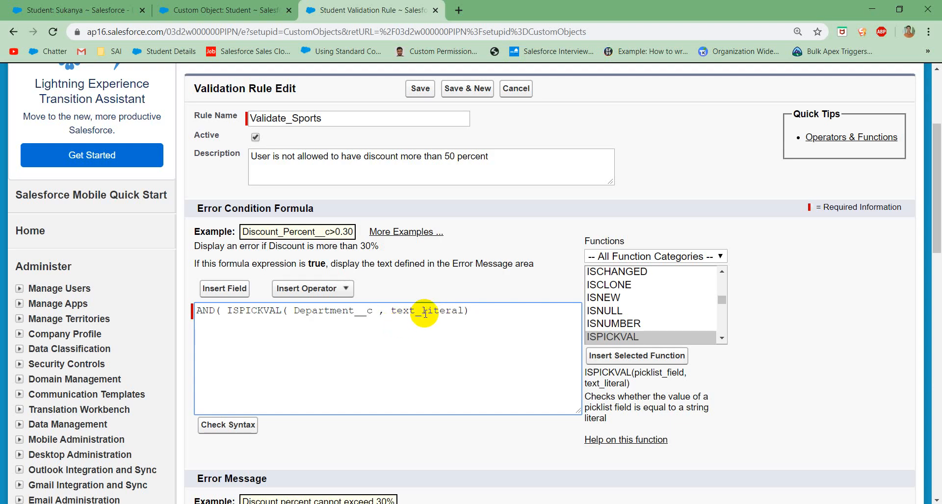
double_click(425, 312)
key(BackSpace)
text("")
text(Arts)
text(,)
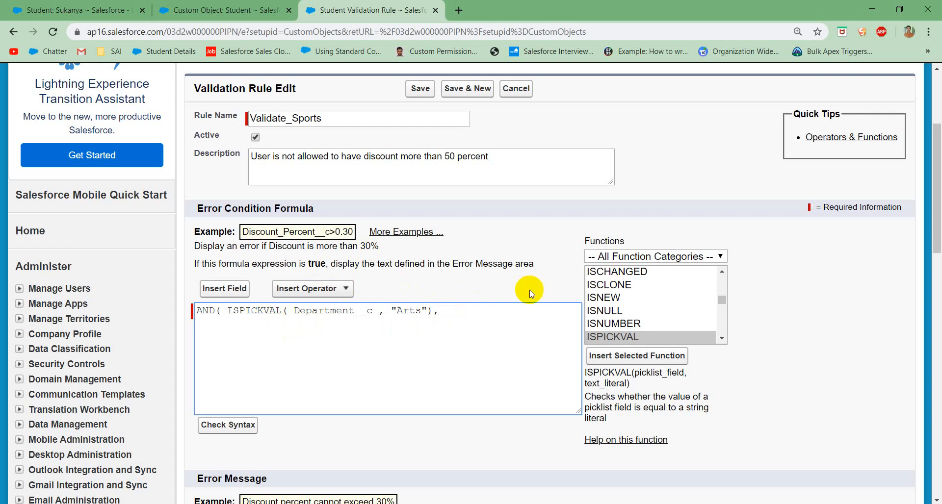
Step: Try to add the INCLUDES function to the formula for the multi-select Sports condition
click(614, 338)
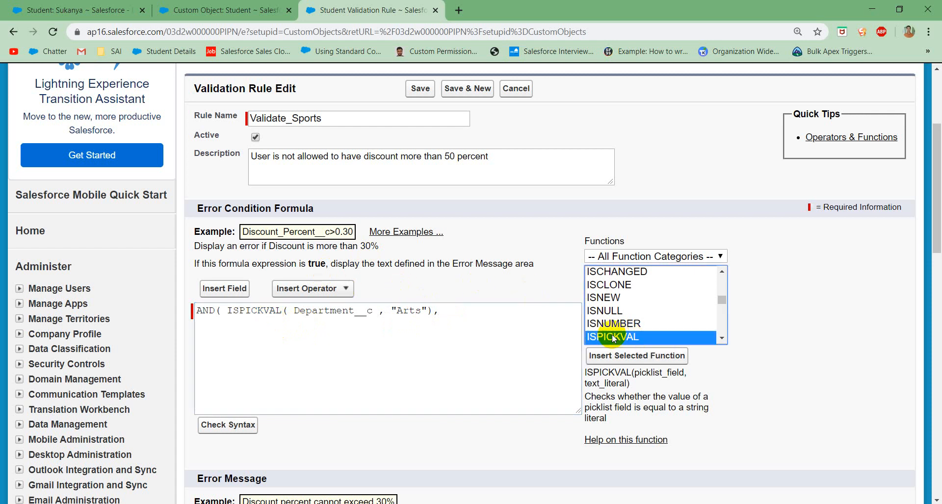
text(in)
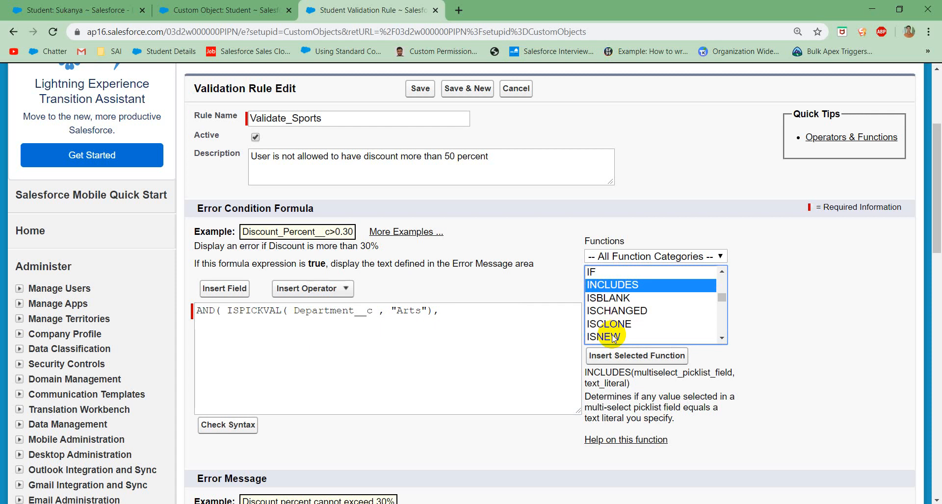
click(629, 357)
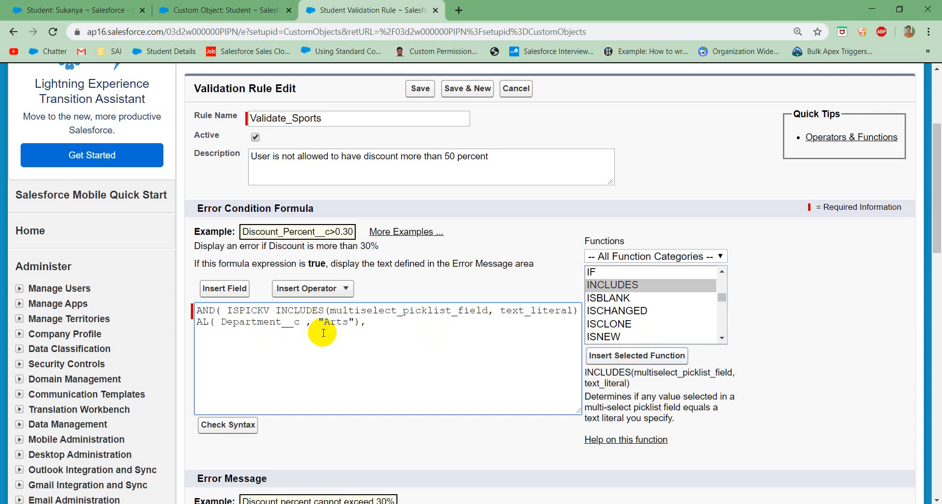
Step: Try to undo the misplaced INCLUDES insertion in the error condition formula
click(290, 338)
key(ctrl+v)
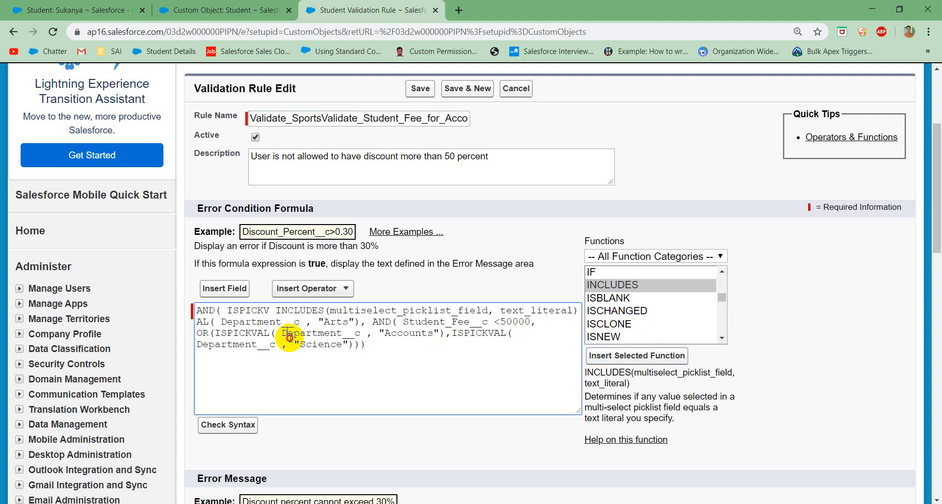
double_click(290, 339)
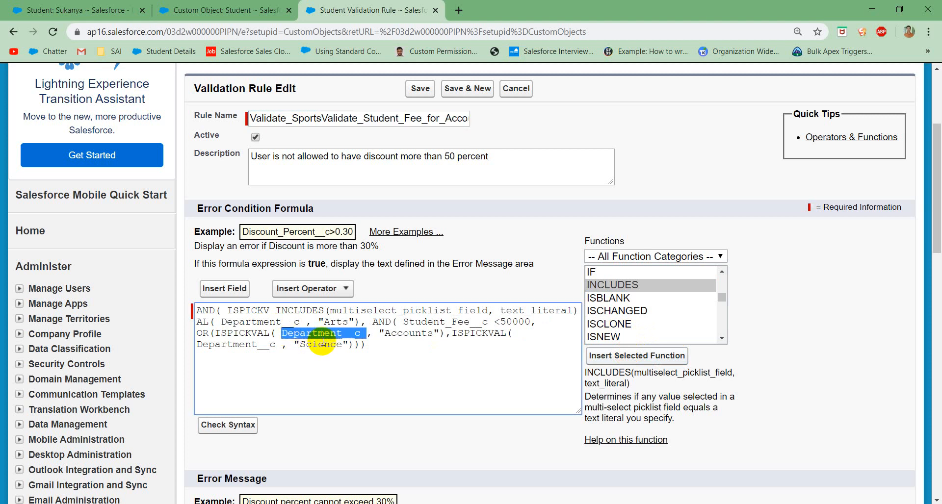
key(ctrl+z)
key(ctrl+z)
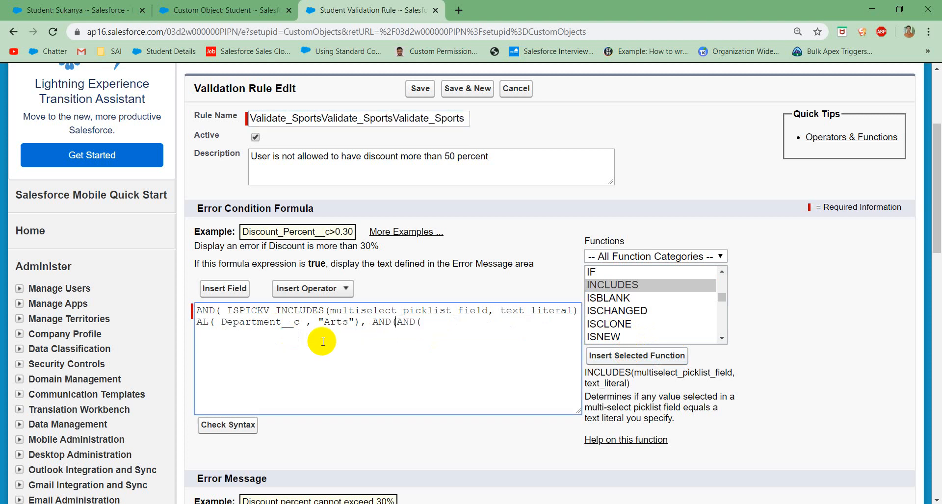
Step: Clear the garbled rule name and enter Validate_Sports again
double_click(388, 117)
key(BackSpace)
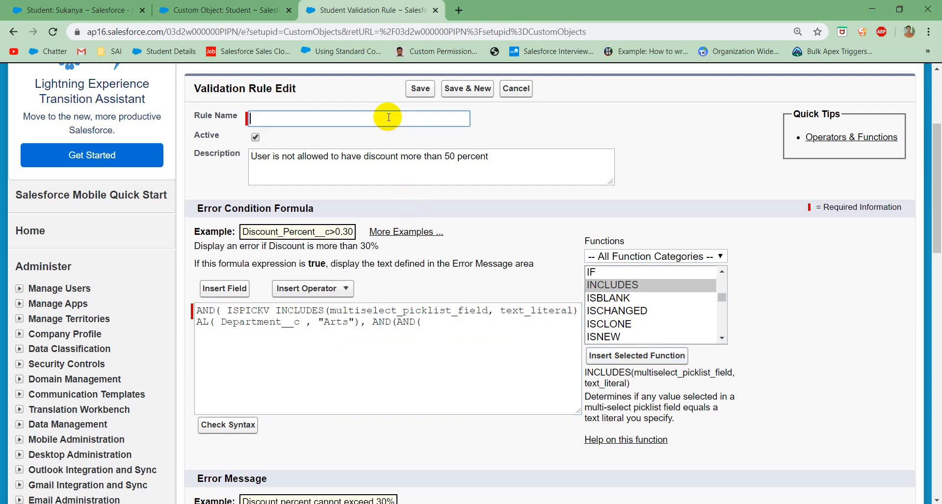
text(Validate Sports)
Step: Clear the entire broken error condition formula and restart it with AND(
click(465, 349)
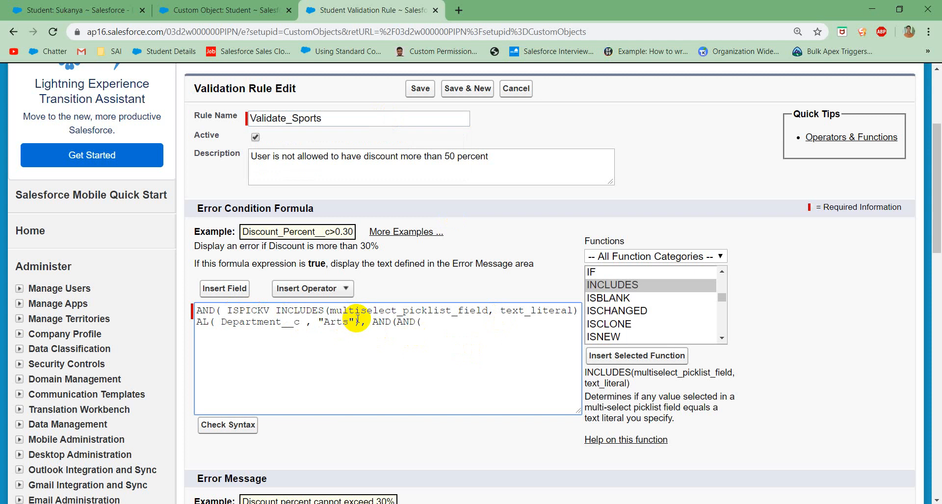
drag(360, 323, 333, 321)
click(342, 322)
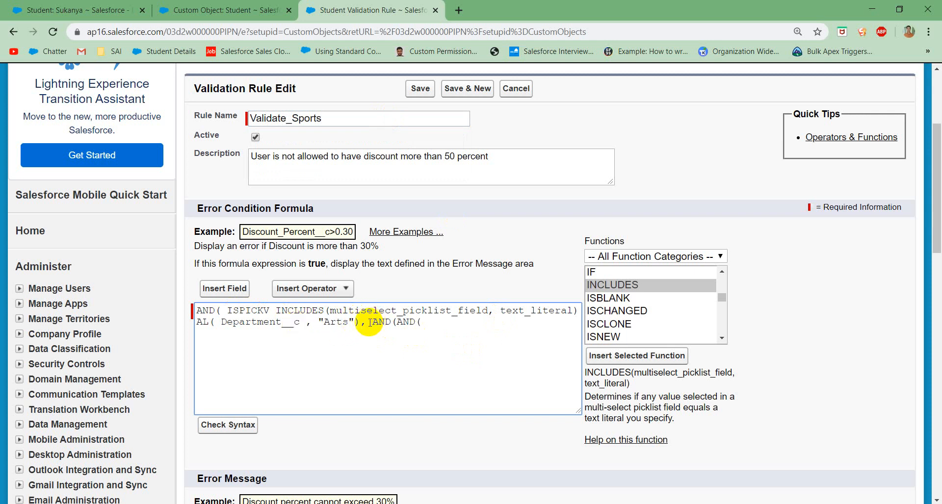
drag(366, 322, 115, 299)
key(BackSpace)
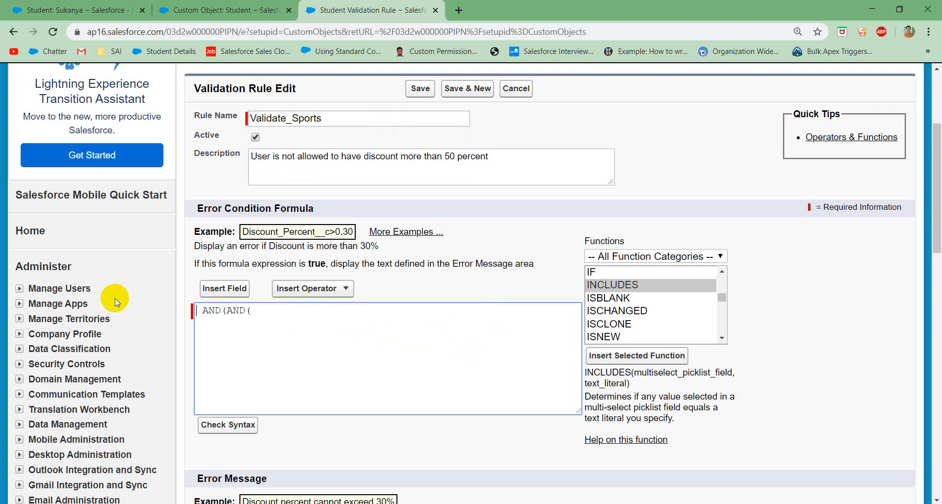
drag(254, 310, 101, 316)
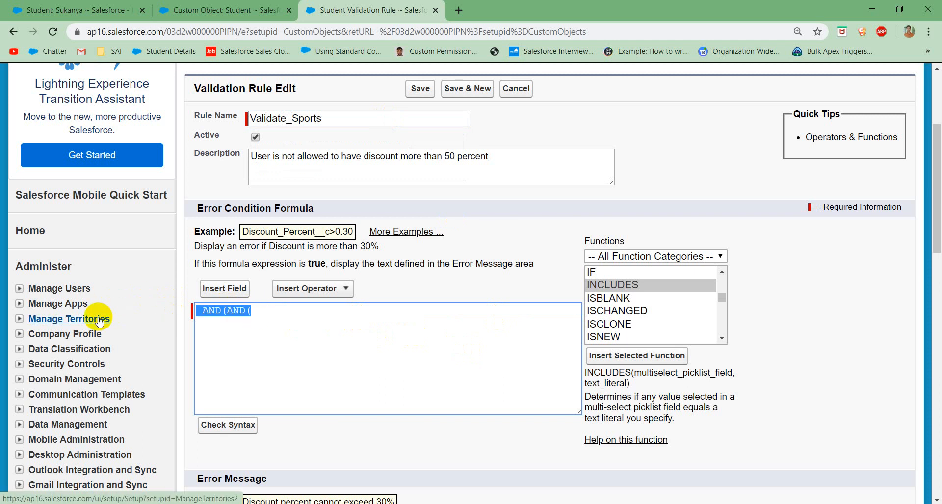
key(BackSpace)
text(AND)
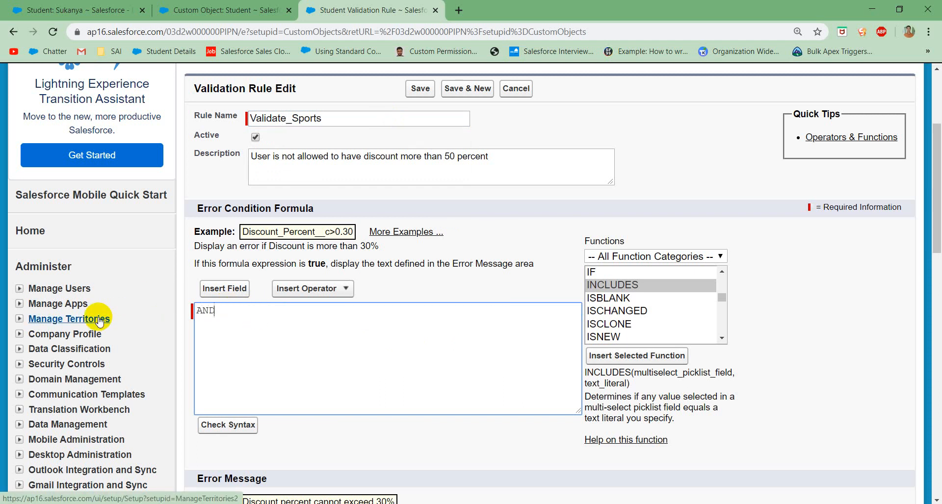
text(()
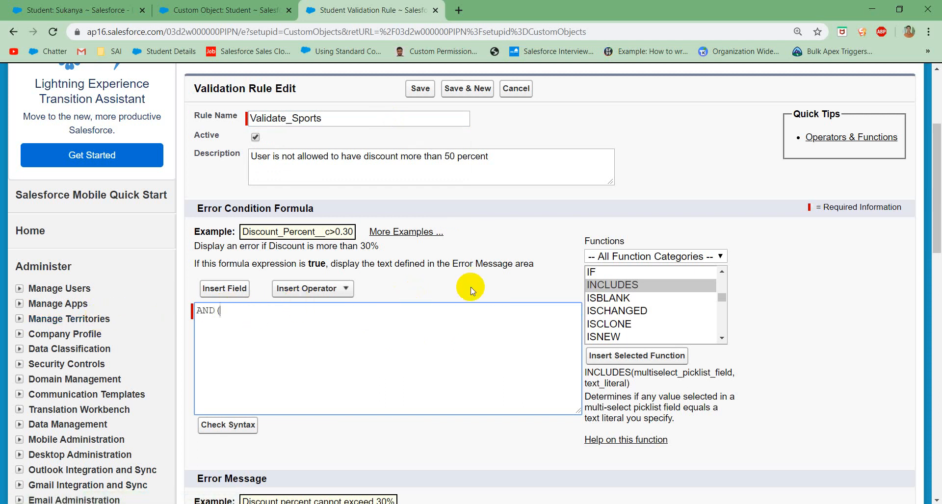
Step: Insert the ISPICKVAL function after the opening AND( of the formula
click(599, 288)
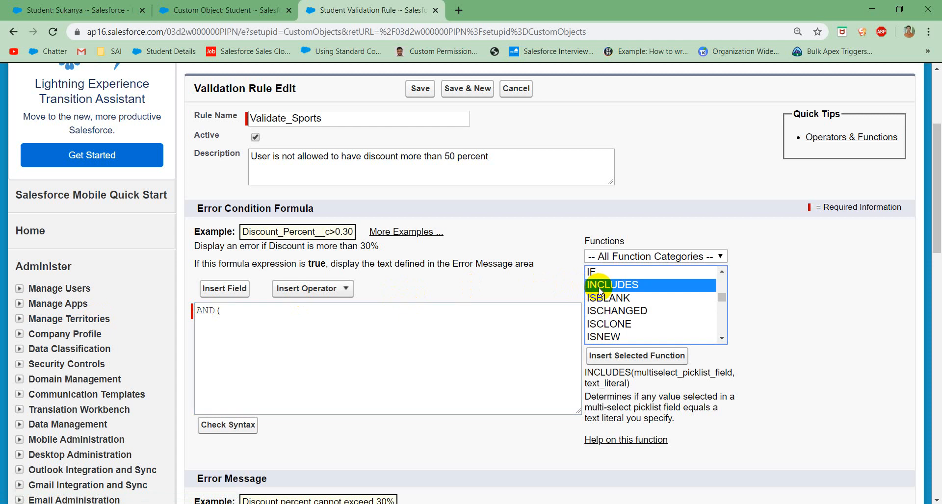
key(Down)
key(Down)
key(Down)
key(Down)
key(Down)
key(Down)
key(Down)
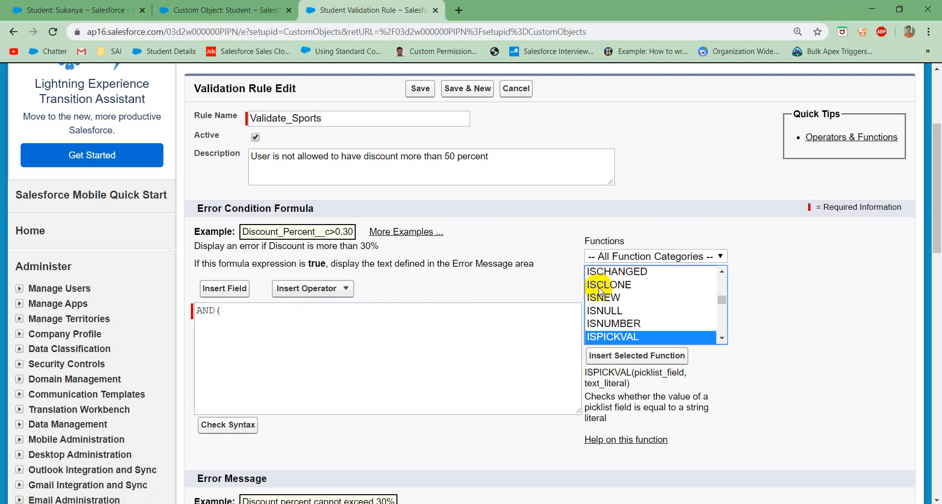
click(617, 355)
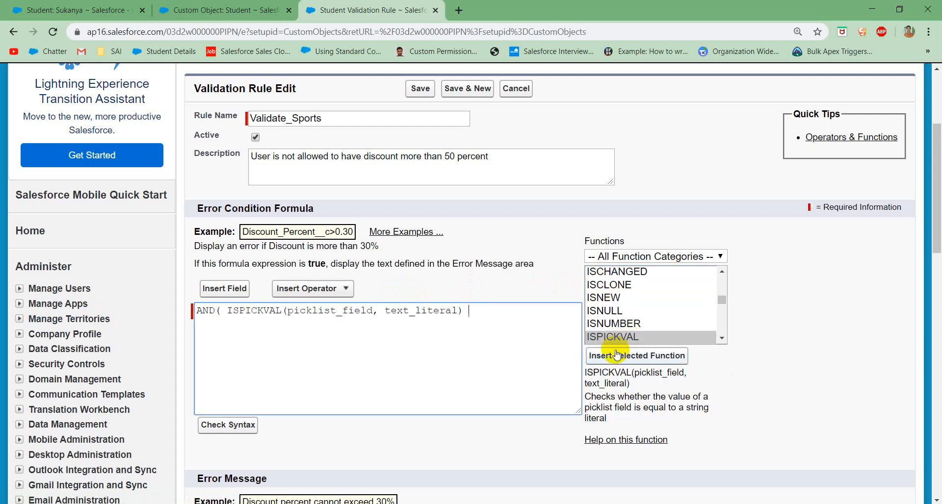
Step: Fill the ISPICKVAL arguments with Department__c and "Arts", and add a comma after the function
double_click(313, 312)
text(Depart)
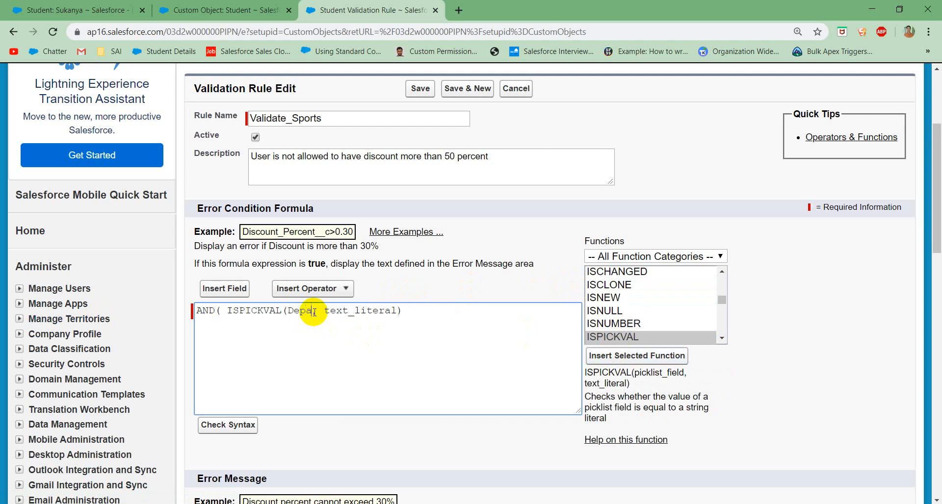
text(ment__c,)
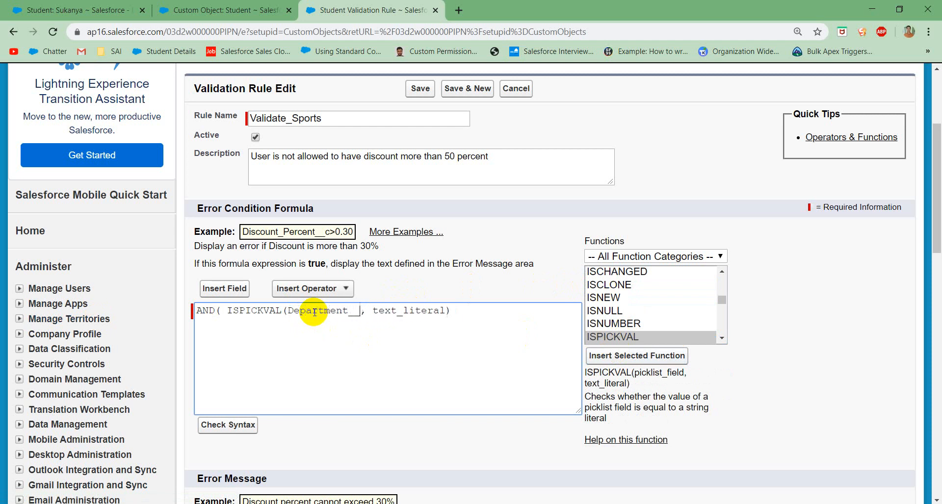
double_click(397, 312)
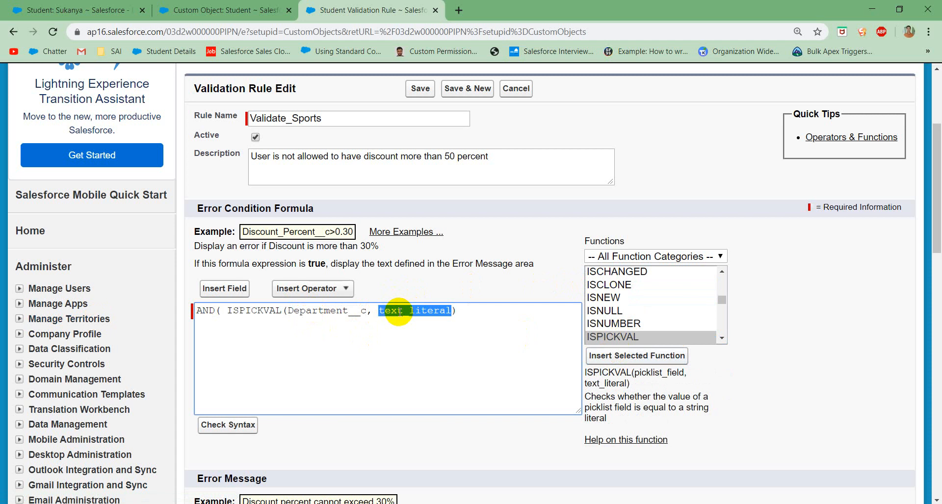
text(=)
key(BackSpace)
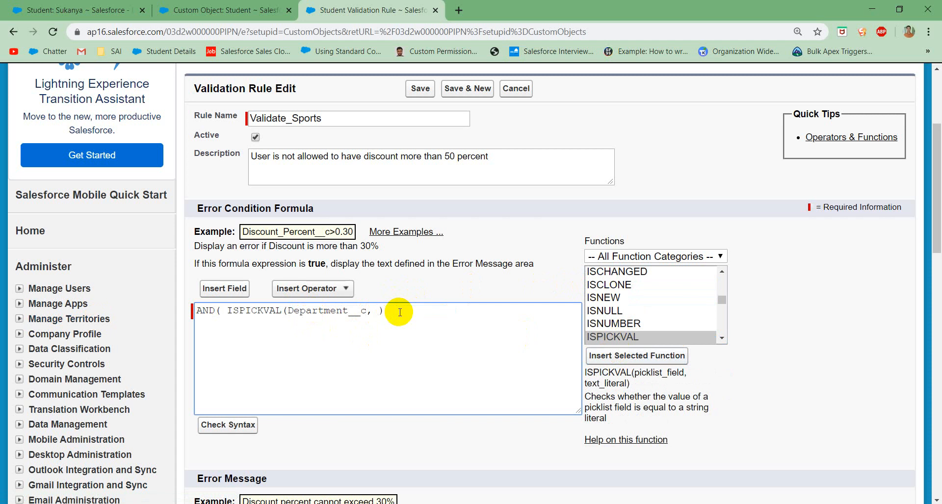
text("")
text(Arts)
text(,)
Step: Insert the INCLUDES function after the ISPICKVAL condition in the error condition formula
click(625, 324)
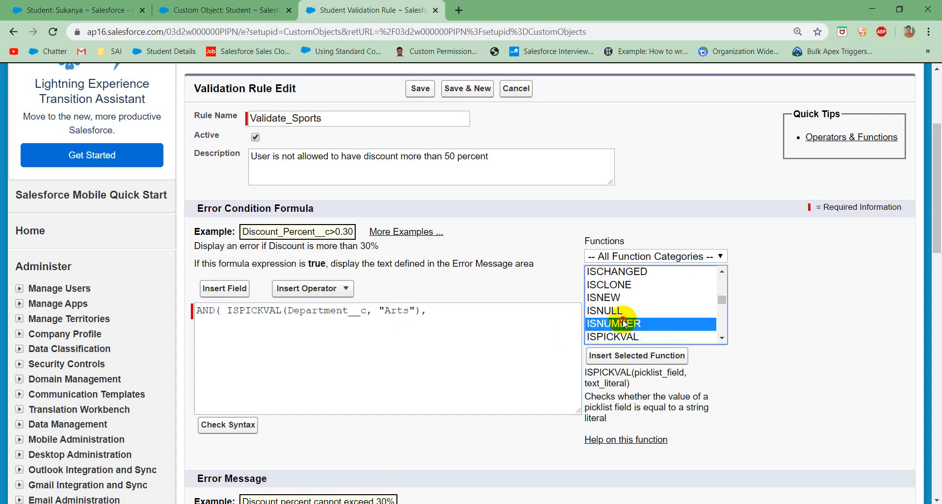
key(Up)
key(Up)
key(Up)
key(Up)
key(Up)
key(Up)
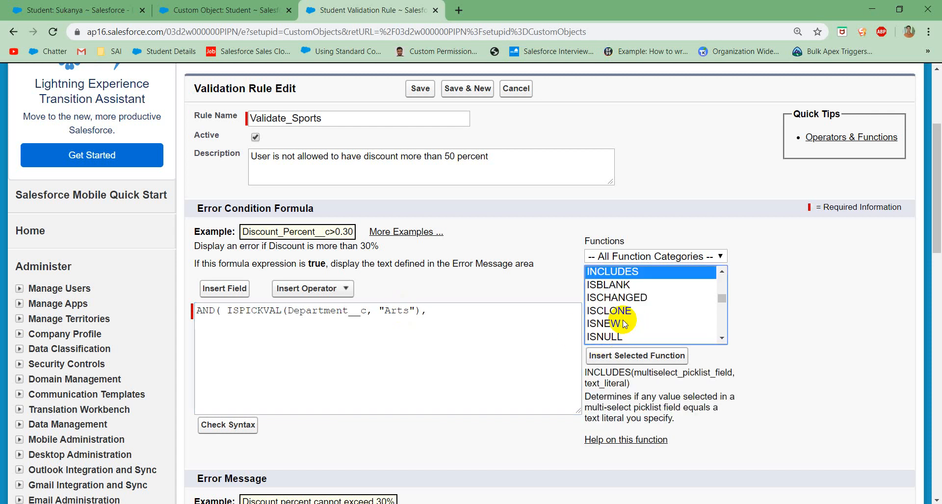
click(628, 356)
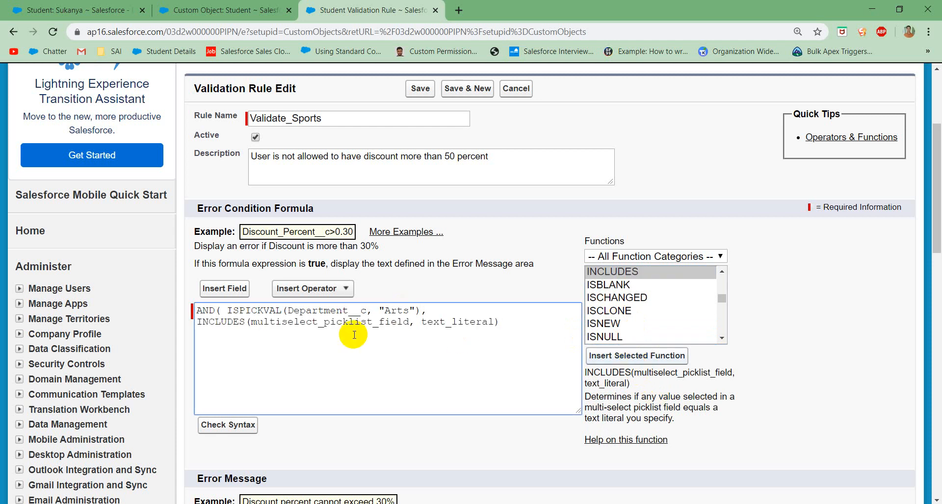
Step: Replace the multi-select picklist placeholder in INCLUDES with Sports__c
double_click(330, 324)
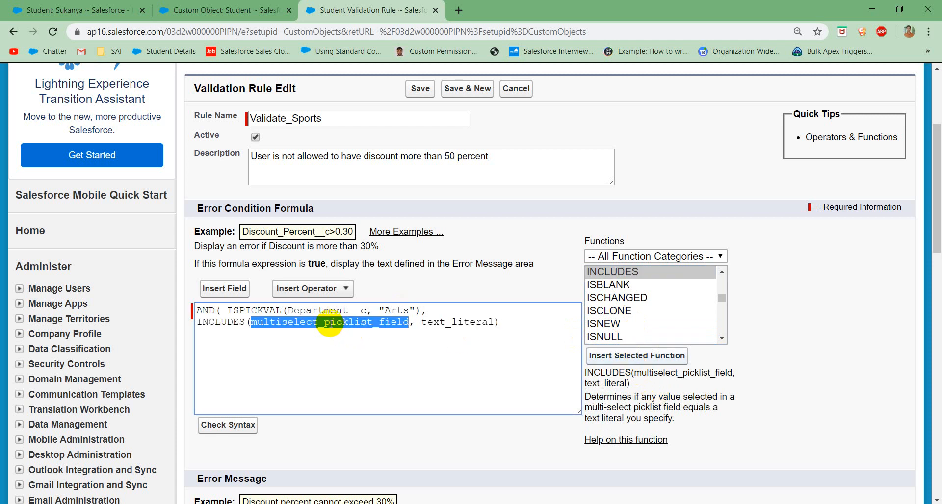
key(BackSpace)
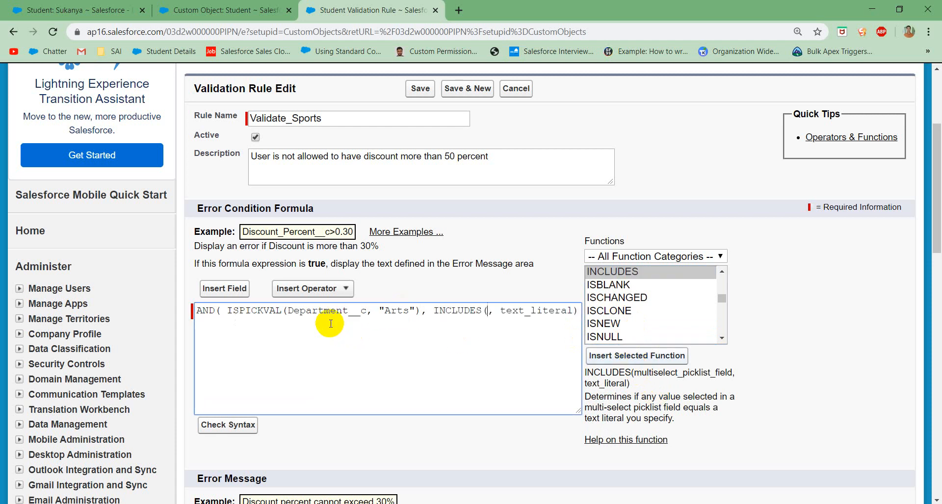
text(Sports)
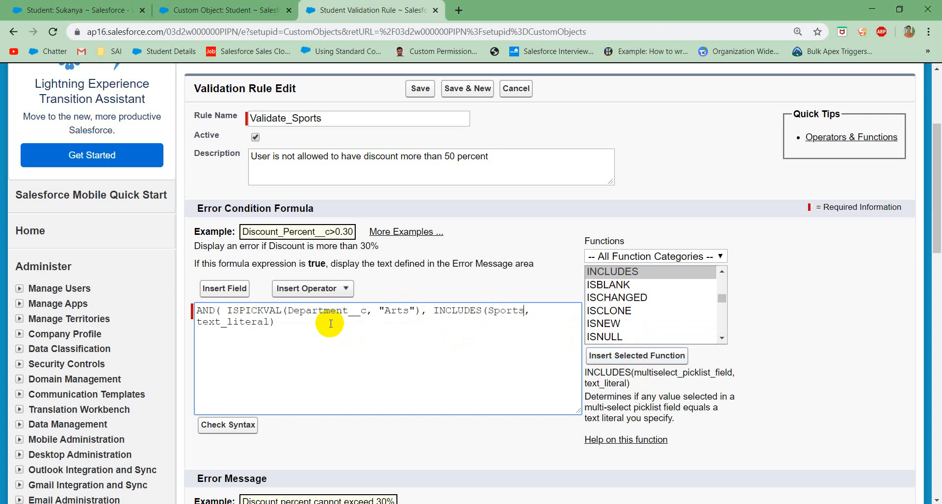
text(__c)
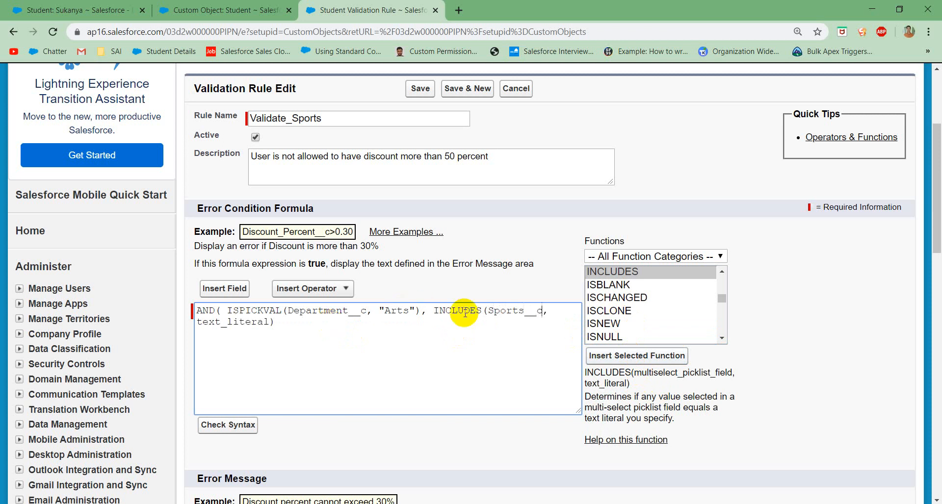
double_click(505, 310)
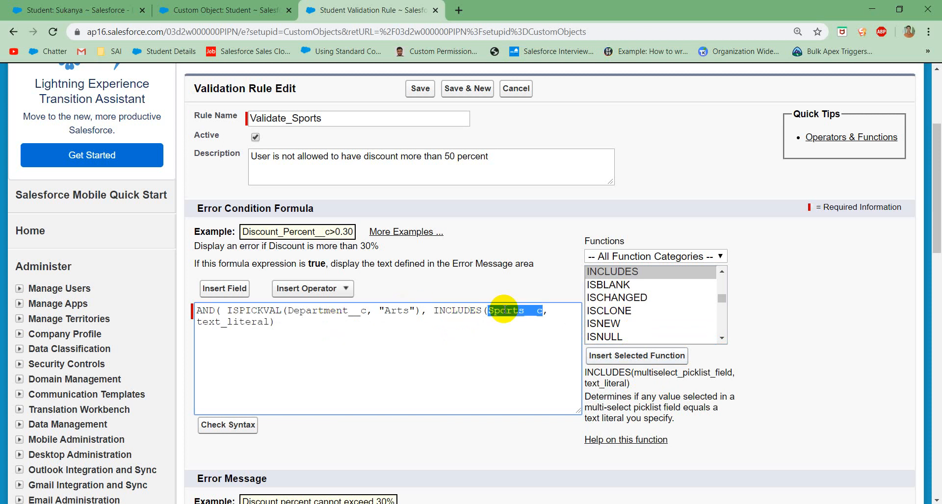
Step: Replace the INCLUDES text literal with "Cricket", close the AND expression and check the formula's syntax
double_click(244, 322)
key(BackSpace)
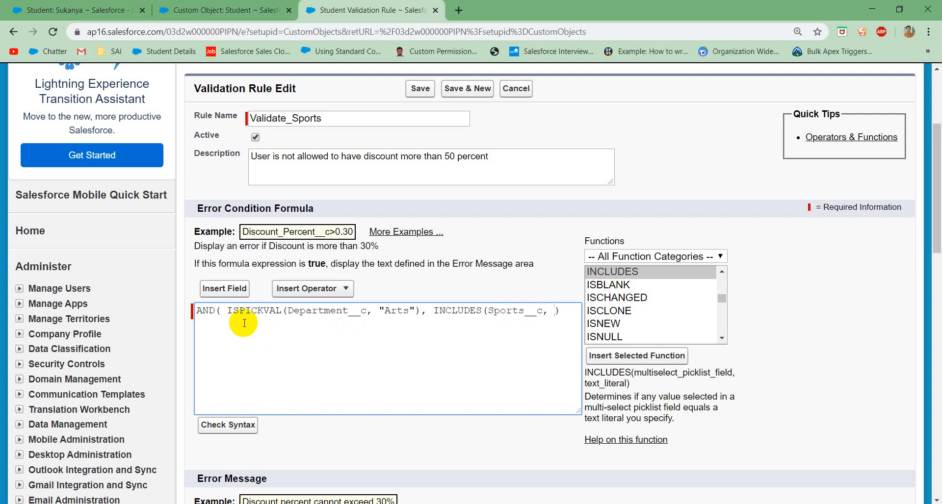
text(""Cricket)
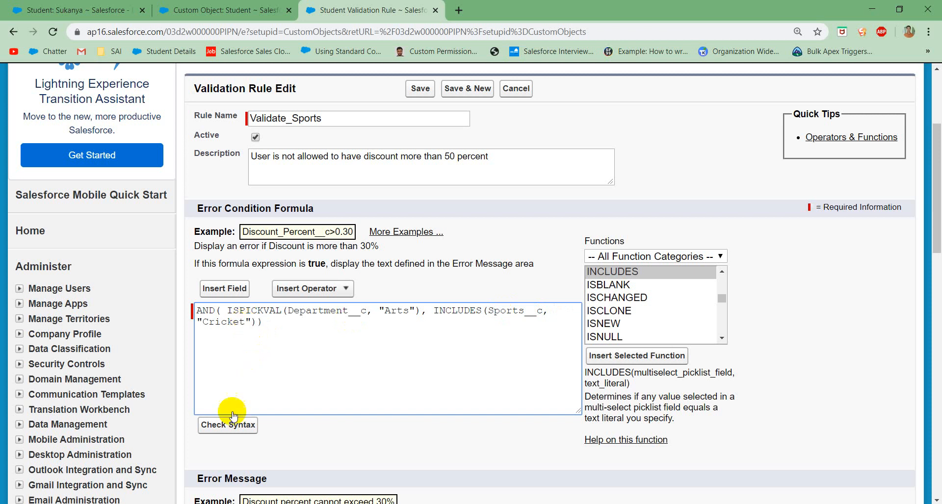
click(222, 430)
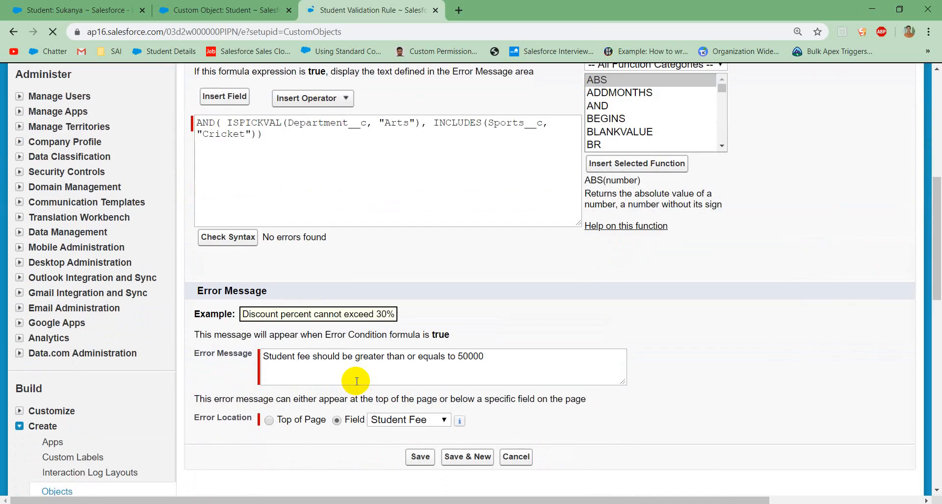
Step: Replace the rule's error message with "Should not play the selected sports"
scroll(355, 383, down, 3)
drag(501, 238, 241, 243)
text(Sho)
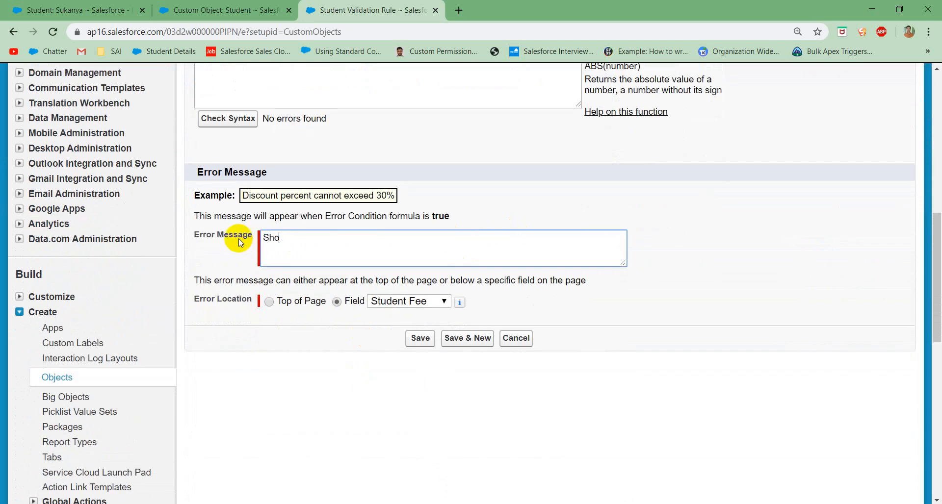
text(uld not play the selected sports)
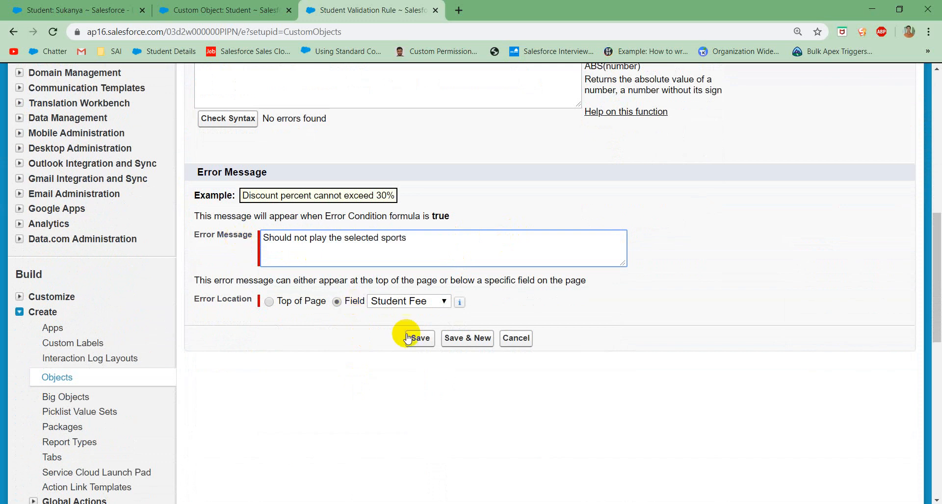
Step: Set the error location to Top of Page and save the Validate_Sports rule
click(398, 306)
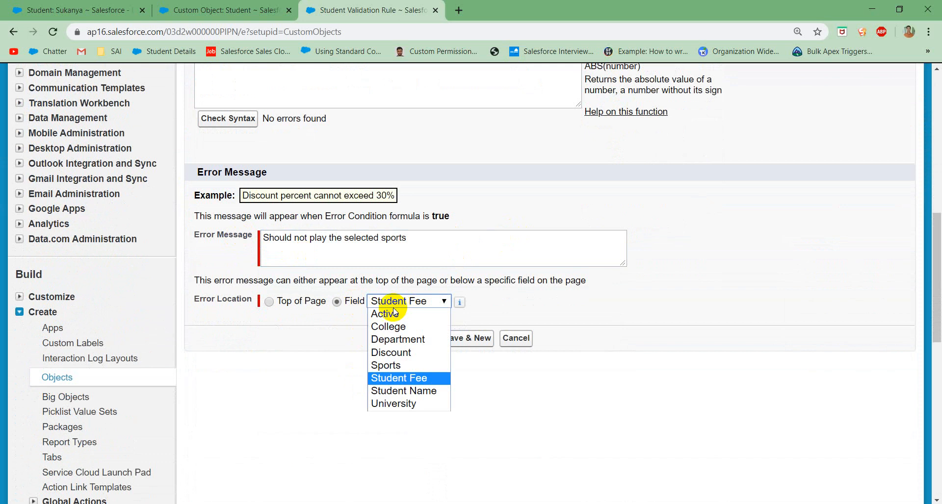
click(269, 301)
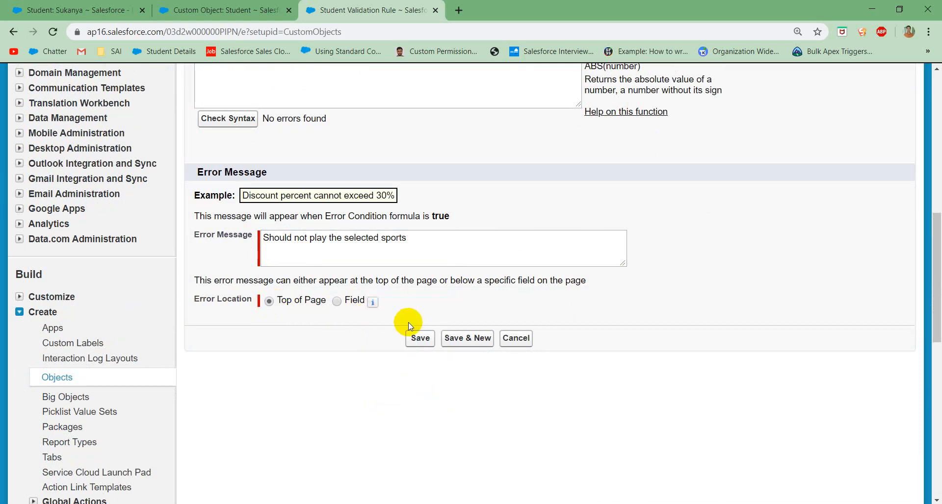
click(420, 338)
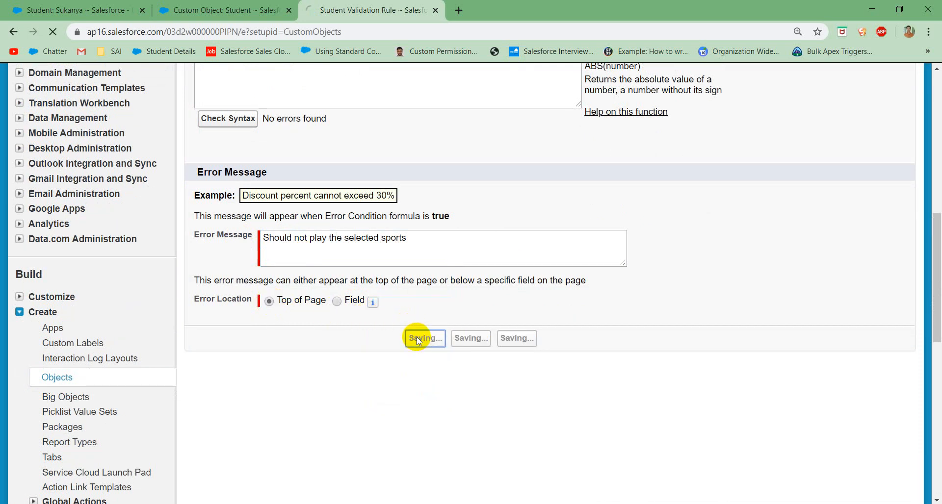
Step: Test the rule by trying to save the open student record with department Arts and sport Cricket
click(101, 10)
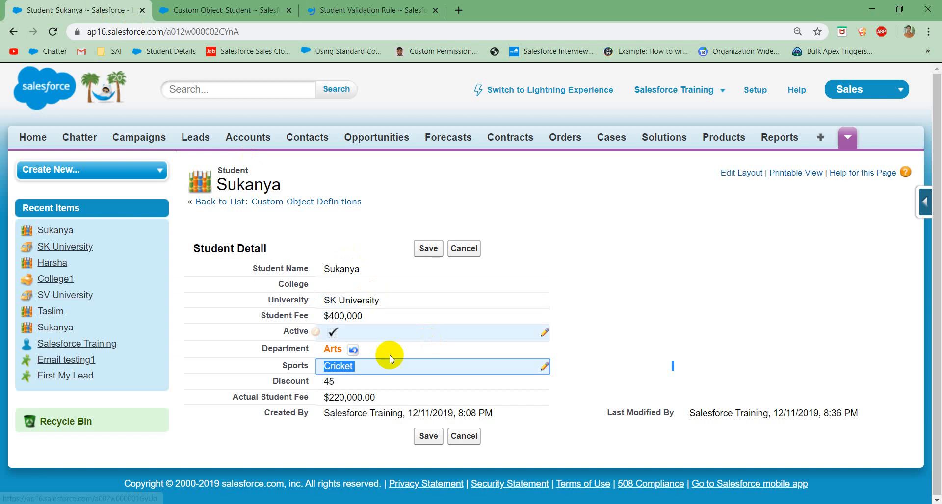
click(429, 249)
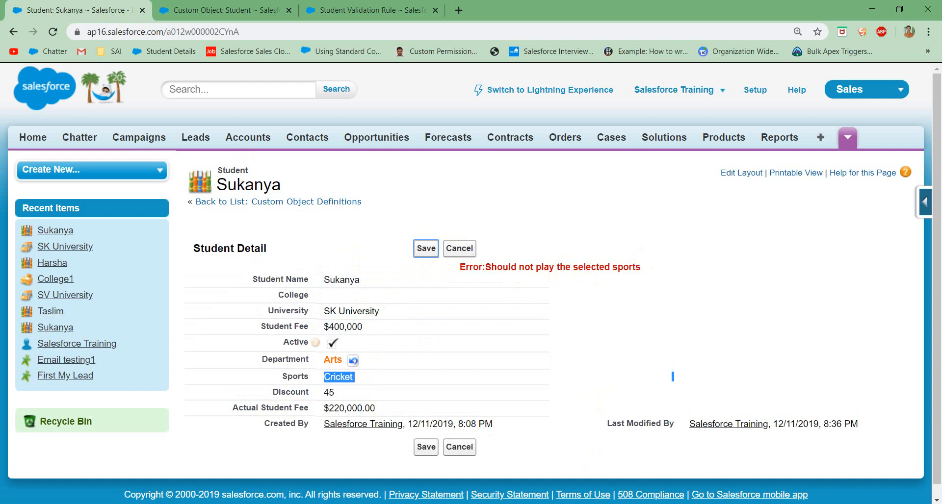
Step: Switch to Notepad and extend requirement 2 by adding "or Hockey" after Cricket
key(alt+Tab)
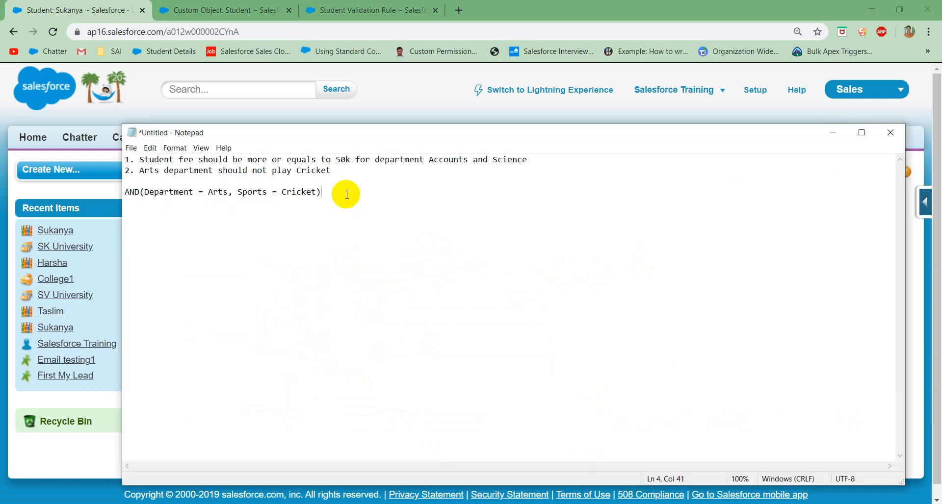
click(309, 171)
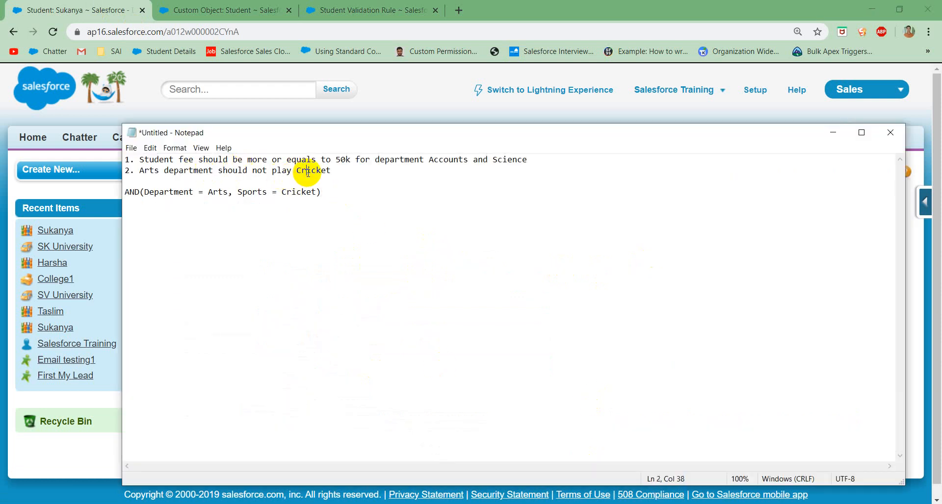
click(337, 172)
text(or)
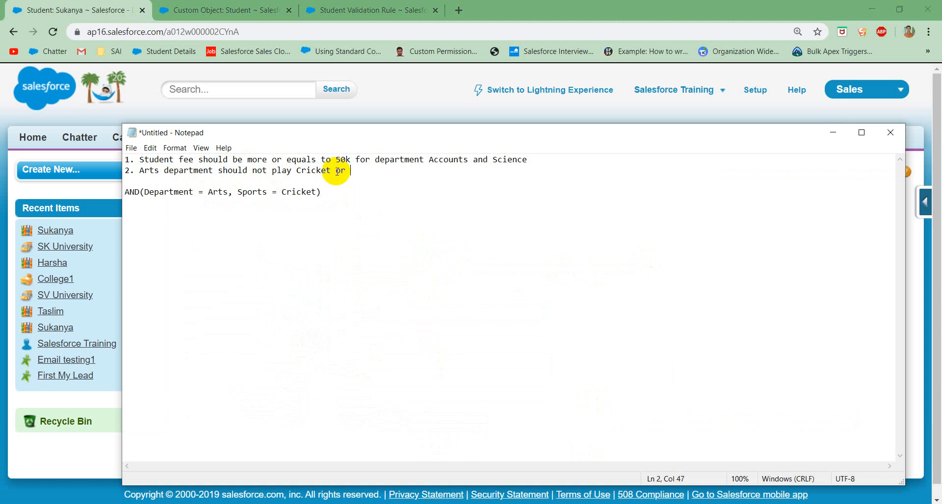
text( Hockey)
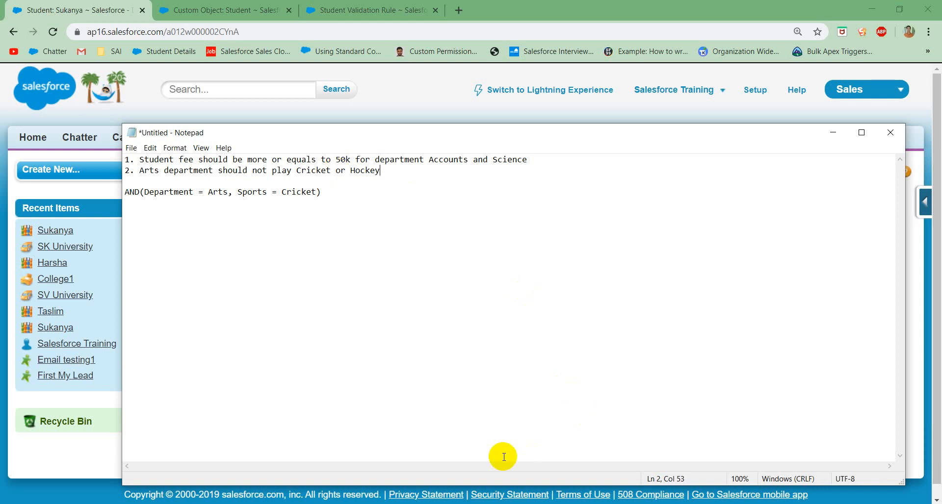
Step: Return to the Validate_Sports rule in Salesforce, open it for editing and insert OR( before the INCLUDES condition
click(360, 10)
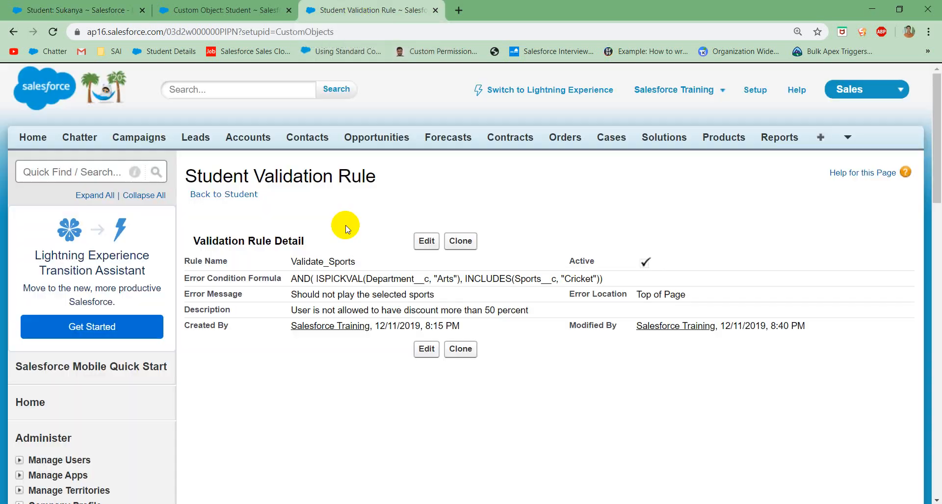
click(424, 242)
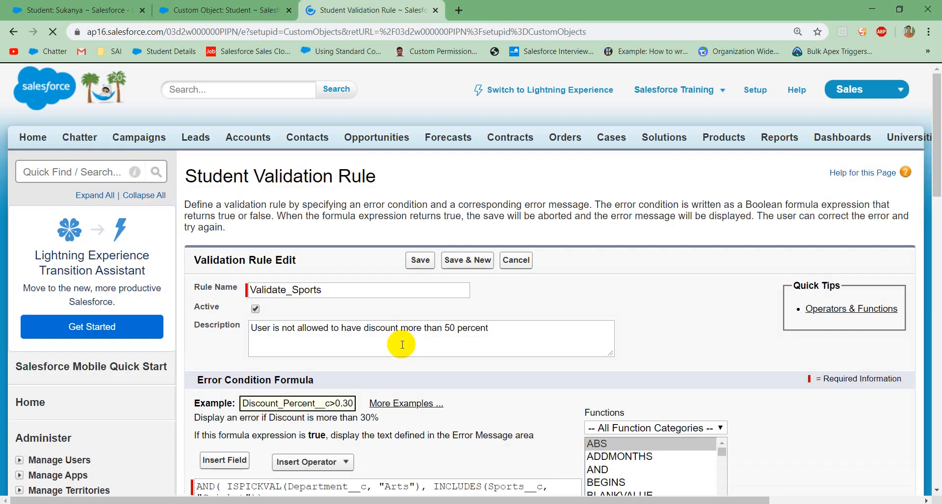
scroll(401, 345, down, 3)
click(432, 315)
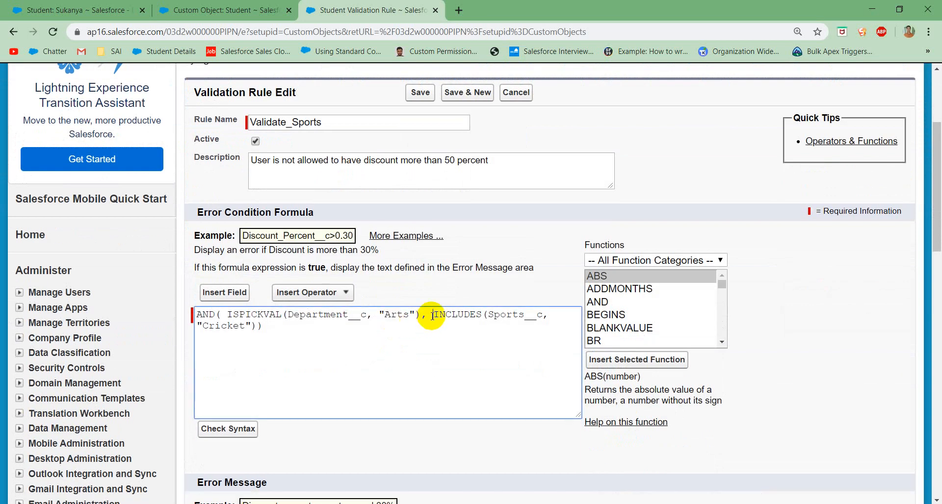
text(OR()
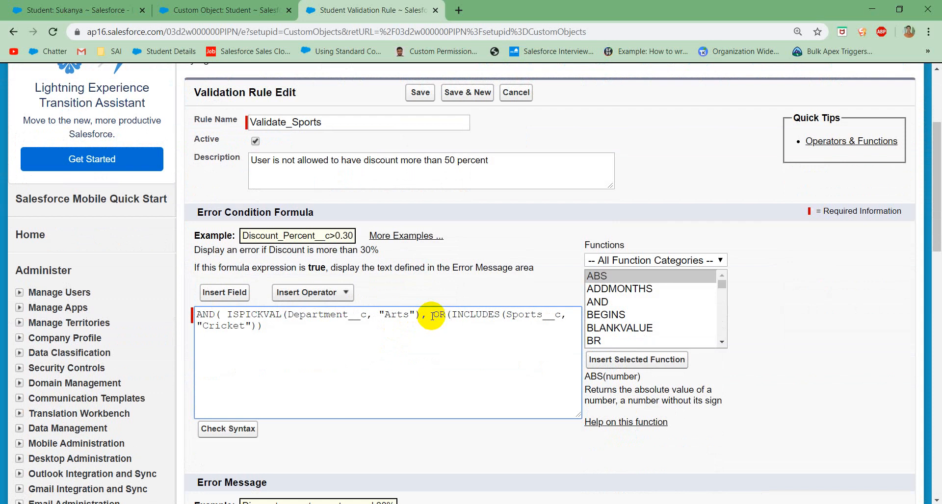
Step: Duplicate the INCLUDES(Sports__c, "Cricket") condition as a second, comma-separated OR argument and add the missing closing parenthesis
key(shift+Right)
key(shift+Right)
key(shift+Right)
key(shift+Right)
key(shift+Right)
key(shift+Right)
key(shift+Right)
key(shift+Right)
key(shift+Right)
key(shift+Right)
key(shift+Right)
key(shift+Right)
key(shift+Right)
key(shift+Right)
key(shift+Right)
key(shift+Right)
key(shift+Right)
key(shift+Right)
key(shift+Right)
key(shift+Right)
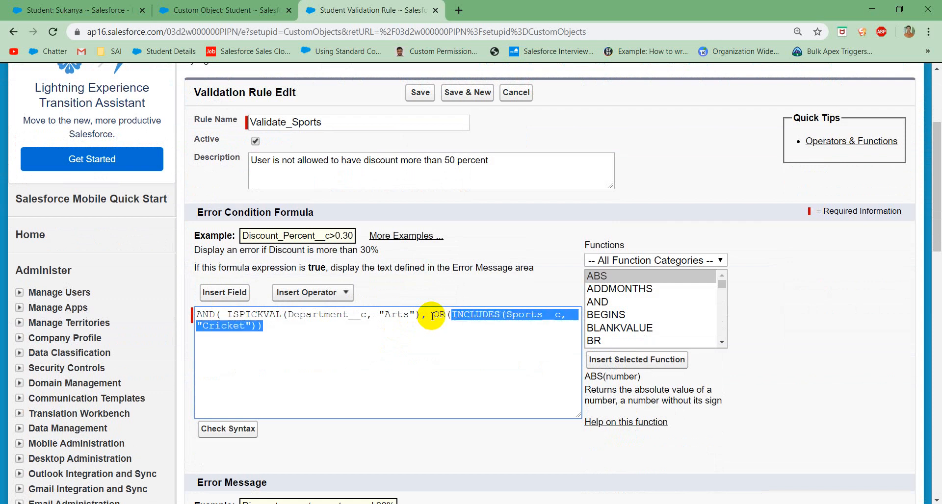
key(shift+Left)
key(shift+Left)
key(shift+Right)
key(ctrl+c)
key(Left)
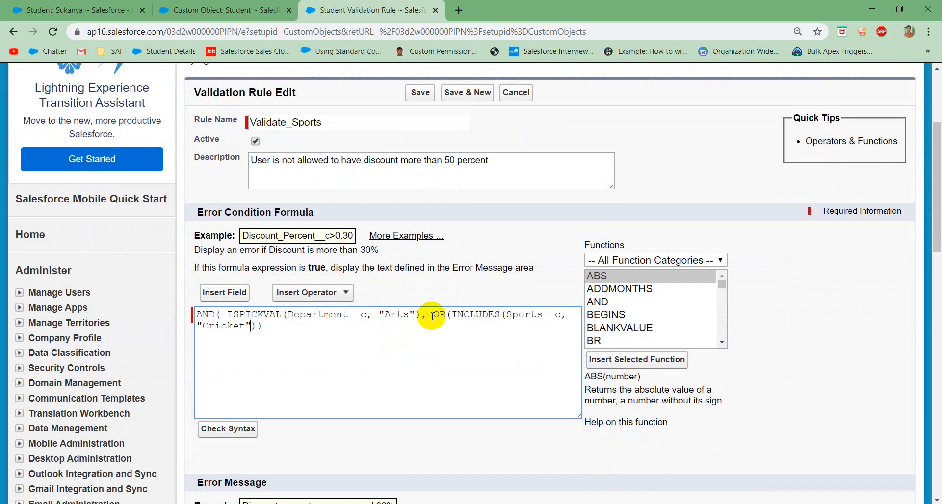
text(,)
key(ctrl+v)
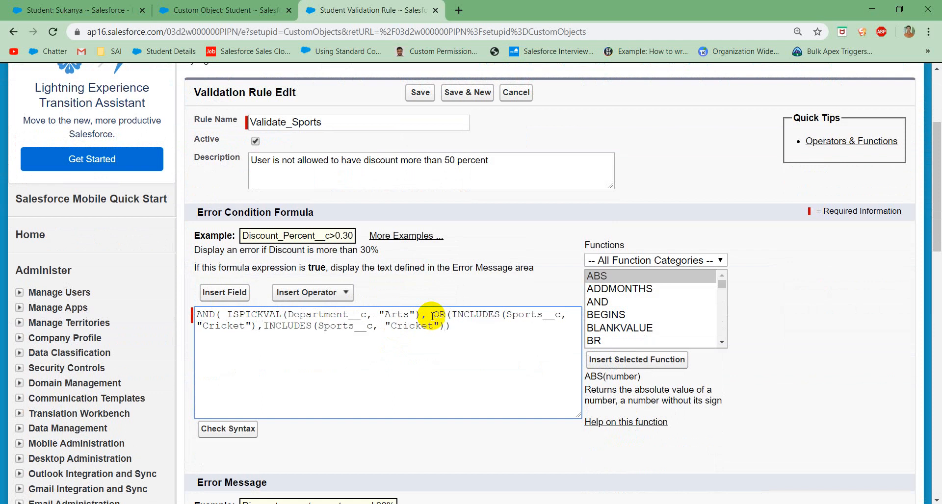
text())
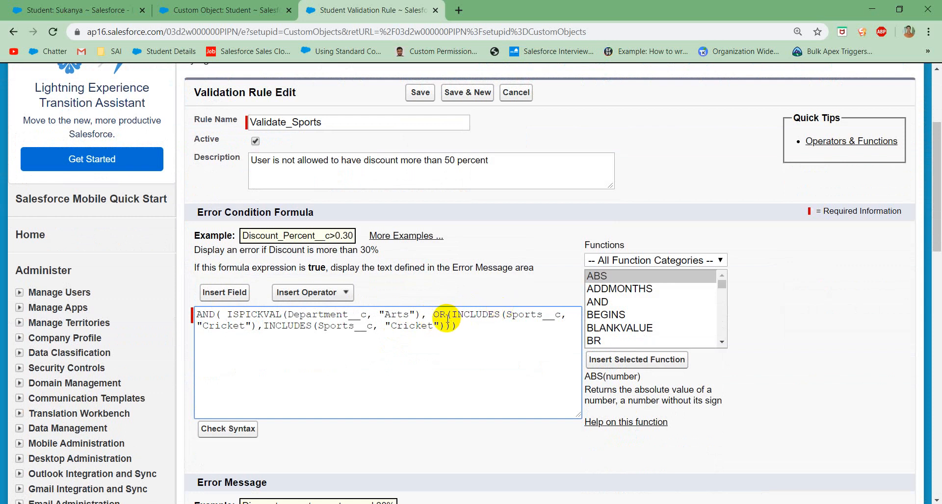
Step: Change the second INCLUDES value in the Validate_Sports formula to "Hockey" and save the rule
click(445, 319)
double_click(414, 326)
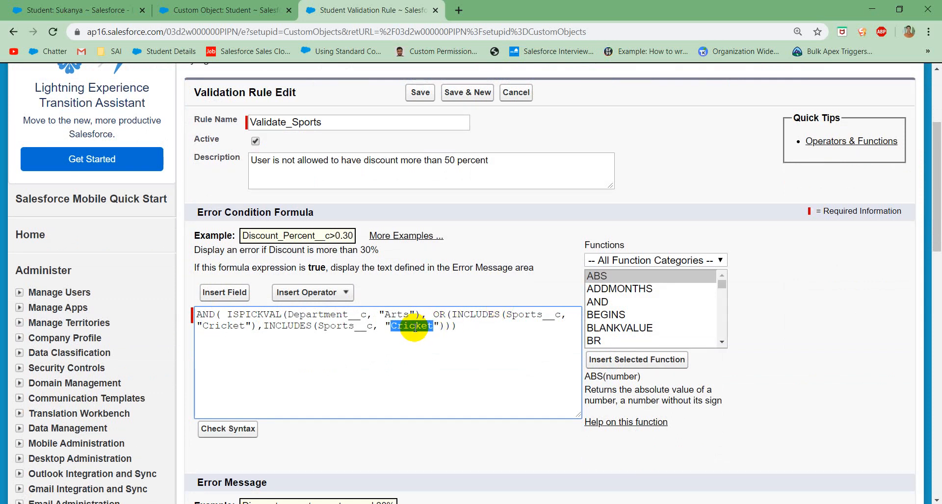
text(Hockey)
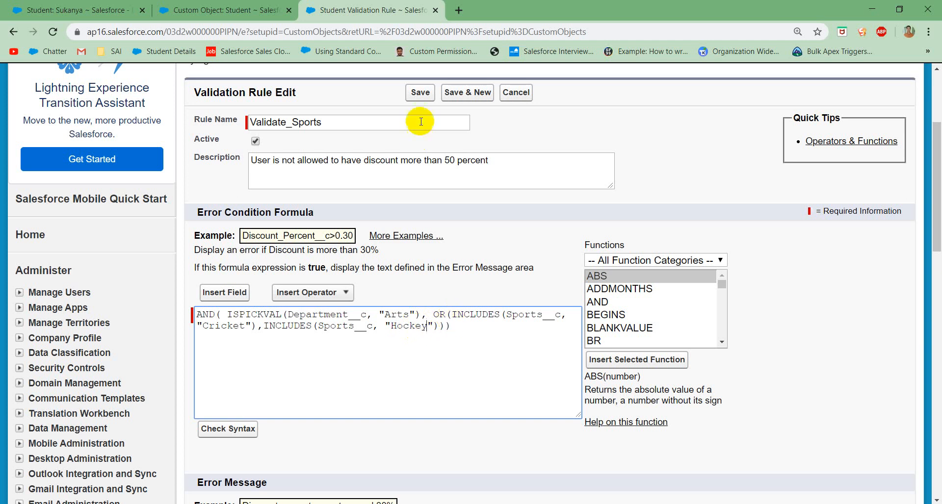
click(420, 99)
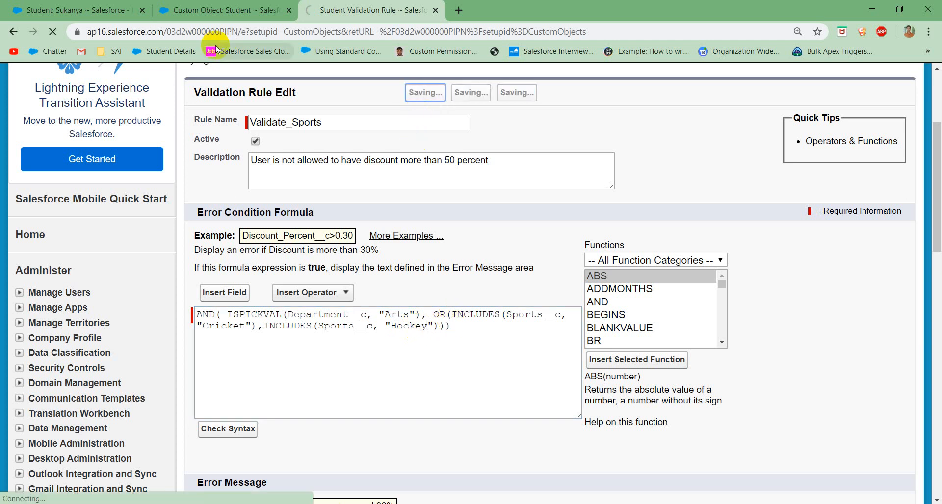
Step: Return to the Arts student record, add Hockey to its Sports alongside Cricket and try to save the record
click(84, 9)
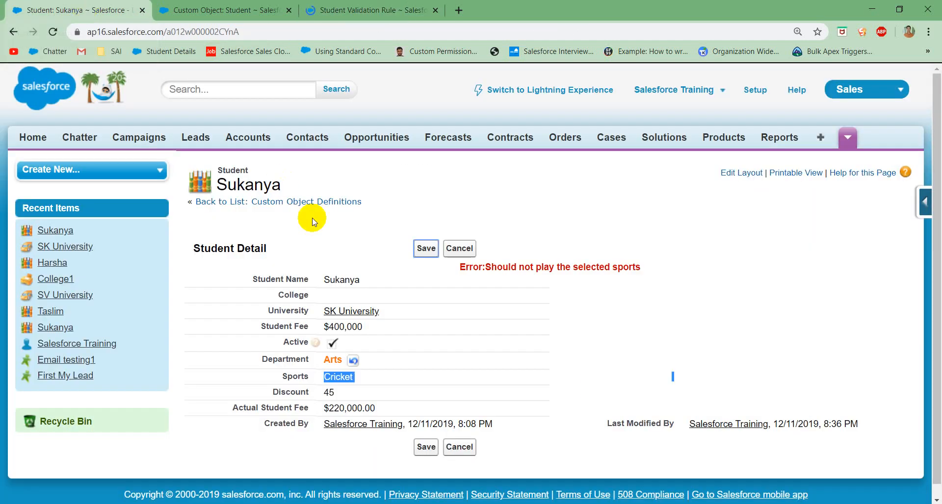
double_click(358, 378)
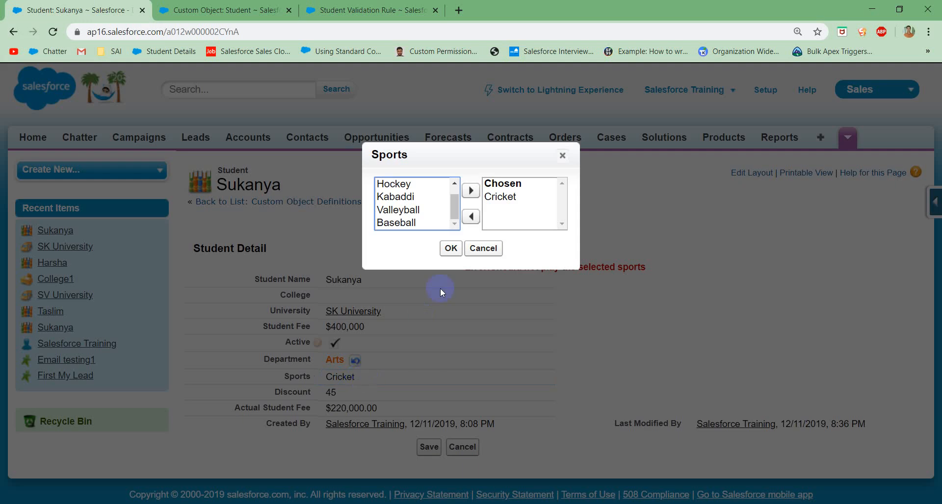
click(407, 185)
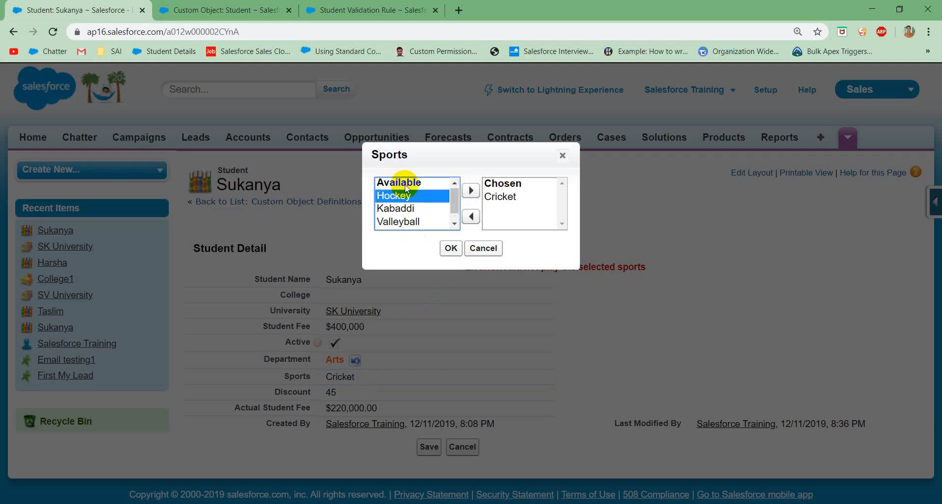
click(471, 191)
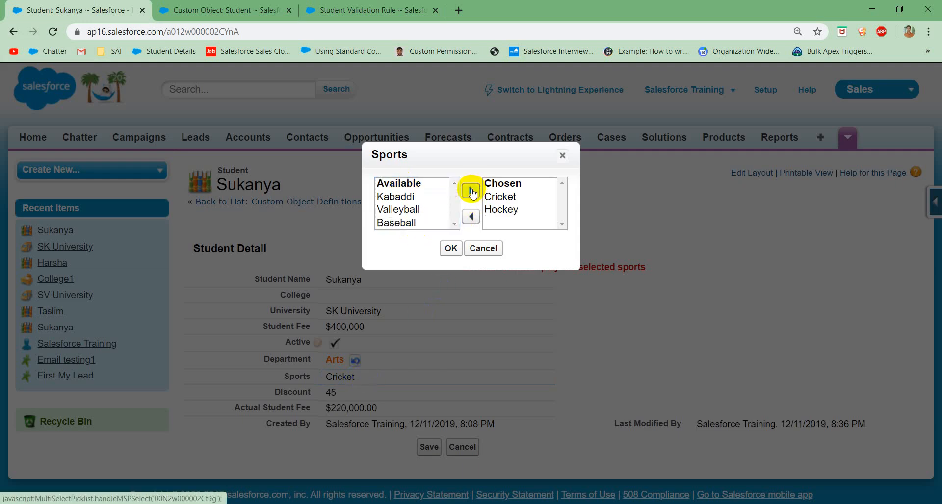
click(451, 249)
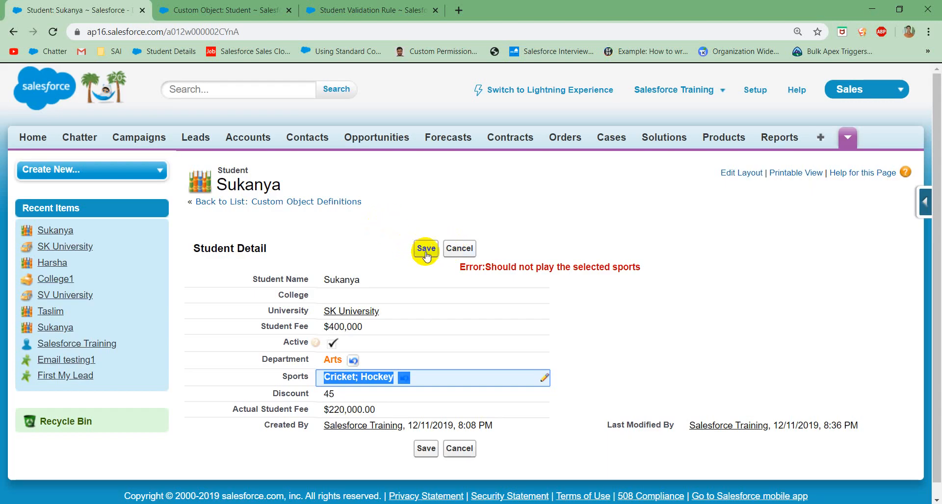
click(425, 250)
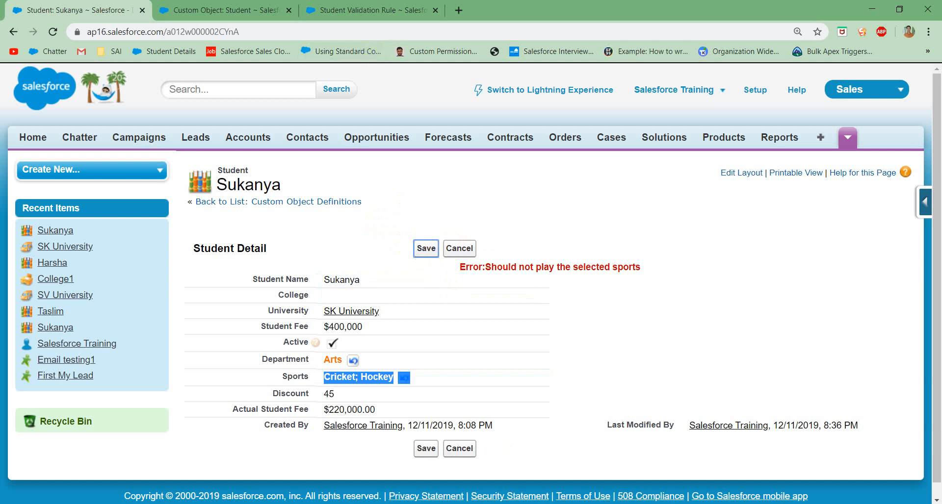
Step: Switch to Notepad and replace "or" with "and" between Cricket and Hockey in requirement 2
key(alt+Tab)
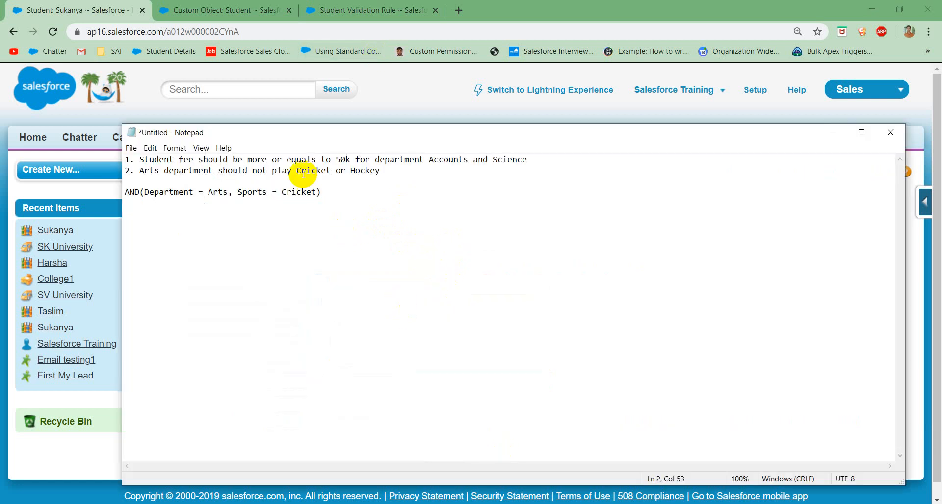
click(341, 171)
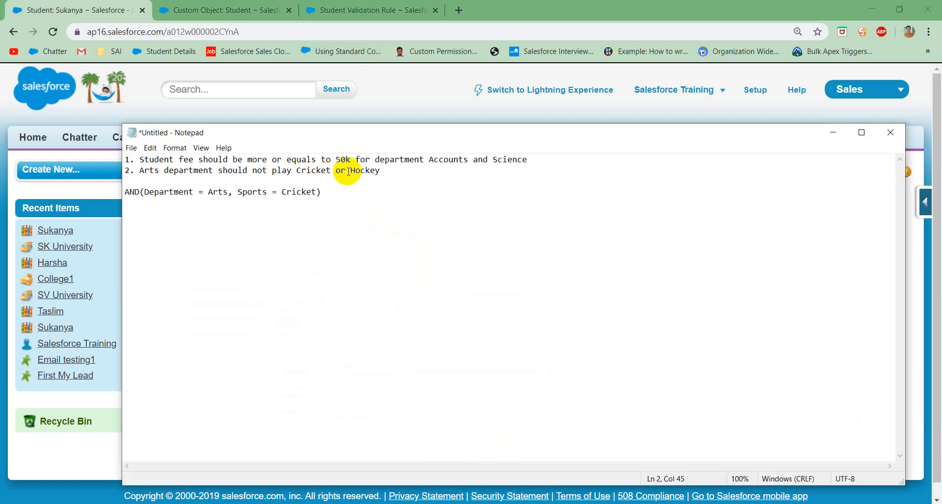
drag(346, 172, 336, 172)
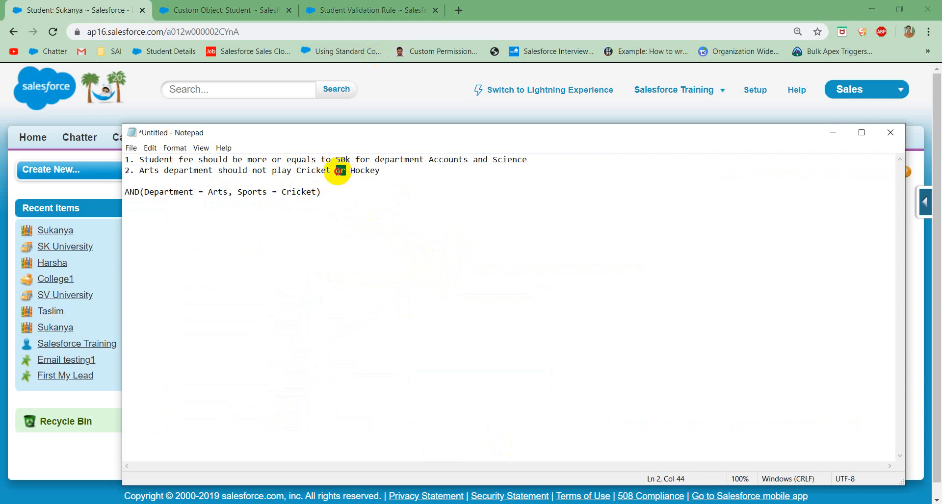
click(349, 171)
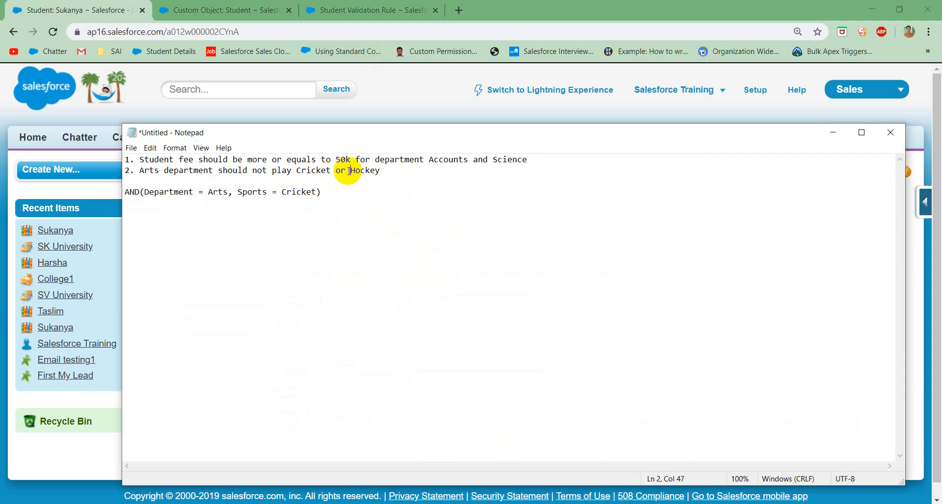
drag(350, 171, 338, 172)
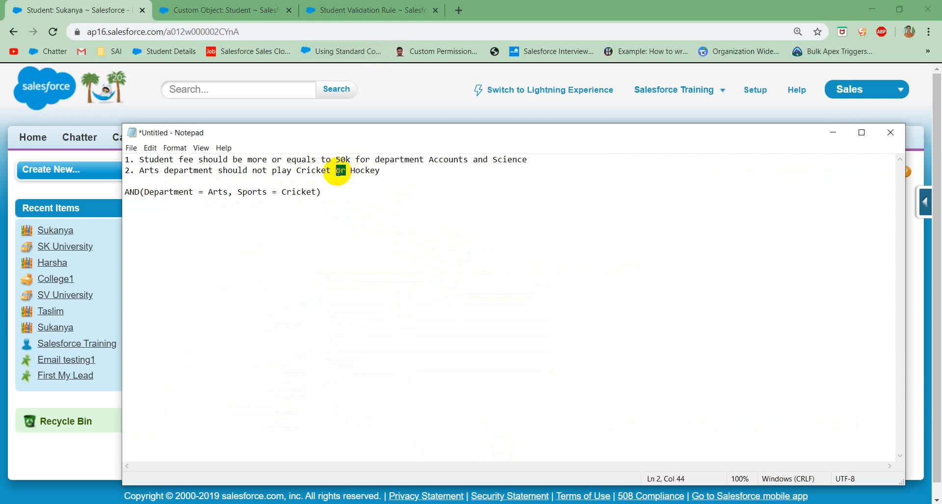
text(and)
Step: Edit the Validate_Sports rule in Salesforce so AND replaces OR around the two INCLUDES conditions, and save the rule
click(357, 11)
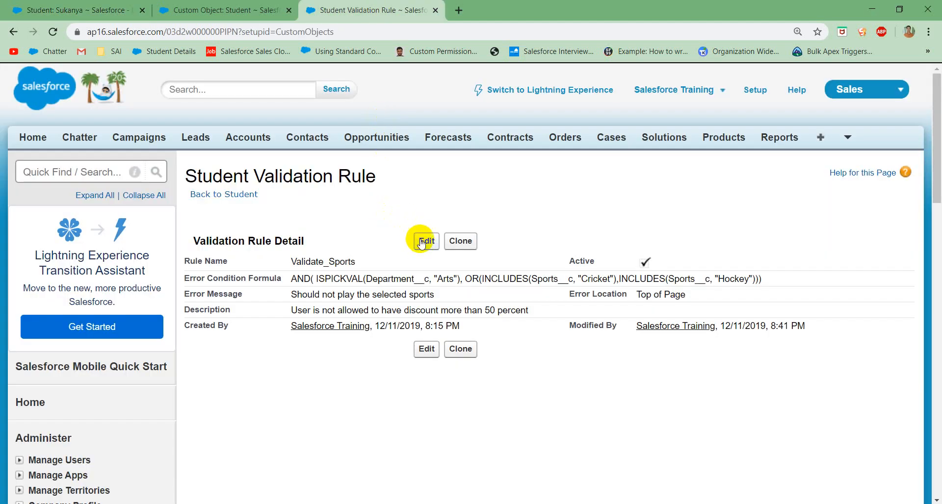
click(425, 242)
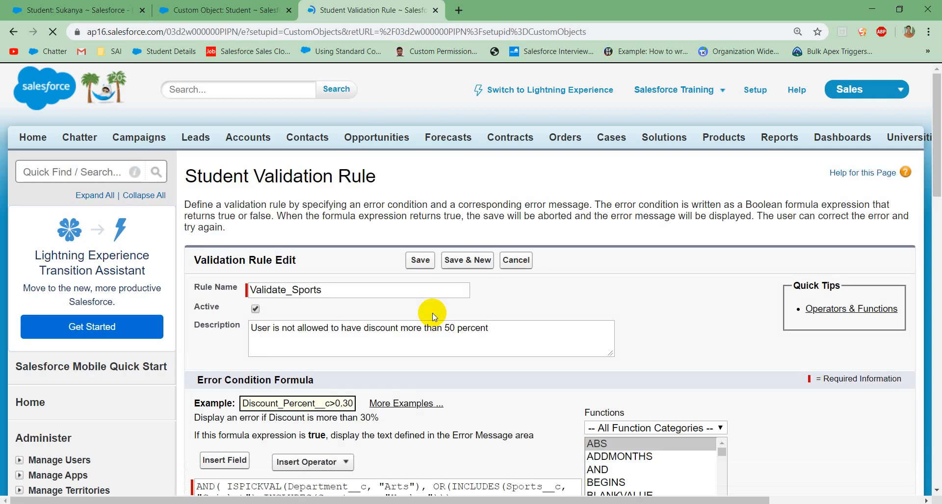
scroll(432, 313, down, 2)
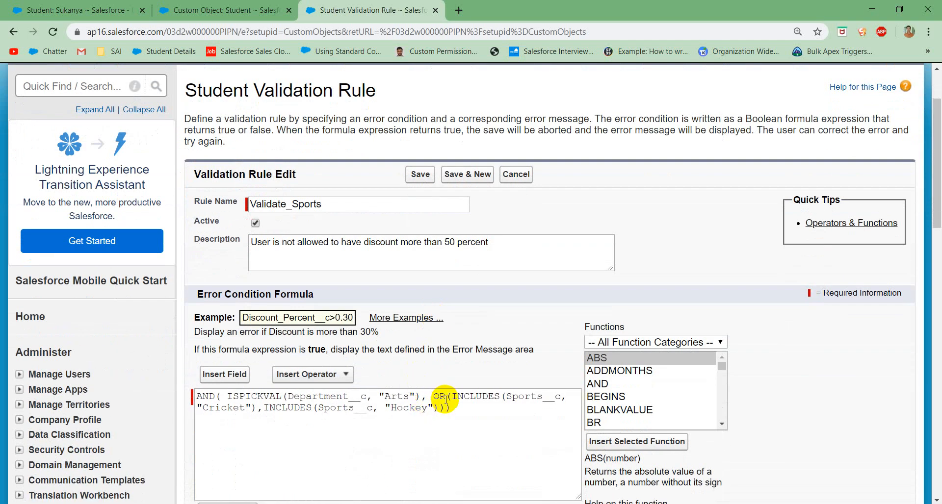
click(444, 397)
key(BackSpace)
key(BackSpace)
text(AND)
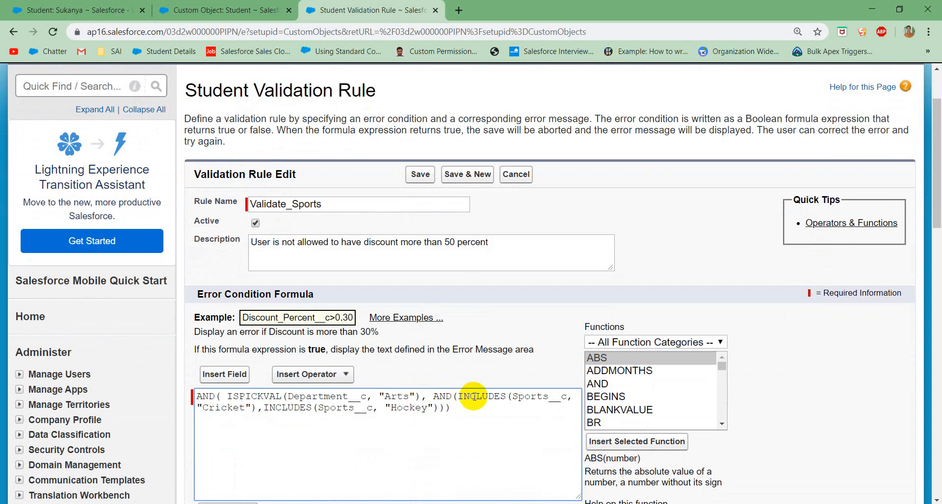
scroll(474, 397, down, 5)
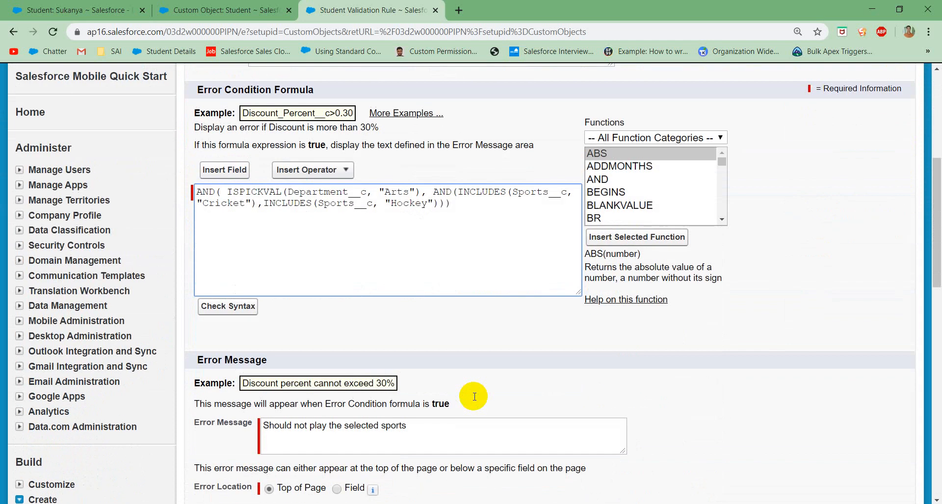
scroll(466, 399, down, 2)
scroll(466, 398, down, 1)
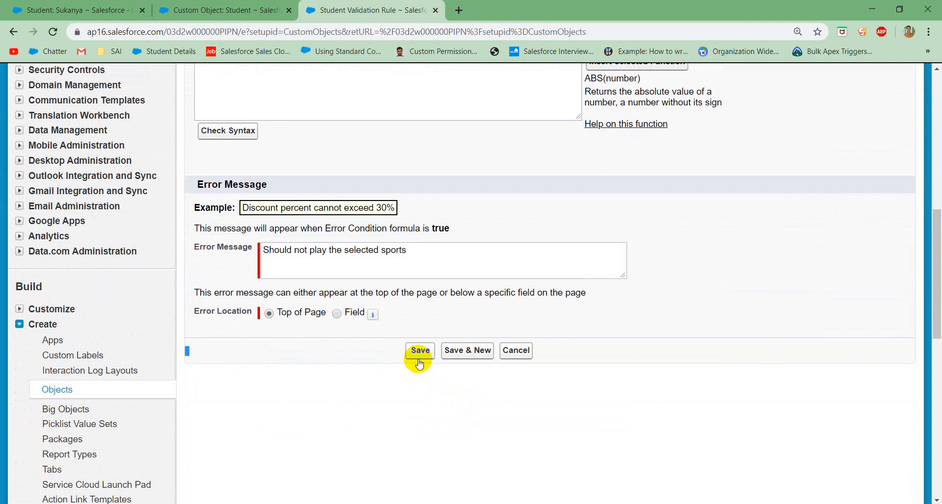
click(419, 351)
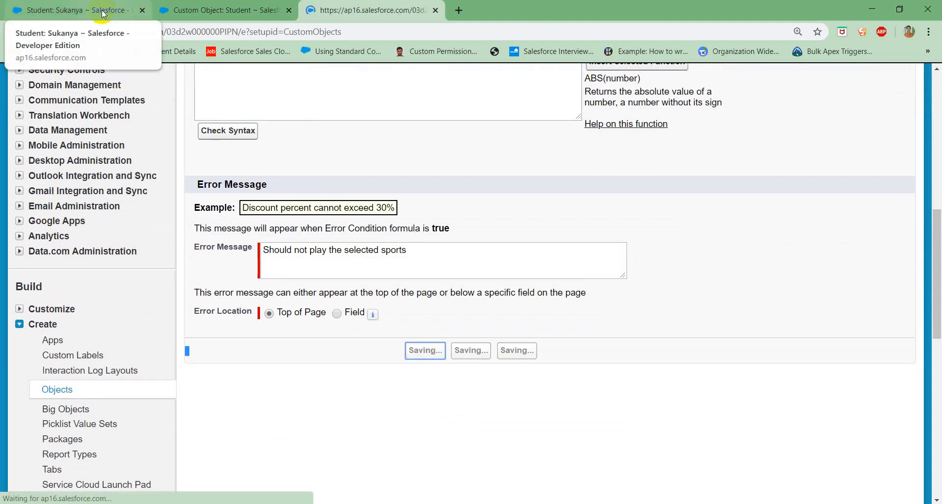
Step: Test the rule by trying to save the student with Cricket and Hockey, and save the record with Hockey removed
click(79, 9)
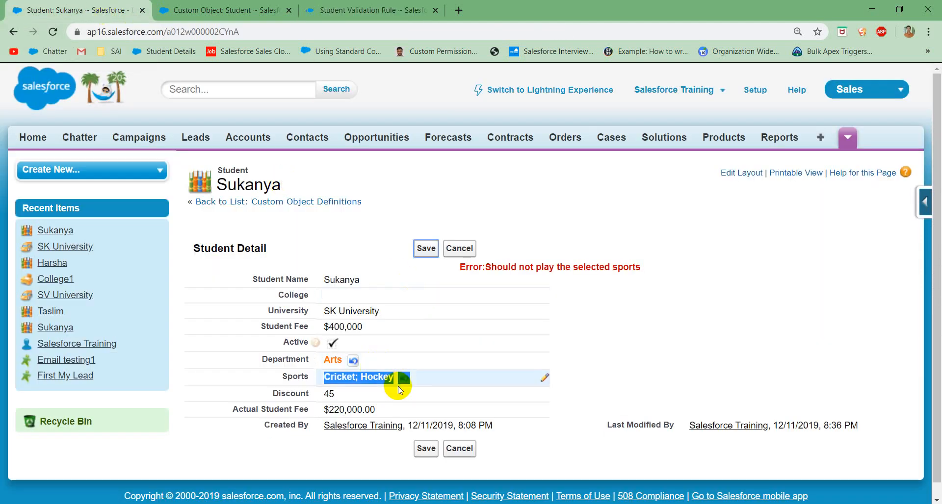
click(427, 249)
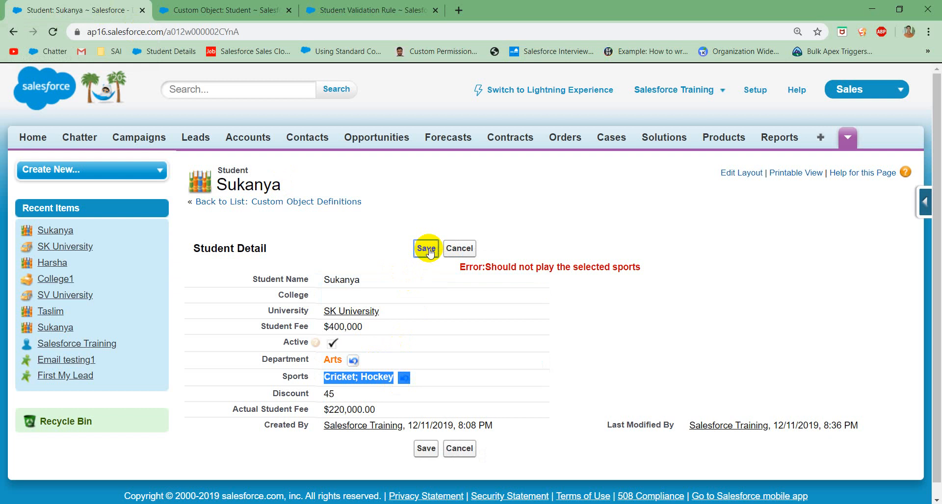
double_click(366, 386)
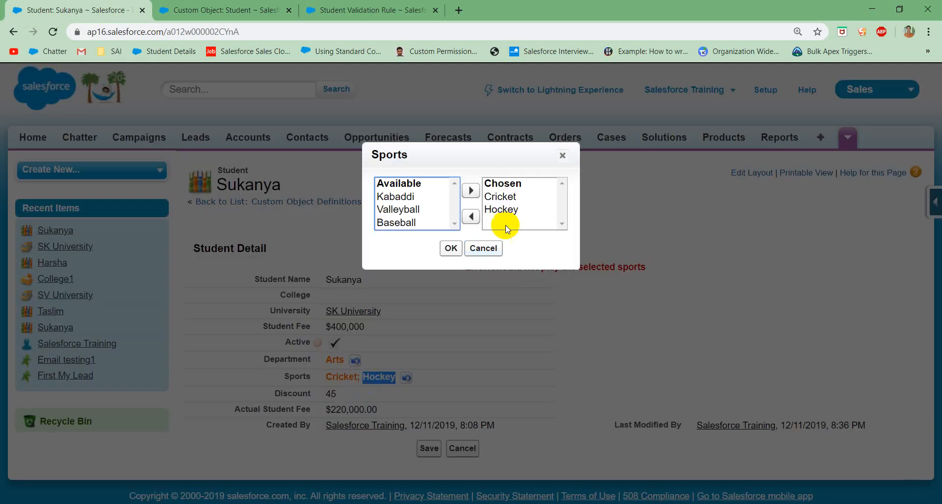
click(504, 211)
click(471, 217)
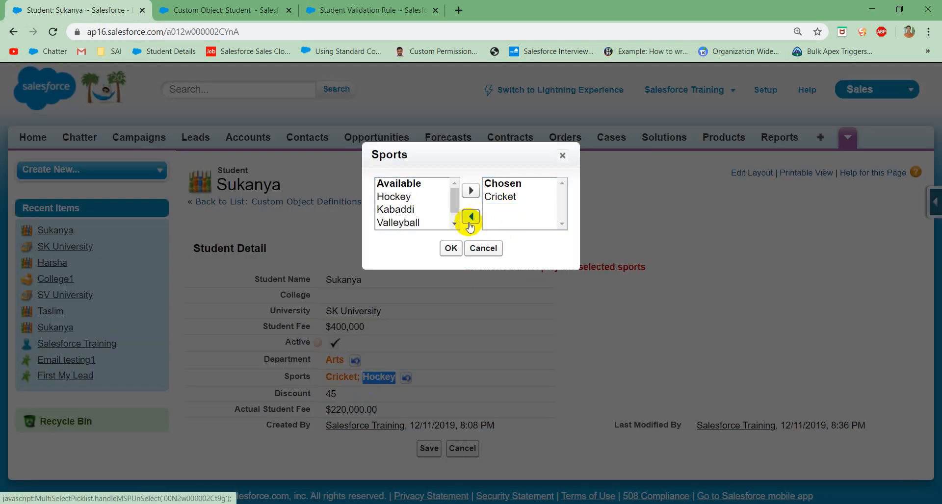
click(451, 248)
click(429, 249)
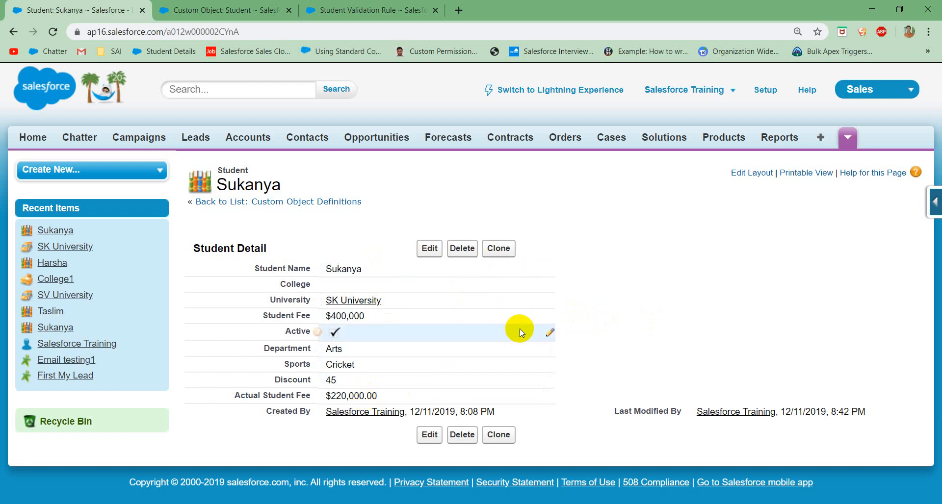
Step: Return to the Validate_Sports rule and open it for editing at its error condition formula
click(360, 11)
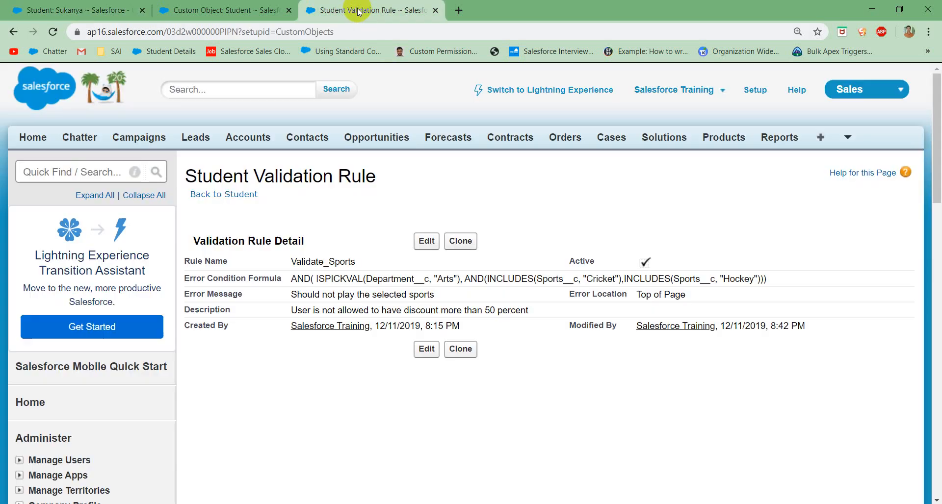
click(427, 249)
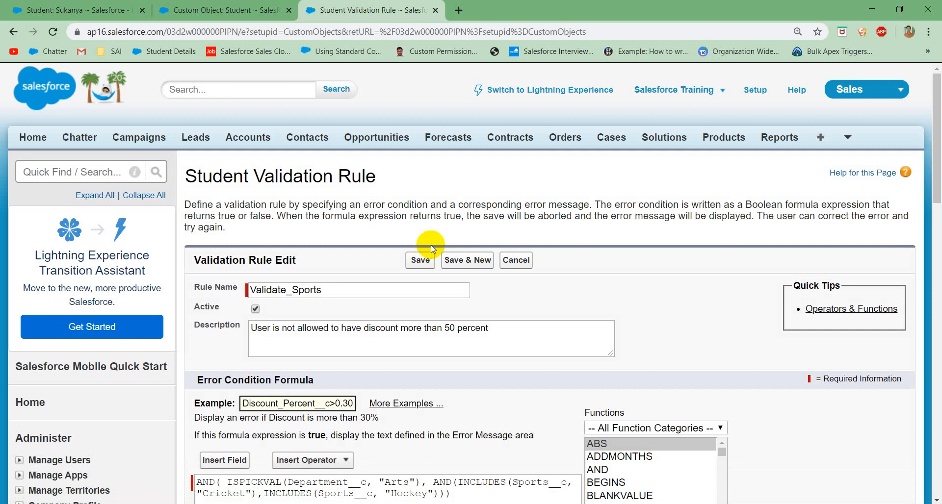
scroll(572, 295, down, 1)
click(608, 379)
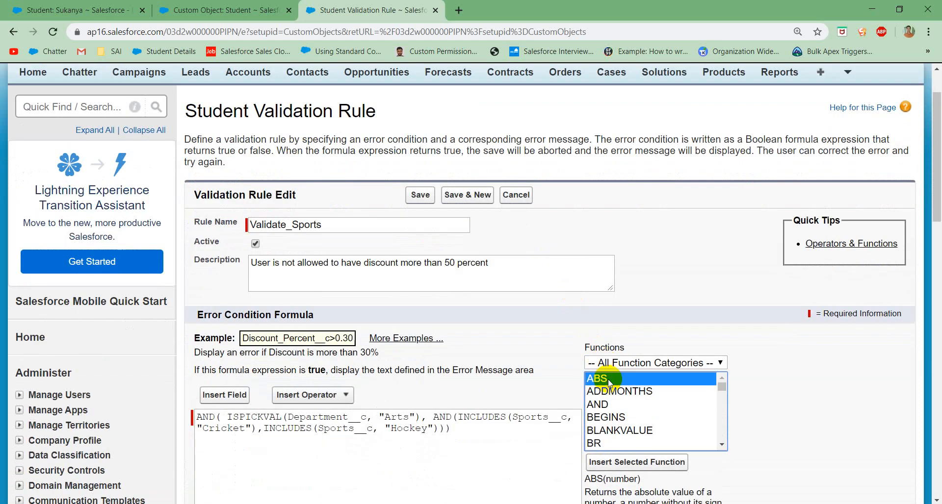
key(i)
key(s)
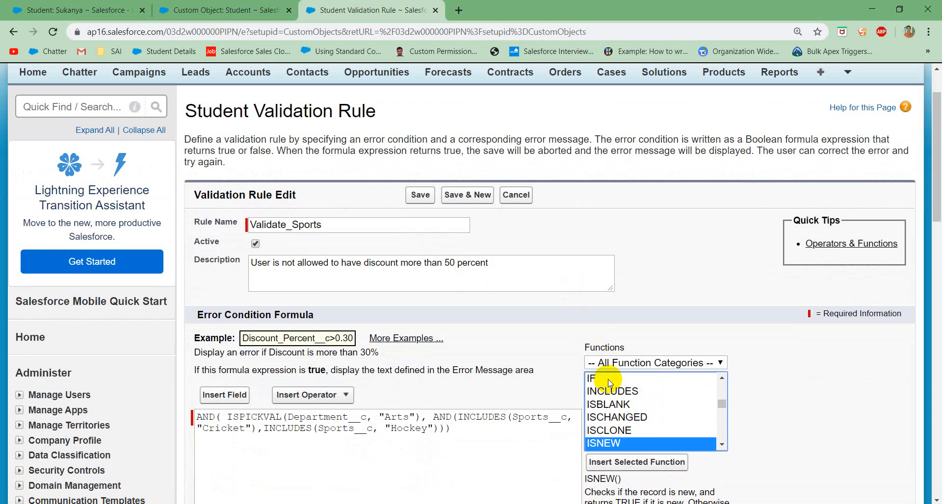
click(653, 466)
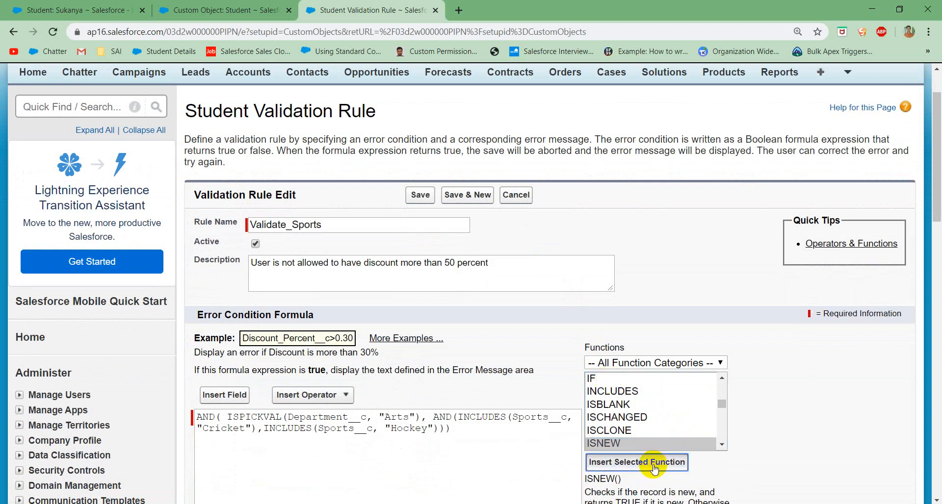
click(244, 417)
key(shift+Home)
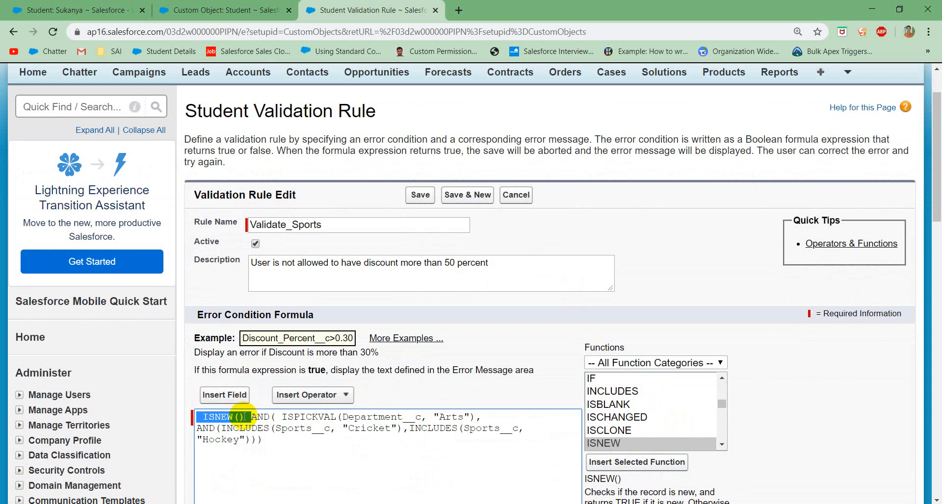
key(BackSpace)
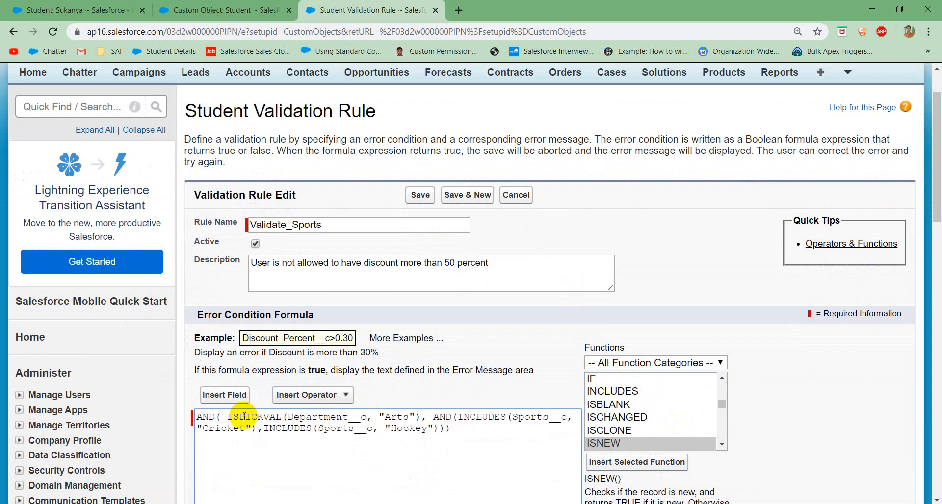
Step: Add ISNEW() as the first condition inside the outer AND of the Validate_Sports formula and save the rule
text(ISNEW)
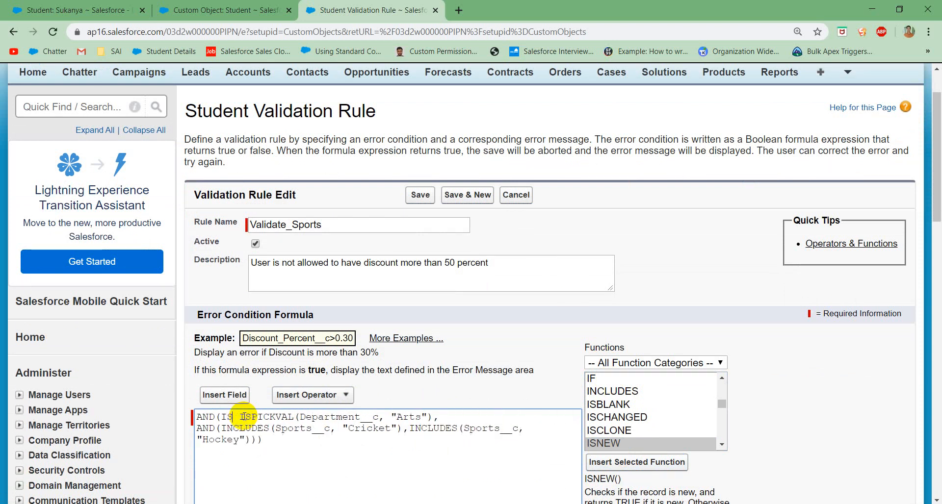
text(())
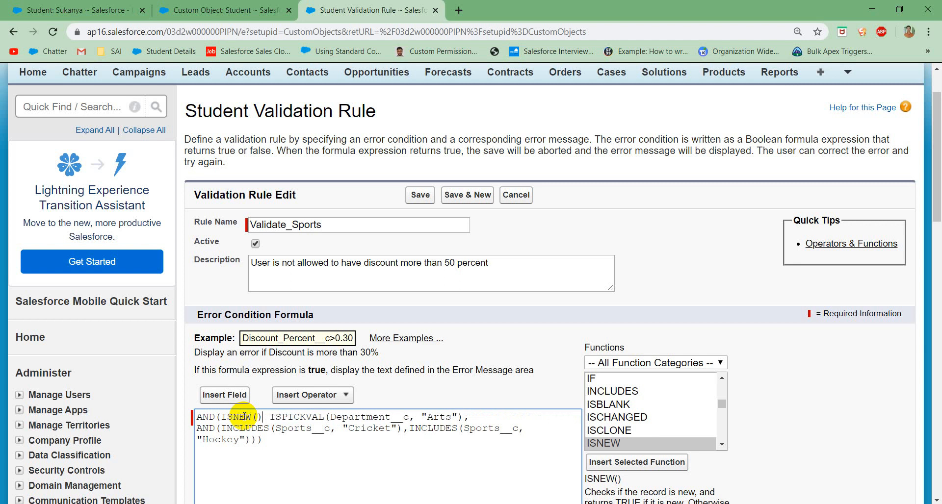
text(,)
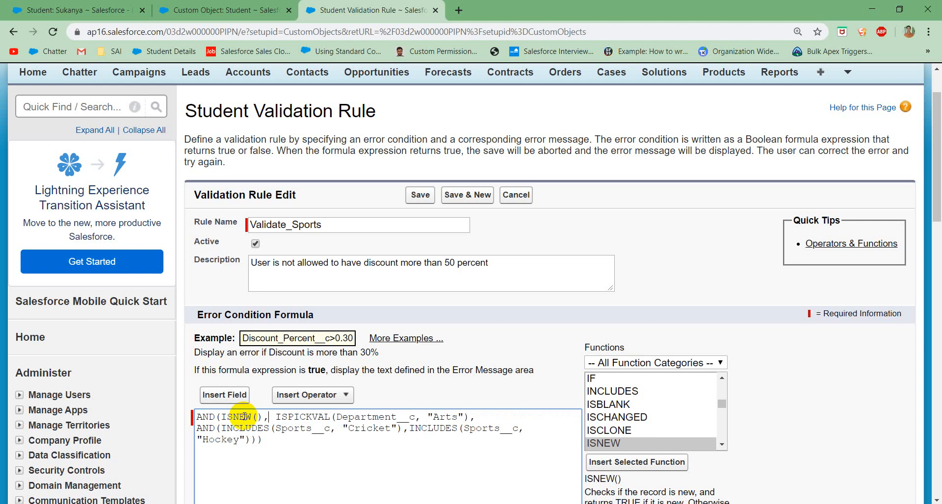
scroll(252, 432, down, 3)
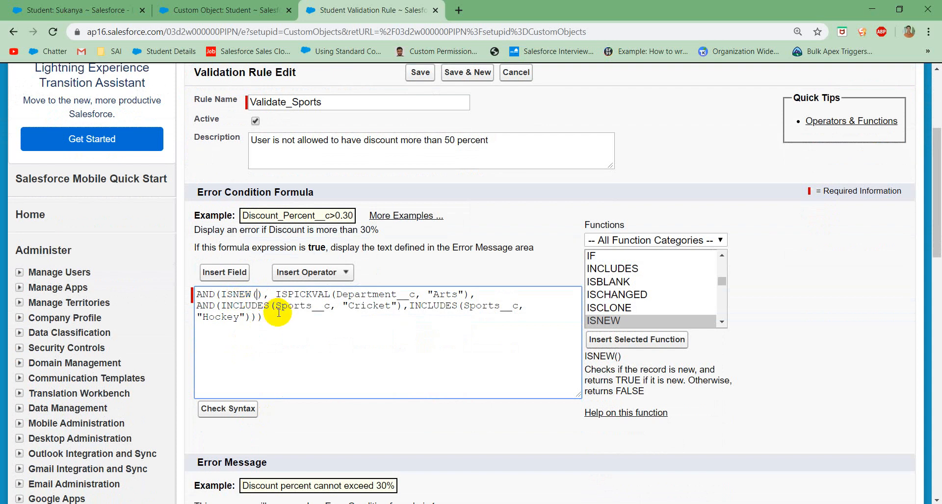
scroll(285, 318, down, 2)
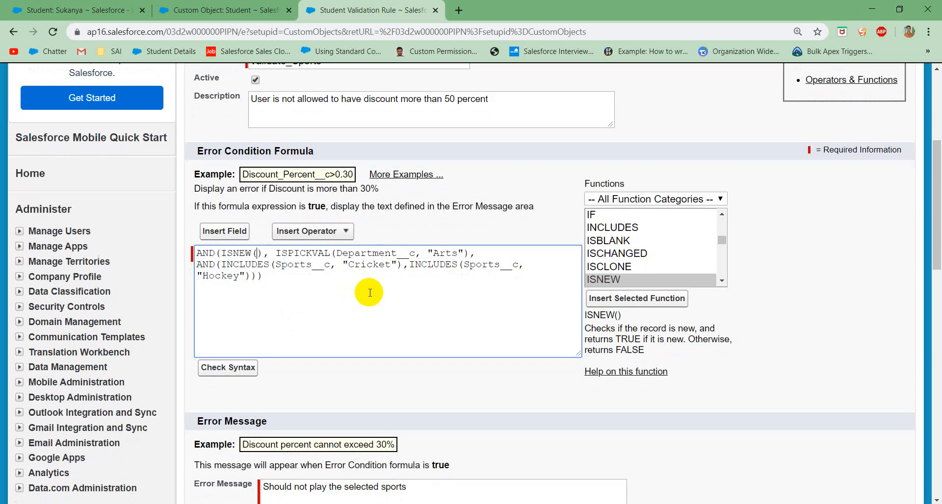
scroll(368, 291, up, 2)
scroll(369, 293, down, 5)
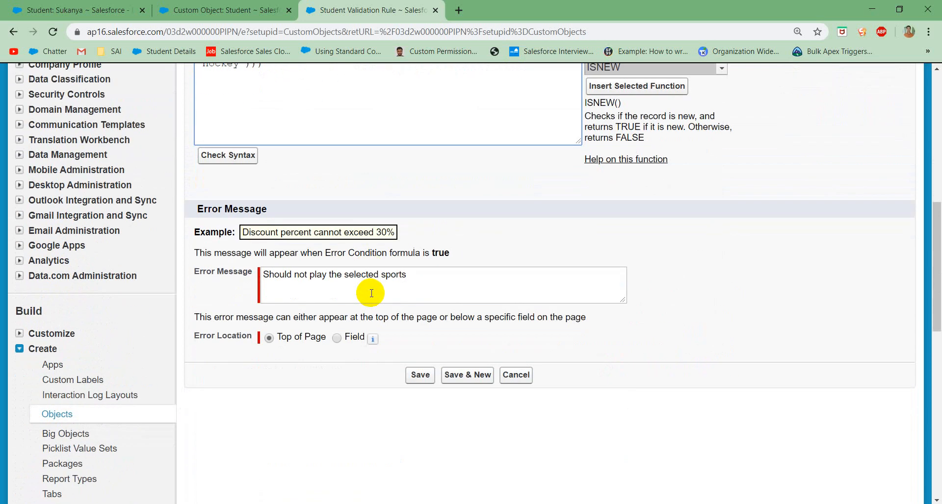
click(416, 375)
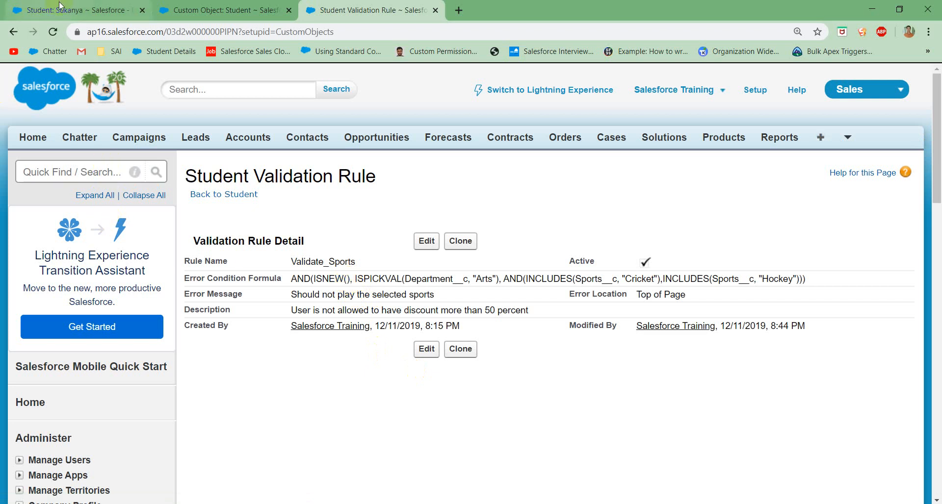
Step: Edit the existing Arts student record to add Hockey to the chosen sports alongside Cricket, and save it
click(78, 10)
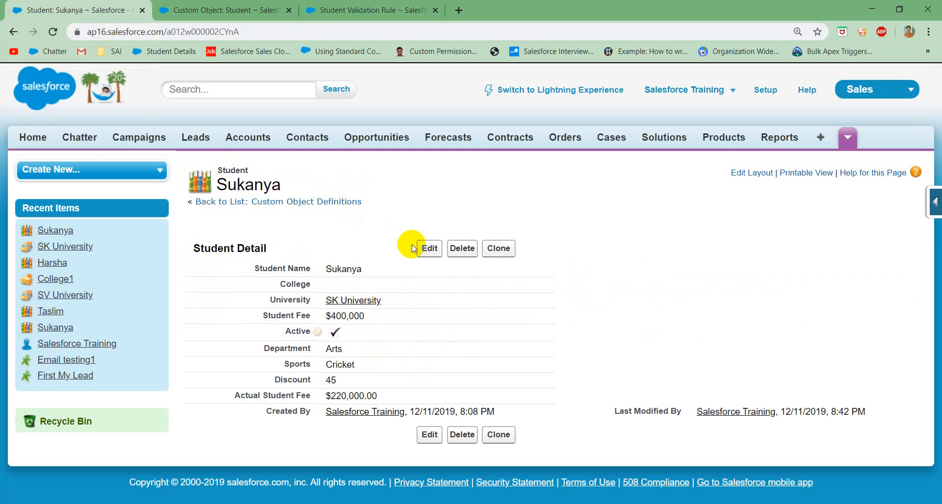
click(429, 249)
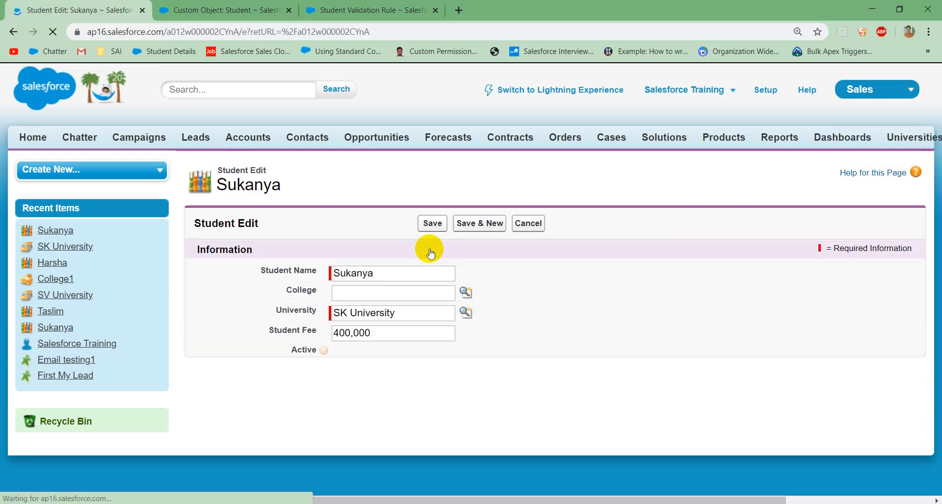
click(388, 405)
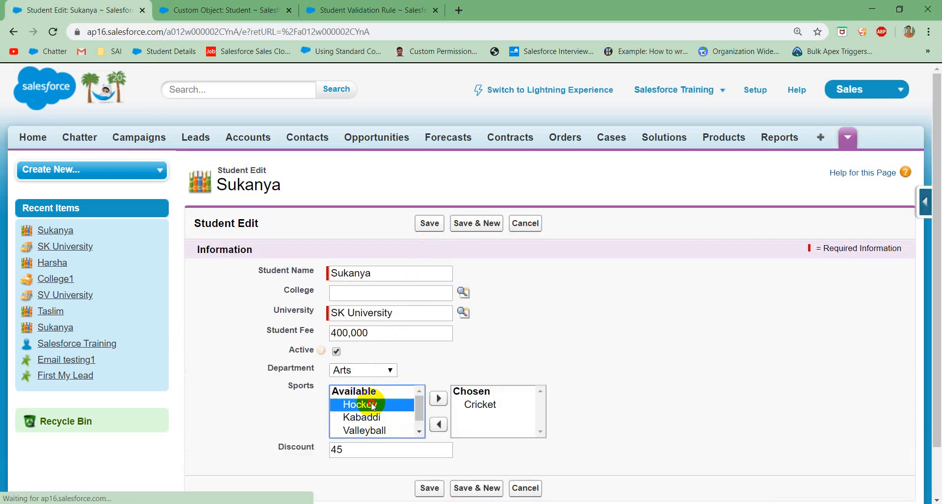
click(434, 400)
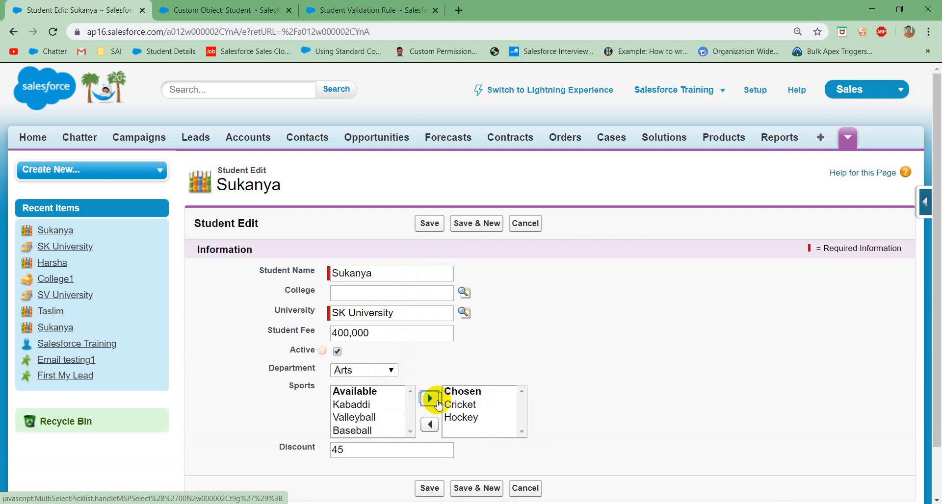
click(429, 488)
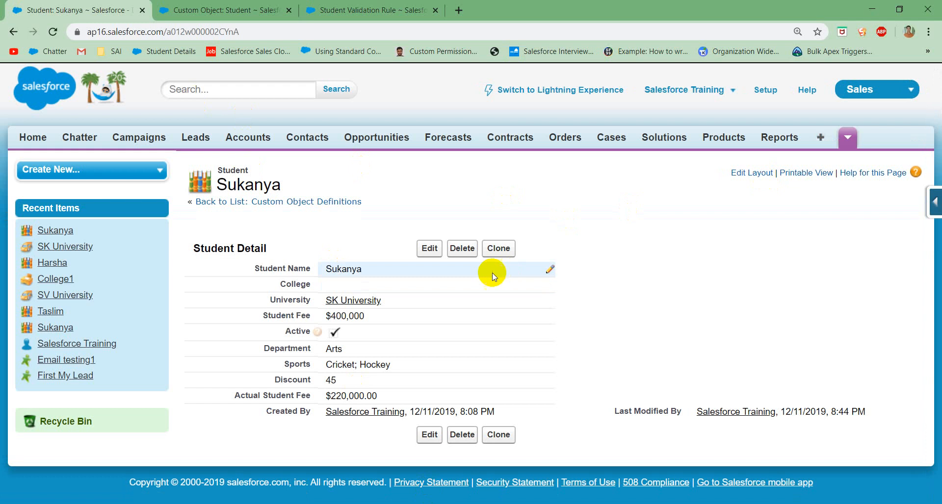
Step: Clone the student record and try to save the new Arts student with Cricket and Hockey chosen
click(498, 250)
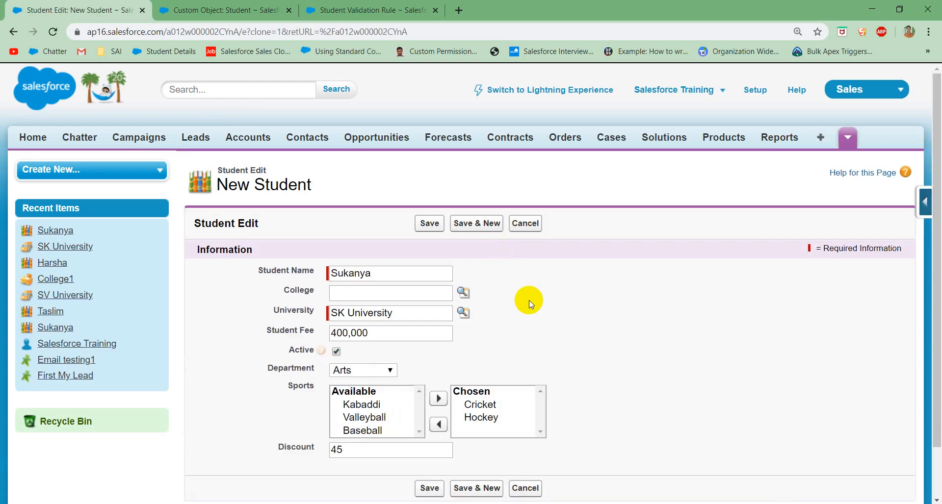
scroll(529, 301, down, 1)
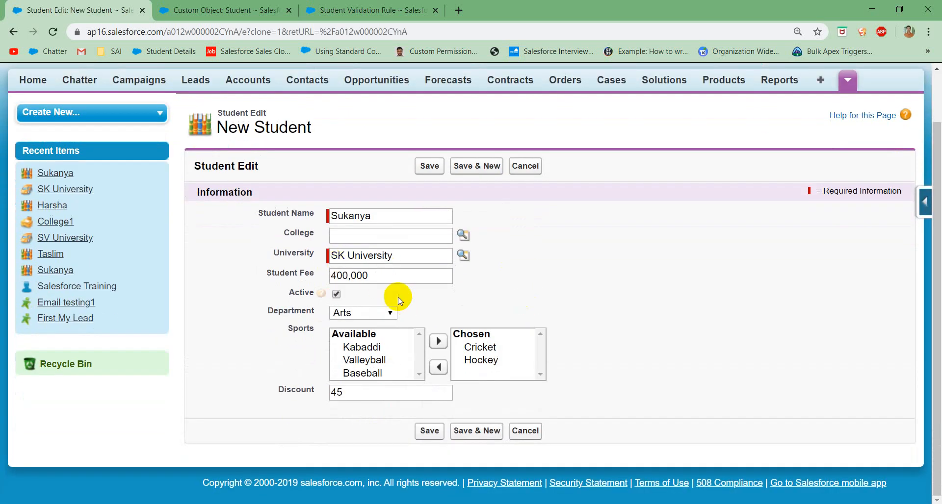
click(350, 275)
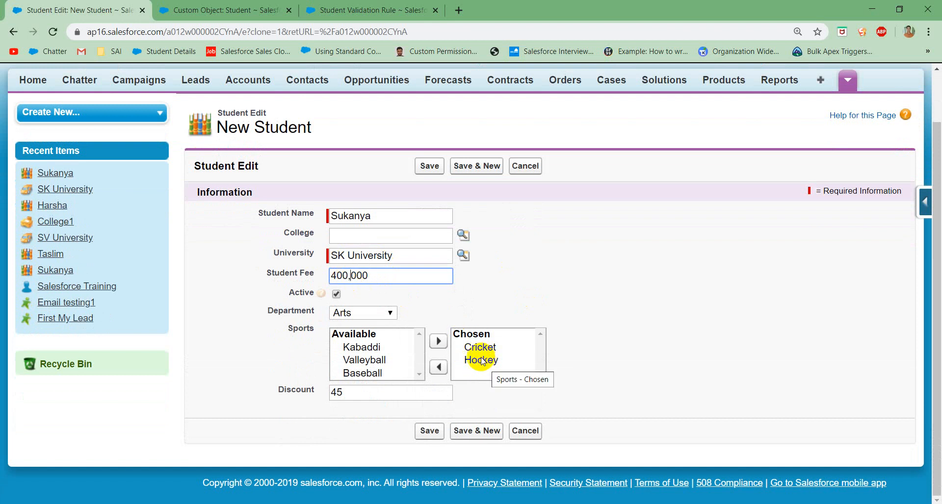
click(428, 432)
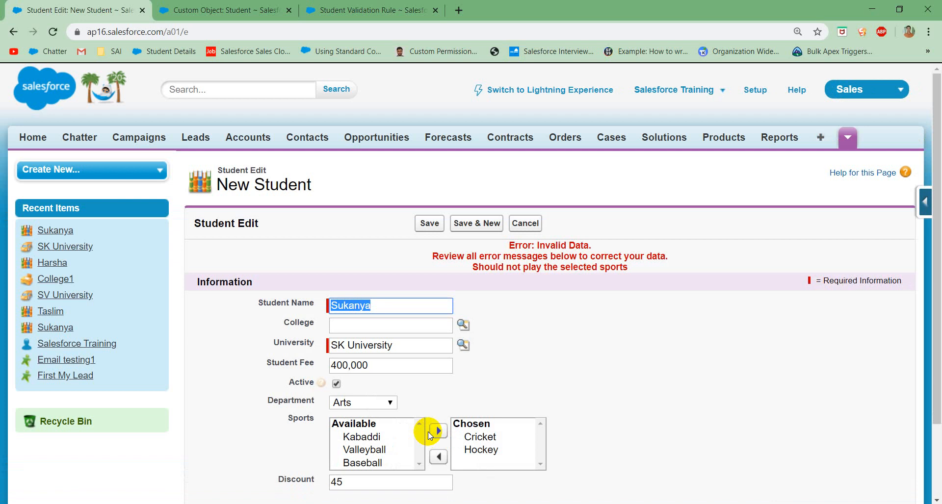
Step: Return to the Validate_Sports rule and open it for editing at its error condition formula
click(351, 10)
click(425, 244)
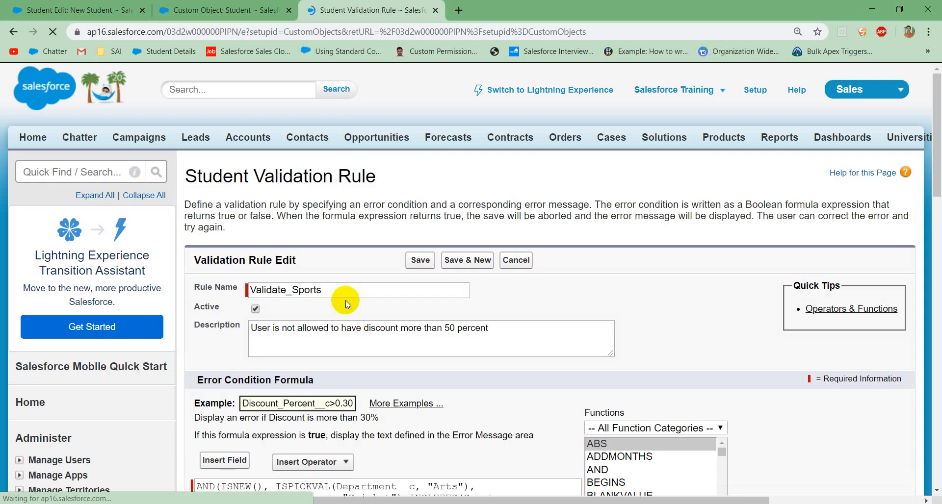
scroll(322, 438, down, 3)
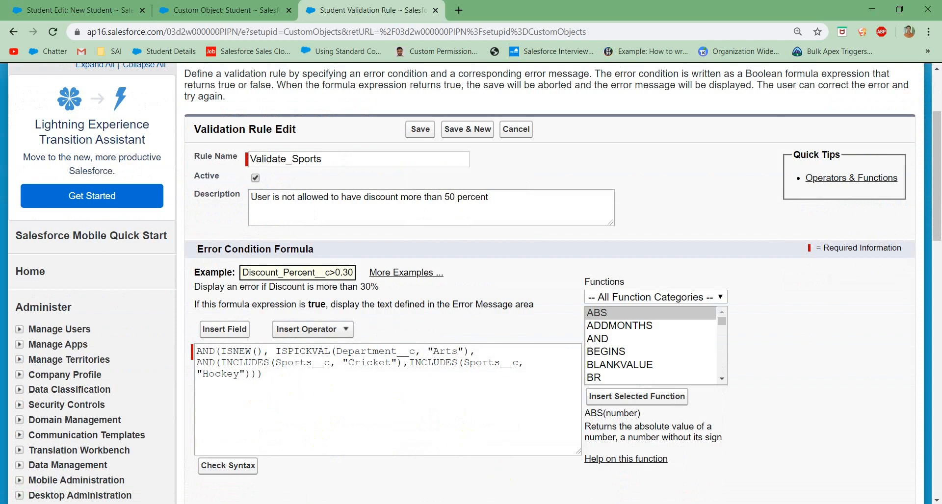
Step: Switch to Notepad and write the syntax example NOT(Condition) below the AND example
key(alt+Tab)
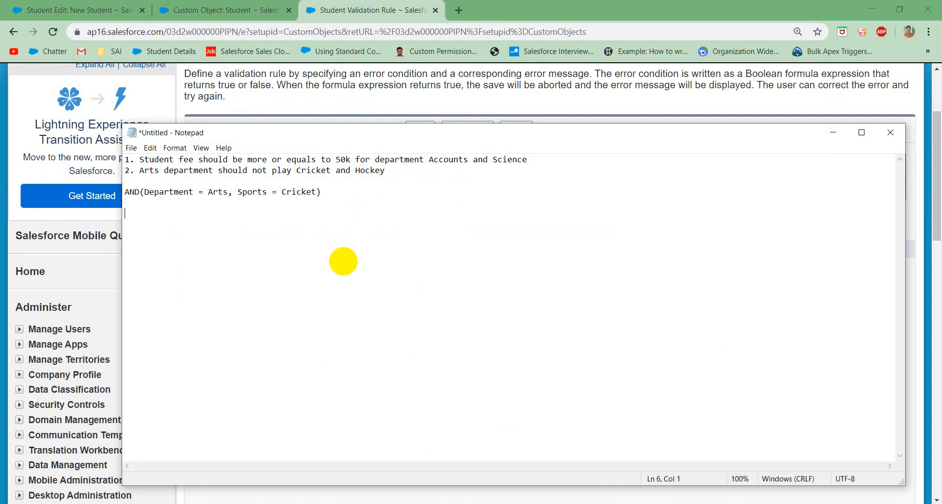
text(NOT(Condition))
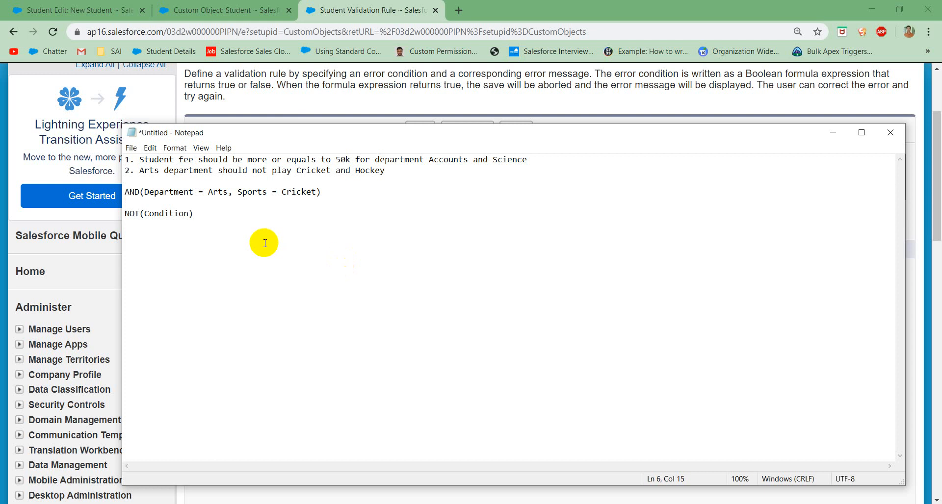
click(164, 214)
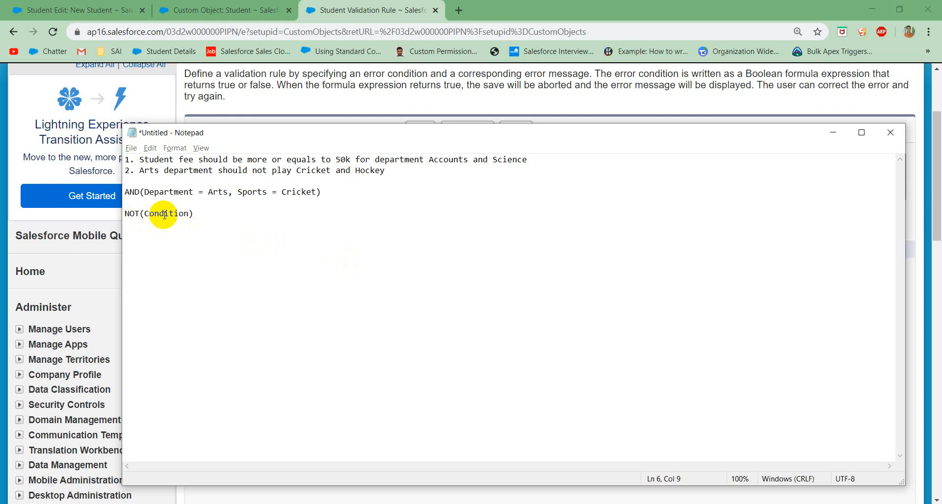
Step: Switch back to Salesforce, wrap ISNEW() in NOT() in the Validate_Sports formula, and save the rule
key(alt+Tab)
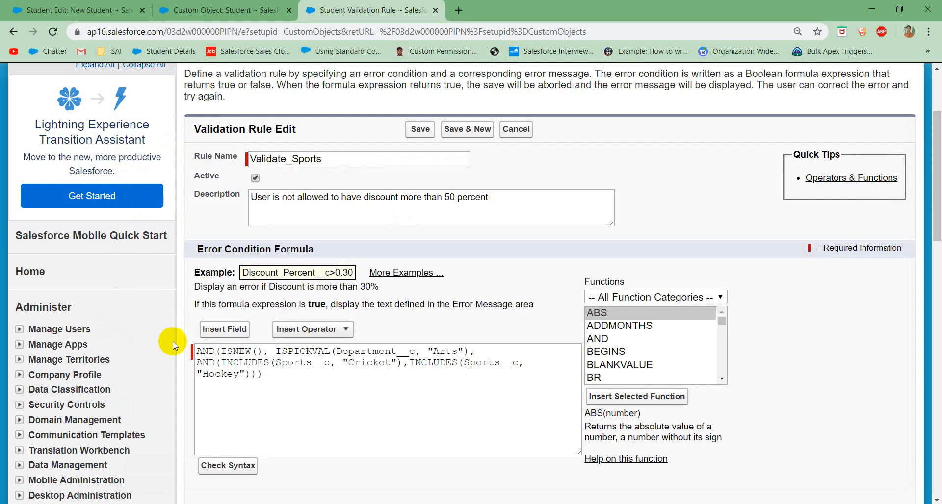
click(222, 352)
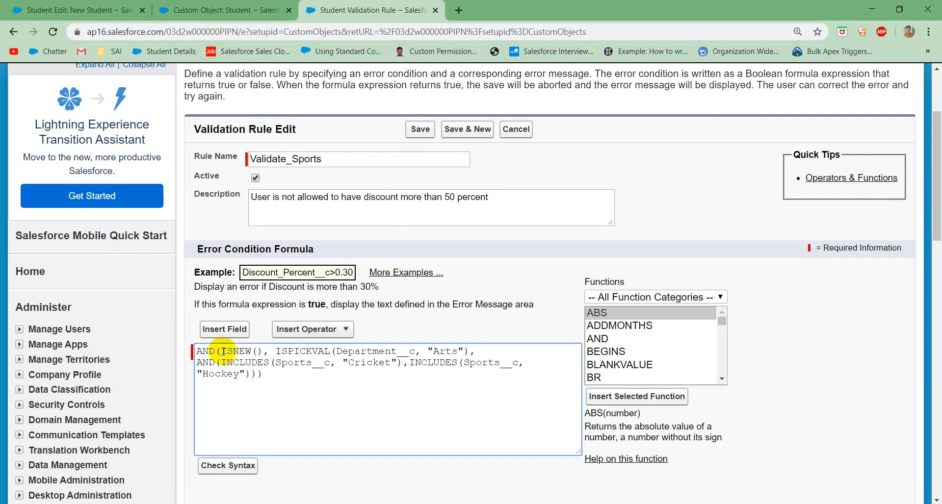
text(NOT()
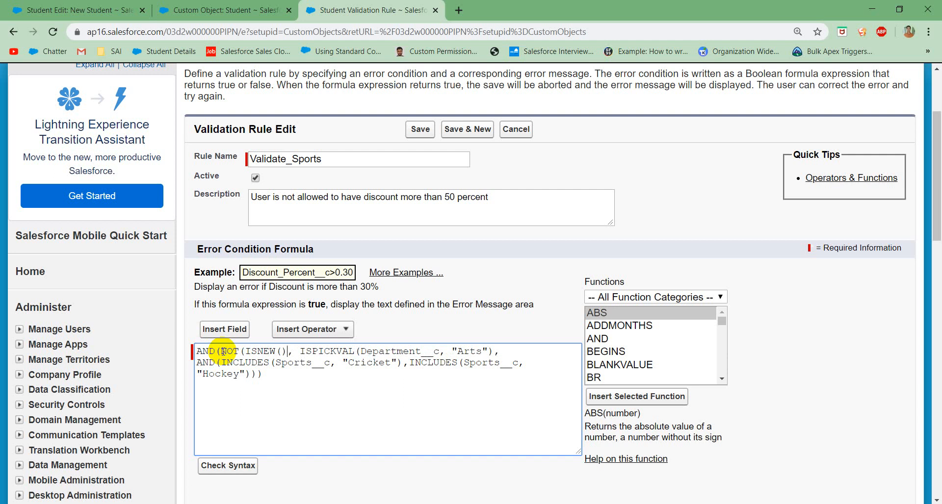
text())
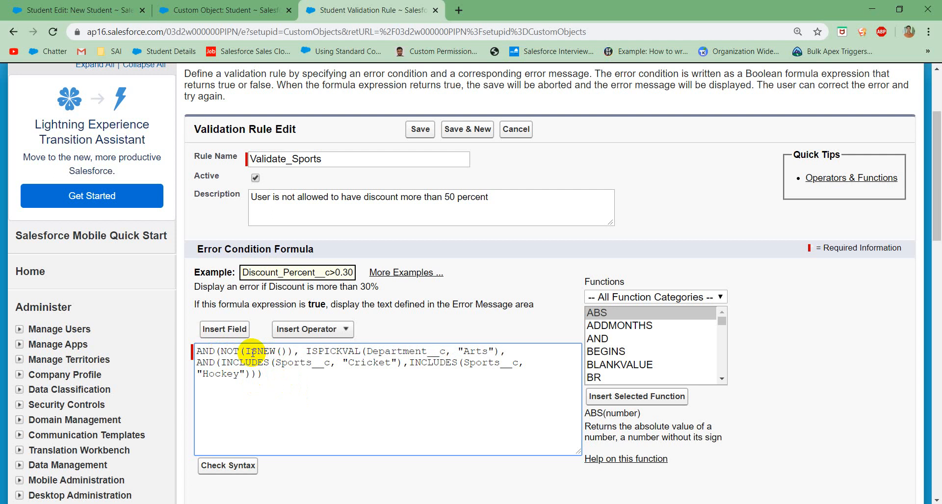
click(292, 351)
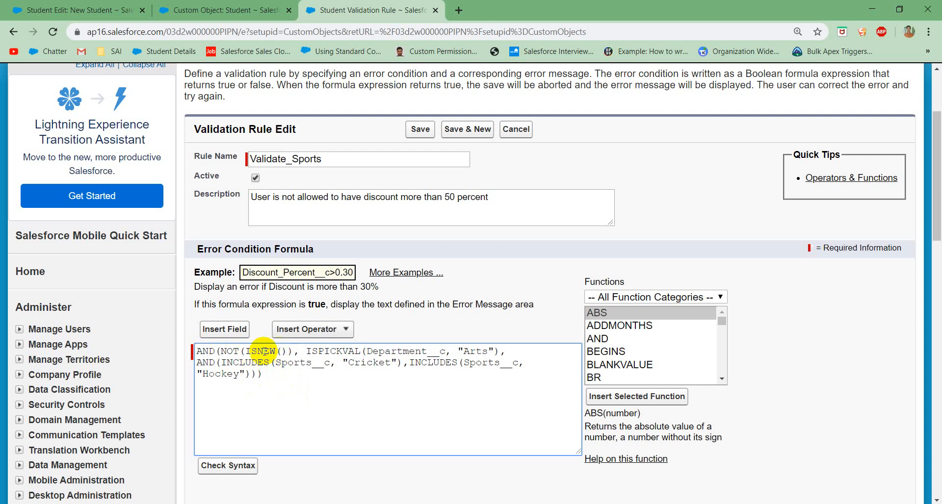
click(210, 351)
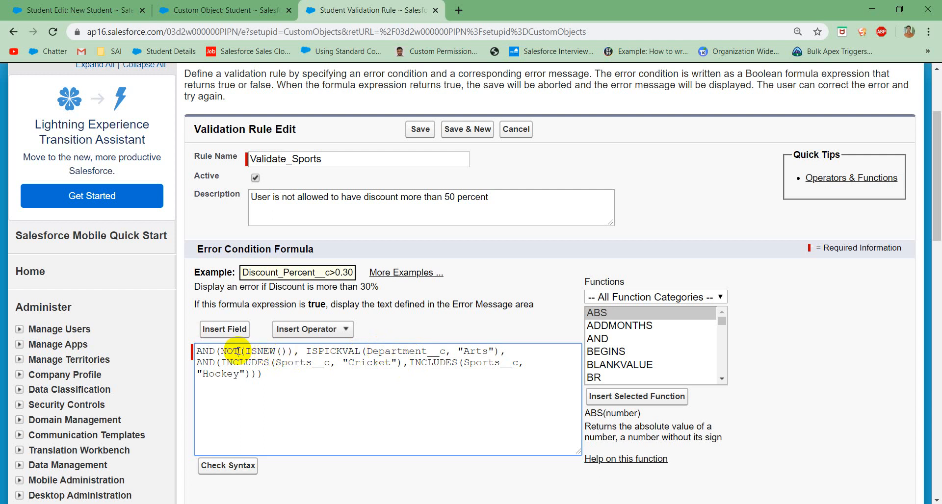
scroll(326, 357, down, 2)
click(254, 361)
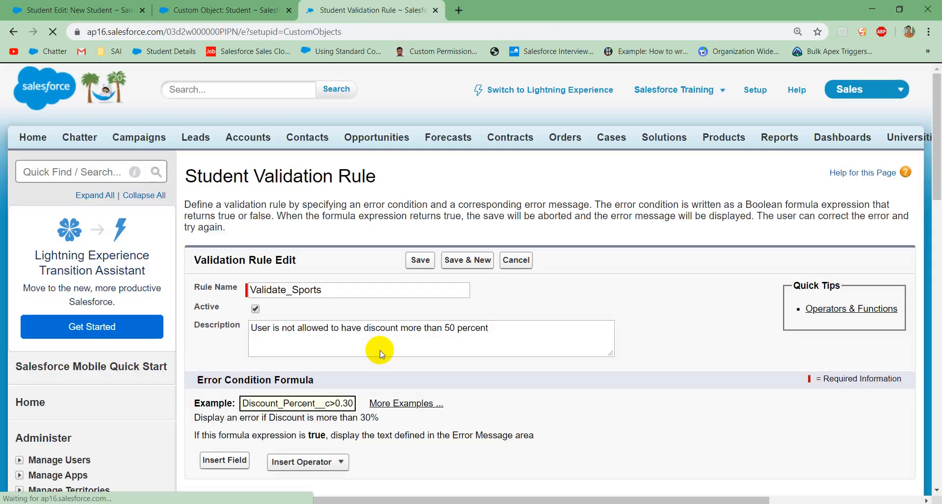
click(417, 260)
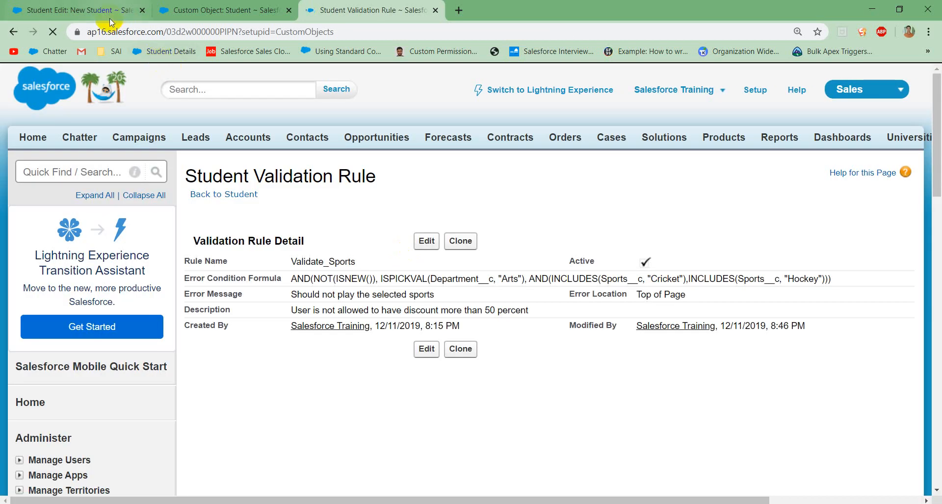
Step: Save the cloned Arts student with Cricket and Hockey, and try to save the created record again from edit mode
click(110, 19)
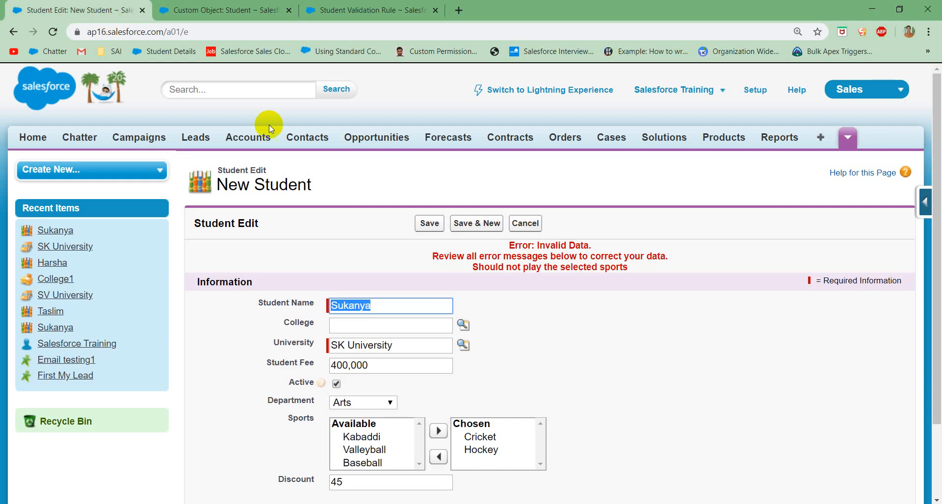
click(435, 229)
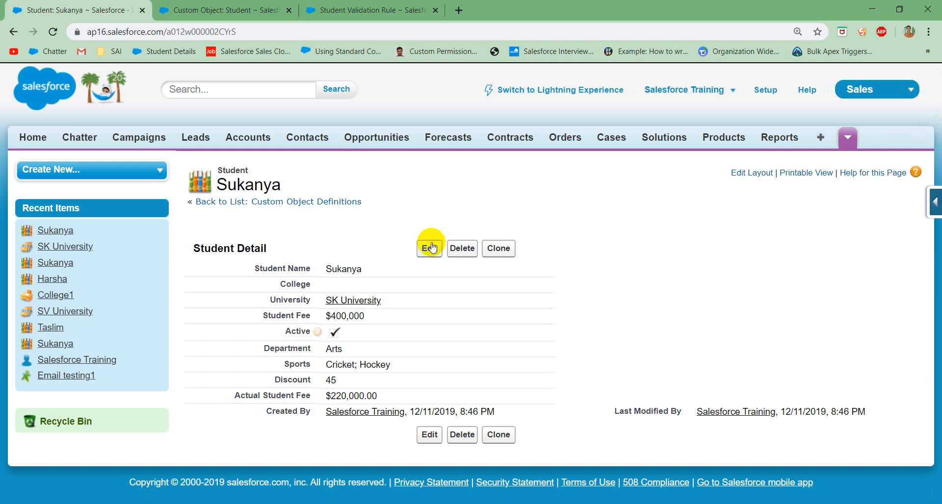
click(431, 248)
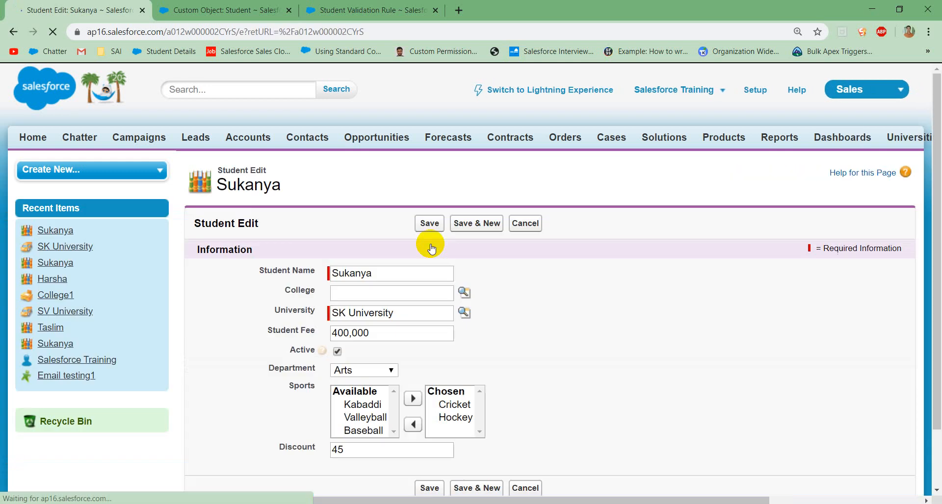
click(431, 229)
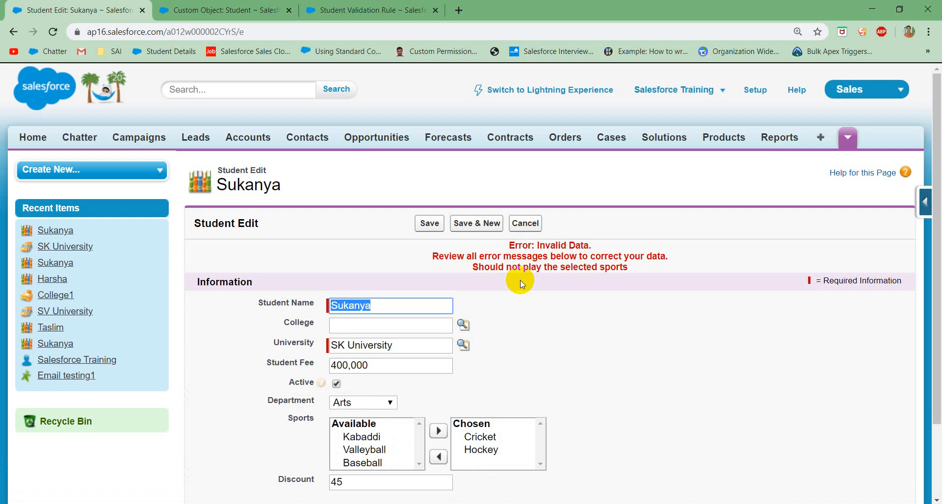
Step: Review the saved Validate_Sports error condition formula and return to the student record being edited
click(363, 19)
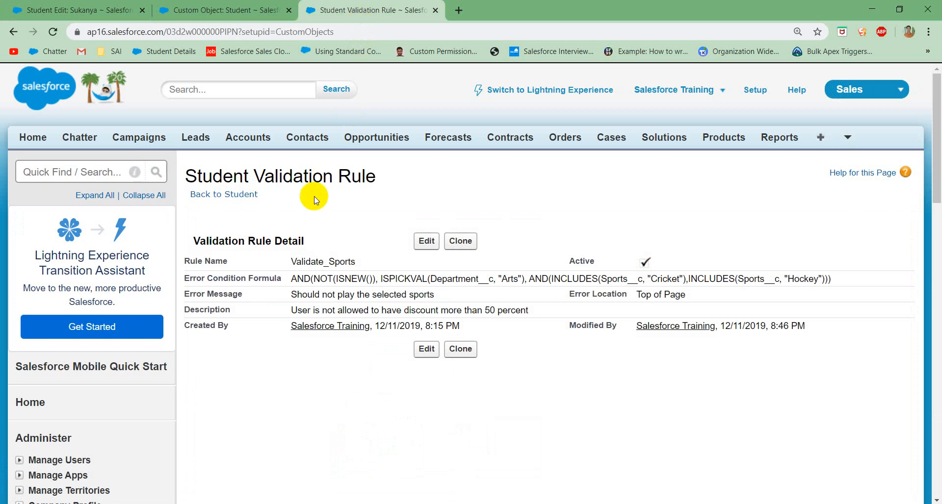
scroll(359, 411, down, 1)
scroll(359, 412, down, 1)
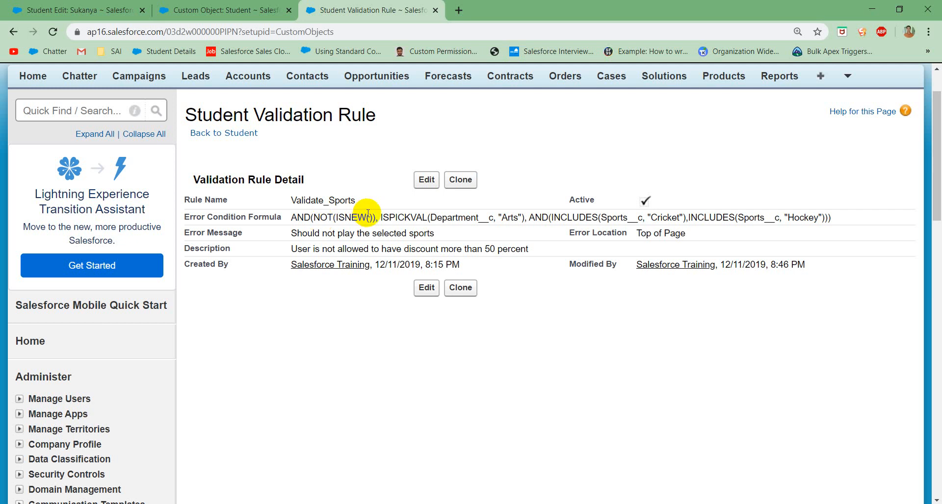
click(109, 15)
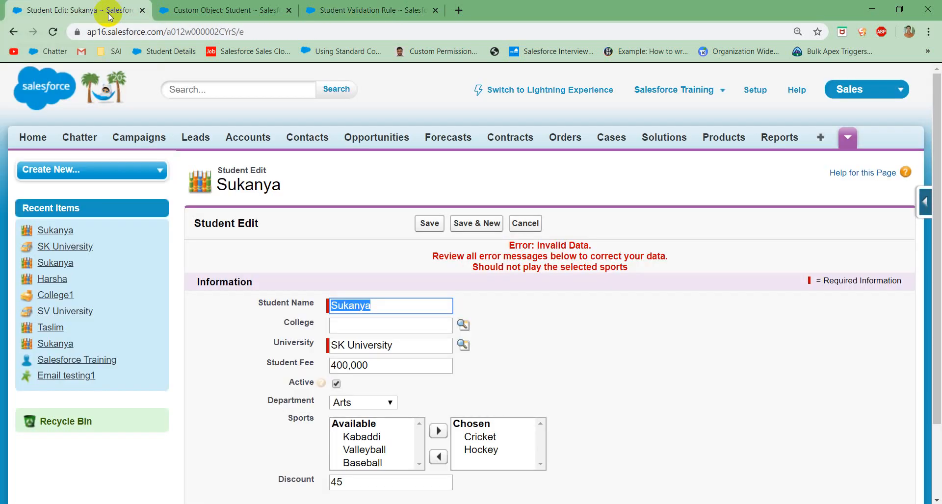
Step: Cancel the student edit, switch to Notepad, and add requirement "3. Student fee should not be updated once it is set." below the second one
click(516, 223)
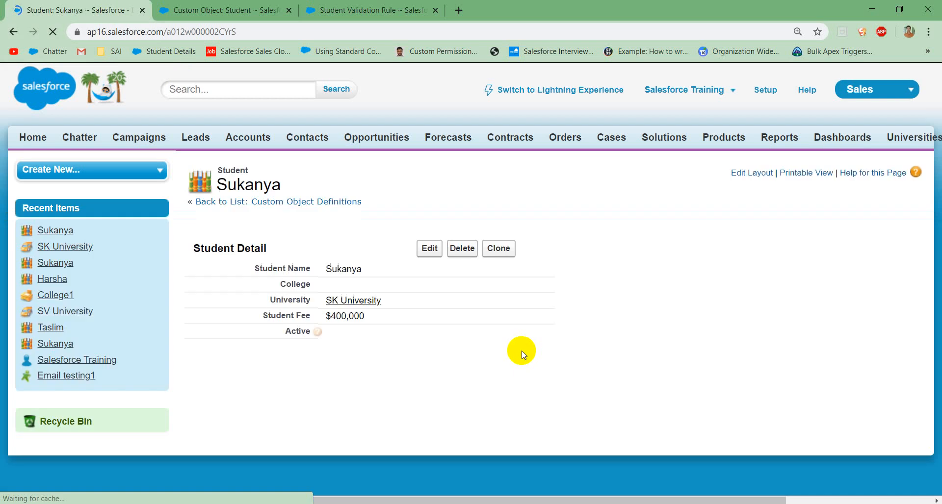
key(alt+Tab)
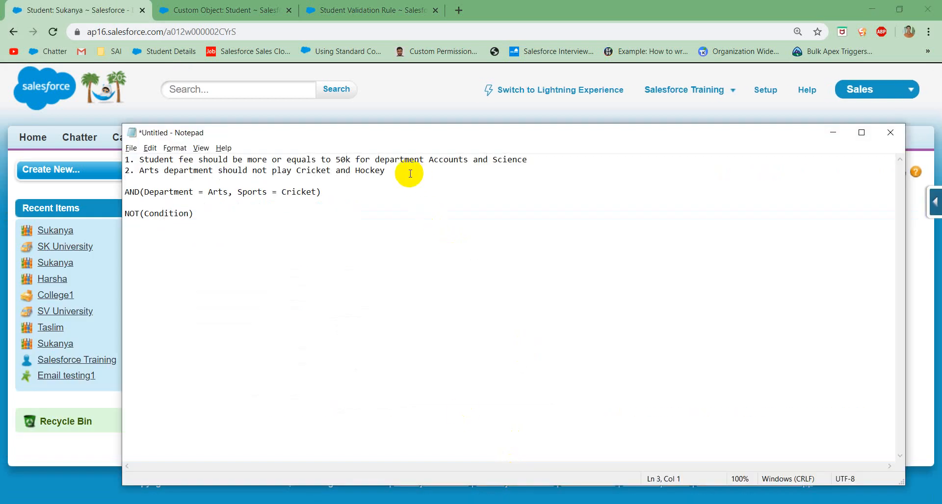
text(3. Student fee s)
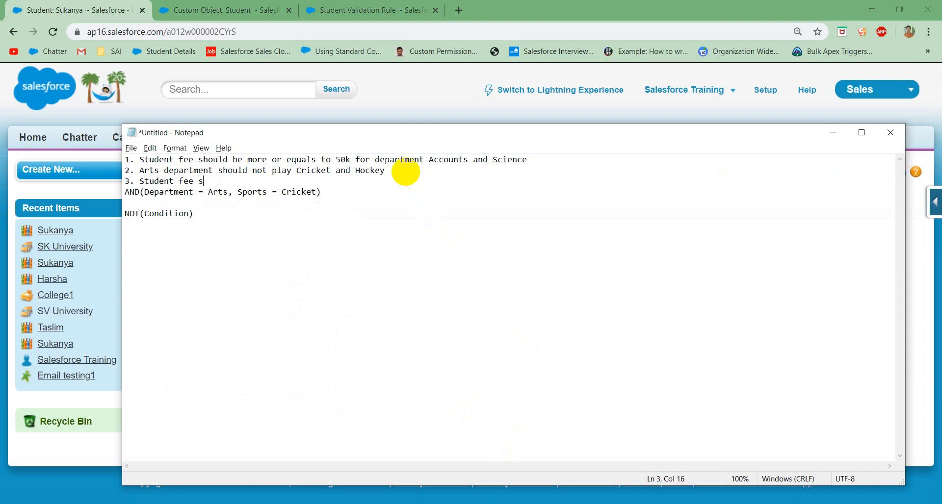
text(hould not be updated once it i)
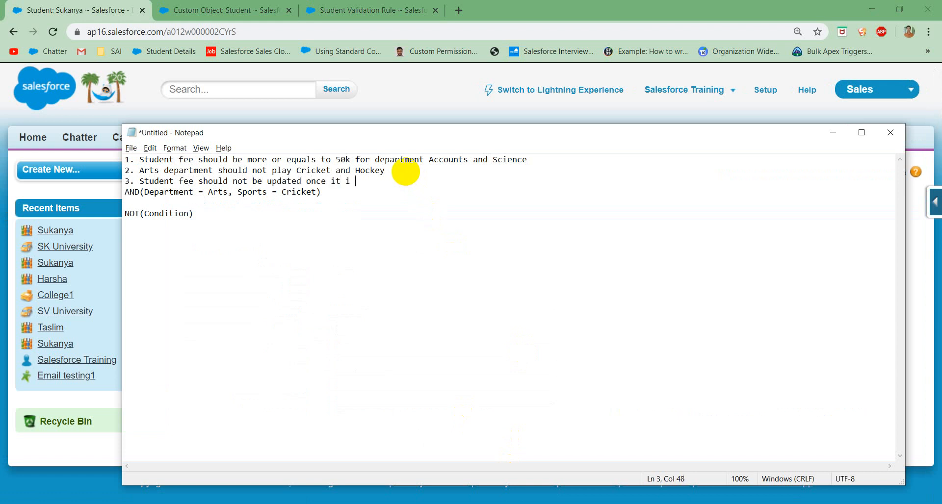
text(s set.)
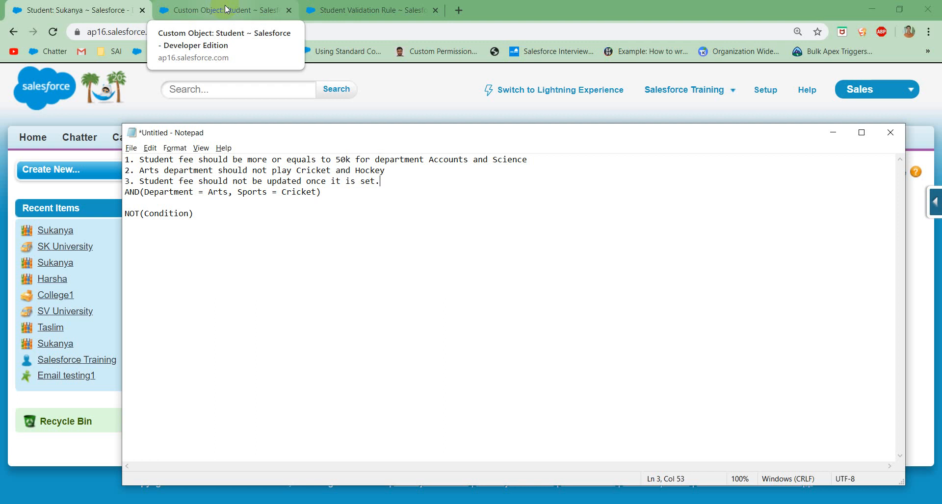
Step: Switch back to Salesforce, return from Validate_Sports to the Student object, and start a new validation rule
click(346, 9)
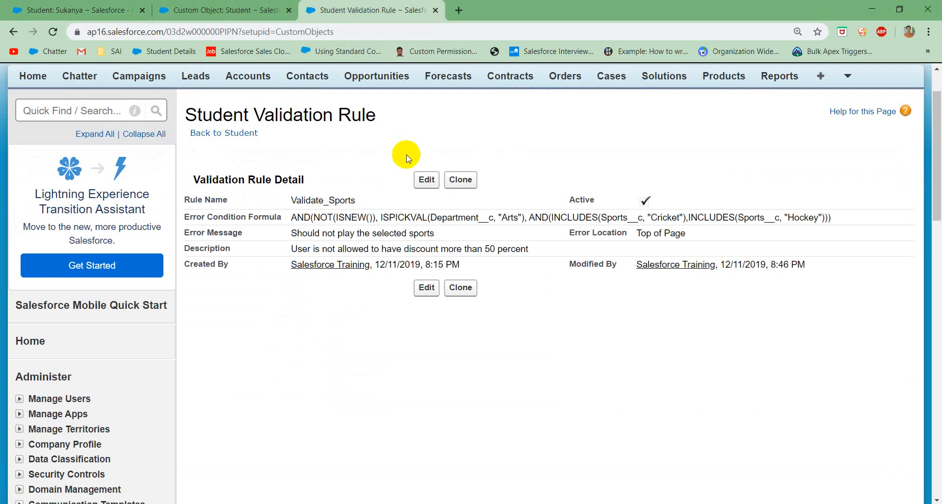
click(240, 133)
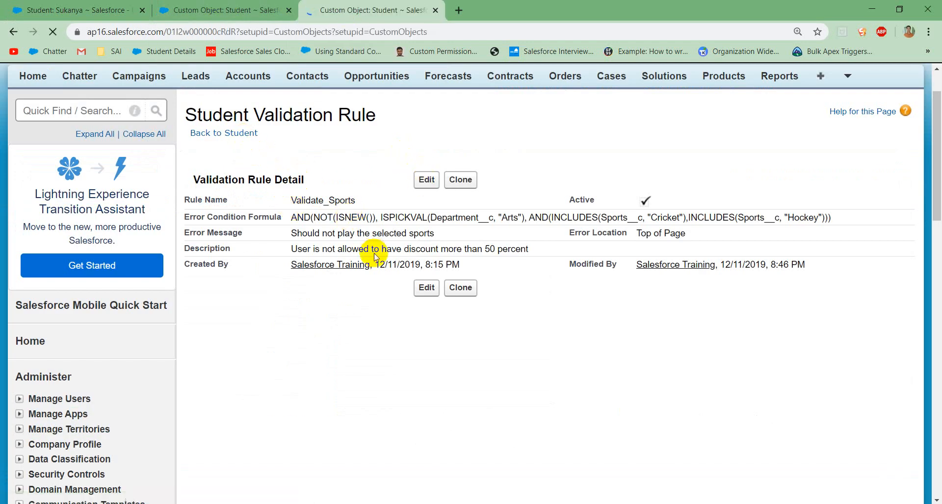
scroll(372, 252, down, 5)
scroll(382, 361, down, 8)
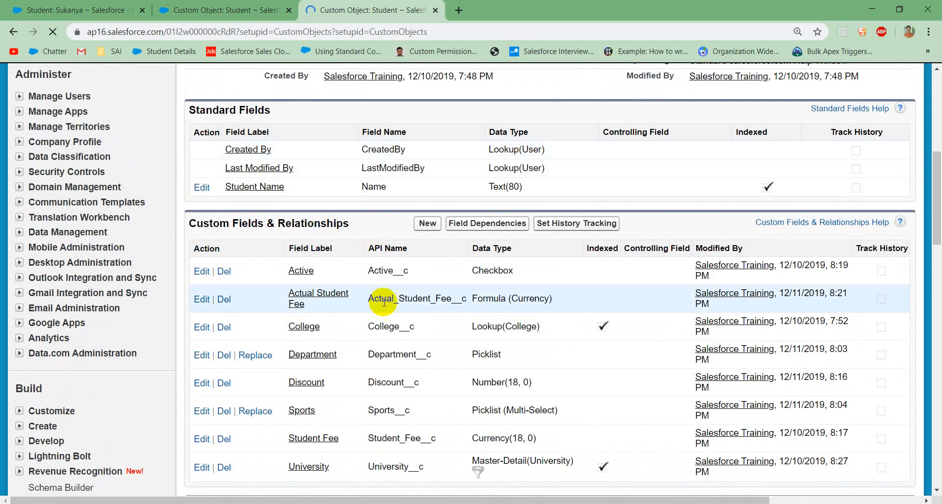
click(435, 343)
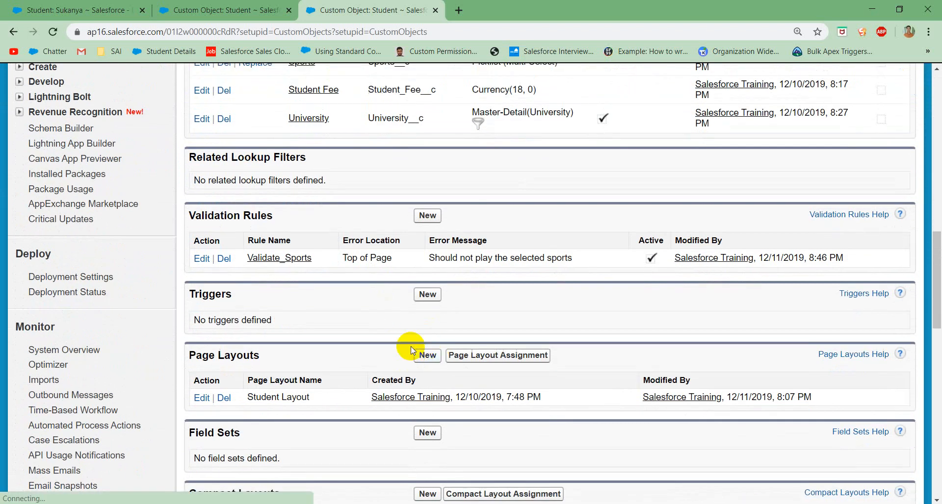
click(428, 217)
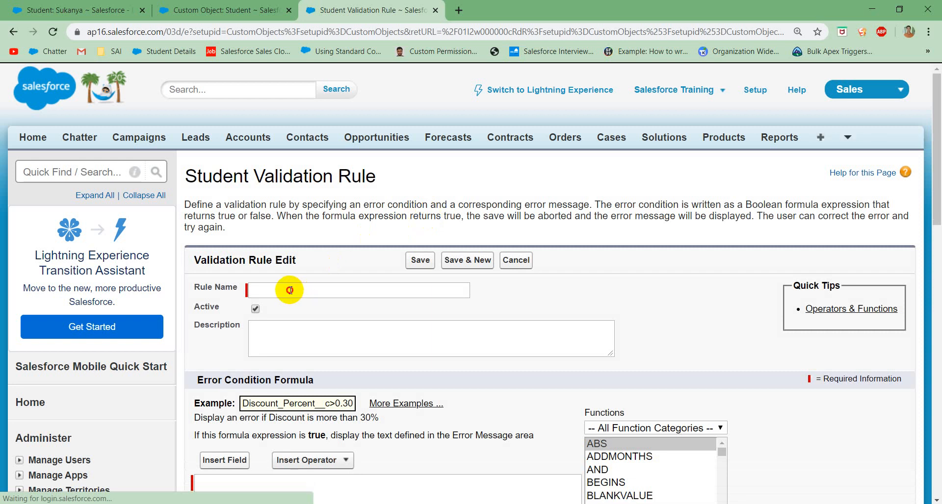
Step: Name the new validation rule Student_Fee_Should_not_be_changed
click(291, 291)
text(Stu)
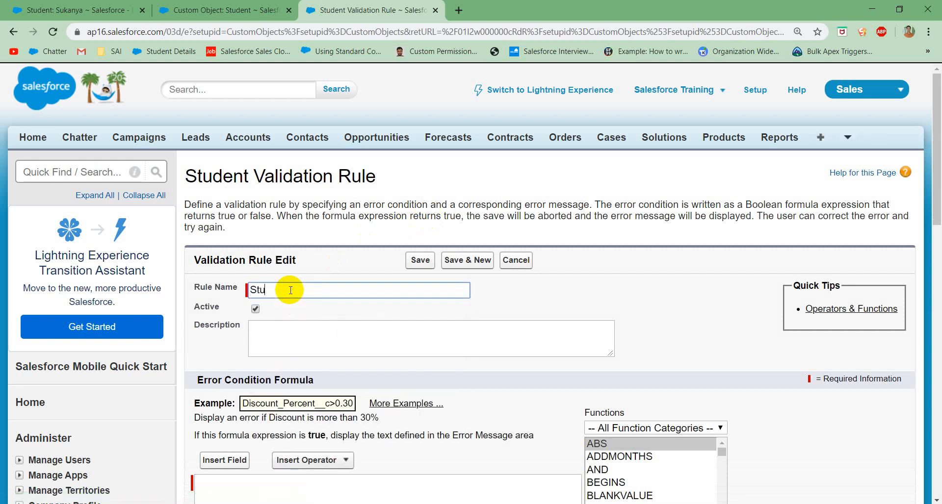
text(dent Fee Shoulld not be changed)
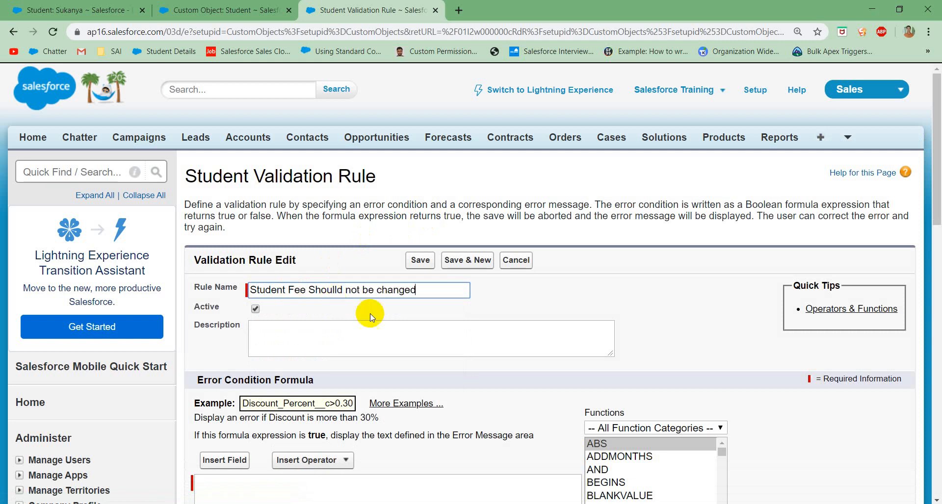
click(335, 289)
key(BackSpace)
scroll(370, 320, down, 4)
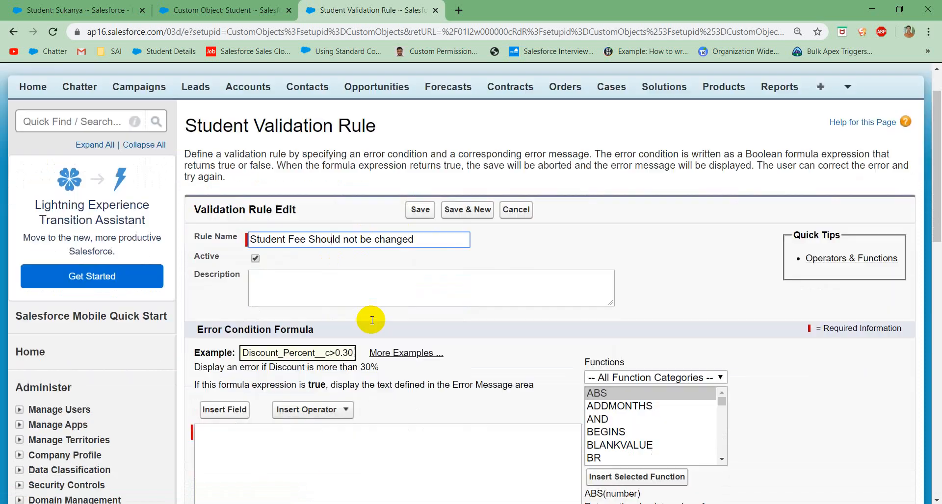
click(325, 316)
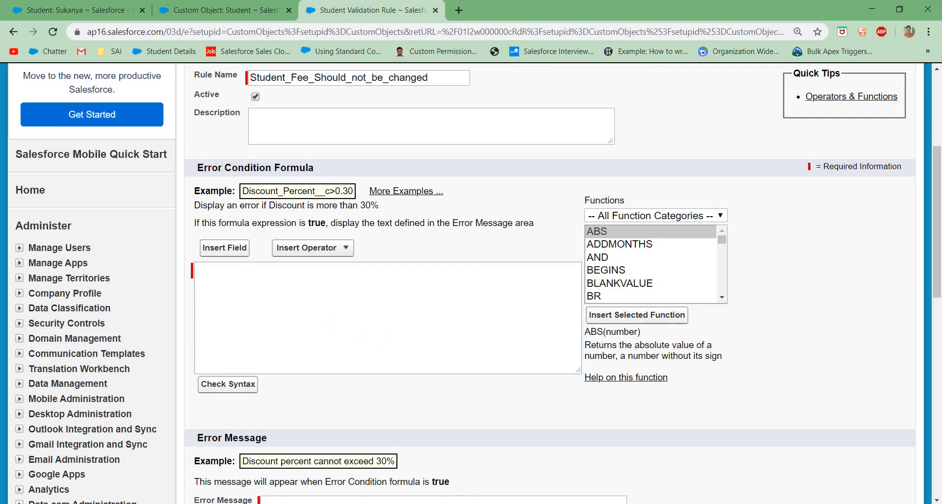
Step: Switch to Notepad and replace the AND and NOT examples with the condition "Student Fee should not blank"
key(alt+Tab)
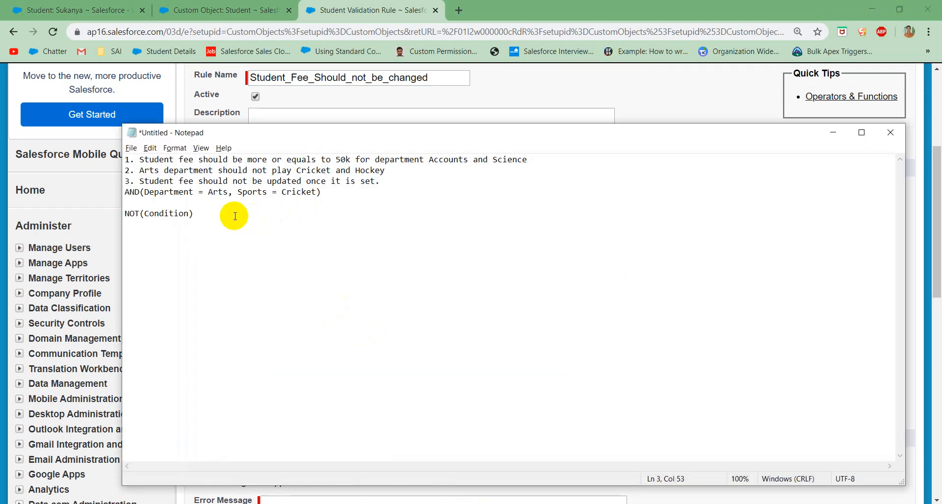
drag(231, 215, 120, 192)
key(ctrl+x)
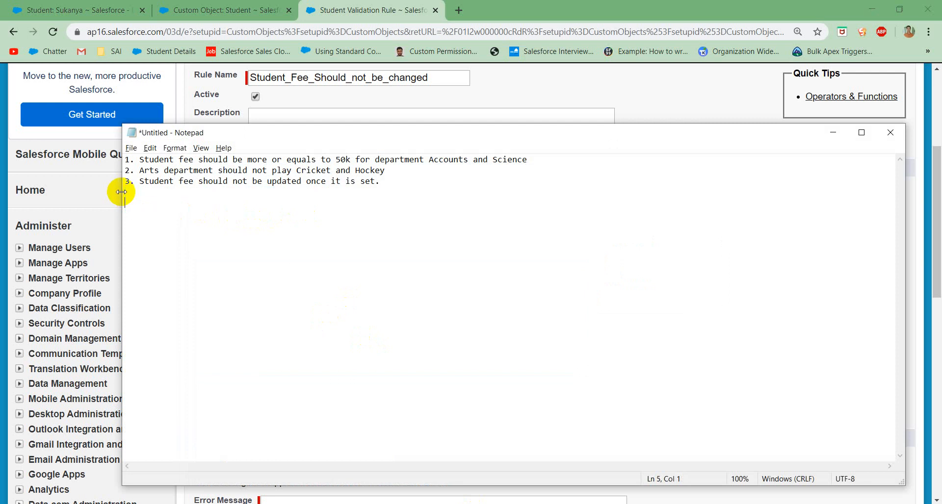
text(Student Fee should ne)
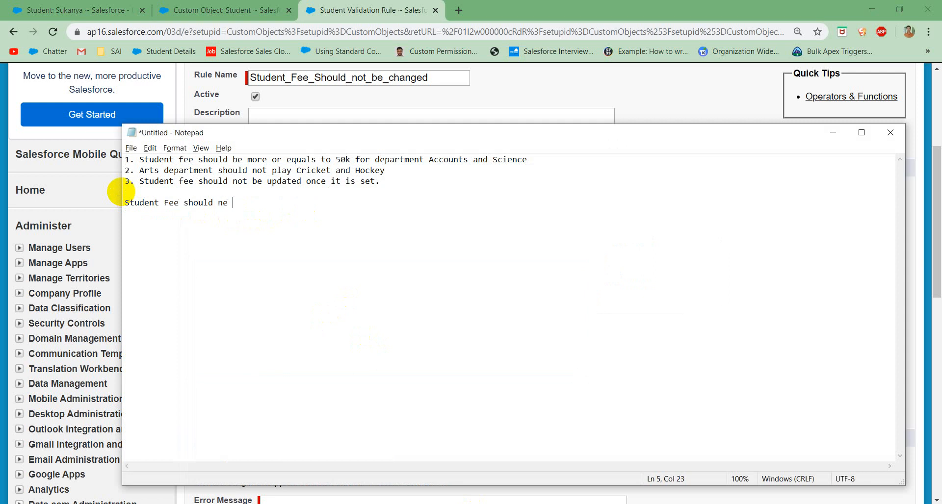
key(BackSpace)
key(BackSpace)
text(ot ba)
key(BackSpace)
text(kank)
key(BackSpace)
key(BackSpace)
key(BackSpace)
key(BackSpace)
text(lank')
Step: Add the second condition "Student fee is changed" on the line below the first condition
key(Return)
text(Should)
key(BackSpace)
key(BackSpace)
key(BackSpace)
key(BackSpace)
key(BackSpace)
key(BackSpace)
text(Student fee )
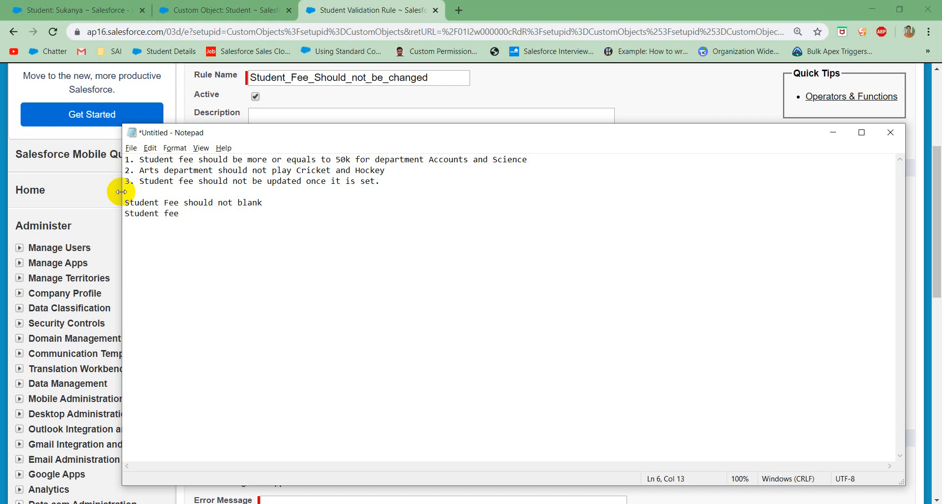
text(is changed)
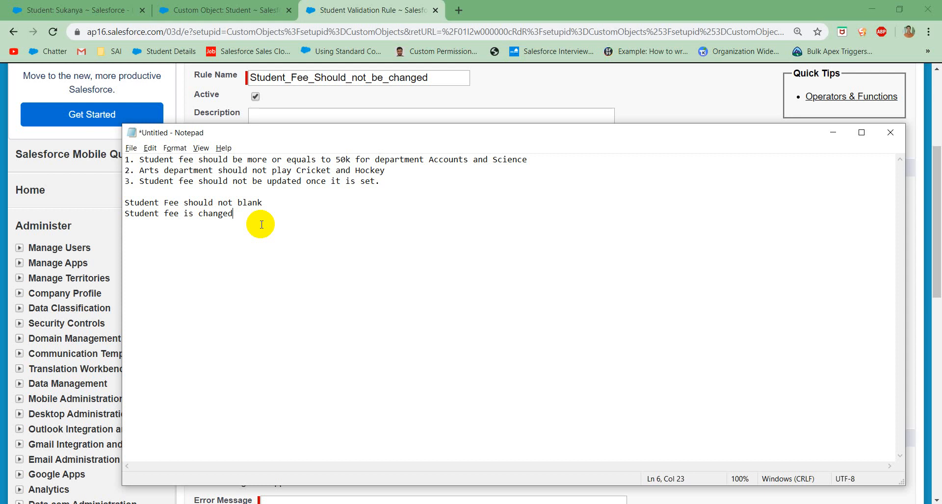
Step: Combine the two Notepad conditions into AND(Student Fee should not blank, Student fee is changed)
key(Return)
key(Return)
text(AND)
key(BackSpace)
key(BackSpace)
key(BackSpace)
key(BackSpace)
text(AND()
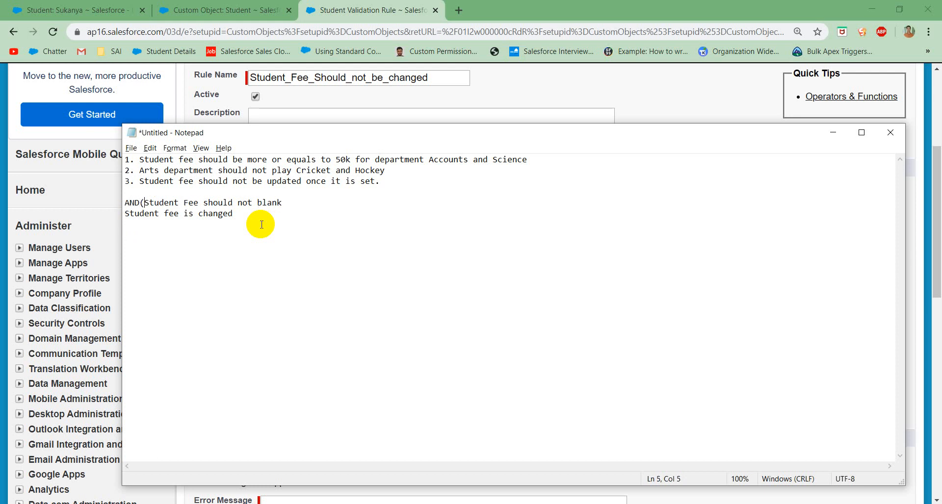
click(286, 206)
text(,)
key(Down)
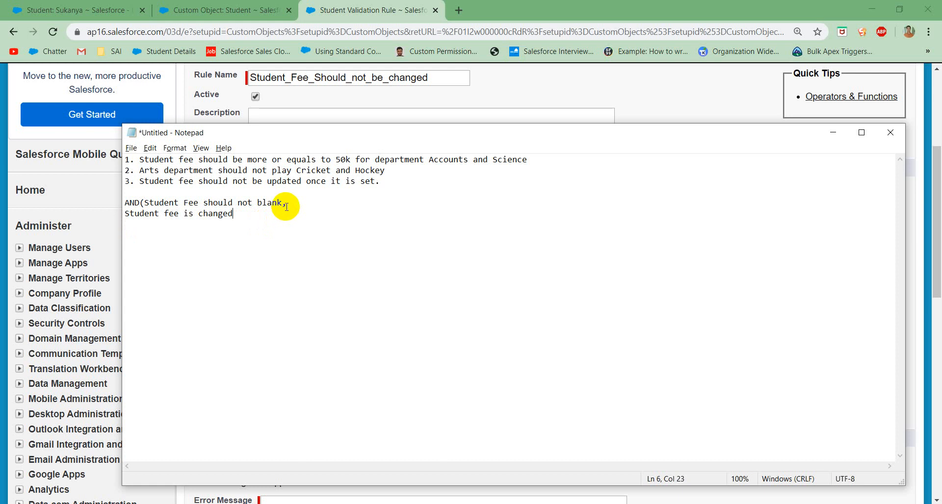
text())
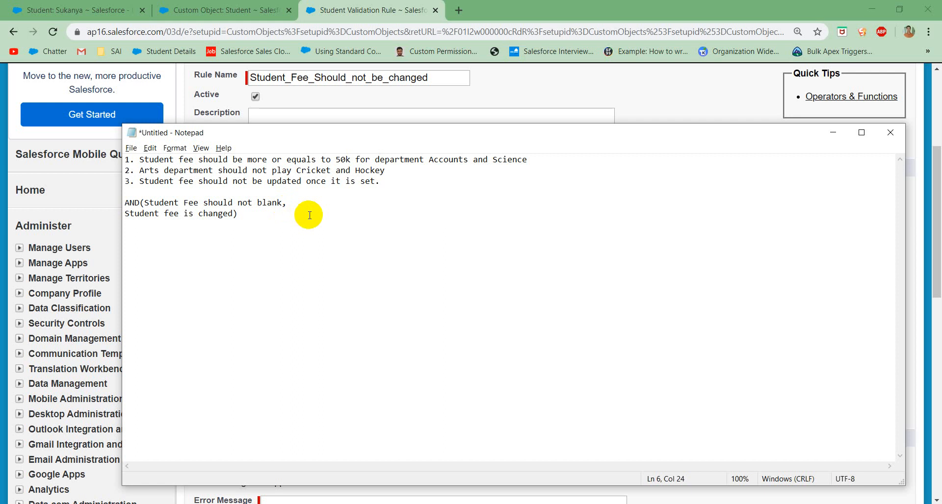
Step: Switch back to the Salesforce rule, begin the error condition formula with AND(, and insert the ISBLANK function
click(406, 98)
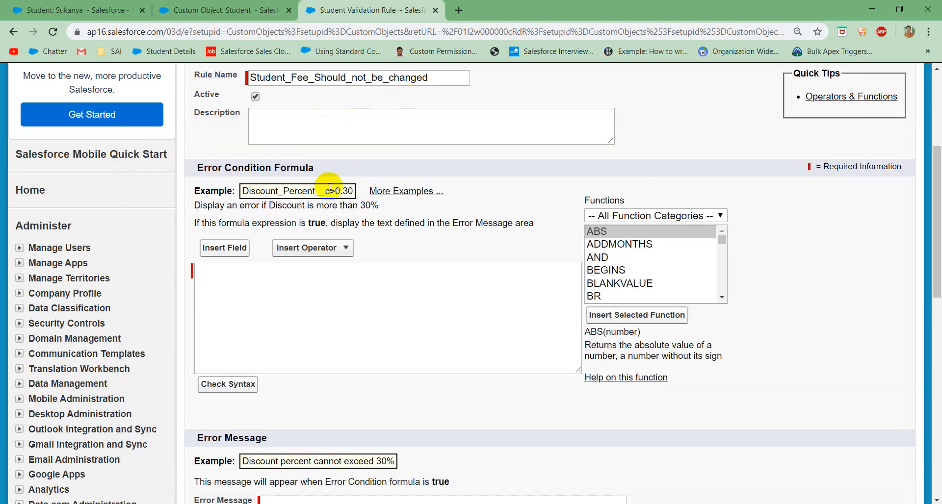
click(256, 318)
text(A)
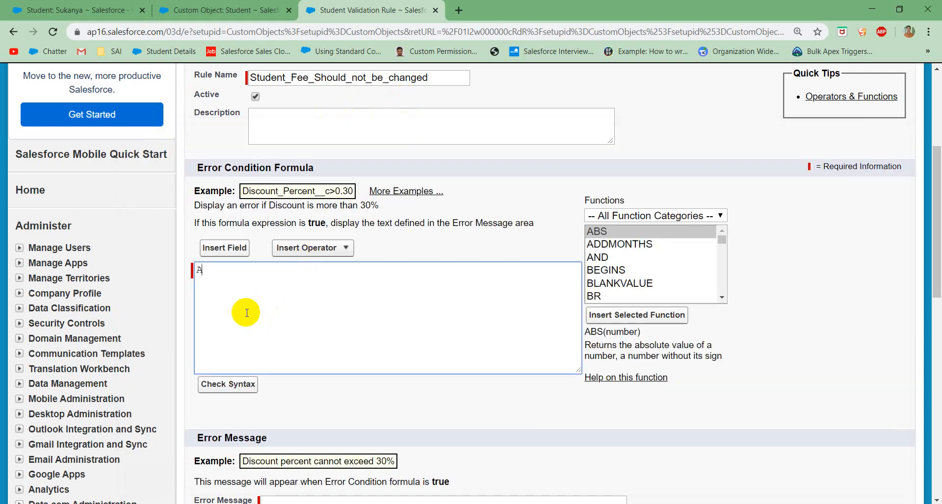
text(ND ()
click(606, 234)
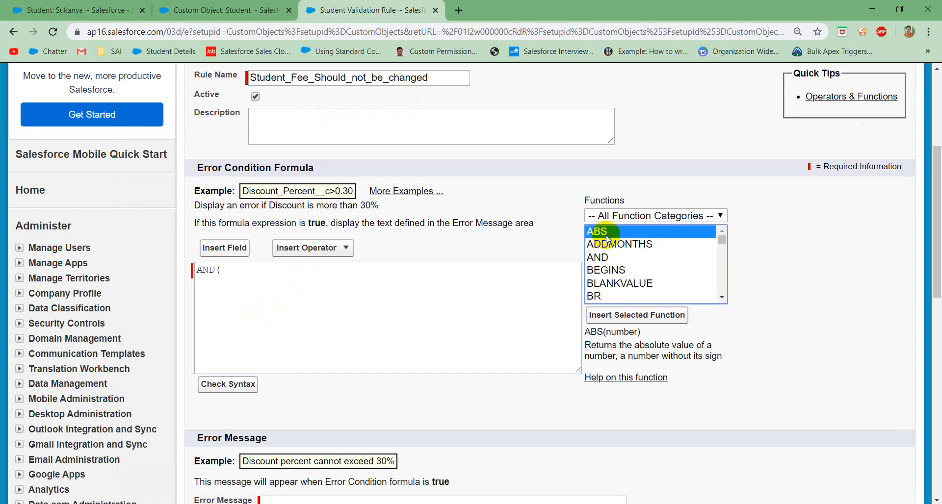
text(is)
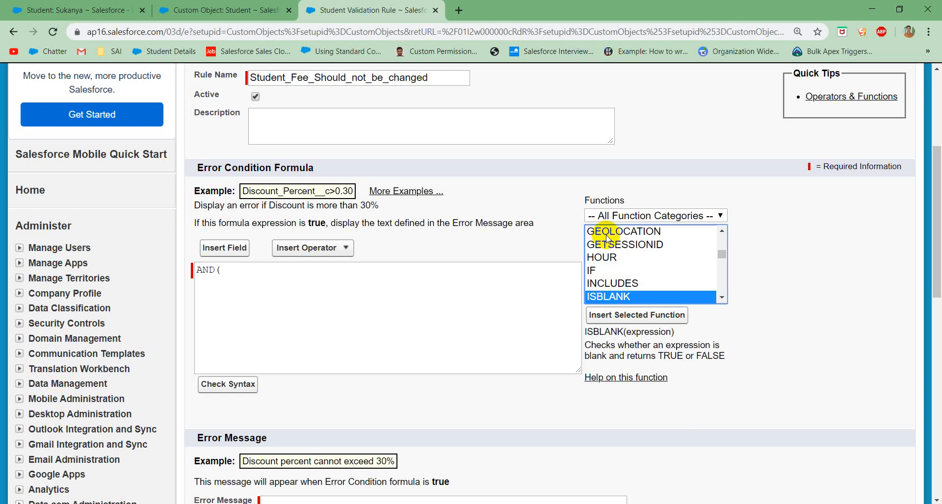
click(666, 315)
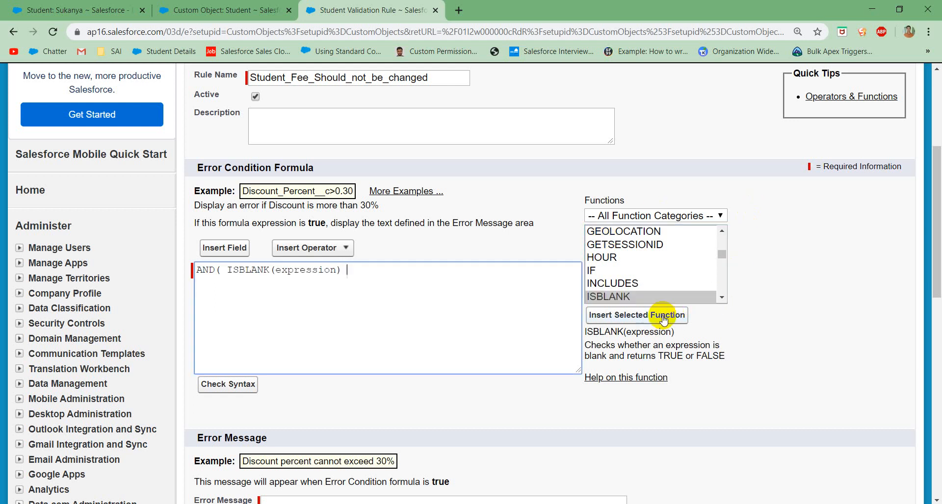
Step: Replace the expression placeholder in ISBLANK with the Student Fee field, Student_Fee__c
double_click(304, 269)
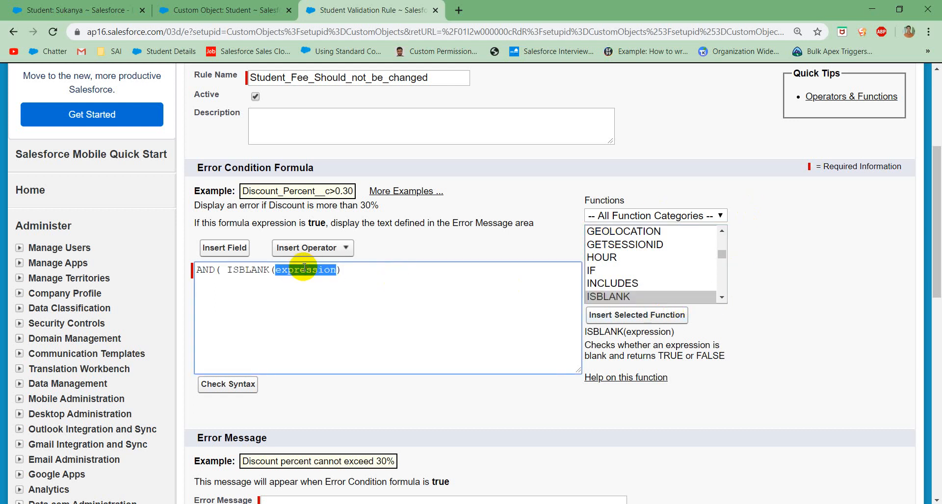
key(BackSpace)
click(223, 247)
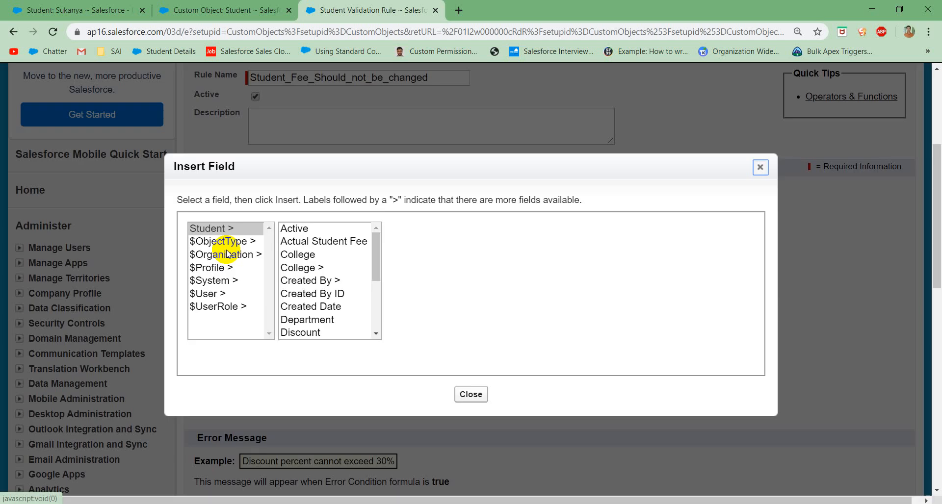
scroll(351, 282, down, 3)
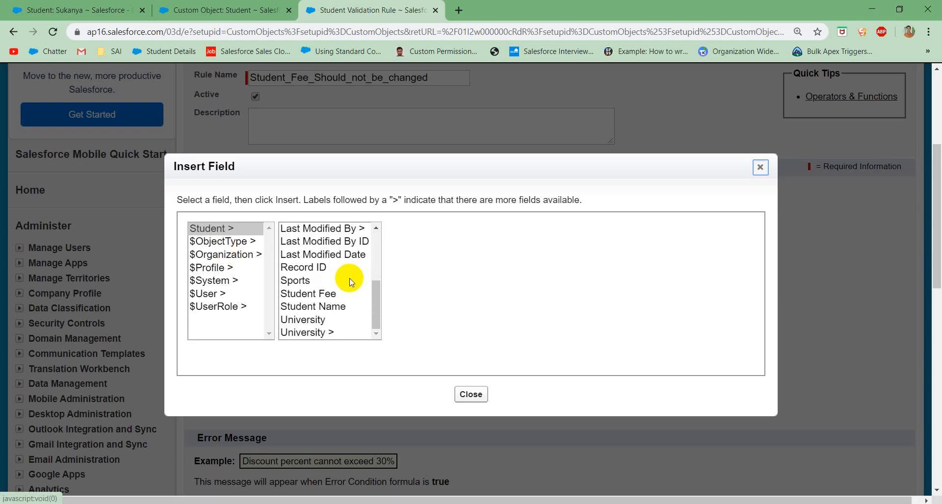
click(314, 293)
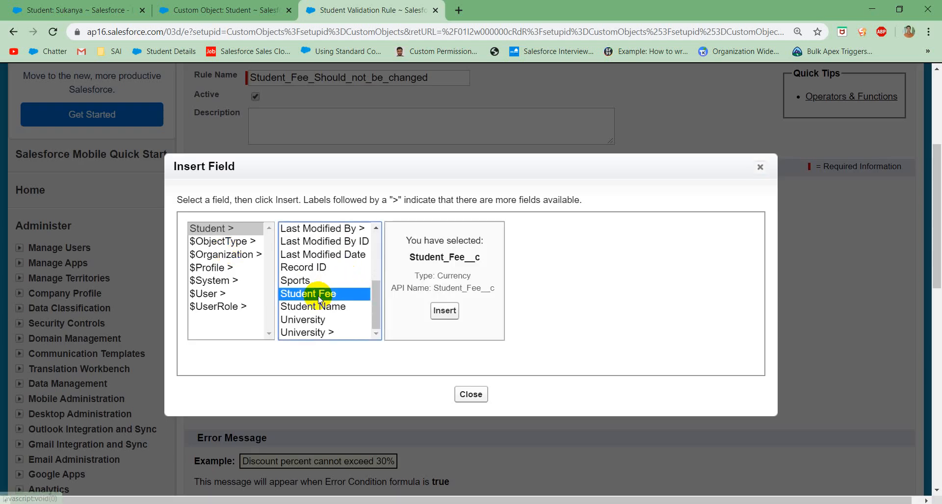
click(444, 311)
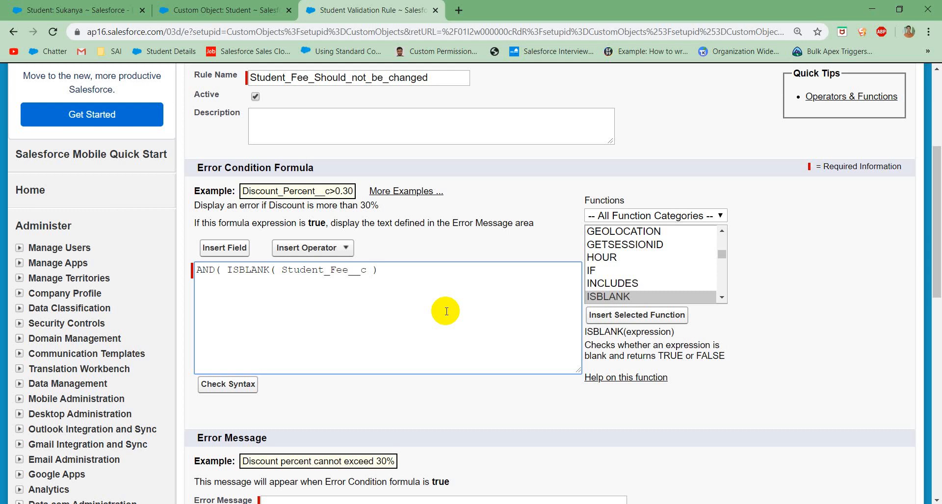
Step: Add a comma after the ISBLANK condition and insert the ISCHANGED function as the second condition
click(388, 270)
text(,)
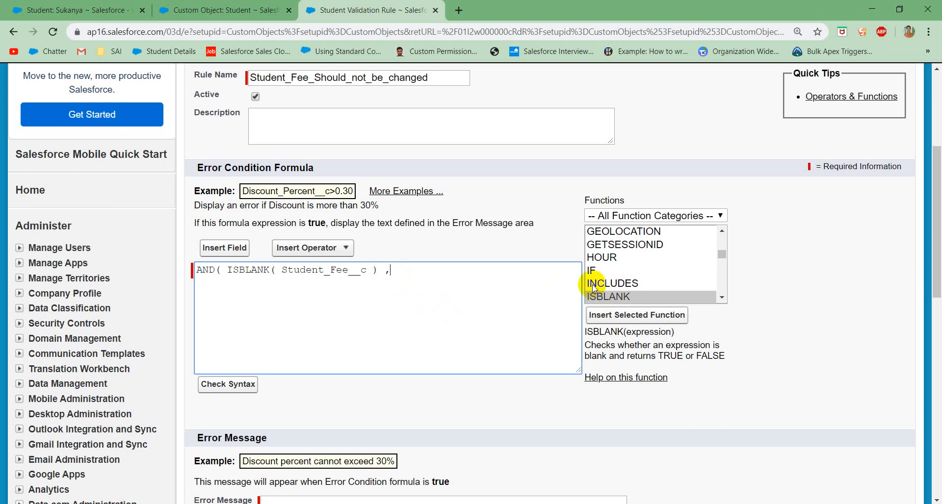
click(618, 297)
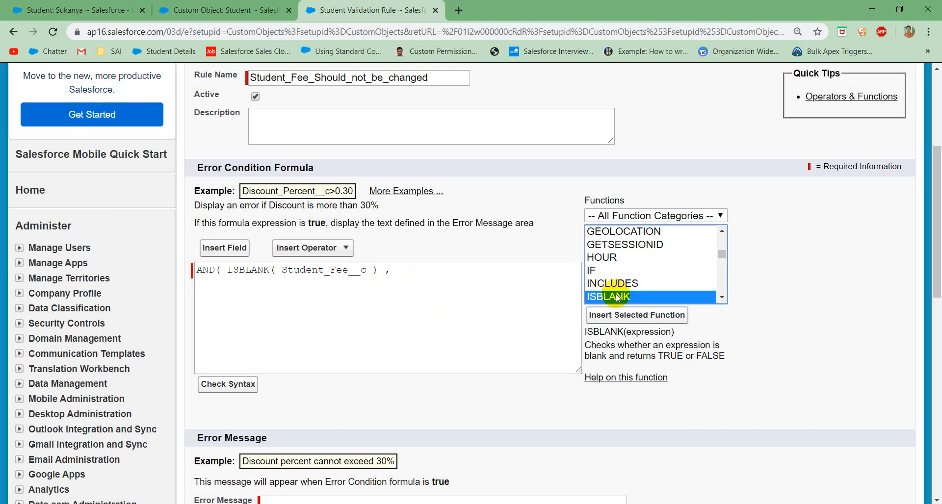
key(Down)
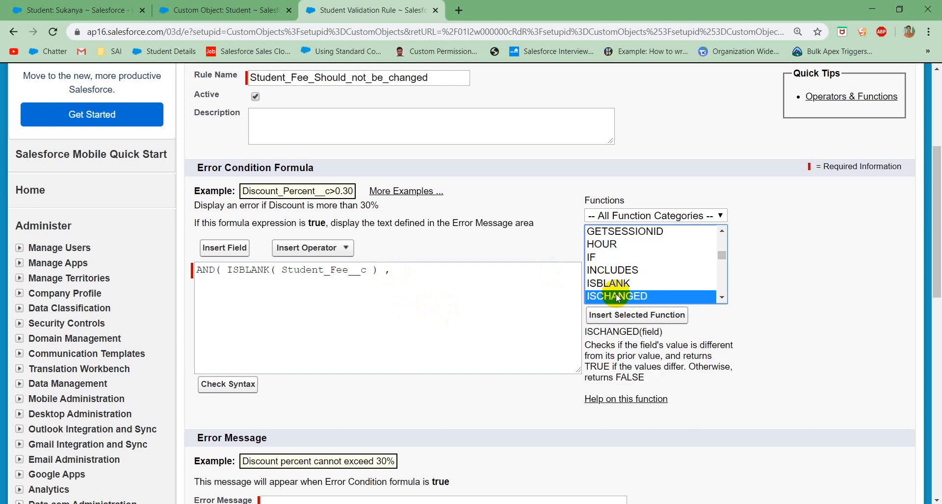
click(621, 314)
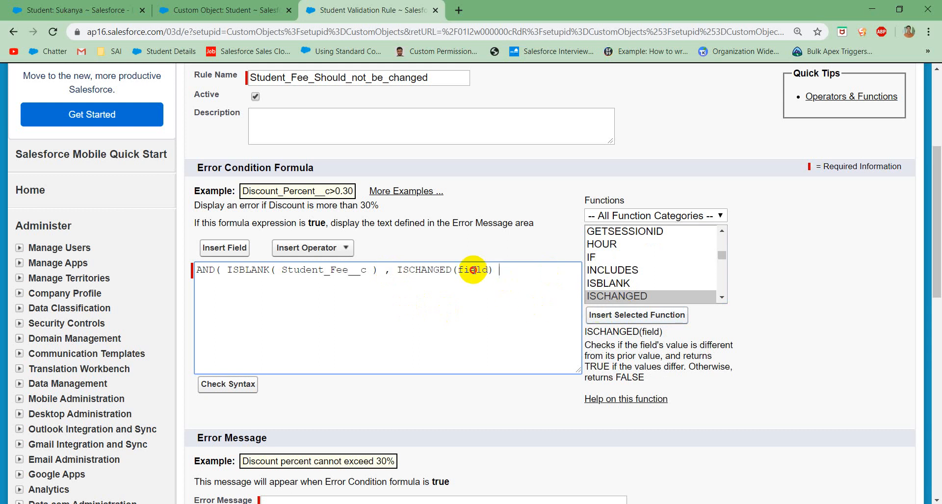
Step: Replace the field placeholder in ISCHANGED with a copy of Student_Fee__c and close the AND expression with a parenthesis
double_click(472, 269)
key(BackSpace)
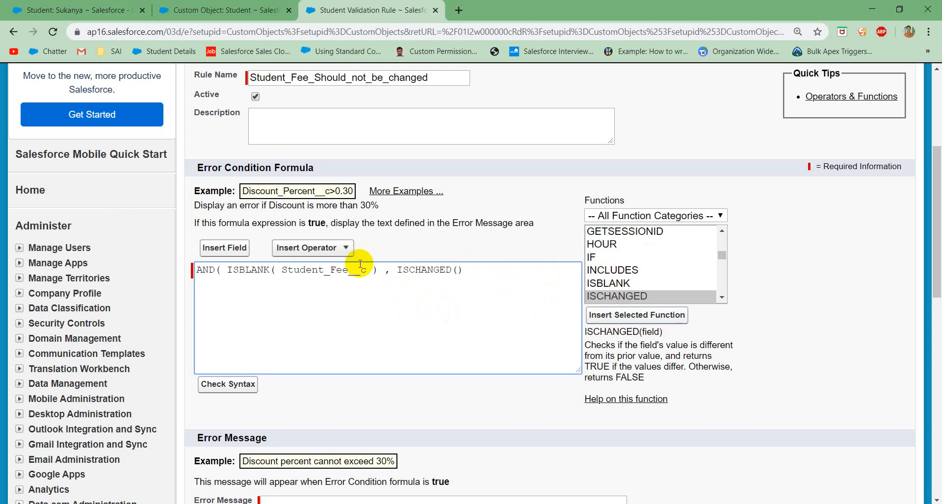
double_click(340, 270)
key(ctrl+c)
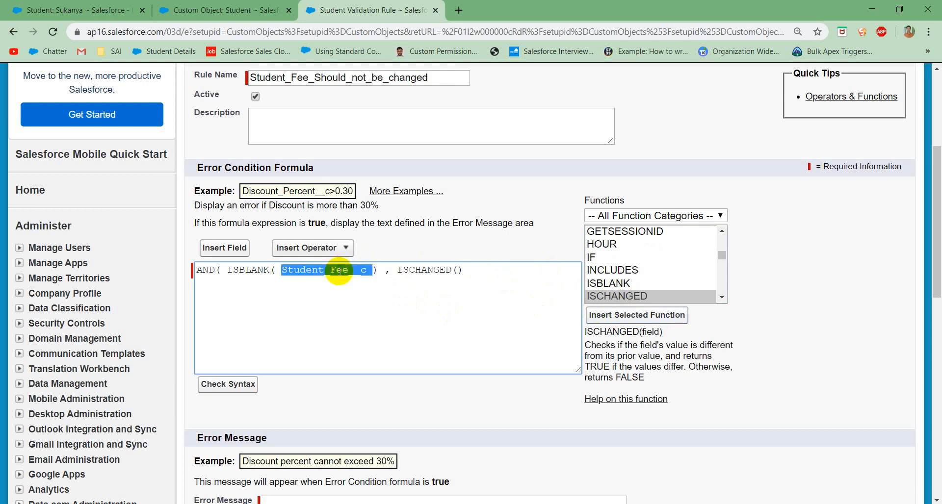
click(460, 269)
key(ctrl+v)
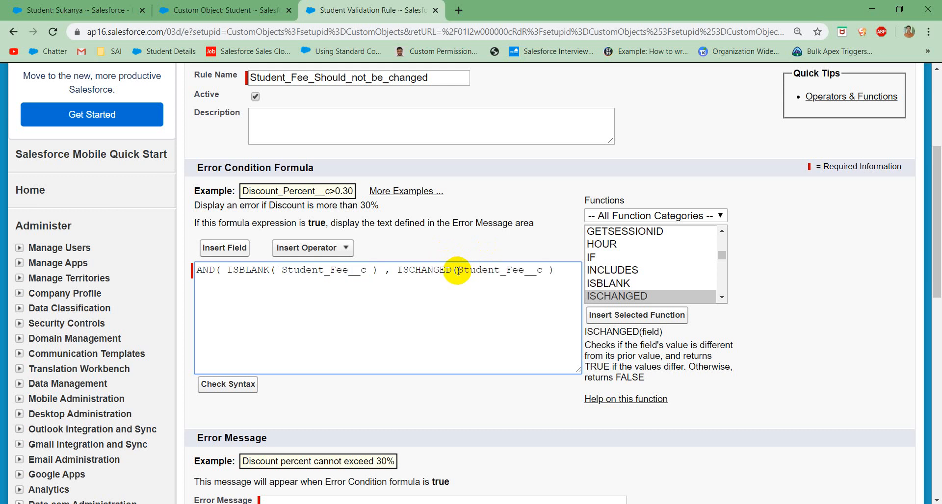
text())
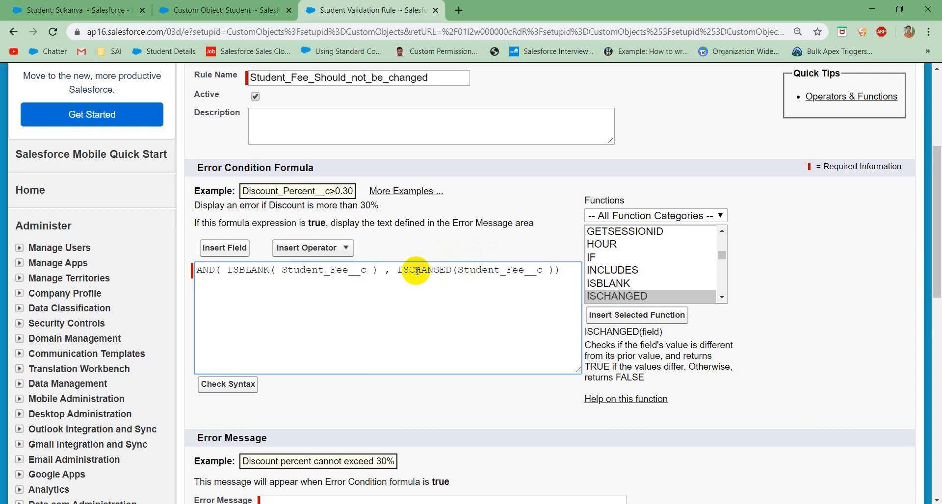
Step: Wrap the ISBLANK( Student_Fee__c ) condition in NOT( ) within the error condition formula
click(255, 272)
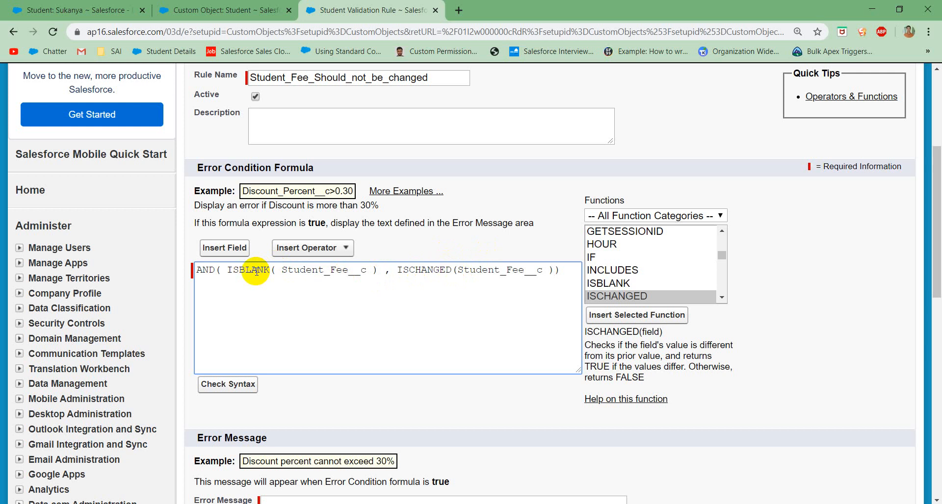
click(228, 274)
text(NOT()
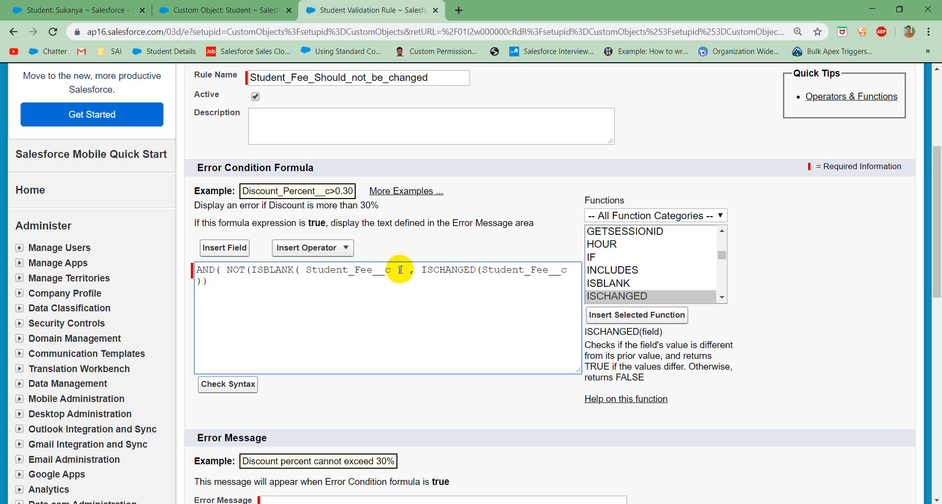
click(400, 270)
text())
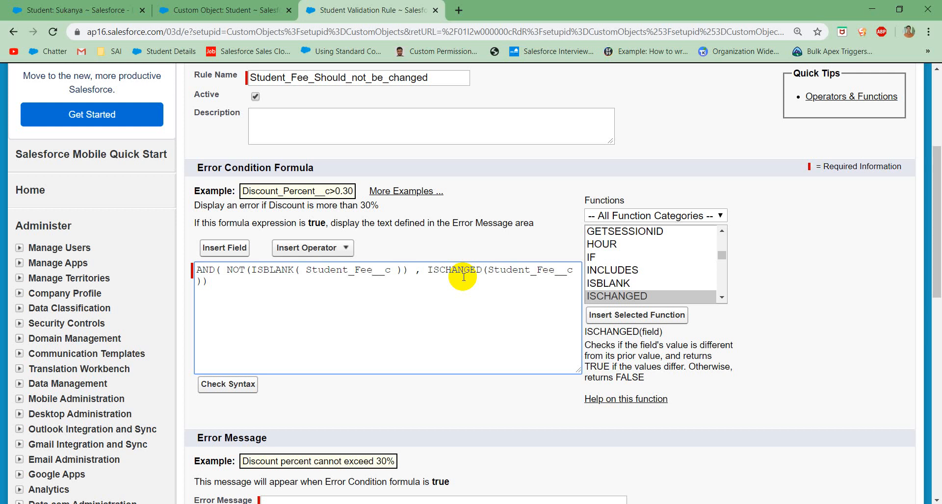
Step: Enter the error message "Student Fee Should not be changed once set" for the validation rule
scroll(464, 277, down, 5)
click(352, 276)
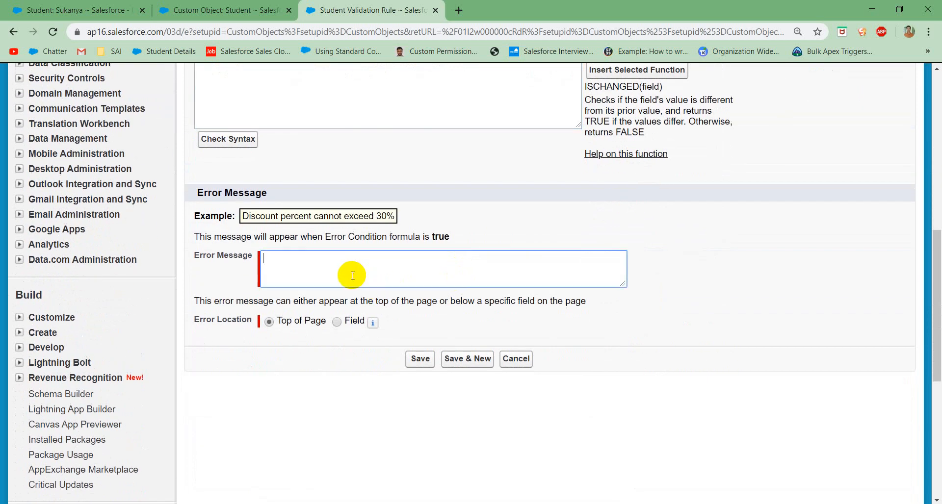
text(Student Fee Should not be )
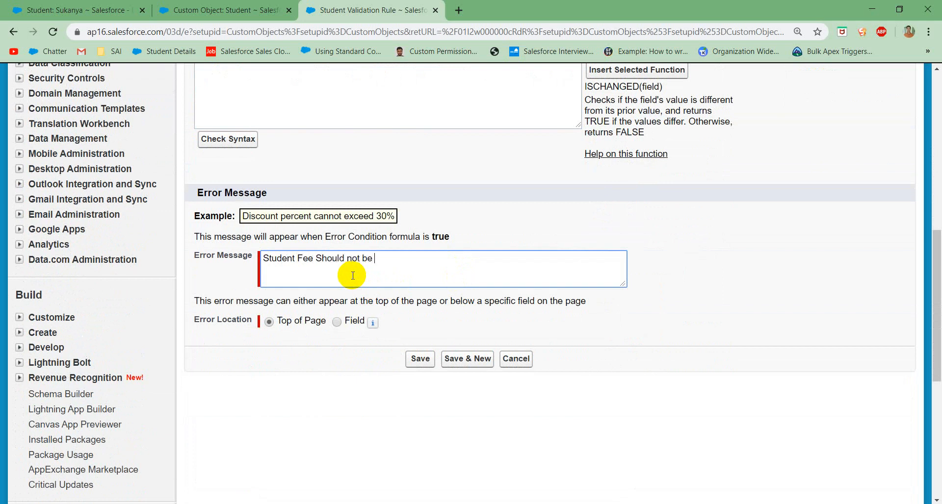
text(changed onces)
key(BackSpace)
text(set)
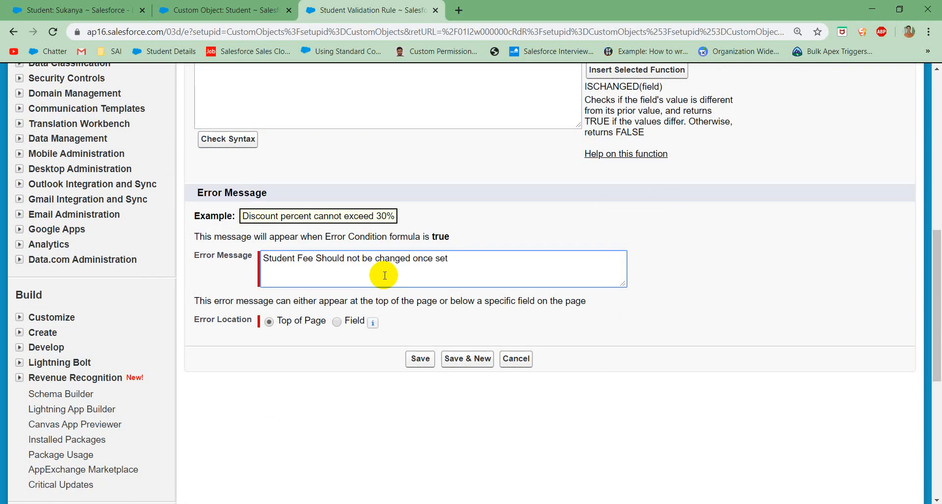
Step: Set the error location to the Student Fee field and save the validation rule
click(337, 323)
click(391, 322)
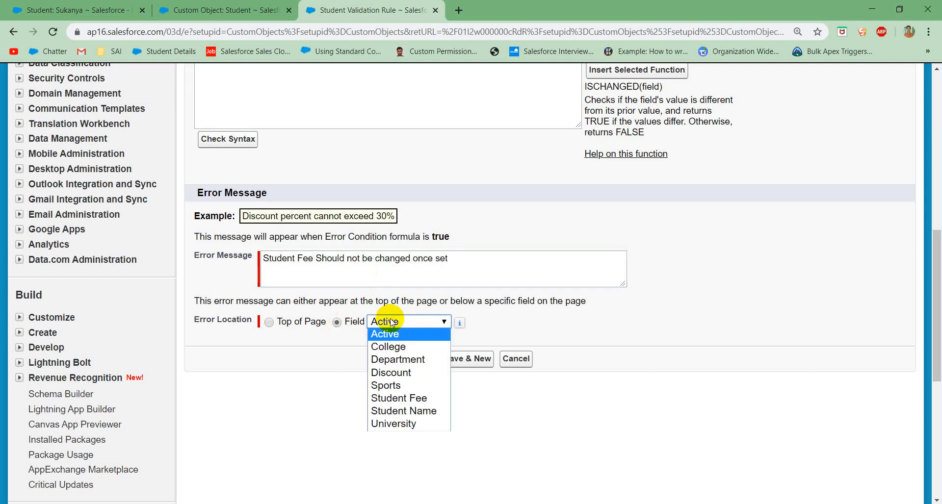
click(402, 398)
click(415, 364)
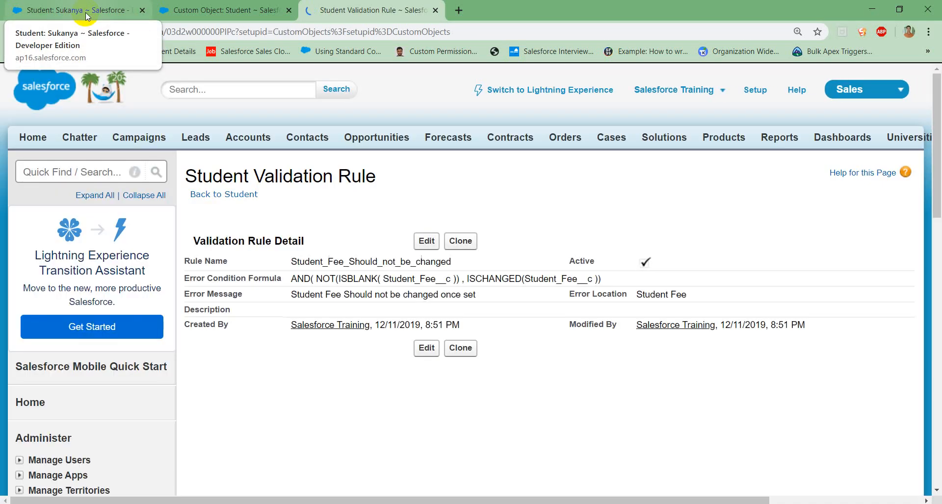
Step: Return to the student record, change Student Fee to 400,00, and try to save it to test the rule
click(86, 14)
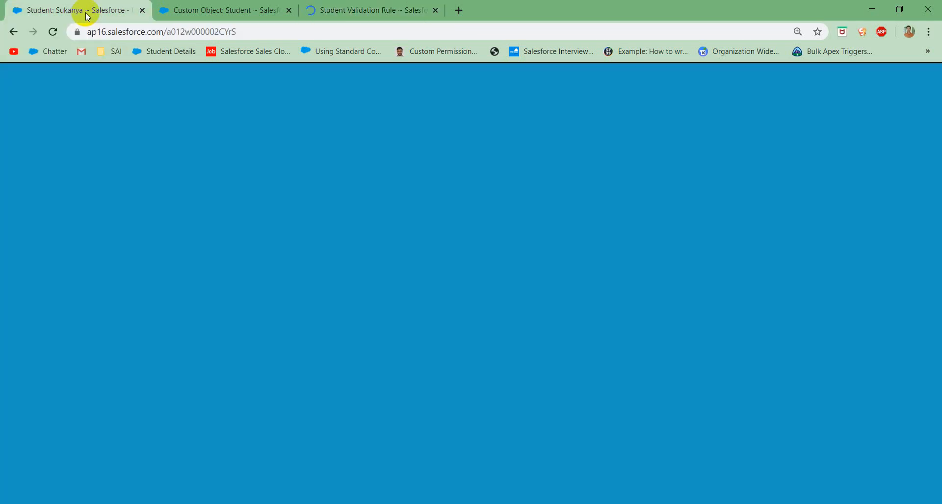
click(340, 304)
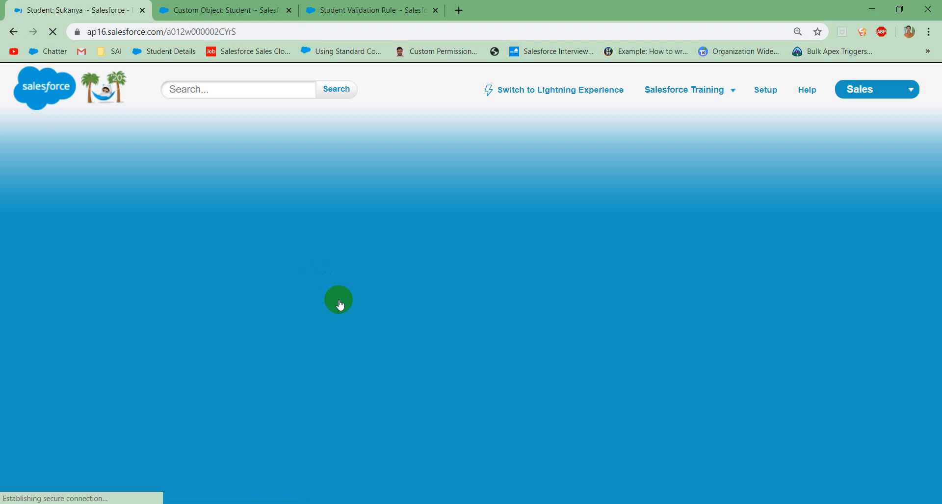
double_click(370, 316)
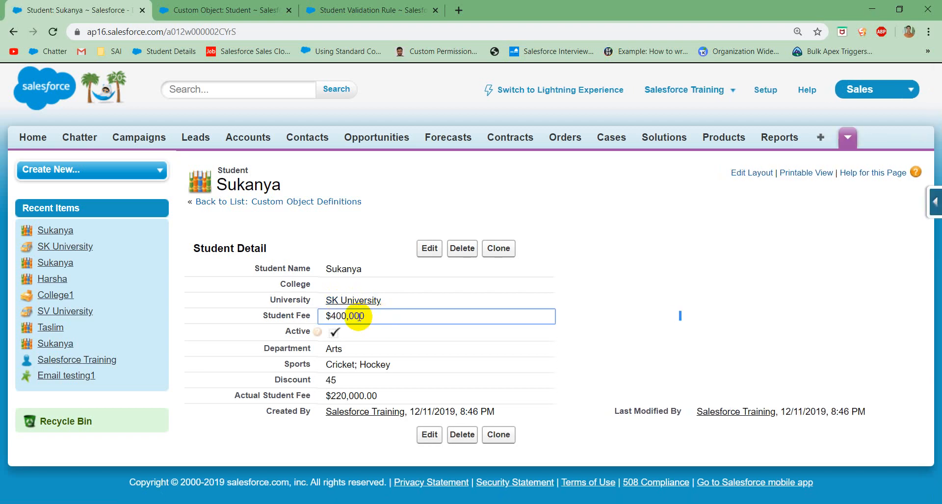
double_click(360, 316)
click(383, 317)
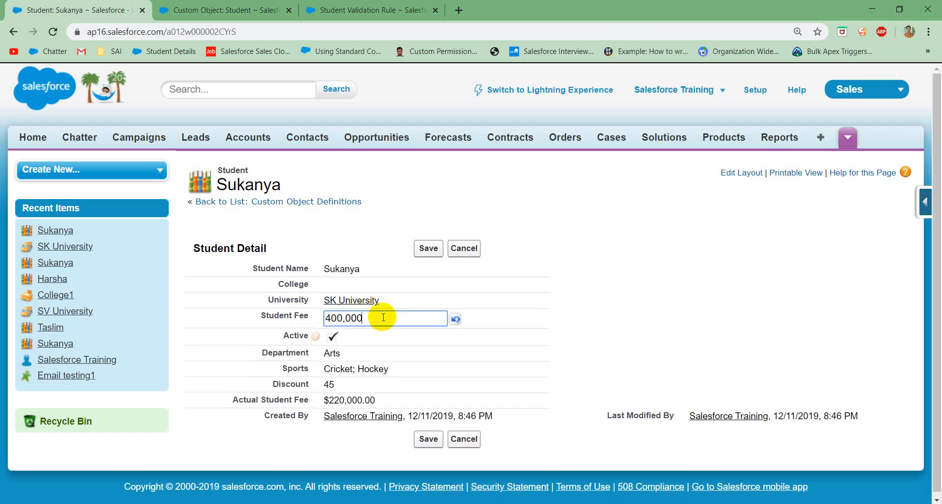
key(BackSpace)
click(427, 249)
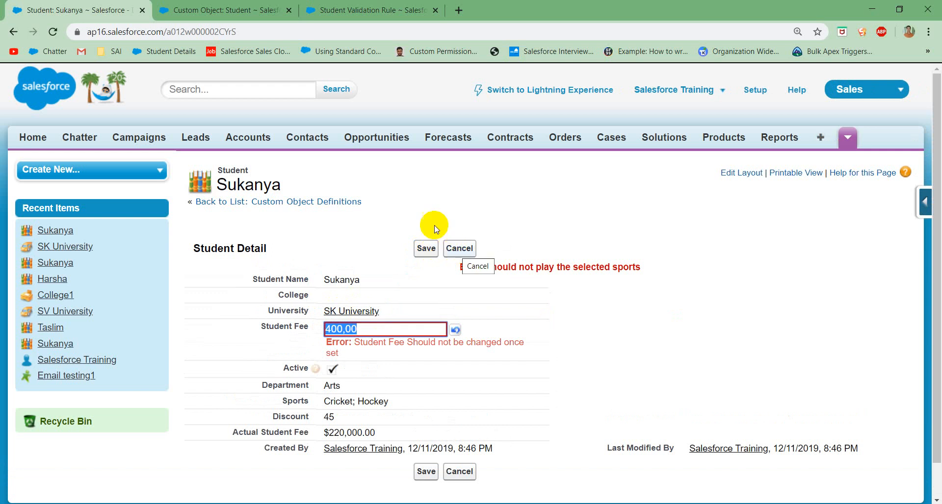
Step: Deactivate the Student_Fee_Should_not_be_changed validation rule and save it
click(363, 10)
click(427, 248)
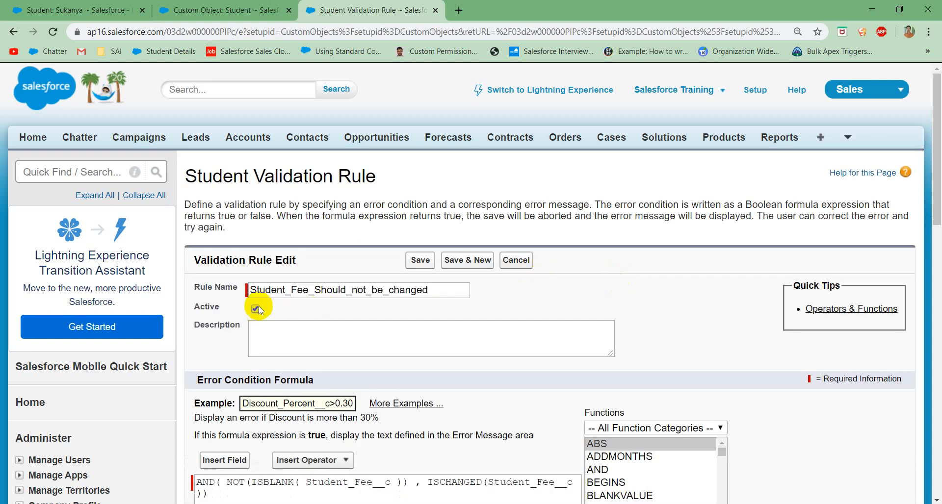
click(420, 260)
Step: Go back to the student record, clear the Student Fee value, and try to save the record
click(128, 14)
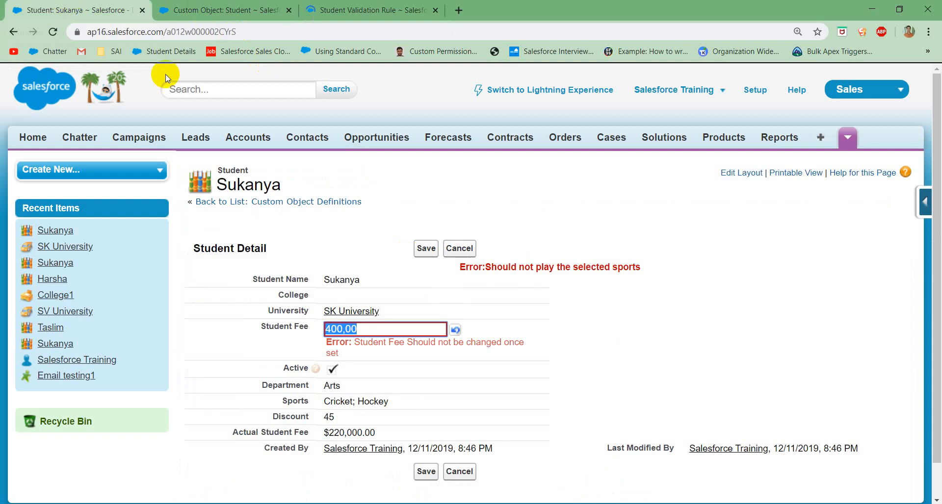
key(BackSpace)
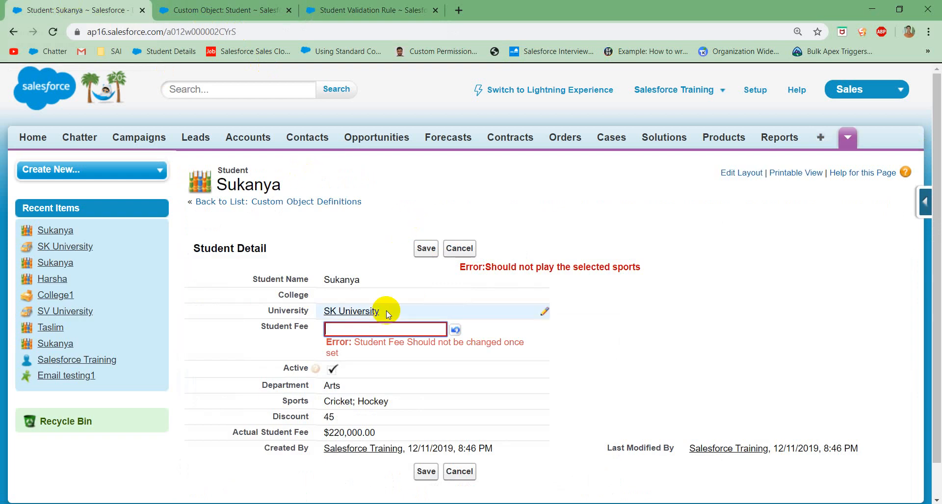
click(426, 249)
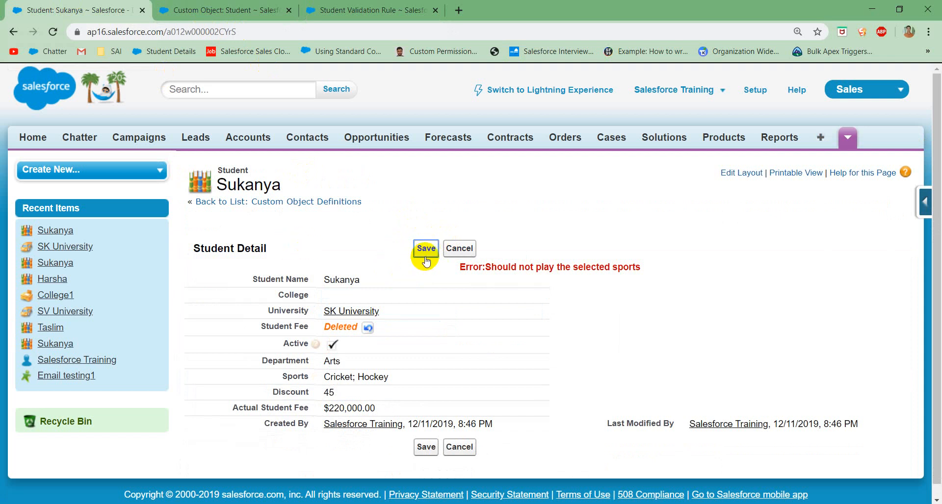
Step: Remove Hockey from the student's chosen Sports, leaving Cricket, and save the record
double_click(383, 378)
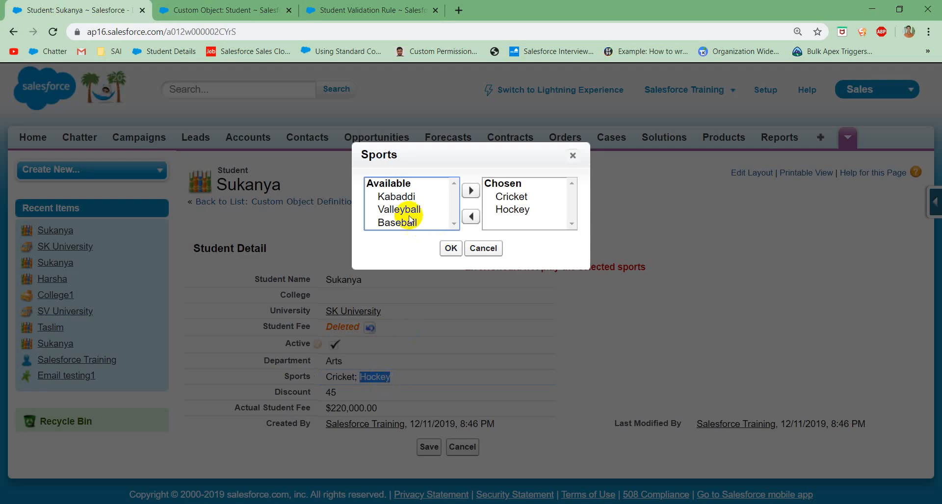
click(490, 210)
click(471, 216)
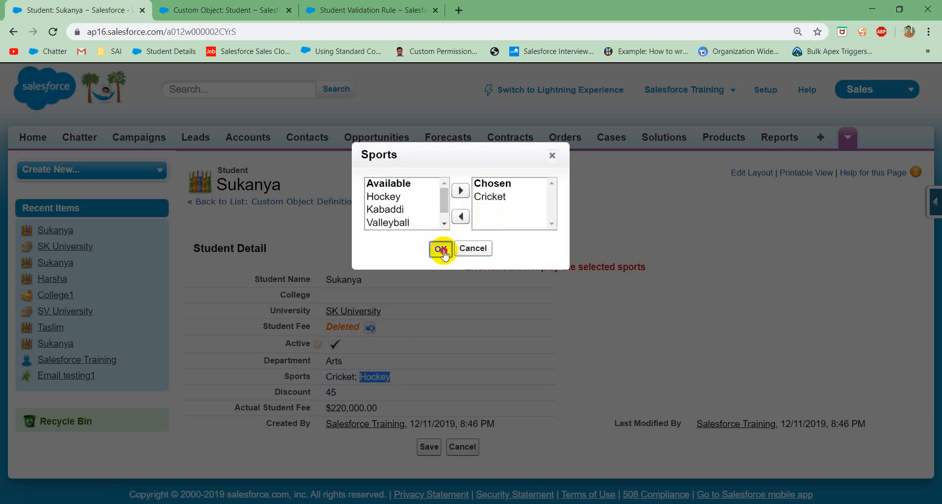
click(442, 249)
click(424, 250)
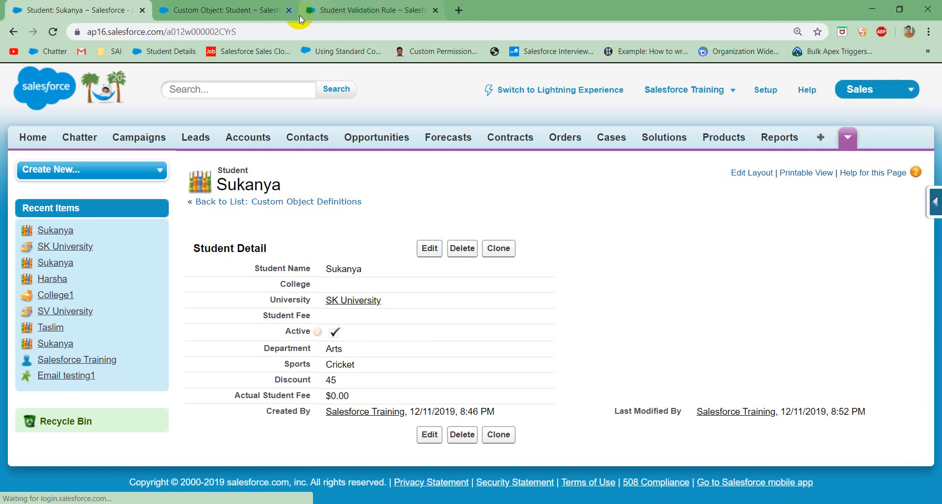
Step: Reactivate the Student_Fee_Should_not_be_changed validation rule and save it
click(346, 10)
click(424, 241)
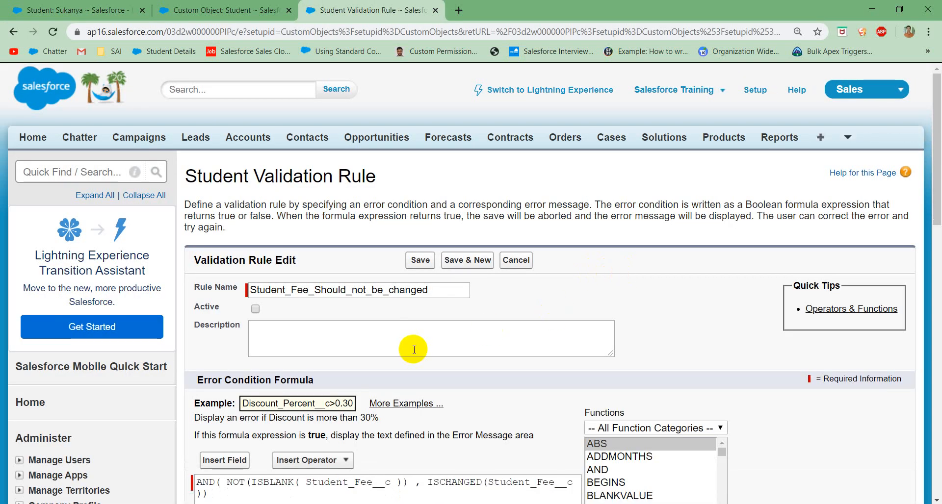
click(258, 311)
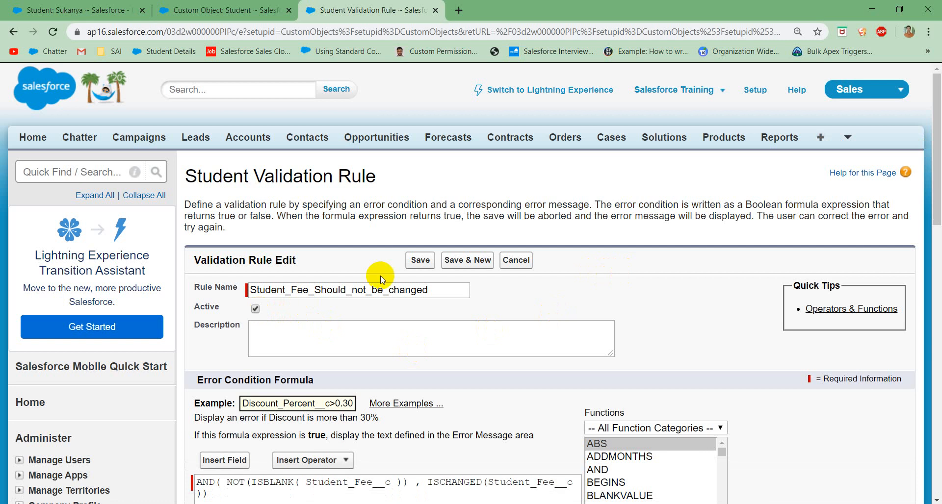
click(421, 263)
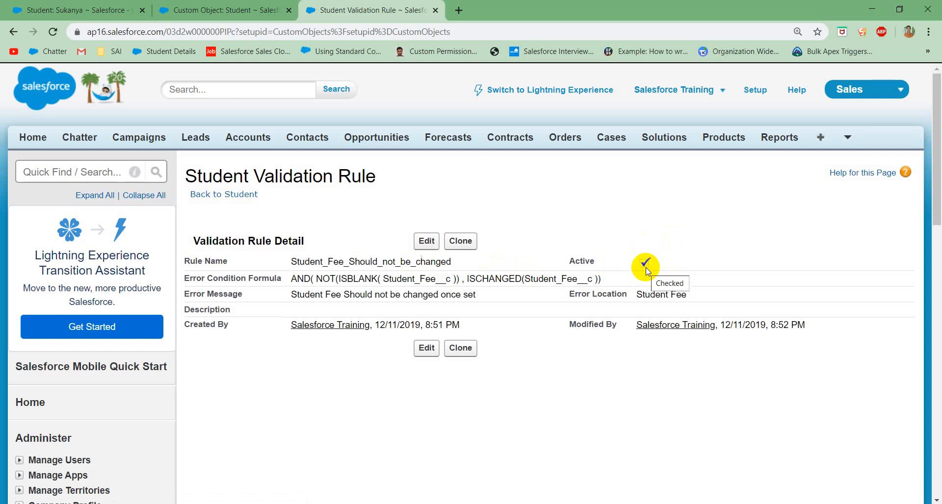
Step: On the student record, set the blank Student Fee to 45000 and try to save it
click(72, 9)
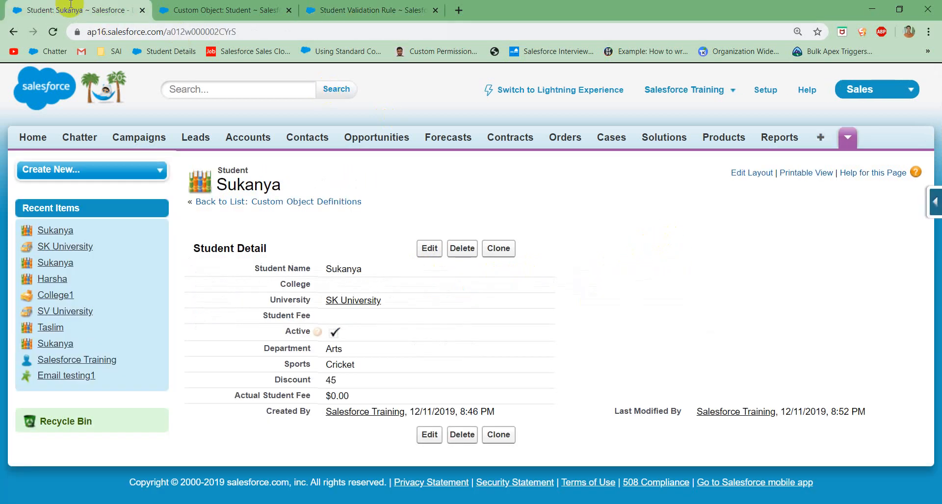
double_click(356, 319)
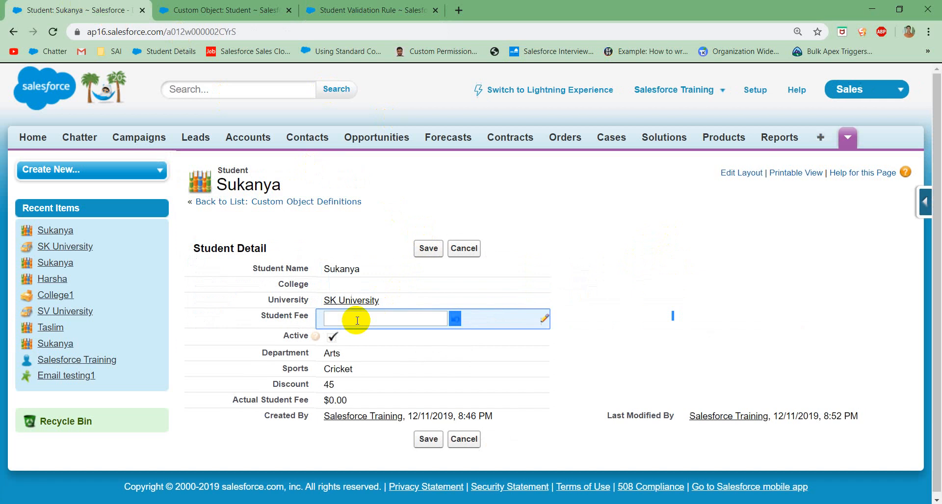
text(45000)
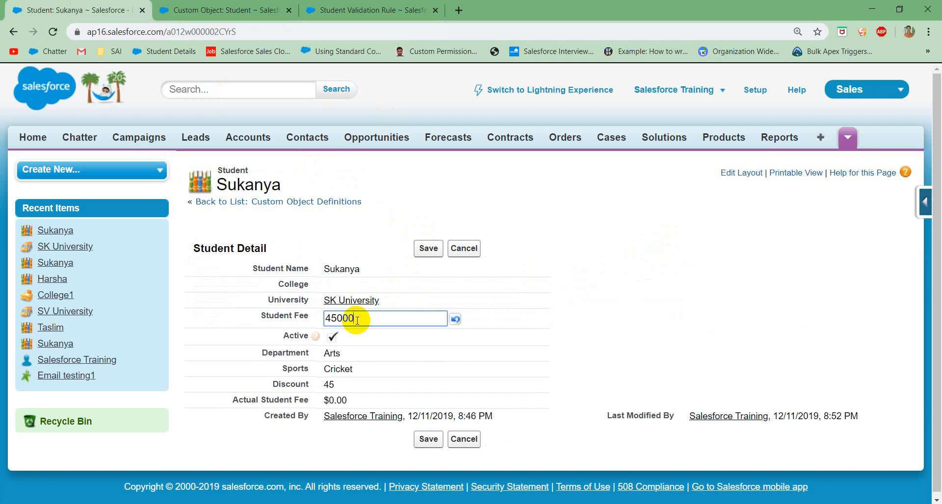
click(430, 247)
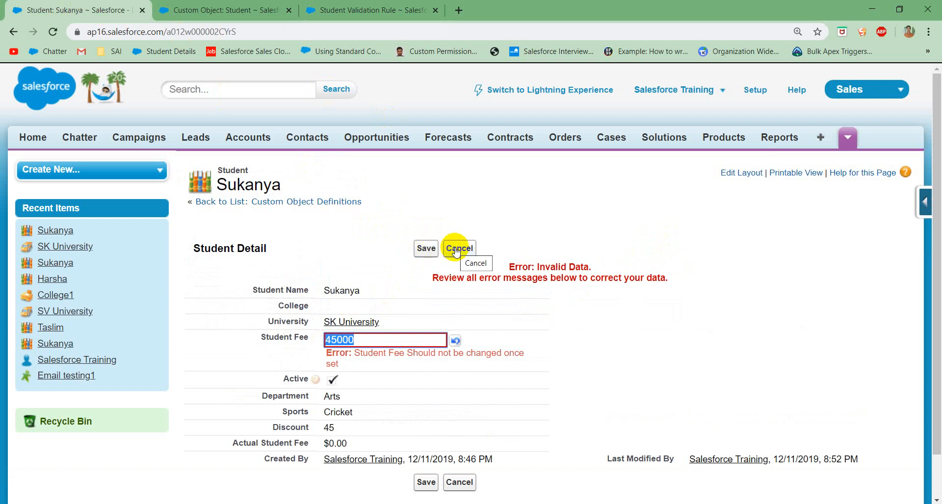
Step: Open the Student_Fee_Should_not_be_changed validation rule for editing and look up the ISNULL function's description
click(344, 16)
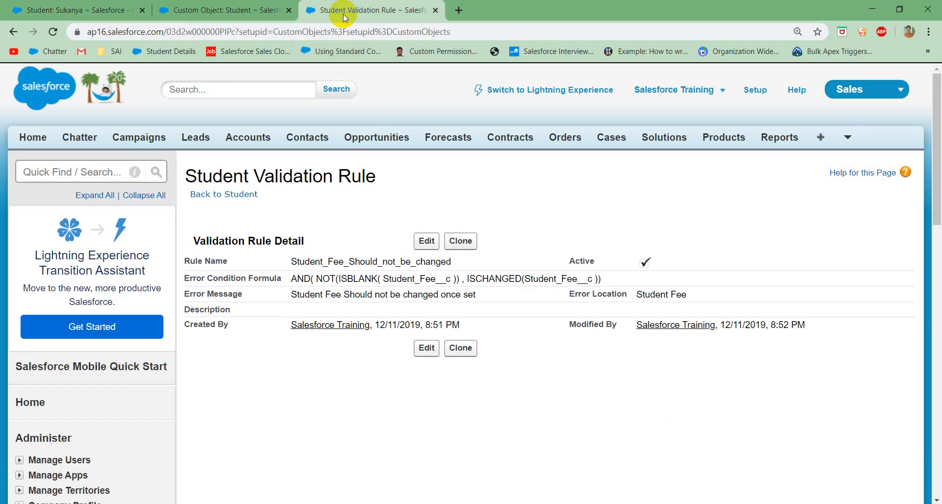
click(427, 241)
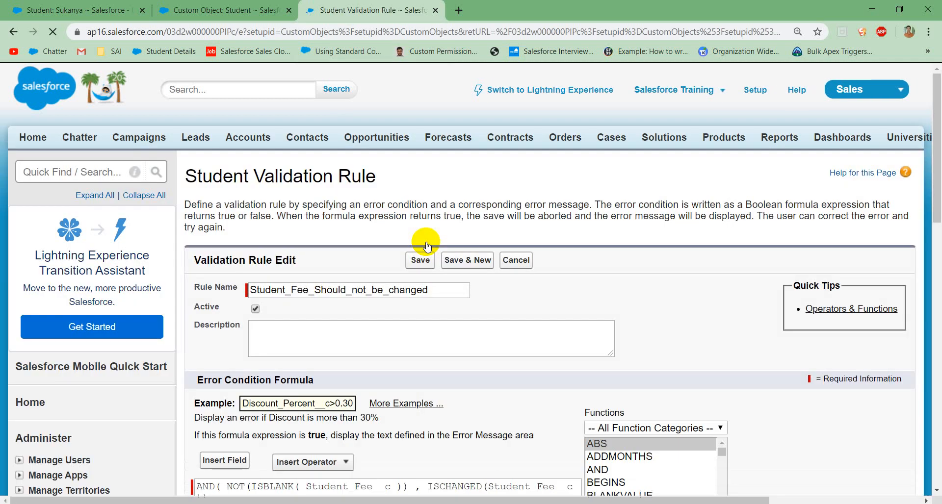
scroll(496, 301, down, 2)
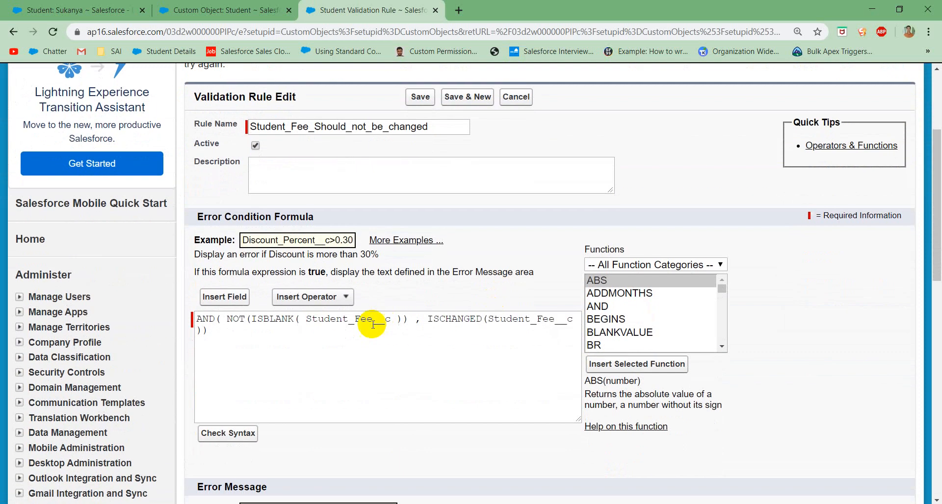
click(288, 319)
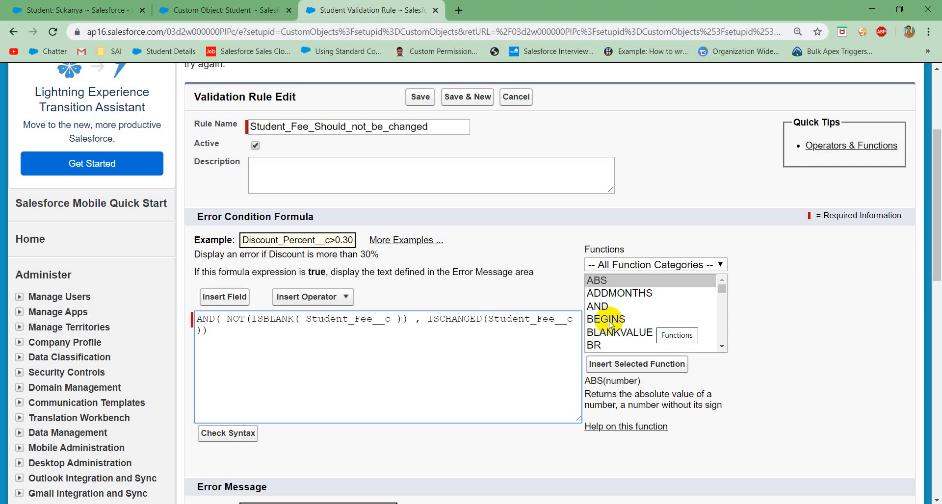
click(596, 284)
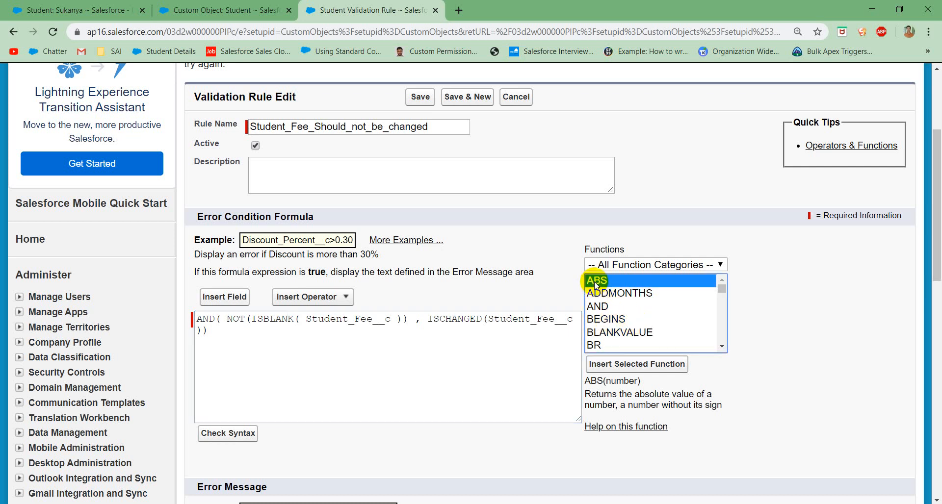
text(isnu)
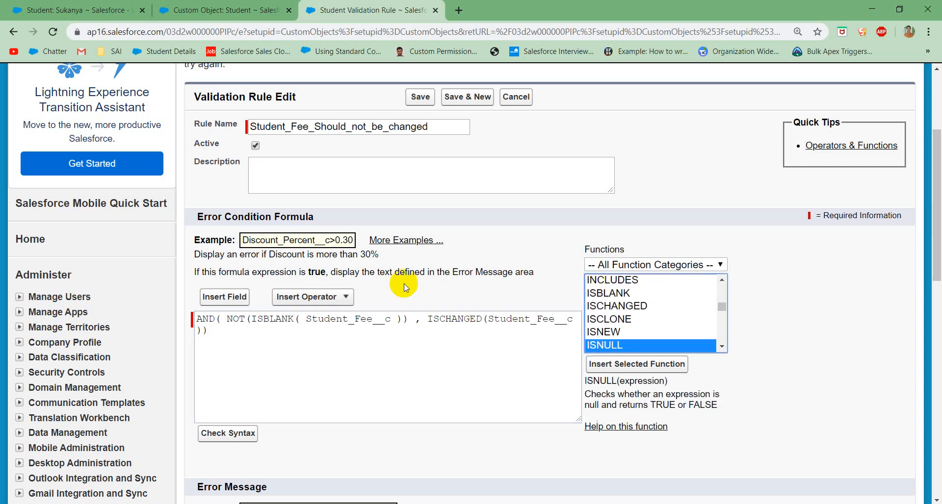
Step: Replace ISBLANK with ISNULL in the rule's error condition formula and save the validation rule
drag(294, 320, 266, 323)
text(NULL)
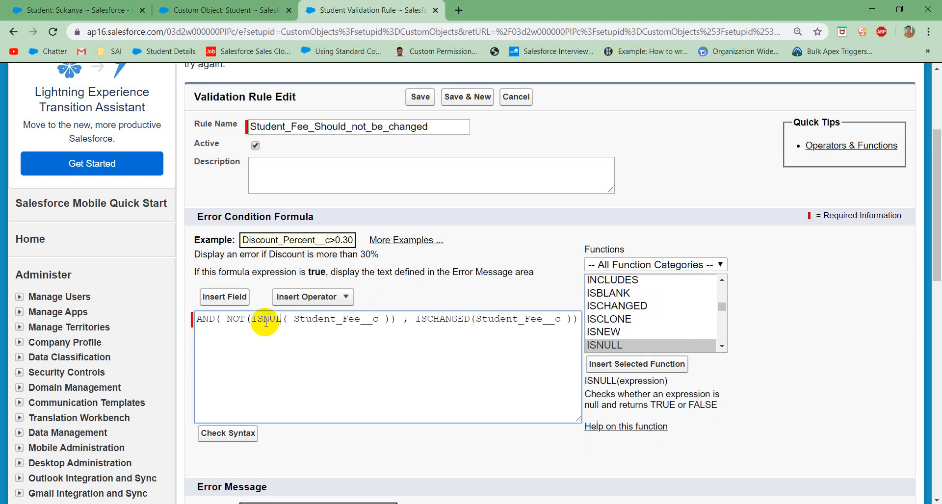
scroll(319, 365, down, 2)
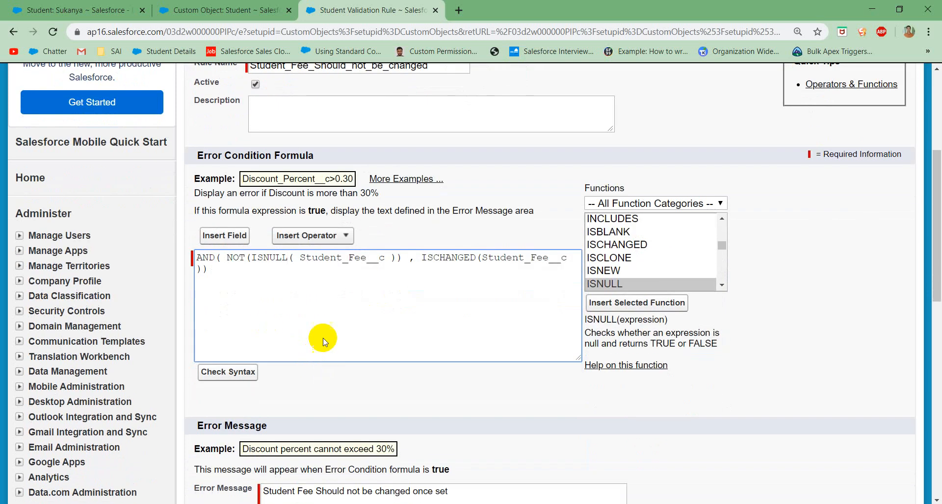
scroll(415, 147, up, 5)
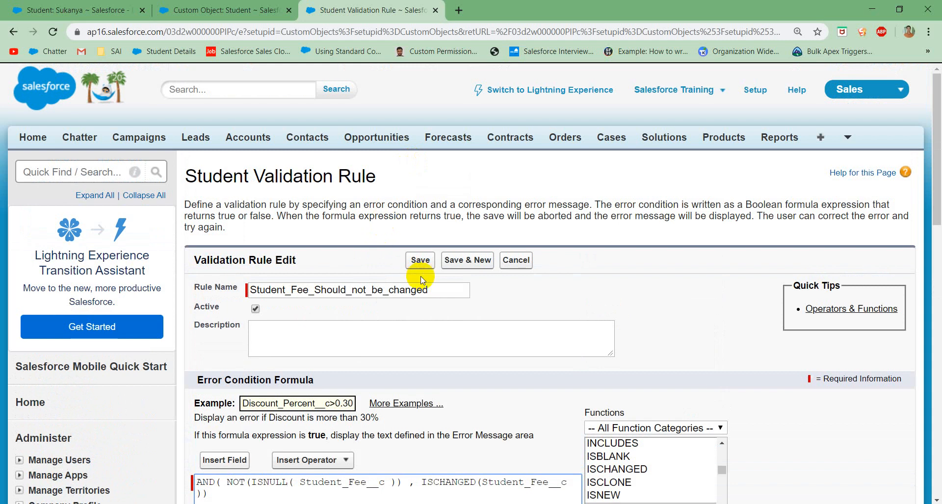
scroll(419, 270, down, 1)
click(421, 195)
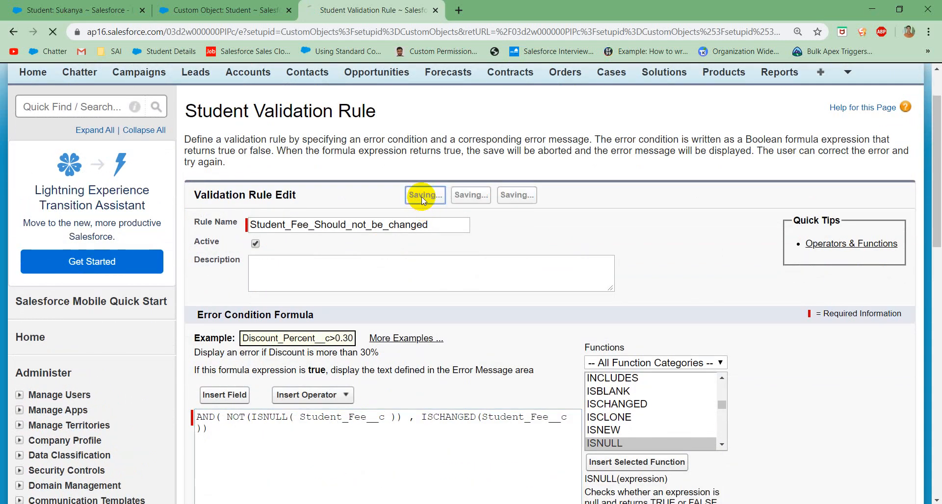
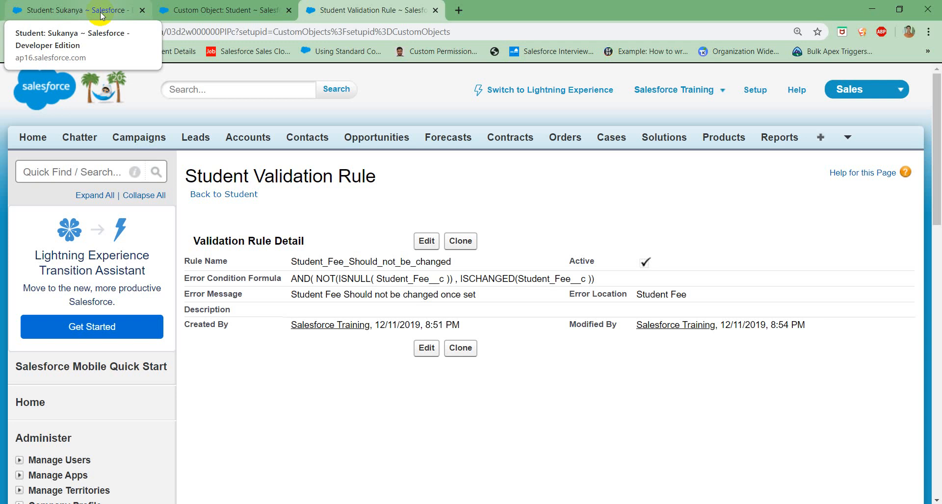
Step: On the student record, try again to save the pending Student Fee of 45000 against the revised validation rule
click(101, 15)
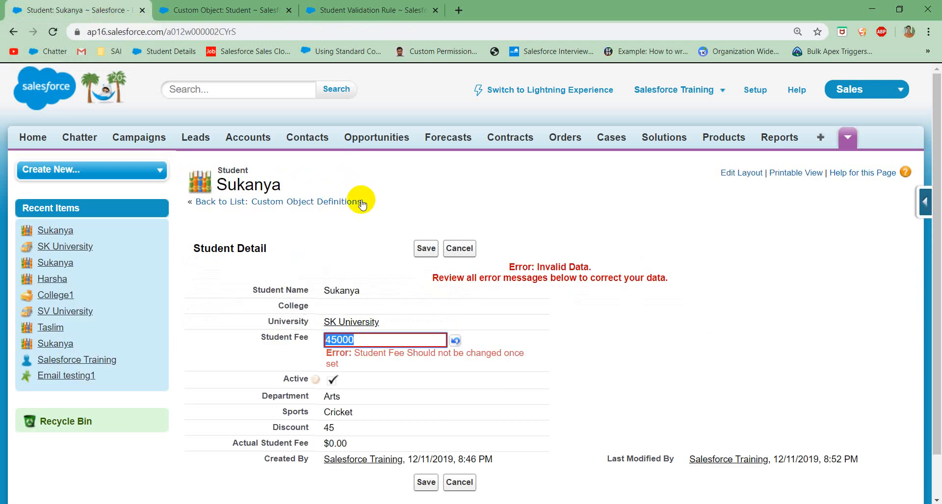
click(429, 251)
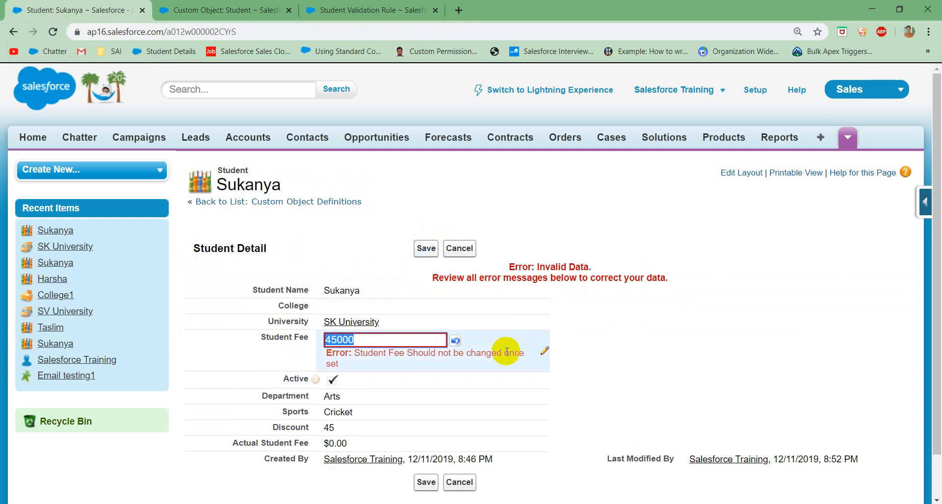
click(437, 359)
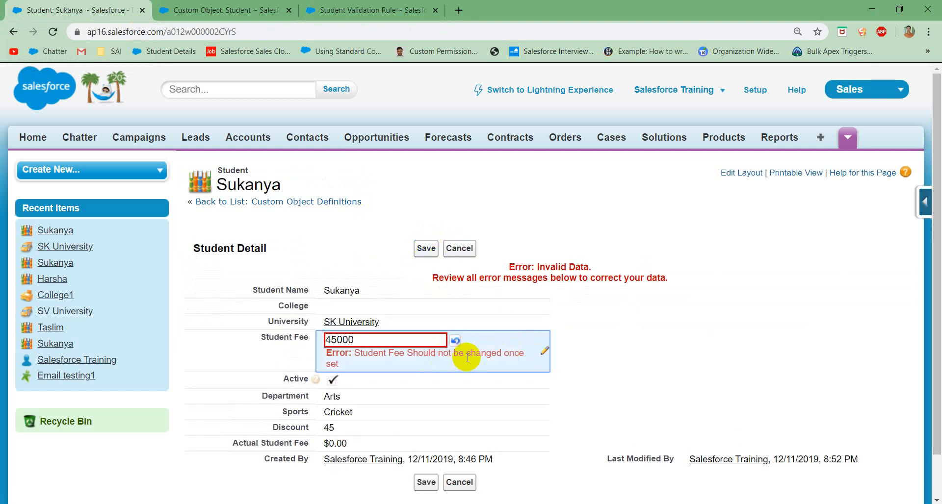
Step: Open the Student_Fee_Should_not_be_changed validation rule for editing and review the NOT(ISNULL( Student_Fee__c )) part of its formula
click(369, 9)
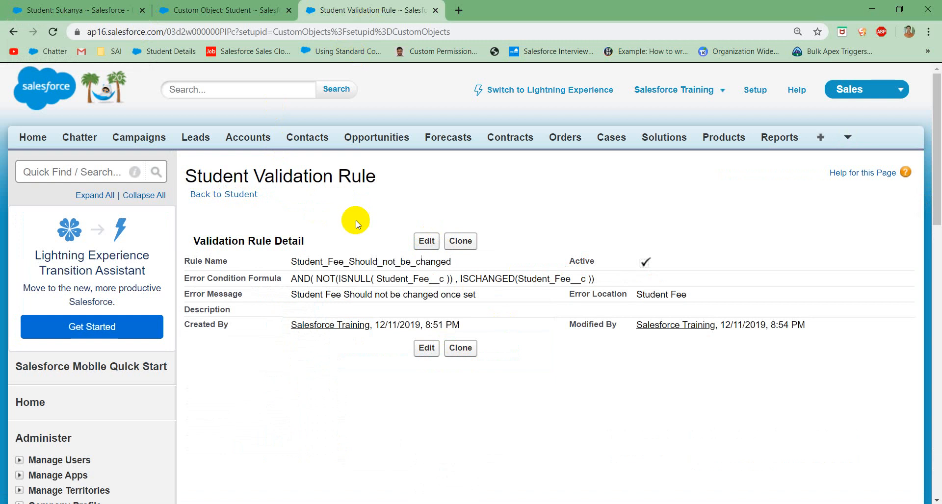
click(425, 242)
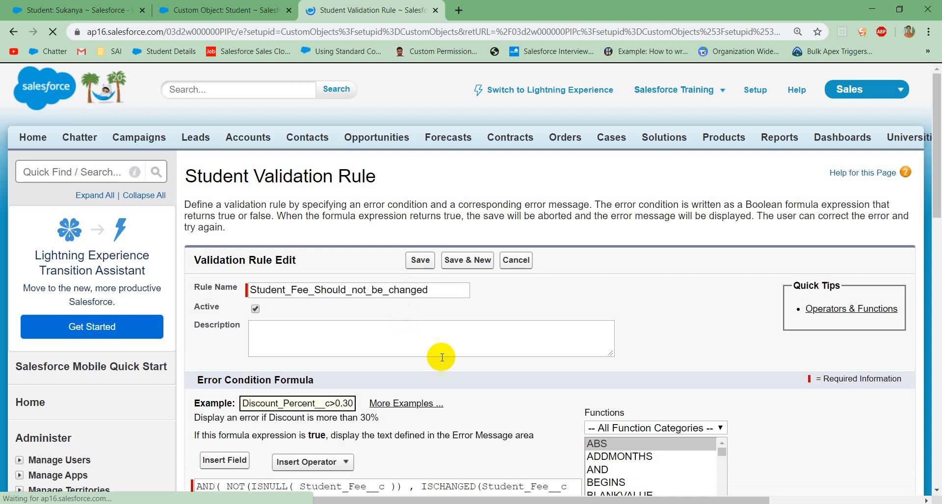
scroll(381, 438, down, 3)
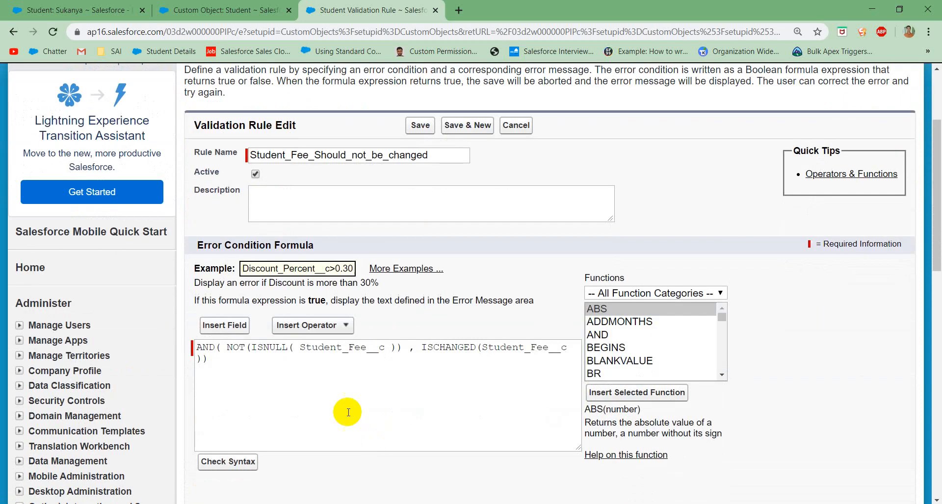
drag(403, 350, 229, 352)
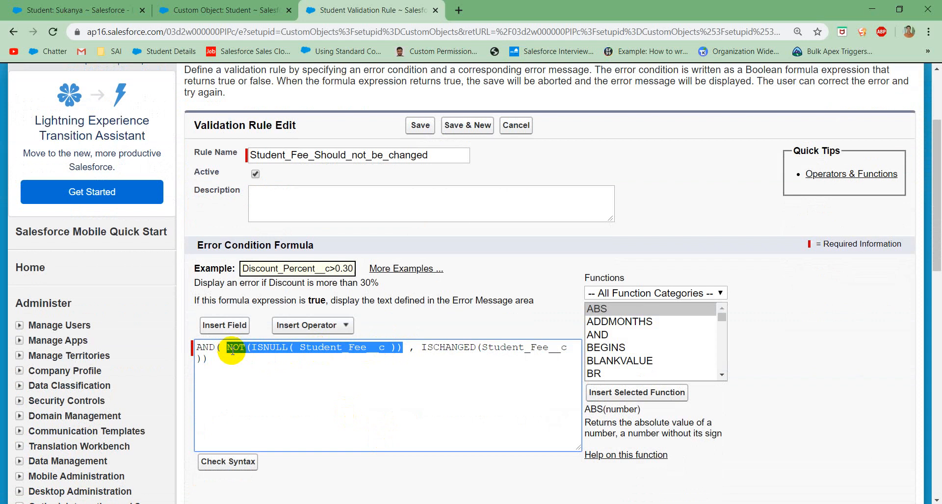
click(229, 350)
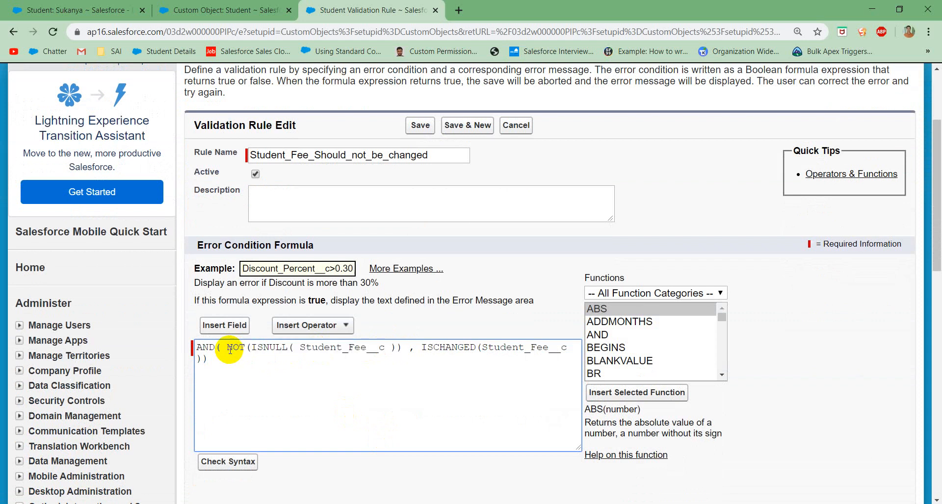
Step: Discard the pending Student Fee edit on the student record and reload the record page
click(111, 11)
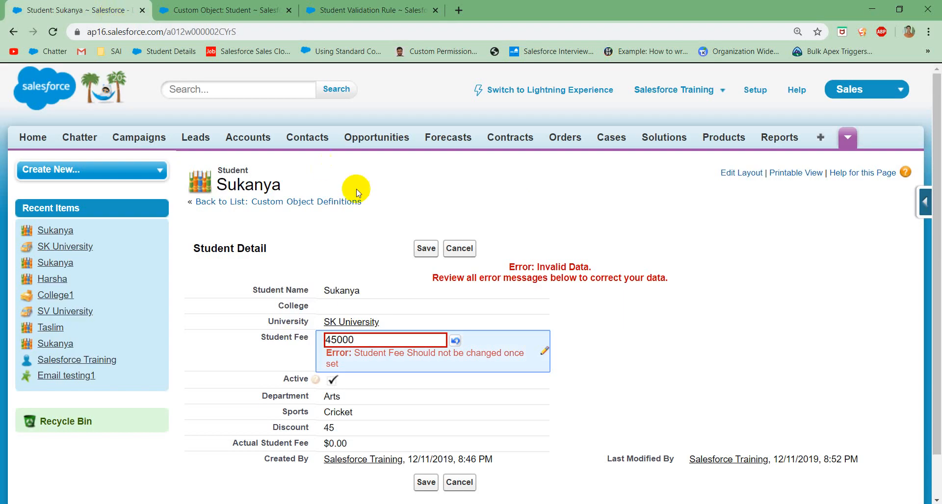
click(459, 248)
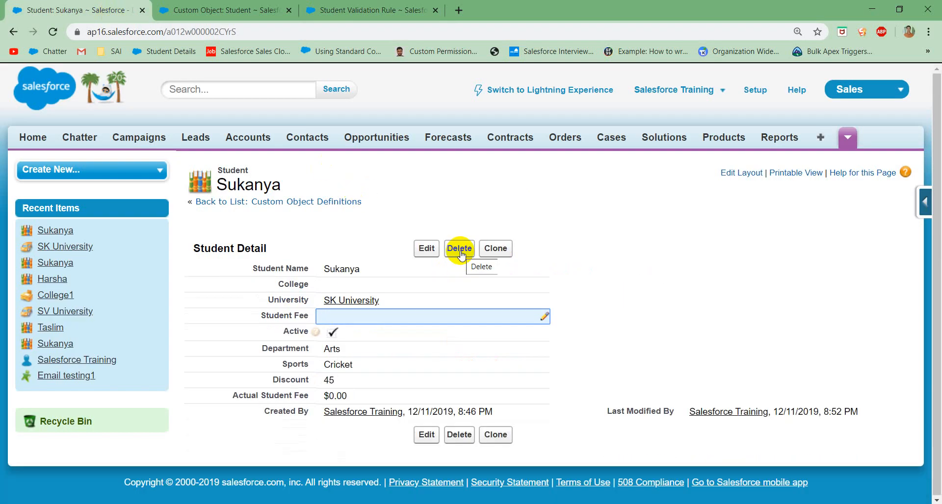
double_click(474, 318)
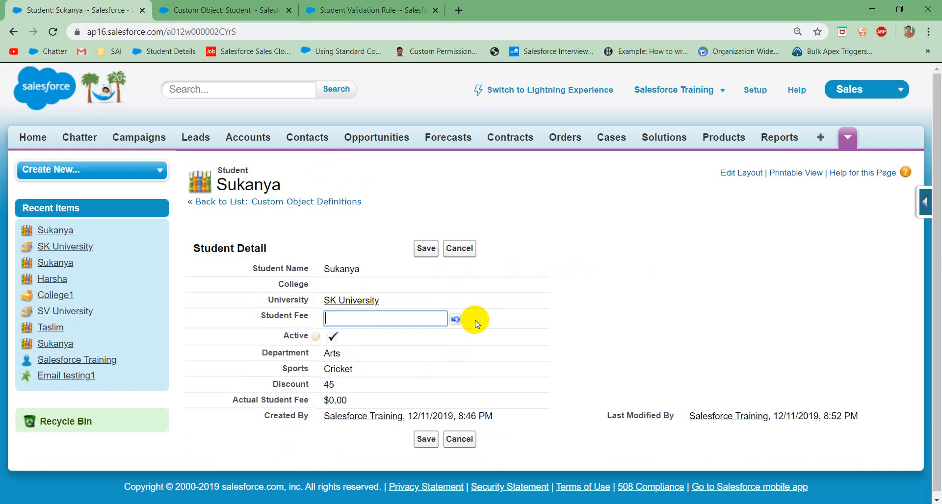
click(53, 30)
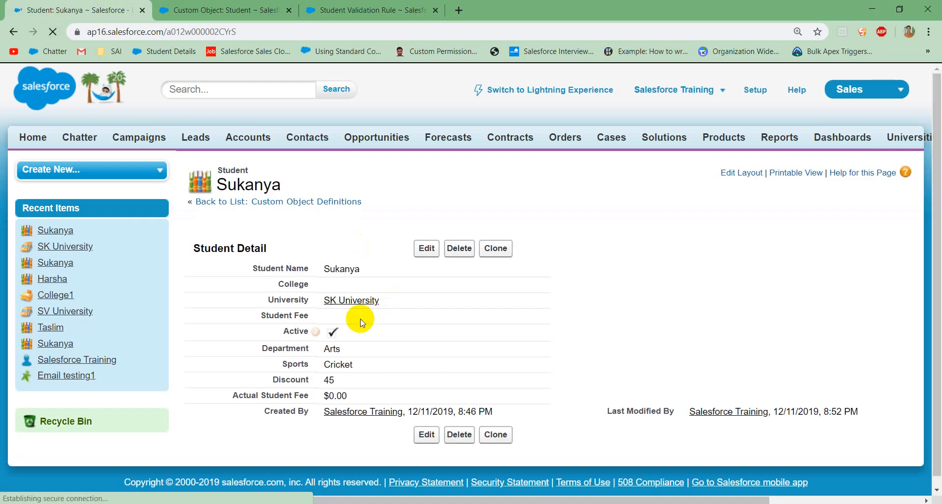
Step: Set the blank Student Fee to 2500 on the student record and try to save it
double_click(360, 319)
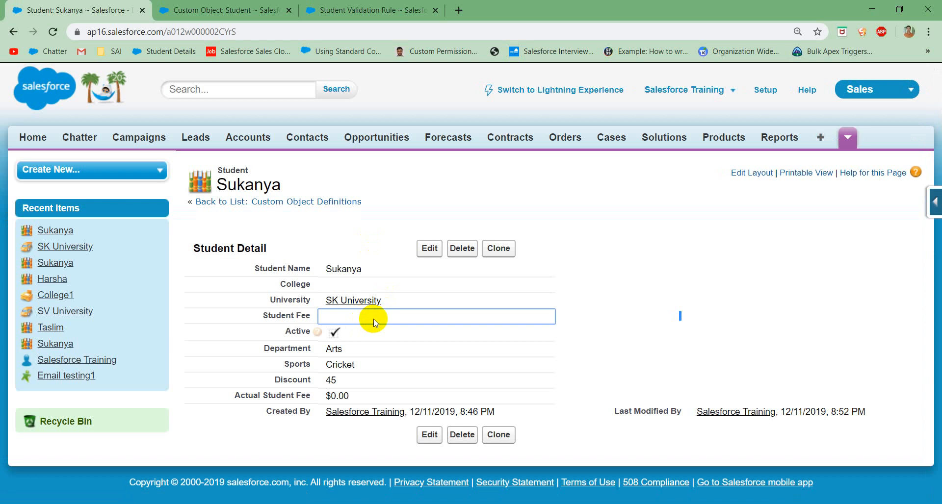
click(373, 321)
double_click(374, 320)
text(2500)
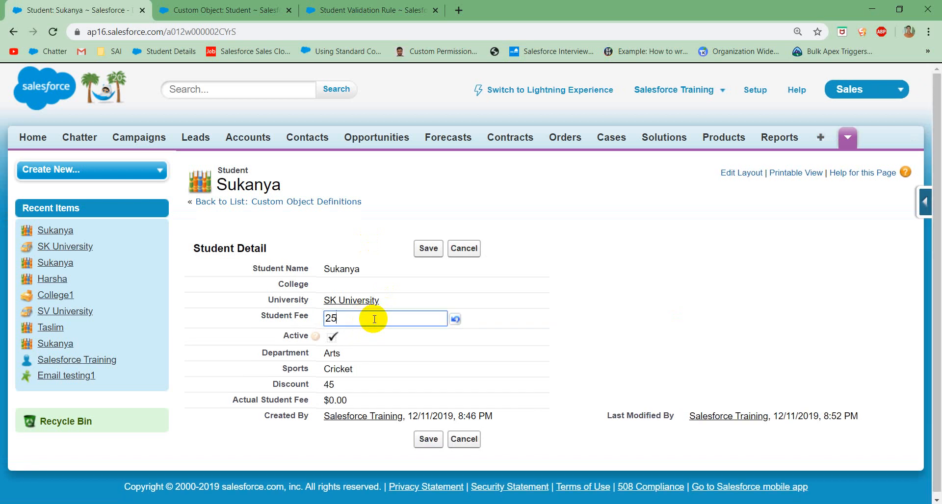
click(430, 255)
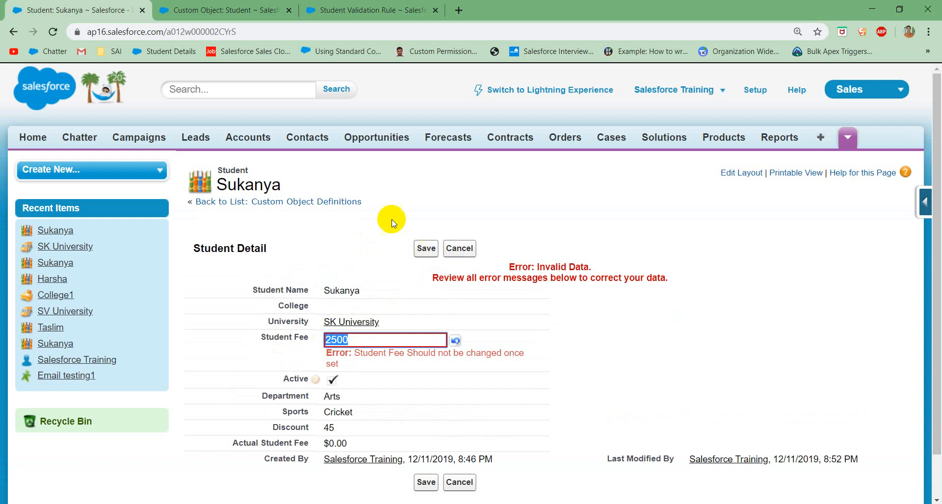
Step: In the rule's formula, wrap NOT(ISNULL( Student_Fee__c )) in a nested AND and add a second, identical condition inside it
click(390, 11)
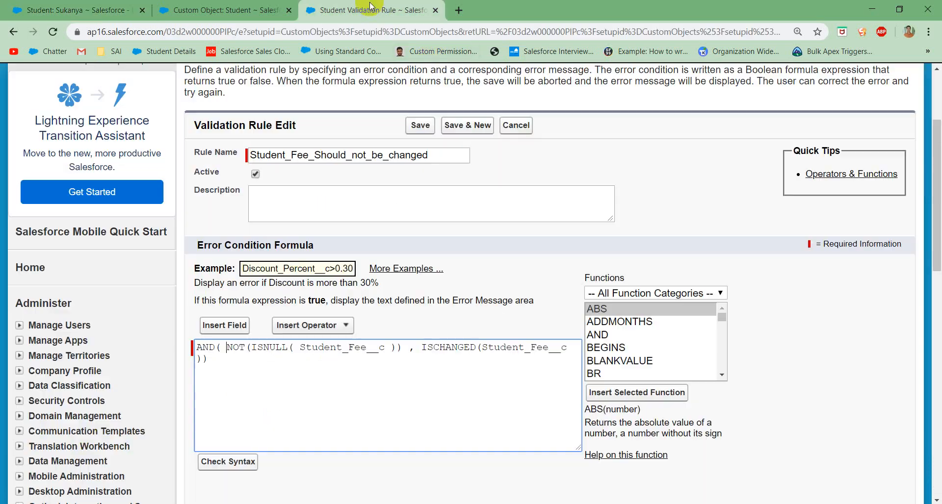
scroll(390, 363, down, 13)
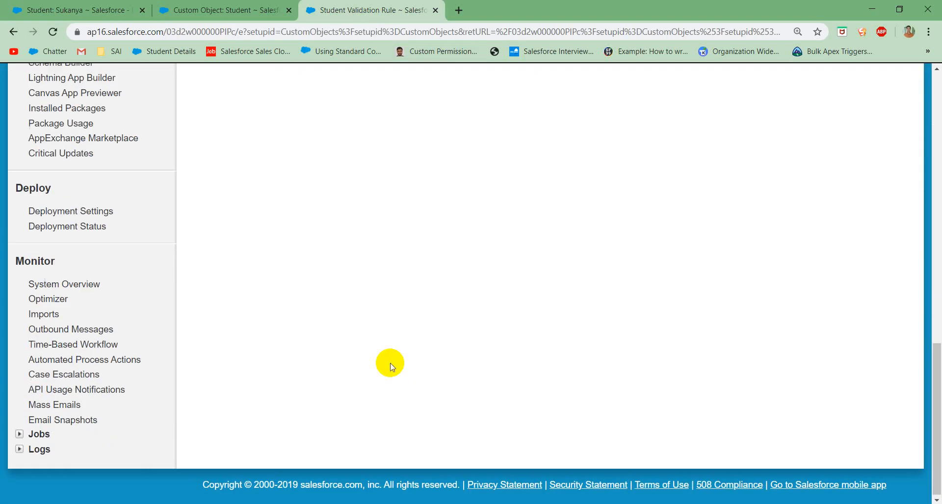
scroll(390, 364, up, 7)
scroll(356, 301, up, 4)
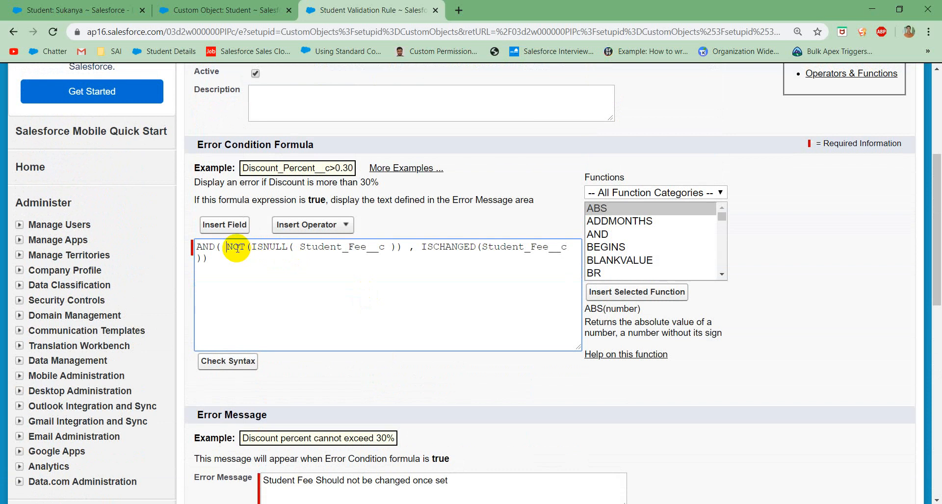
text(AND)
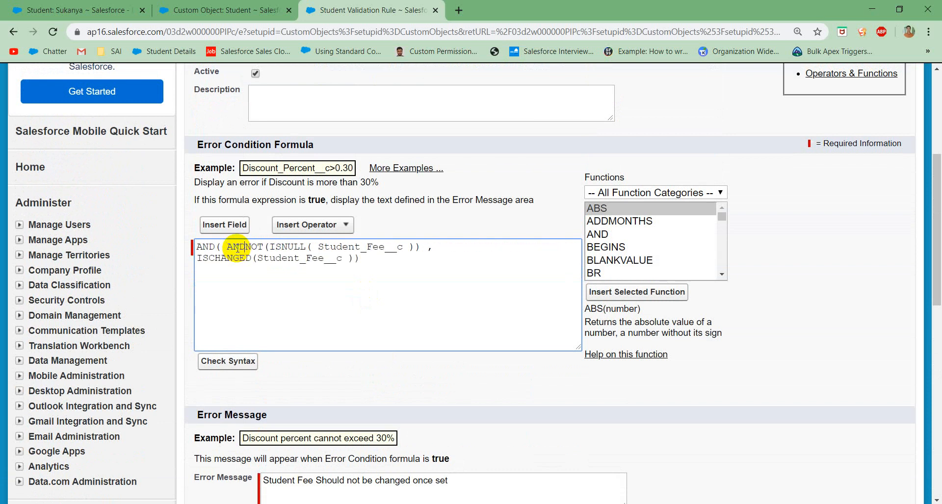
text(()
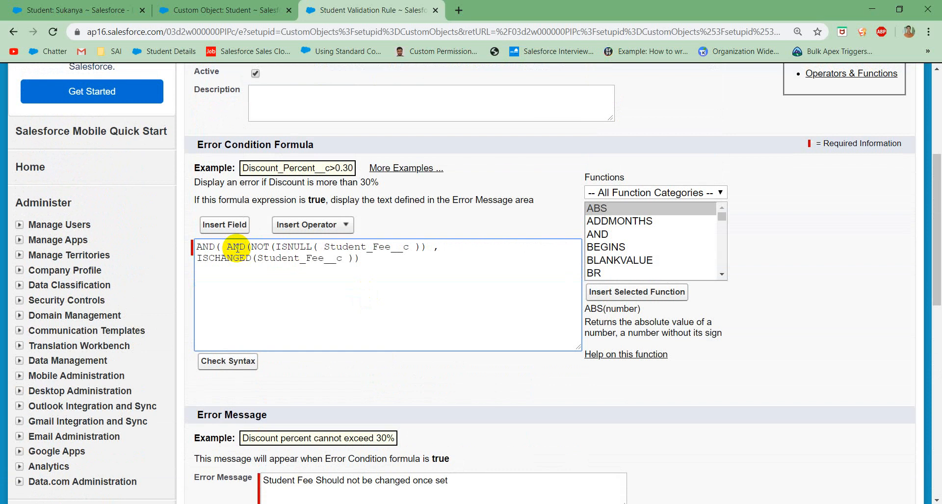
click(433, 249)
text(NOT(ISNULL( Student_Fee__c ))))
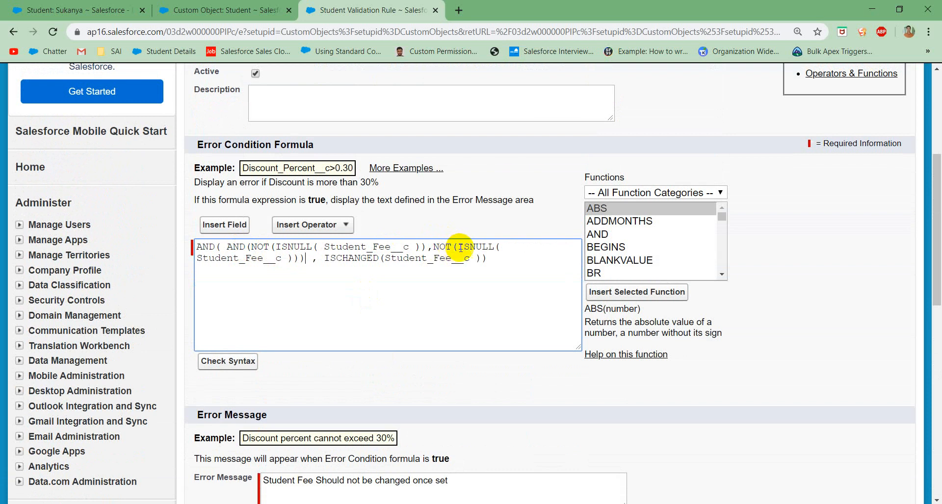
Step: Change ISNULL to ISBLANK in the nested AND's second condition and save the validation rule
drag(495, 247, 472, 246)
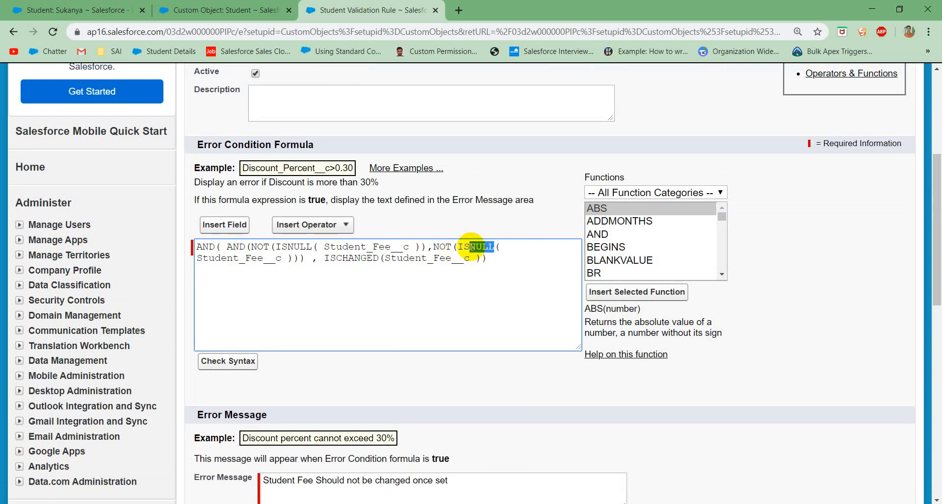
text(BLANK)
scroll(491, 273, down, 1)
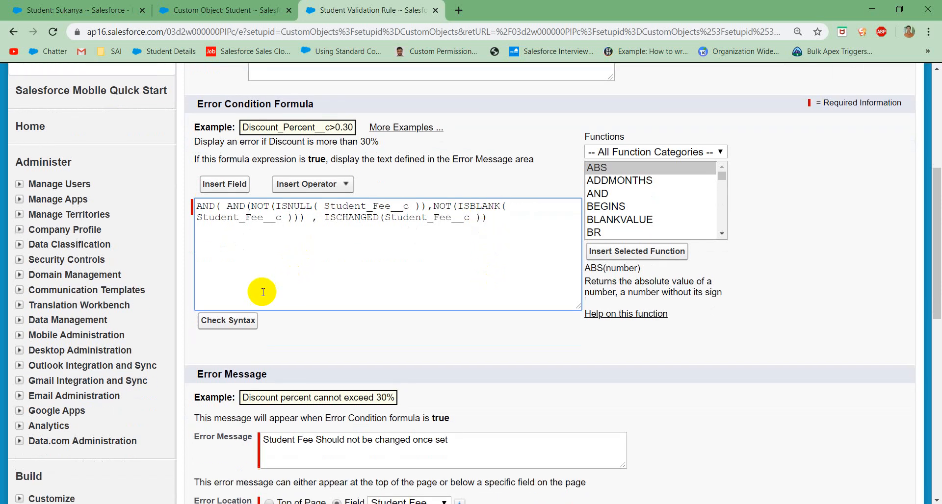
scroll(260, 292, down, 5)
scroll(336, 280, up, 5)
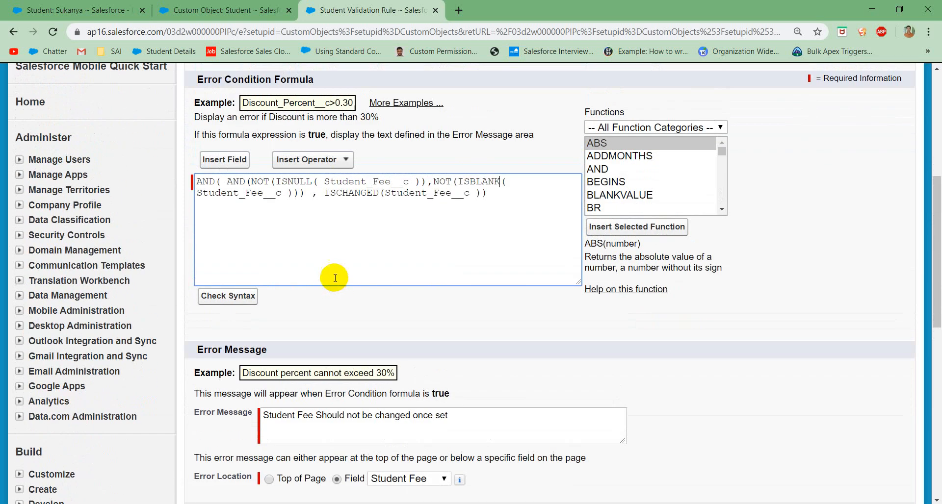
scroll(399, 219, down, 3)
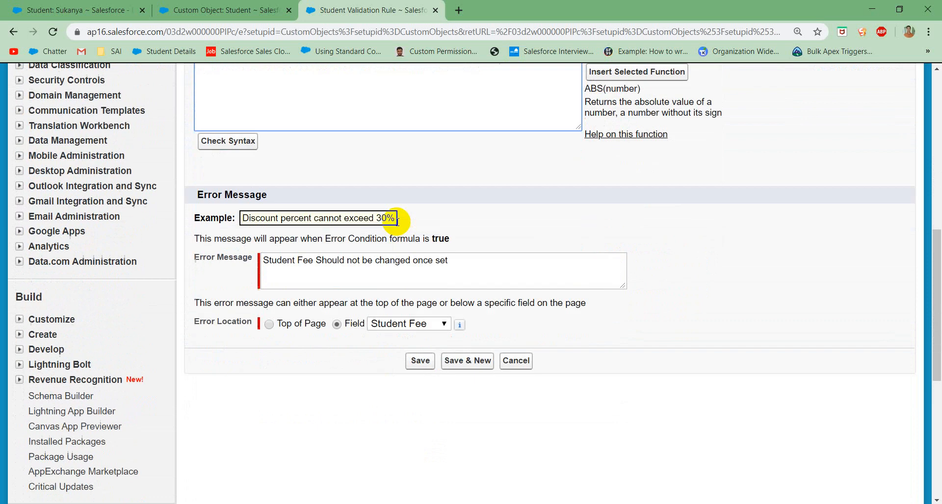
click(414, 360)
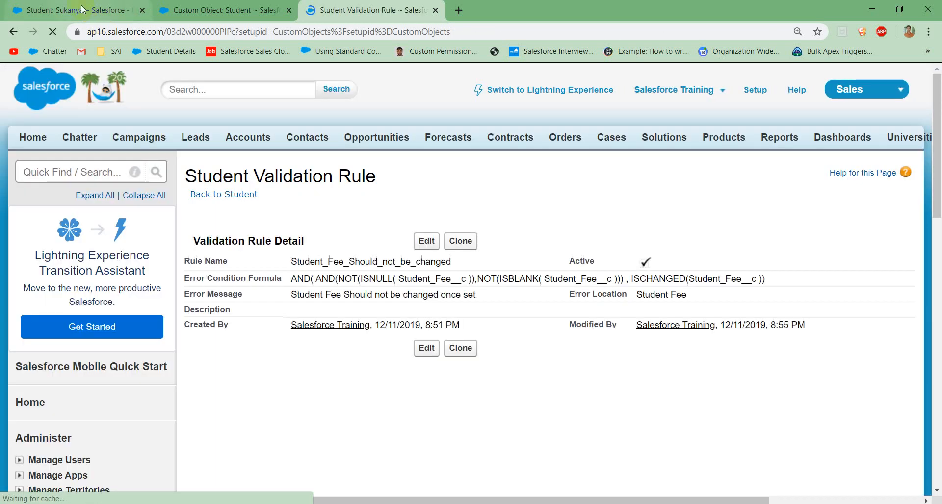
Step: Try again to save the Student Fee of 2500 on the student record, and cancel the edit
key(ctrl+1)
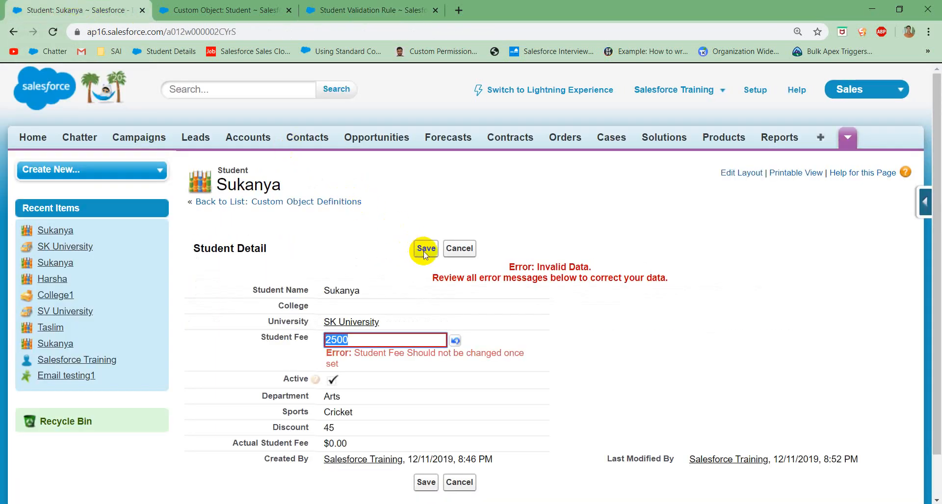
click(425, 251)
click(459, 249)
Step: Return to the Student_Fee_Should_not_be_changed validation rule and bring up its error condition formula for editing
click(226, 10)
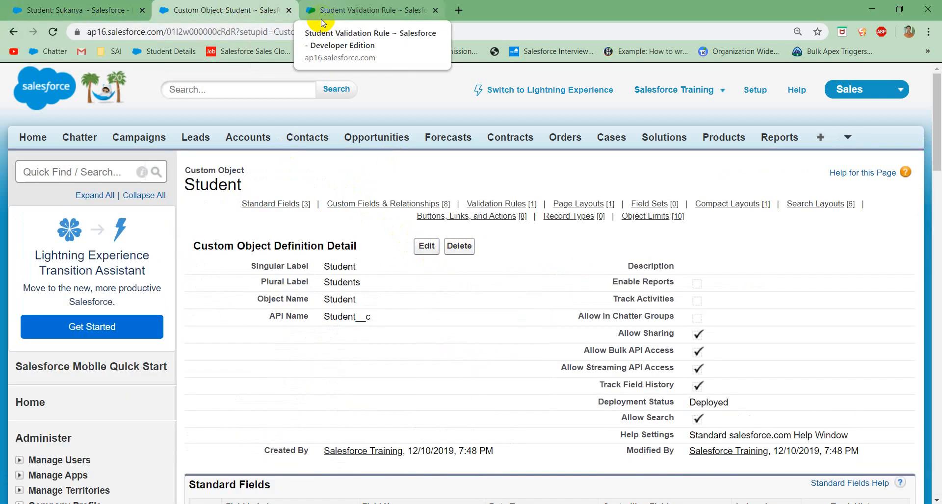
click(346, 11)
click(269, 225)
scroll(425, 232, up, 2)
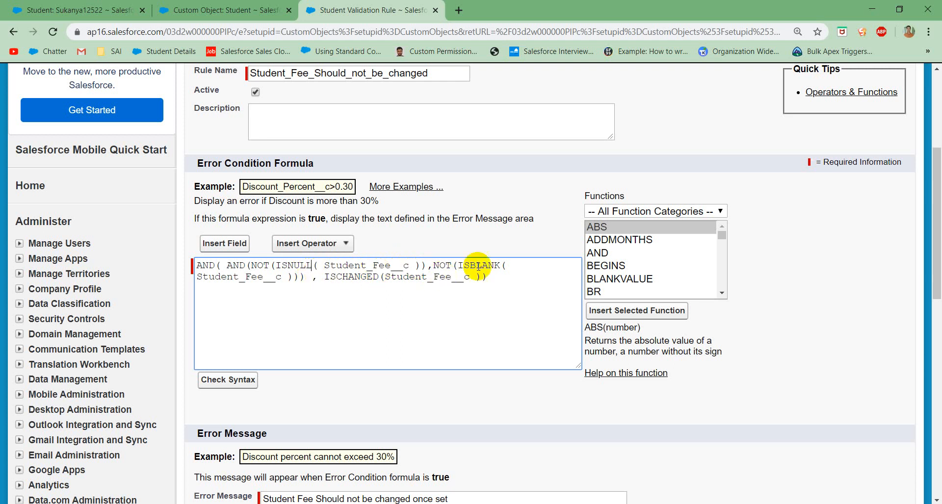
Step: Insert the PRIORVALUE function at the end of the error condition formula and take it out again
click(627, 280)
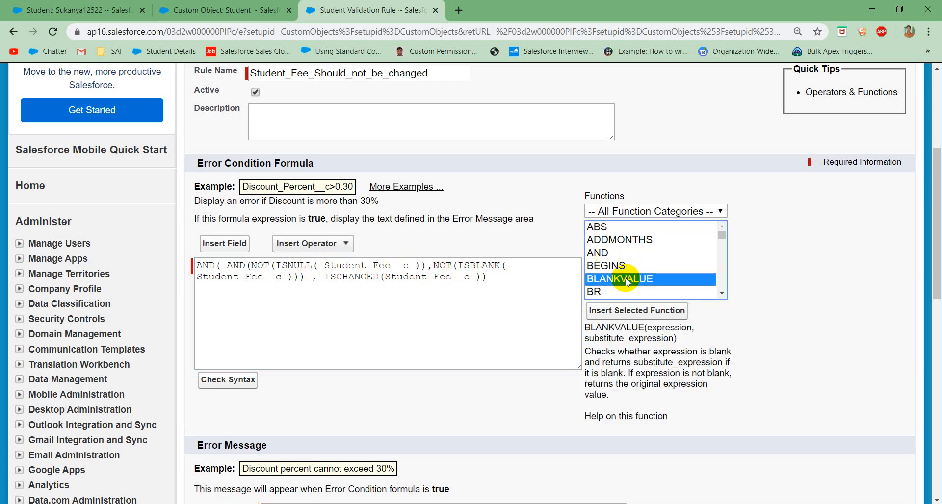
key(p)
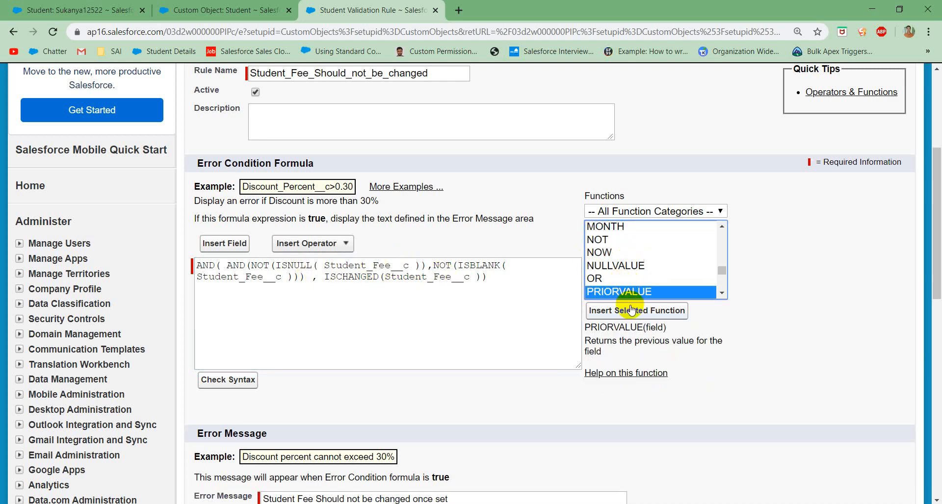
click(523, 295)
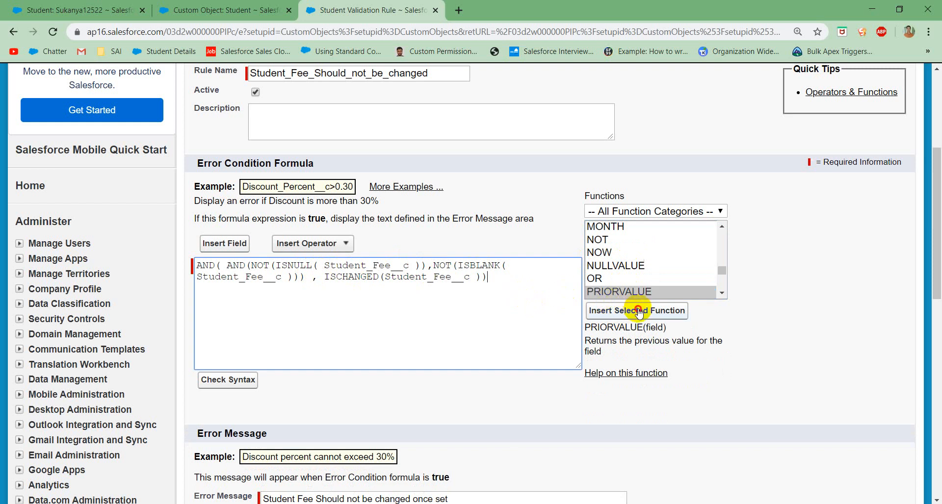
click(621, 310)
double_click(231, 286)
key(ctrl+c)
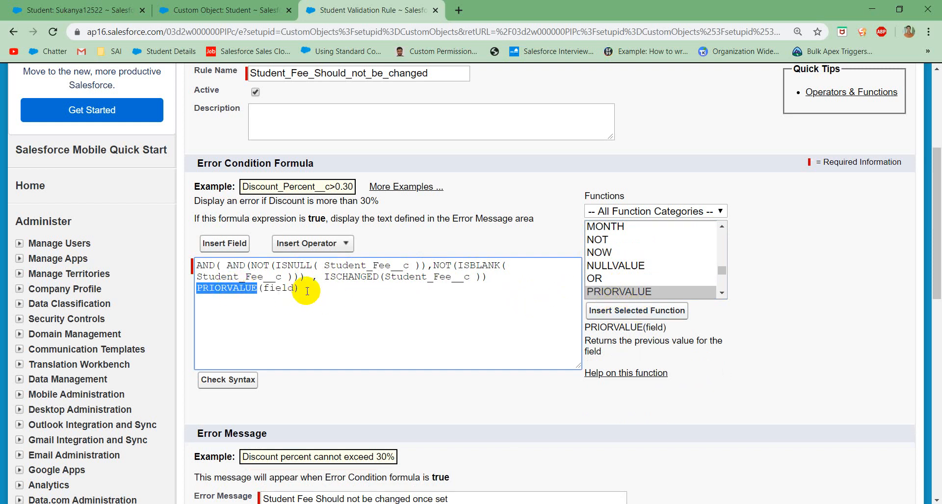
drag(312, 289, 182, 294)
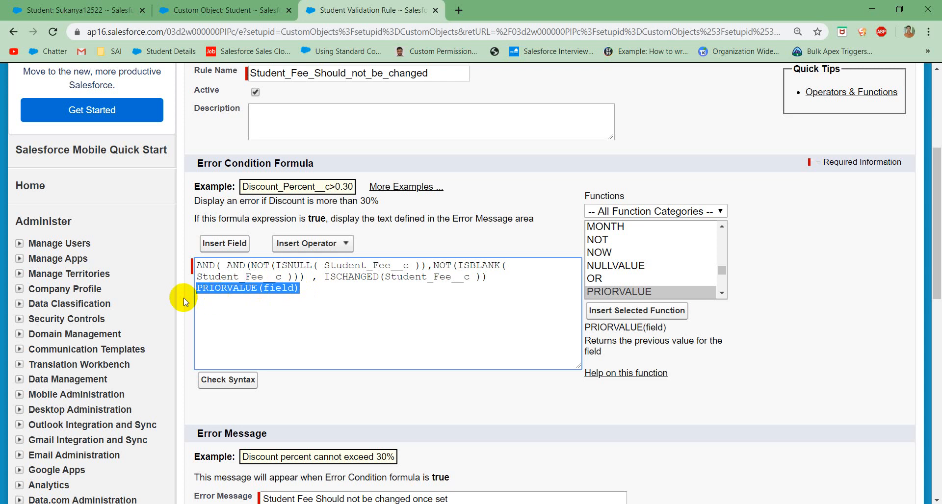
key(BackSpace)
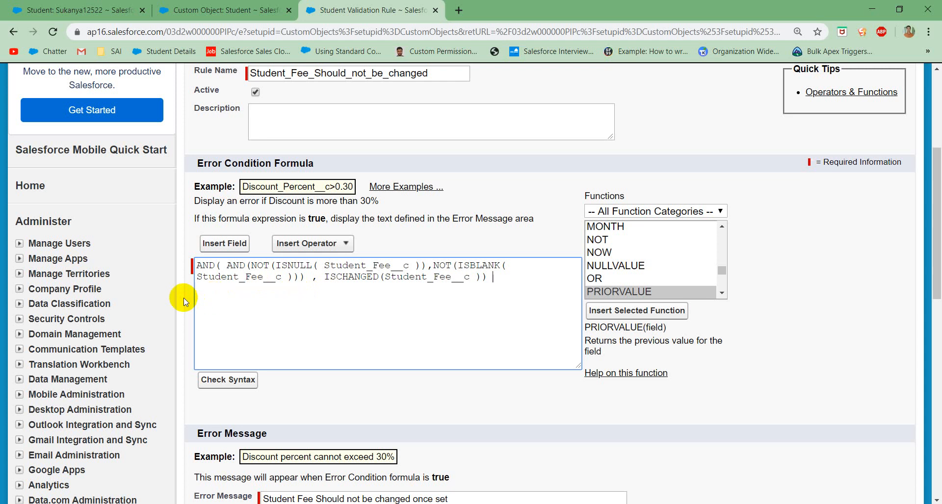
Step: Wrap Student_Fee__c inside the ISNULL condition with the PRIORVALUE function in the error condition formula
click(325, 265)
key(ctrl+v)
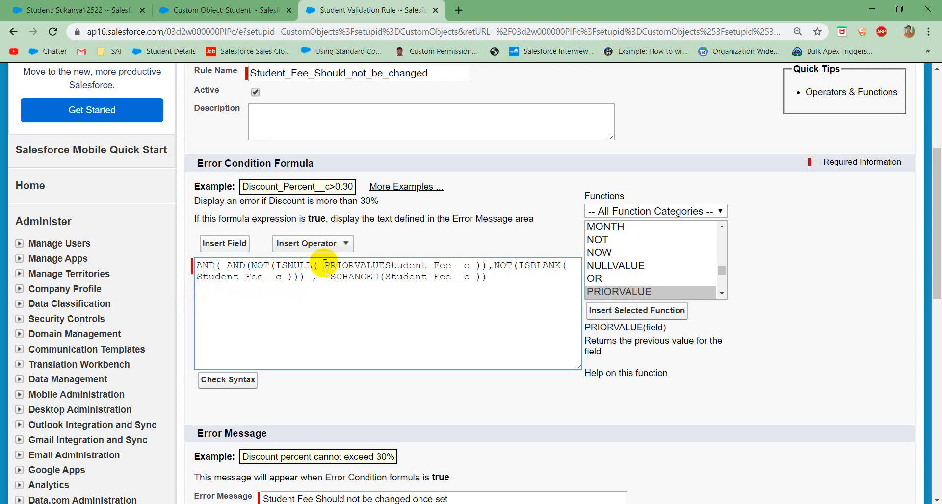
text(()
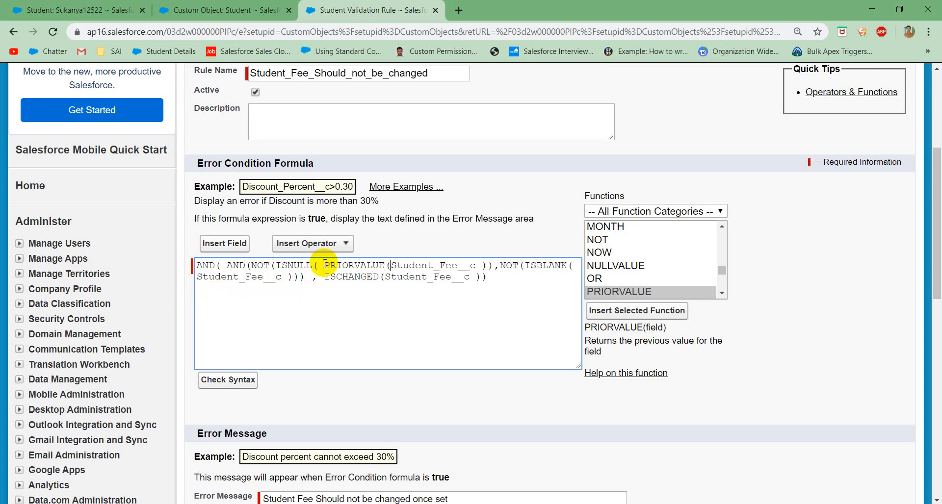
click(475, 265)
text())
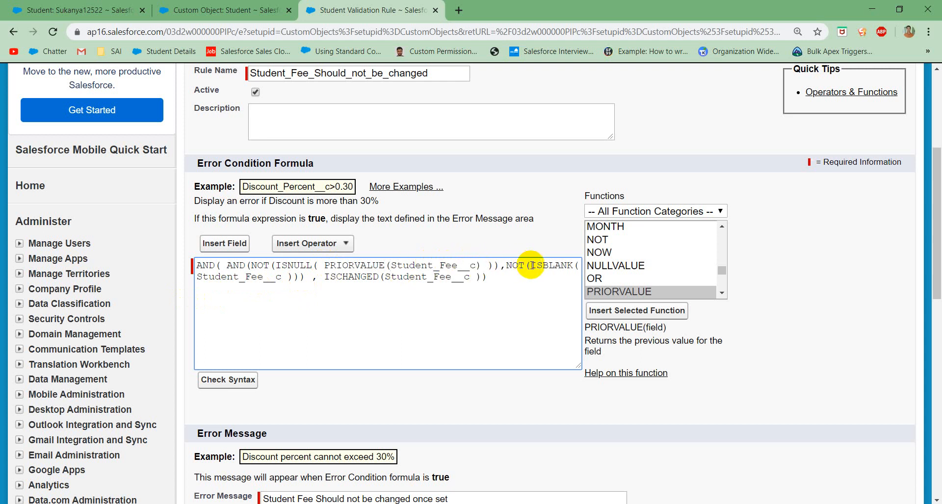
Step: Wrap Student_Fee__c inside the ISBLANK condition with PRIORVALUE as well, and save the validation rule
click(199, 278)
key(ctrl+v)
text(()
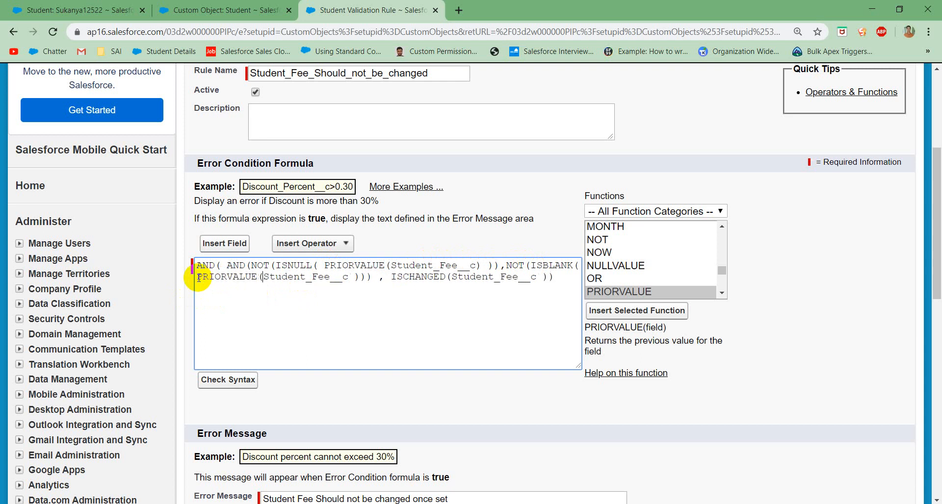
click(347, 276)
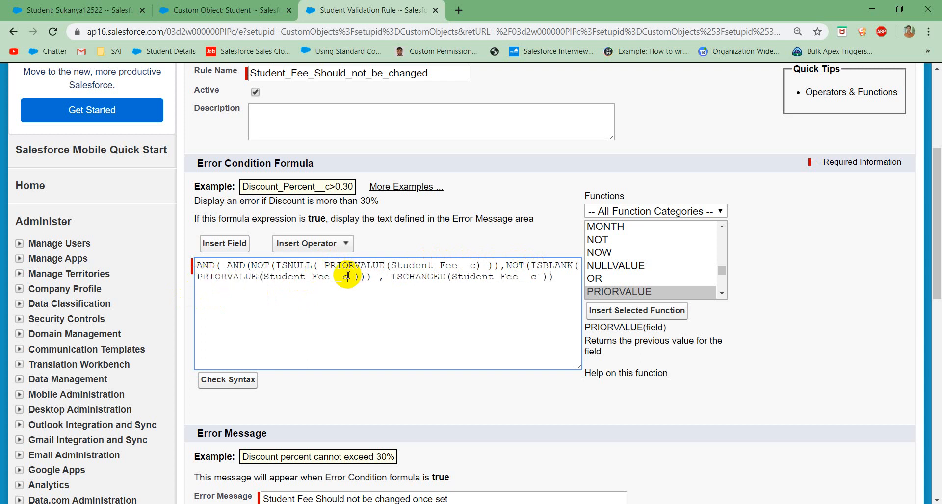
text())
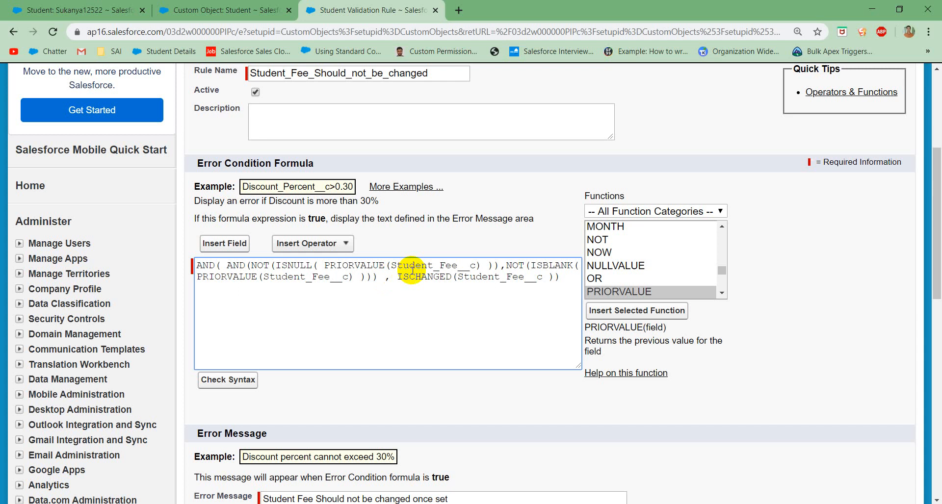
scroll(350, 299, down, 1)
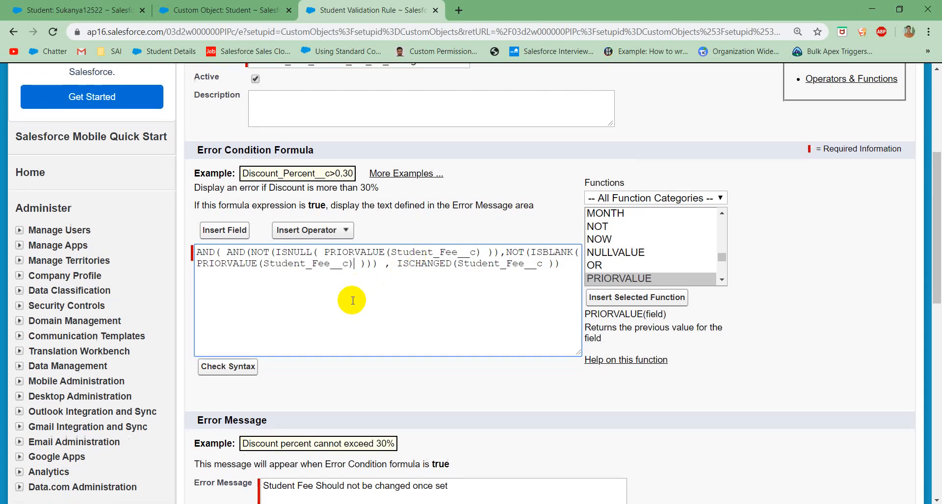
scroll(363, 308, down, 3)
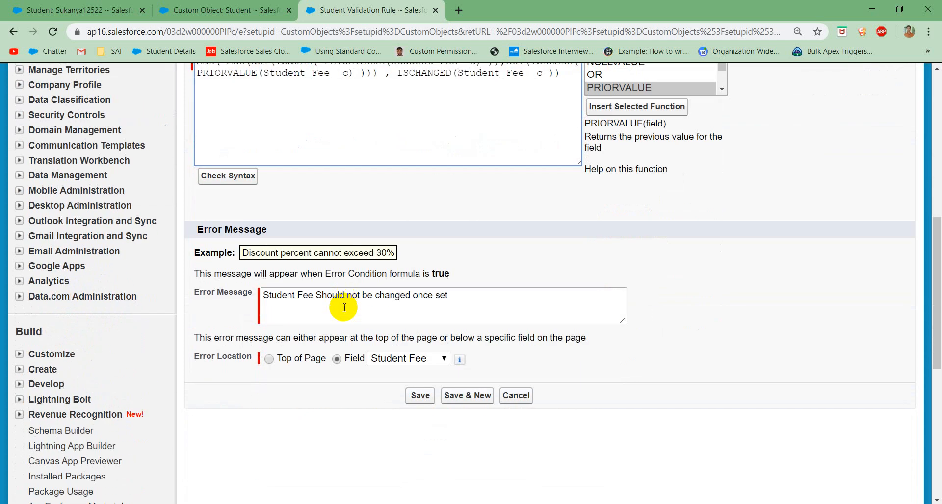
click(420, 394)
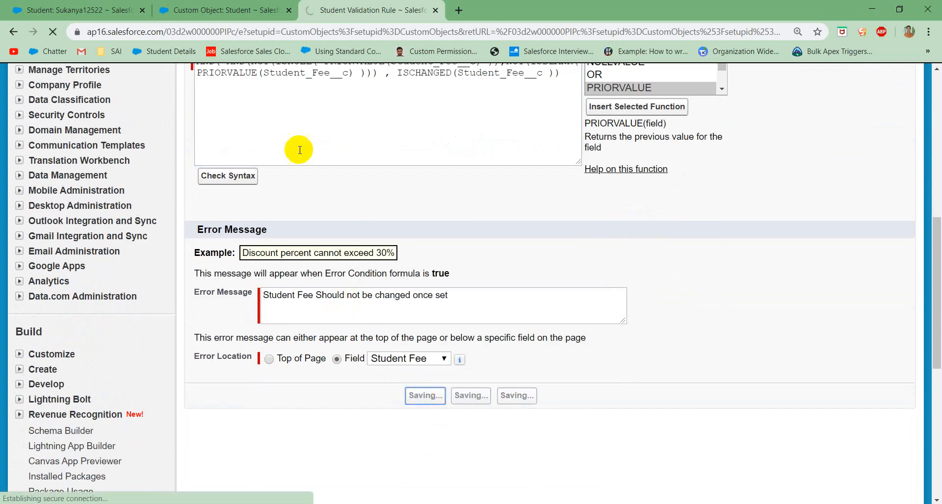
Step: Save the Student Fee of 5222 on the student record, and try to save it again changed to 5,222555
click(102, 9)
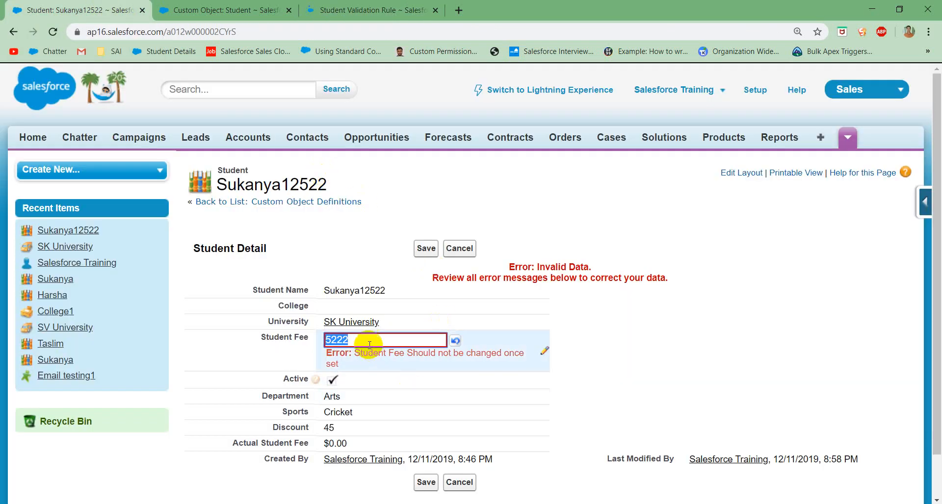
click(422, 248)
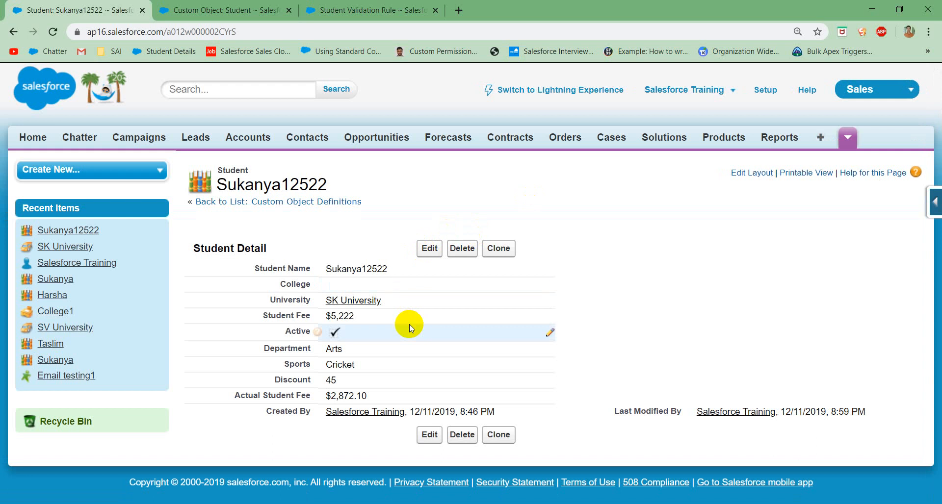
double_click(386, 320)
click(394, 318)
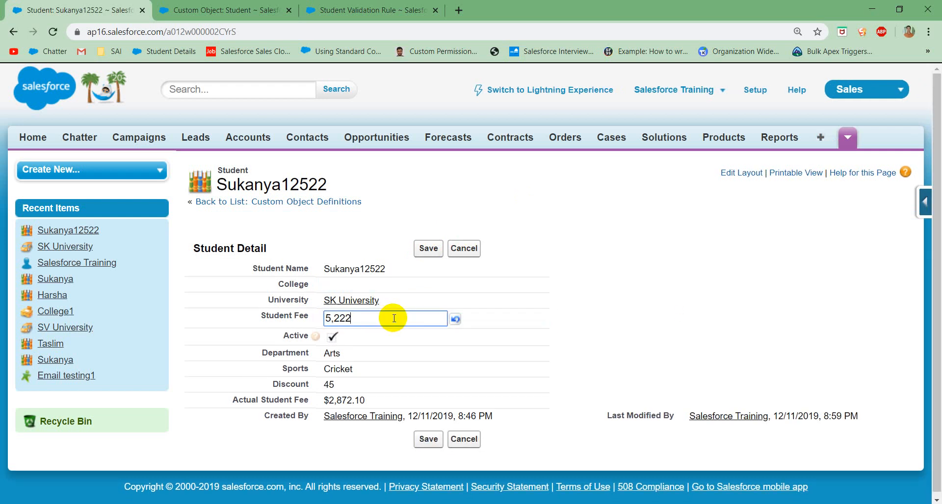
text(555)
click(426, 249)
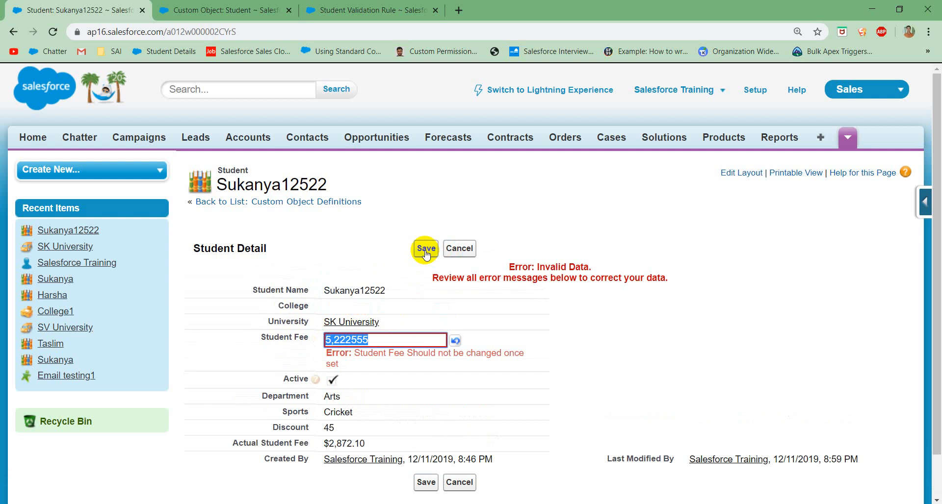
Step: Review the saved Student_Fee_Should_not_be_changed validation rule and reopen it for editing at its error condition formula
click(368, 9)
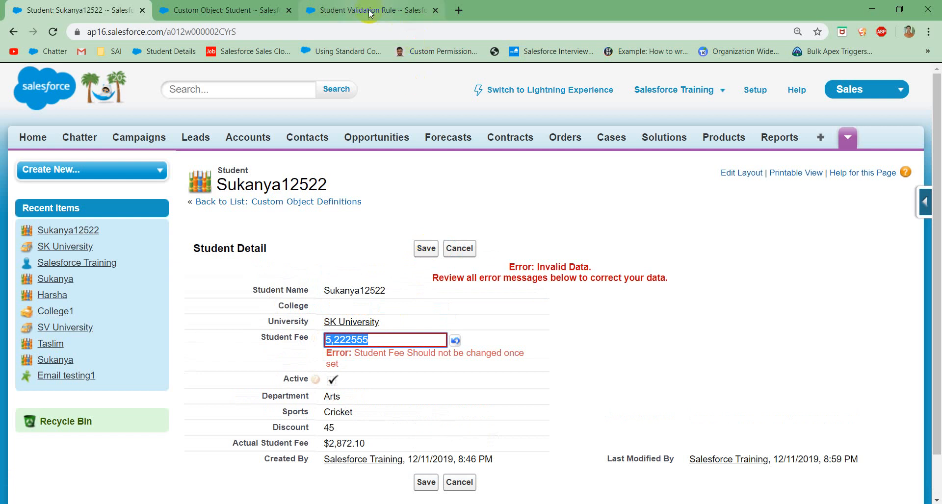
scroll(438, 398, down, 5)
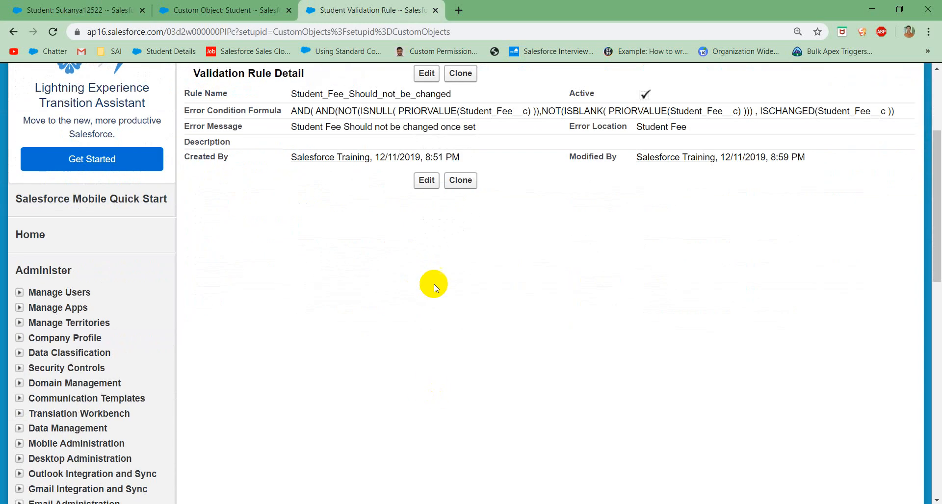
scroll(435, 289, up, 5)
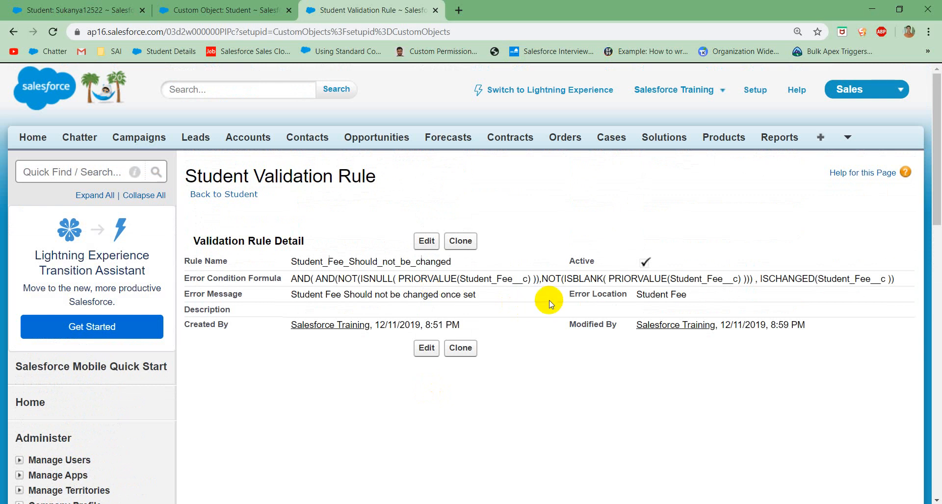
scroll(549, 301, down, 1)
click(426, 180)
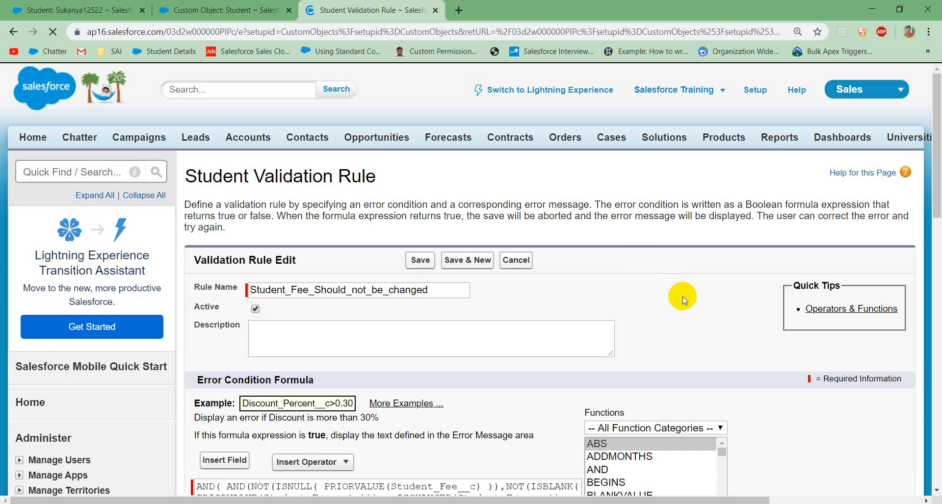
scroll(681, 296, down, 3)
Step: Examine the available formula functions and their descriptions one by one, from ABS through YEAR
click(629, 299)
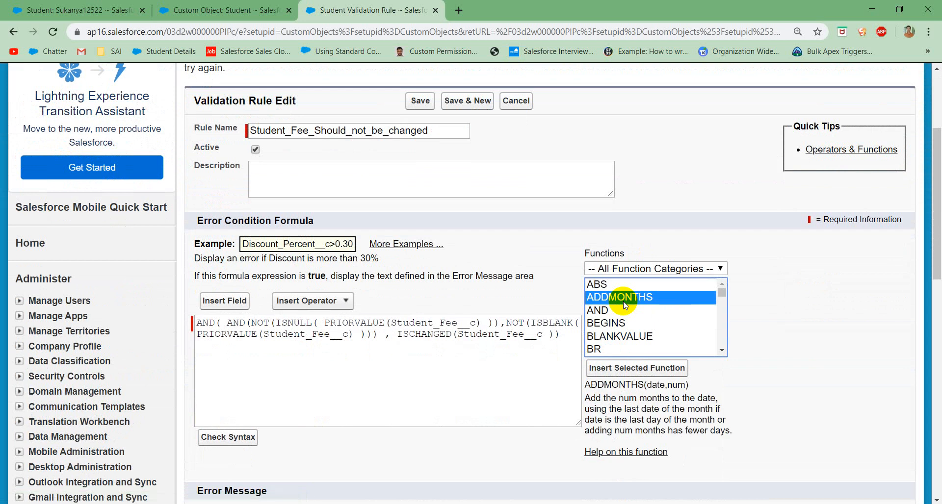
key(Up)
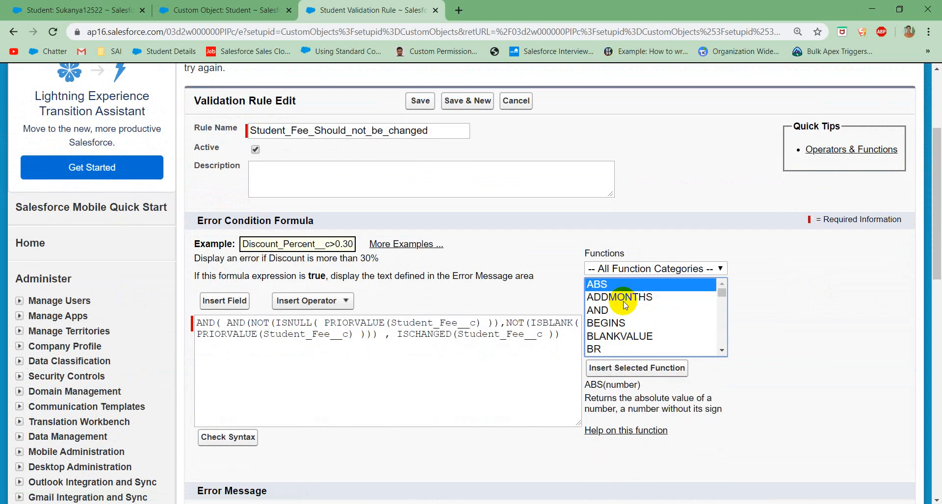
key(Down)
key(Down)
key(Down)
key(Down)
key(Down)
key(Down)
key(Down)
key(Down)
key(Down)
key(Down)
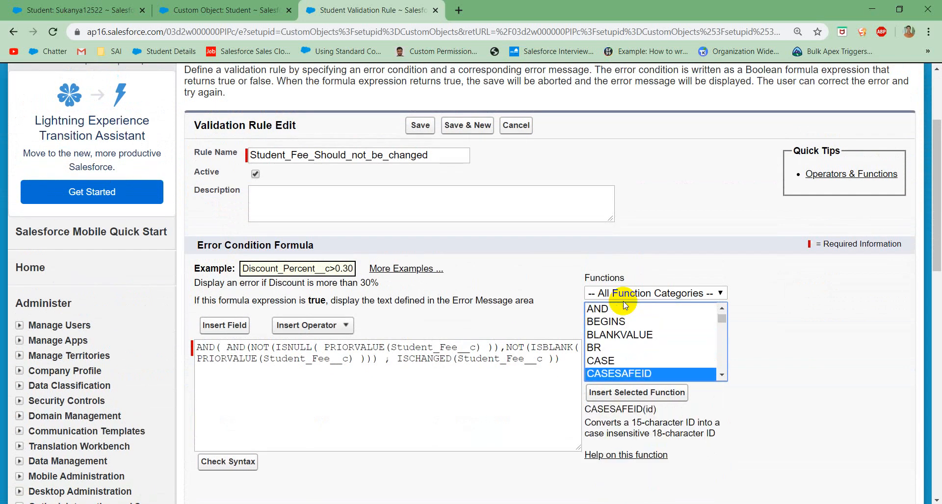
key(Up)
key(Up)
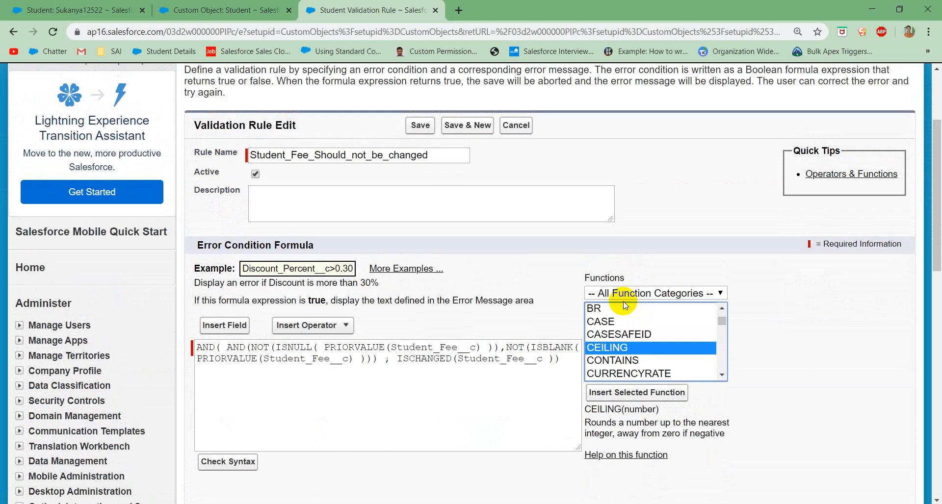
key(Down)
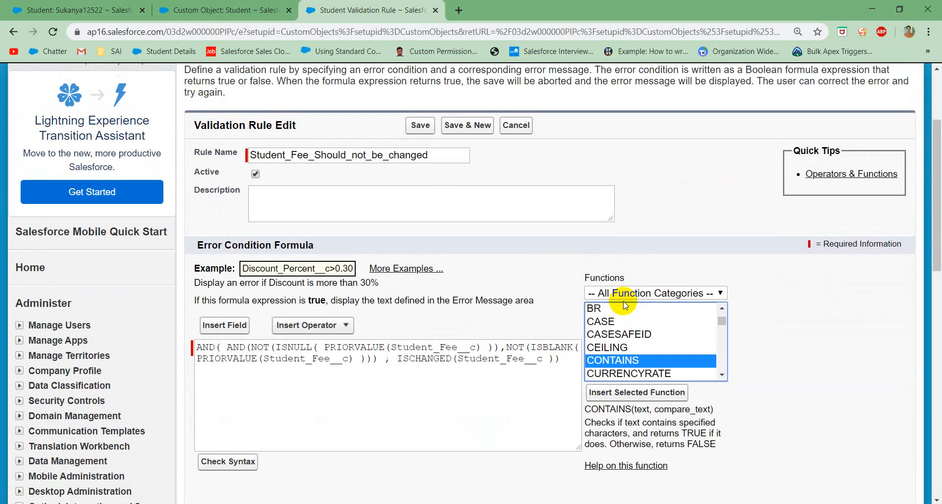
key(Down)
key(Down)
key(Down)
key(Down)
key(Down)
key(Down)
key(Down)
key(Down)
key(Down)
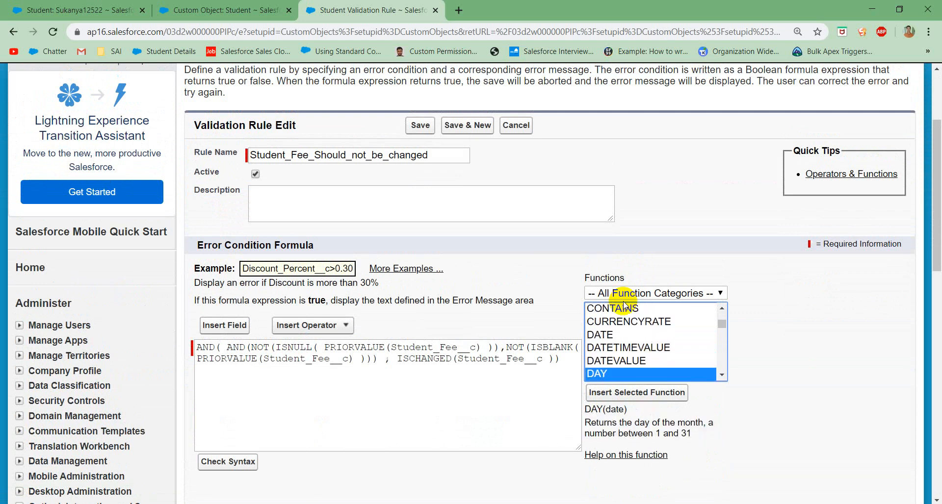
key(Down)
key(Down)
key(Down)
key(Down)
key(Down)
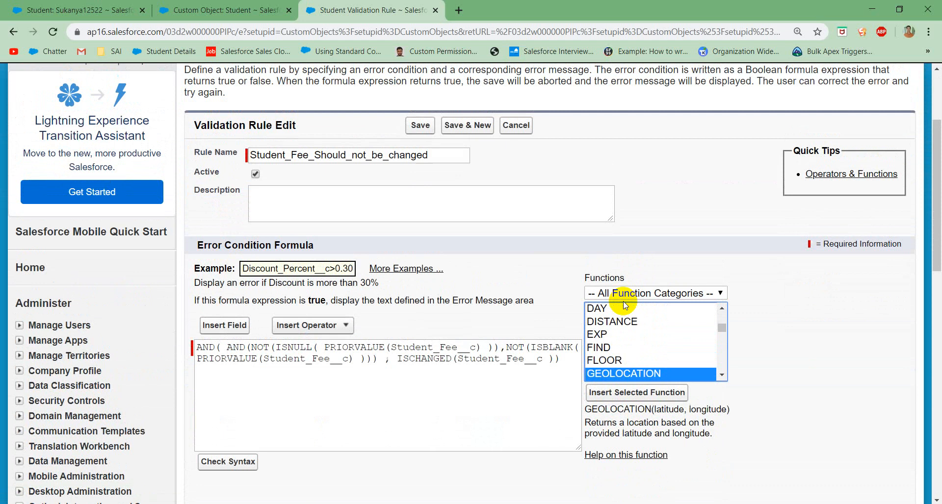
key(Up)
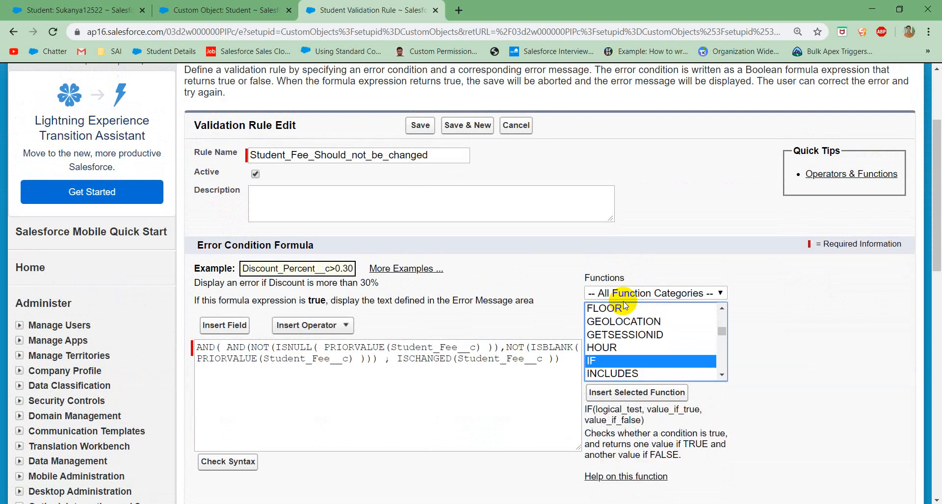
key(Down)
key(Down)
key(Down)
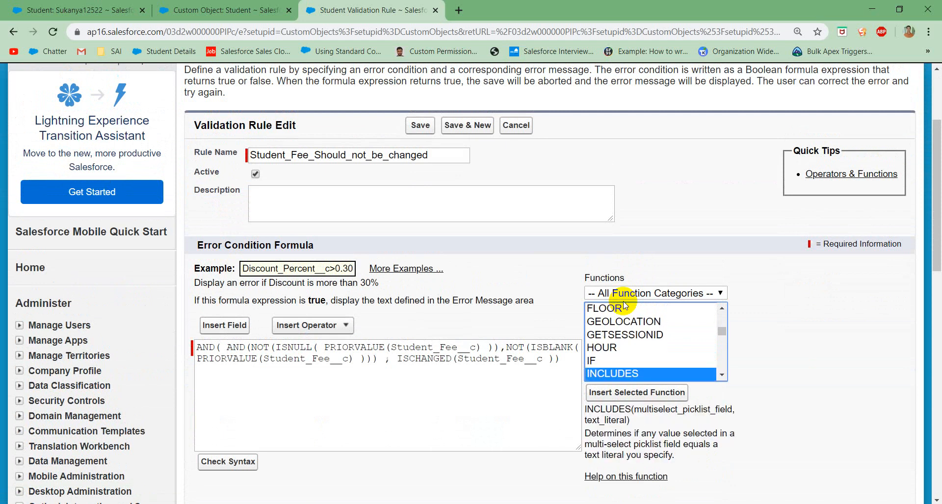
key(Down)
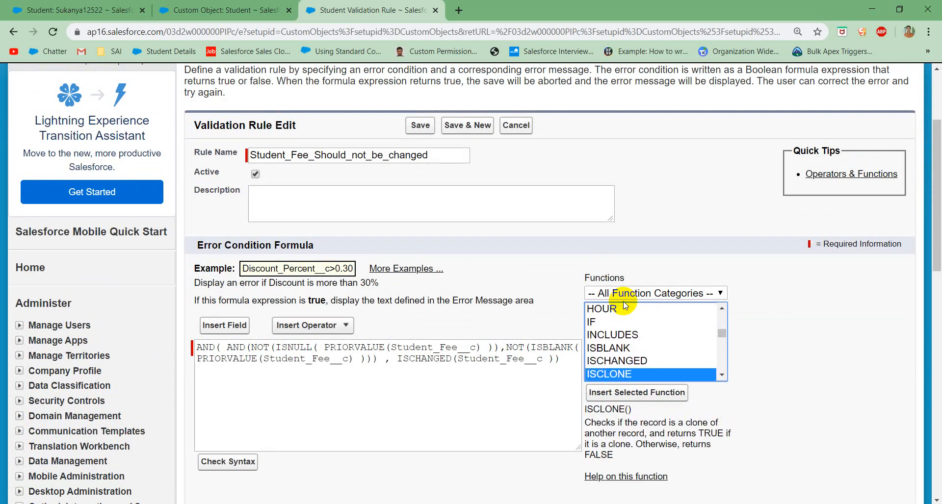
key(Down)
key(Up)
key(Down)
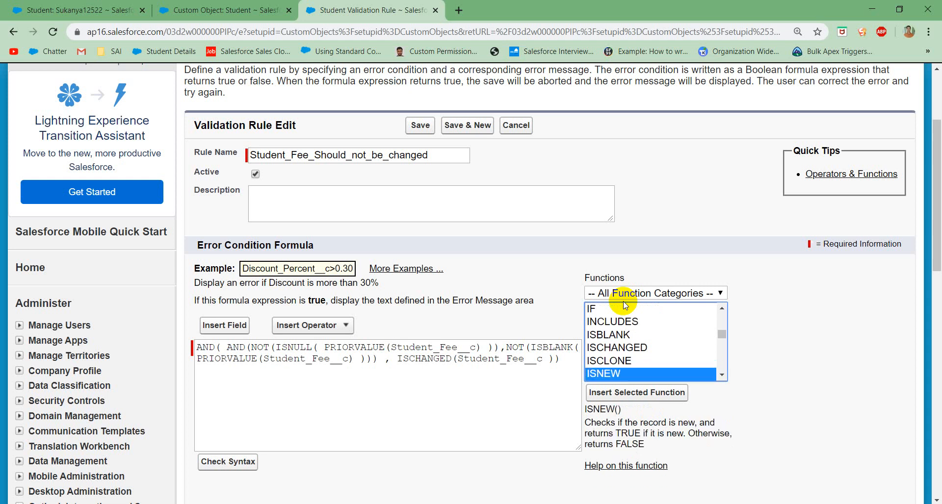
key(Up)
key(Up)
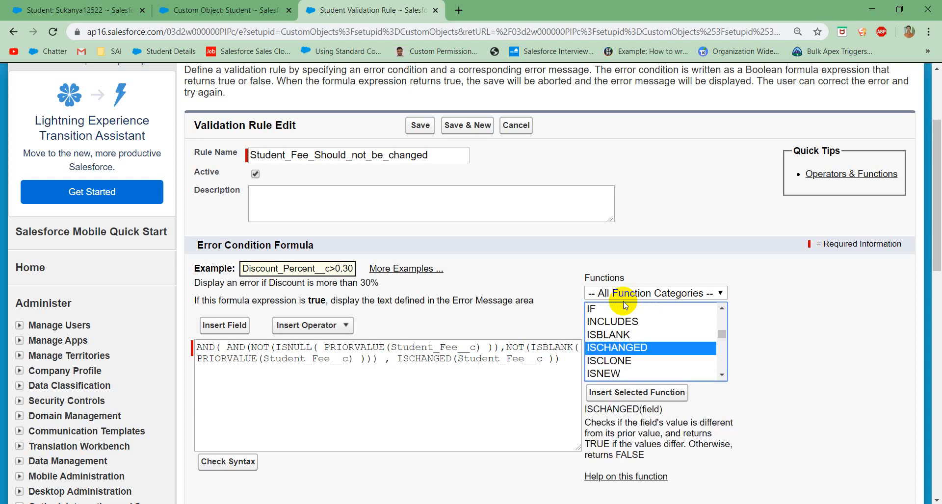
key(Down)
key(Down)
key(Down)
key(Down)
key(Down)
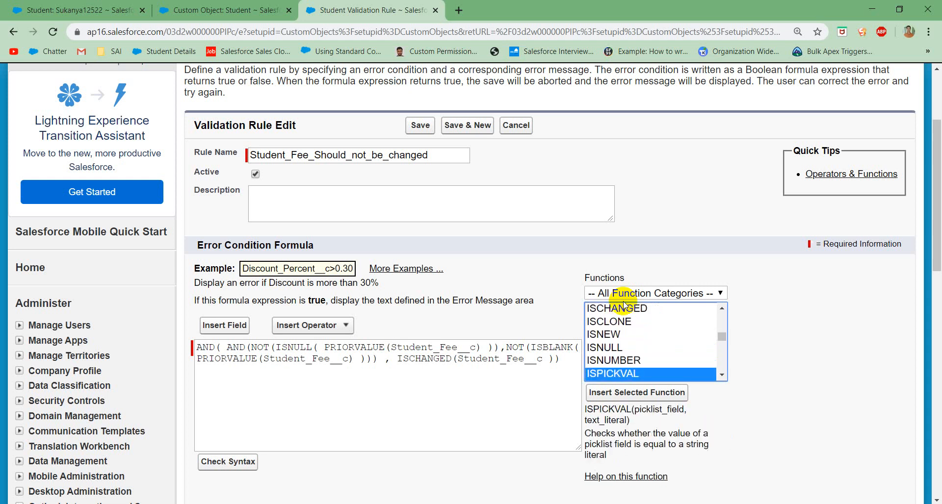
key(Up)
key(Down)
key(Down)
key(Down)
key(Down)
key(Down)
key(Down)
key(Down)
key(Down)
key(Down)
key(Down)
key(Down)
key(Down)
key(Down)
key(Down)
key(Down)
key(Down)
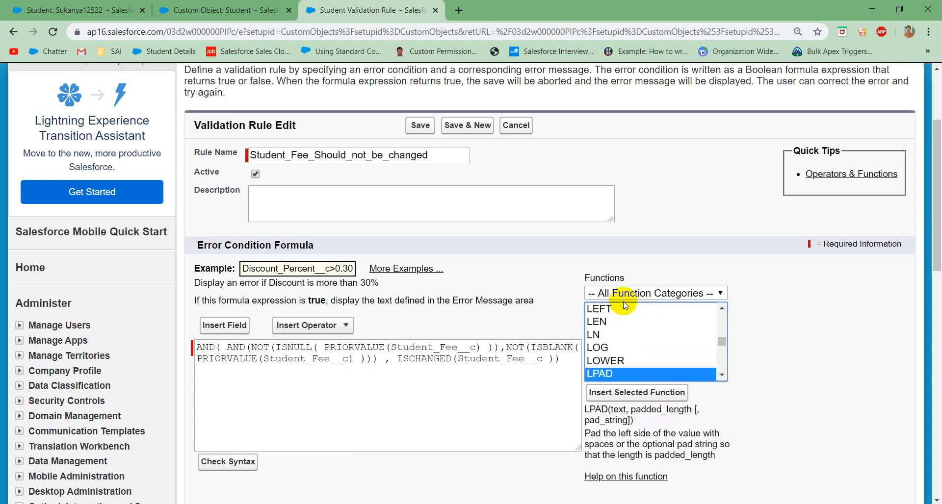
key(Down)
key(Down)
key(Down)
key(Down)
key(Down)
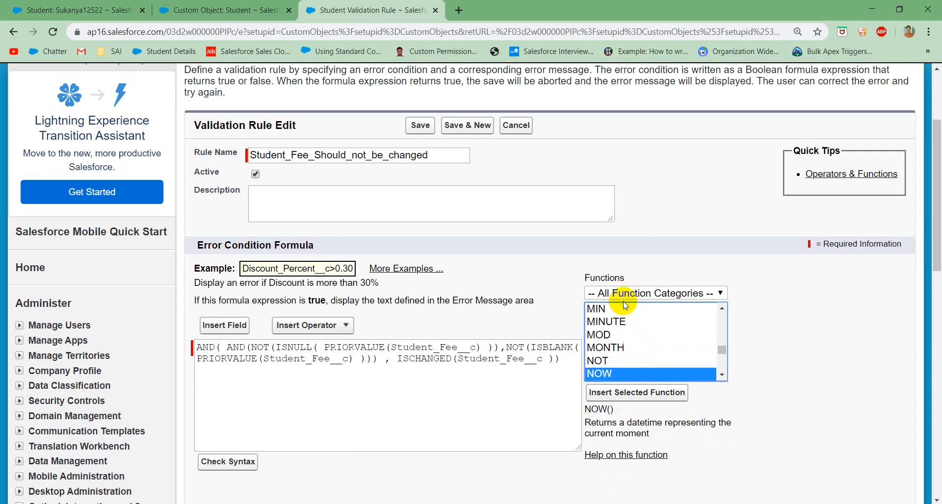
key(Up)
key(Up)
key(Up)
key(Up)
key(Up)
key(Up)
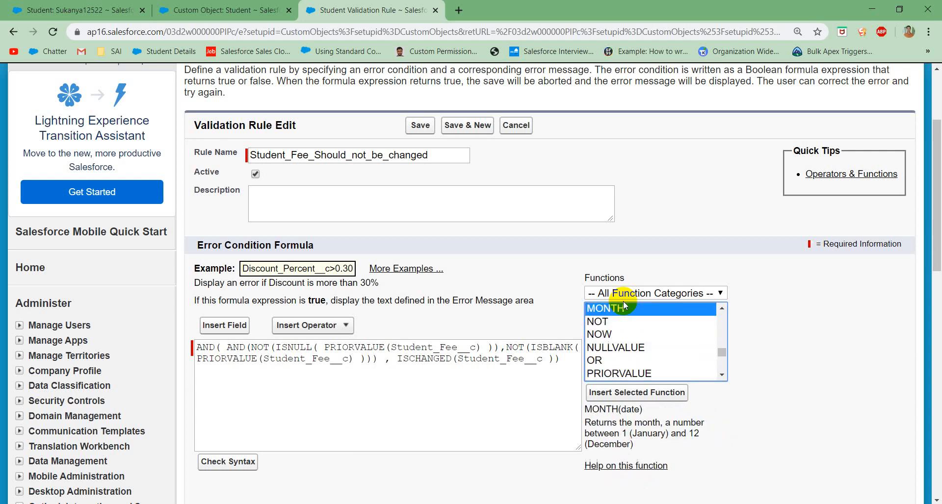
key(Down)
key(Down)
key(Down)
key(Down)
key(Down)
key(Down)
key(Down)
key(Down)
key(Down)
key(Down)
key(Down)
key(Down)
key(Down)
key(Down)
key(Down)
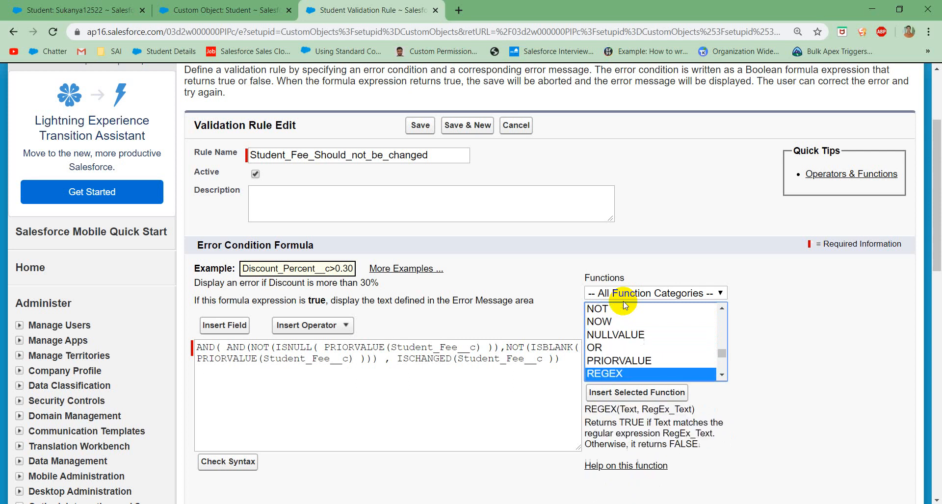
key(Down)
key(Down)
key(Down)
key(Down)
key(Down)
key(Down)
key(Down)
key(Down)
key(Down)
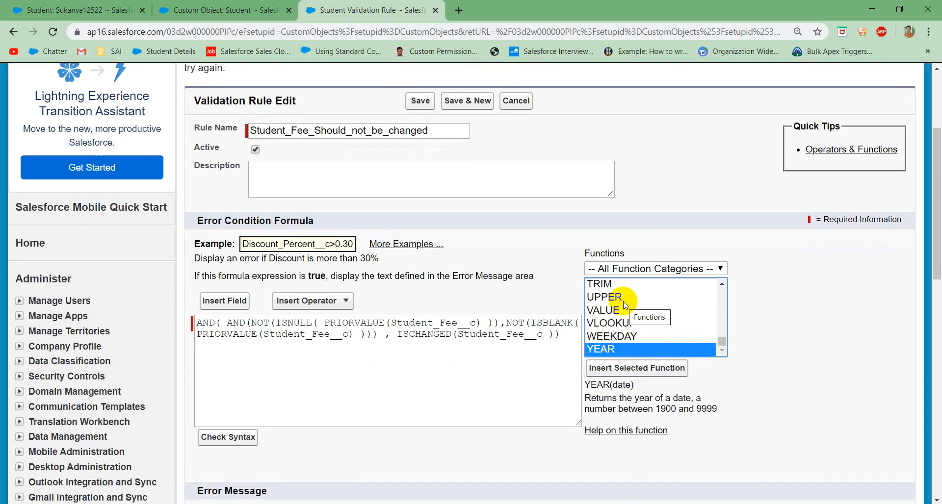
click(452, 352)
scroll(336, 362, down, 1)
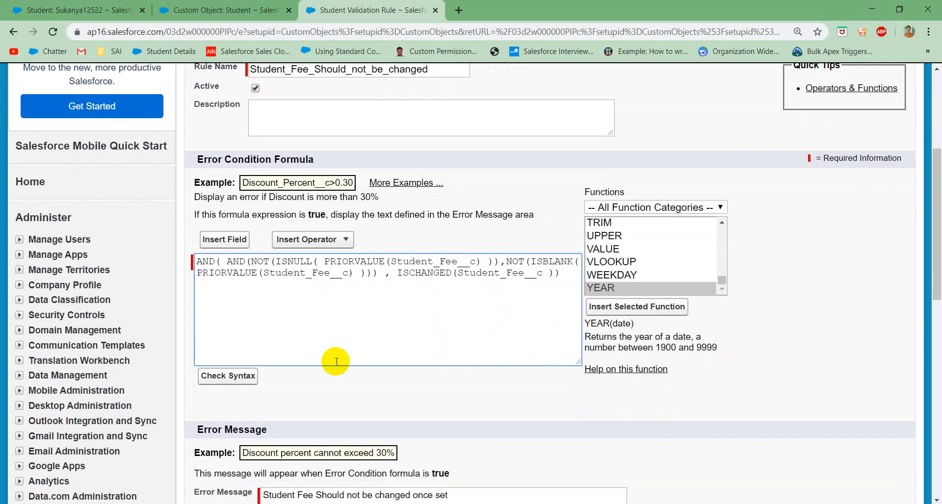